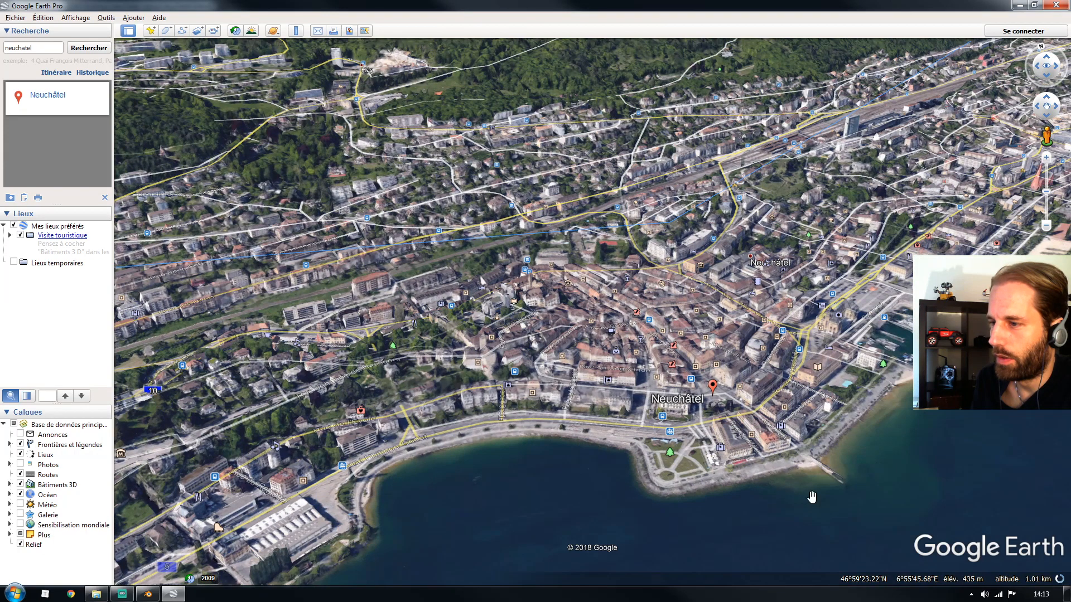
- Examine the lakeside park and waterfront of Neuchâtel in the 3D view from several distances
{"action": "scroll", "coordinate": [736, 494], "scroll_direction": "up", "scroll_amount": 1}
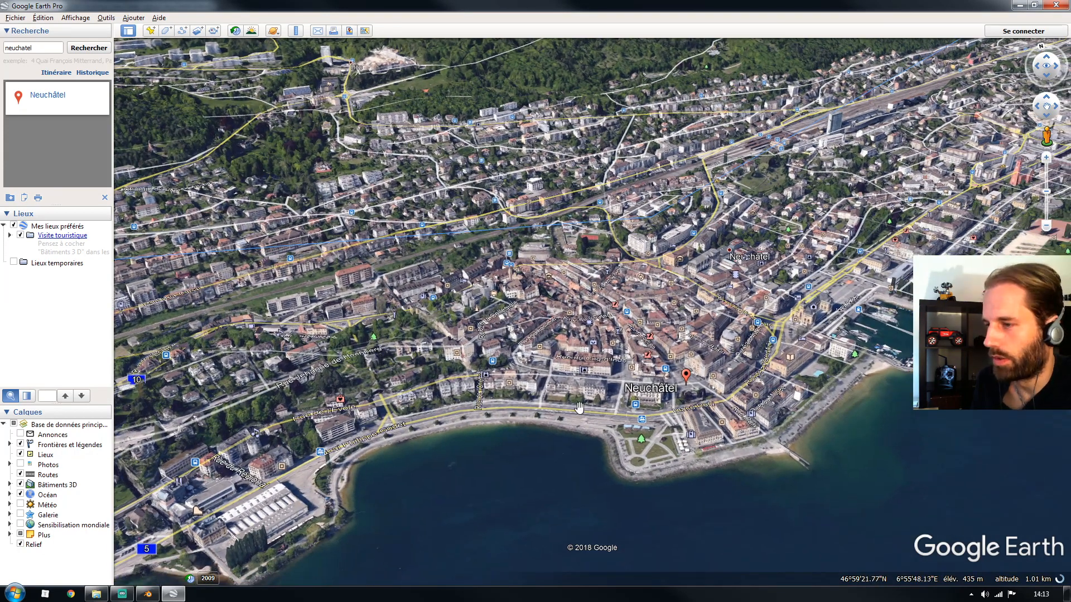
{"action": "scroll", "coordinate": [676, 447], "scroll_direction": "up", "scroll_amount": 2}
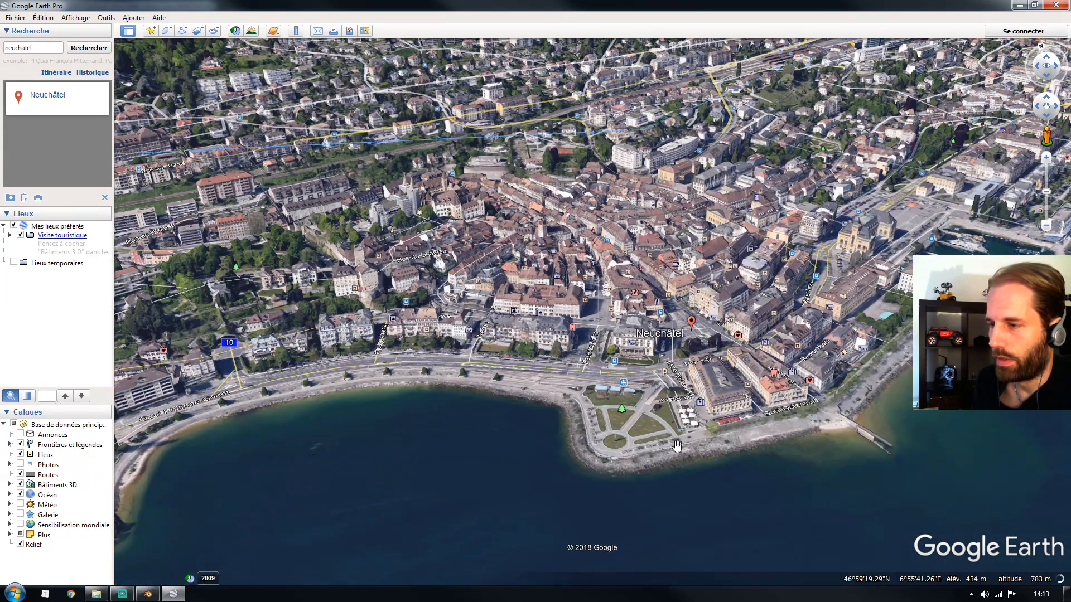
{"action": "scroll", "coordinate": [654, 436], "scroll_direction": "up", "scroll_amount": 1}
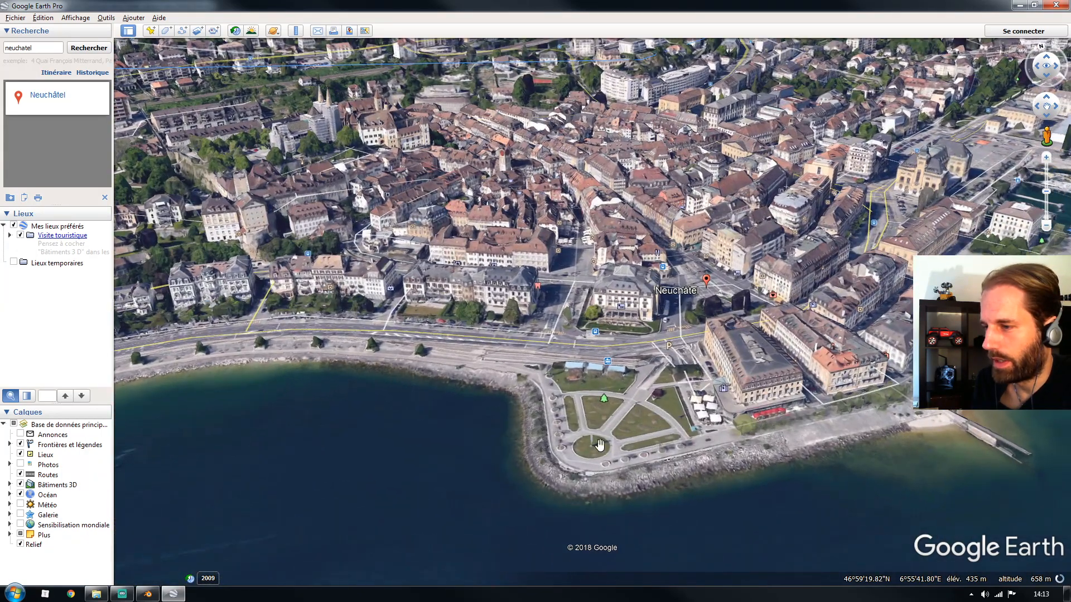
{"action": "scroll", "coordinate": [629, 407], "scroll_direction": "up", "scroll_amount": 1}
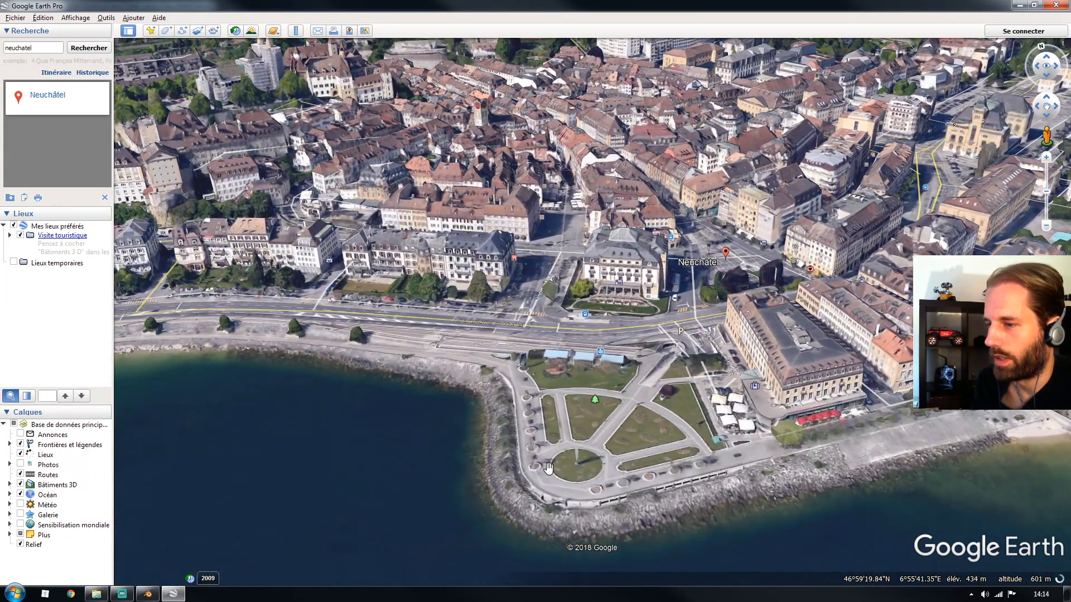
{"action": "scroll", "coordinate": [628, 248], "scroll_direction": "down", "scroll_amount": 1}
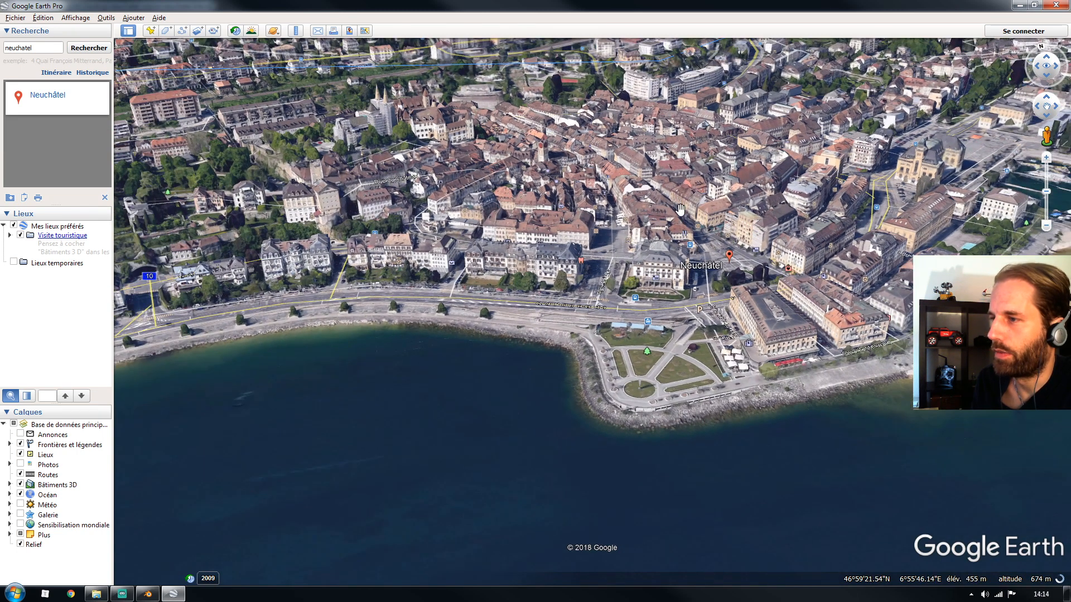
{"action": "scroll", "coordinate": [667, 337], "scroll_direction": "down", "scroll_amount": 2}
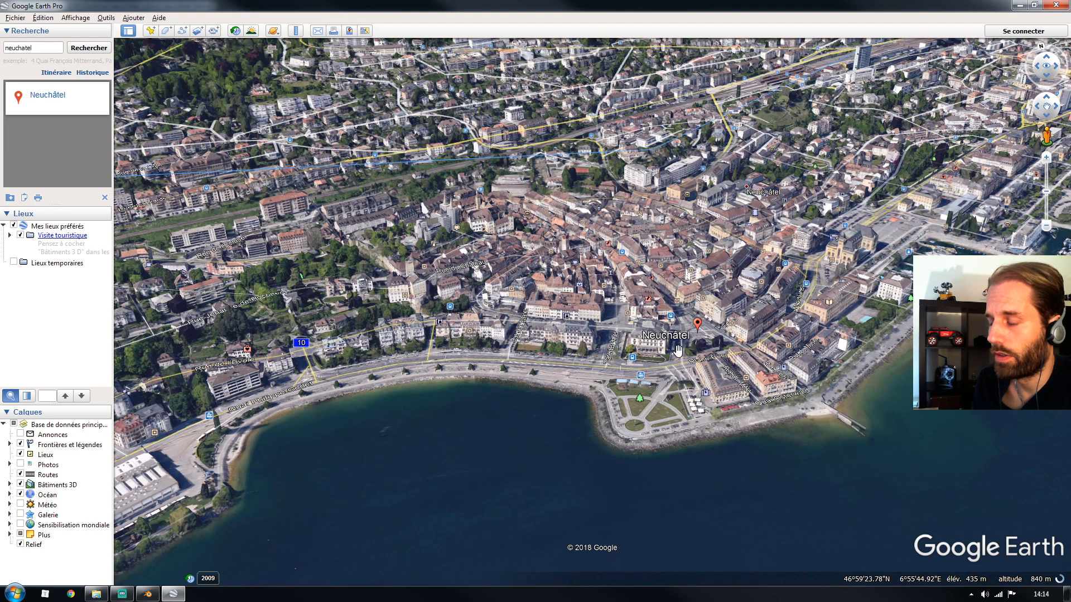
{"action": "left_click_drag", "start_coordinate": [678, 349], "coordinate": [645, 369]}
{"action": "scroll", "coordinate": [645, 369], "scroll_direction": "up", "scroll_amount": 3}
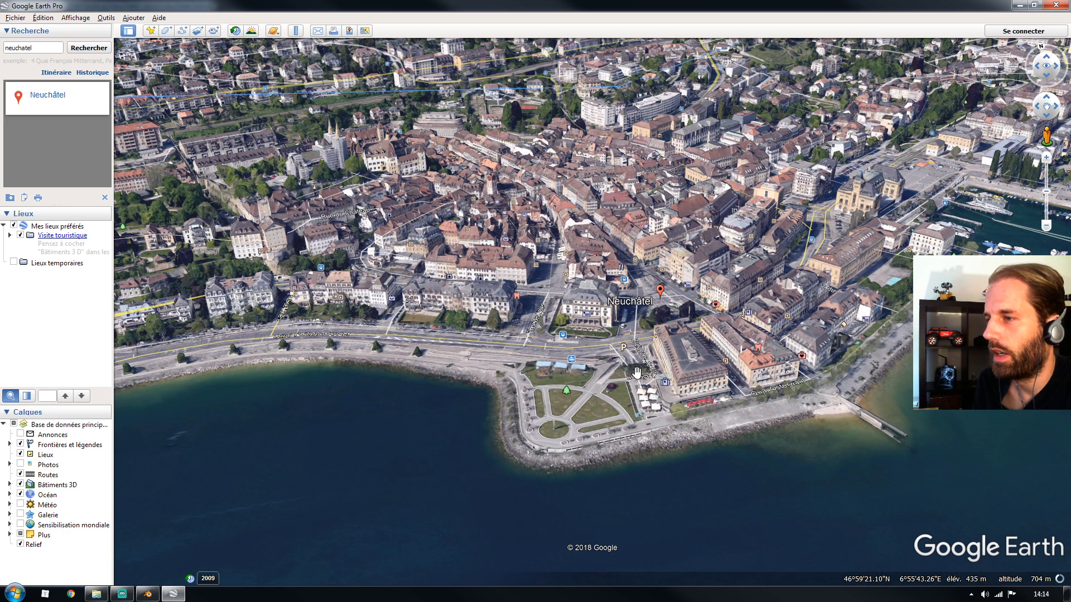
{"action": "left_click_drag", "start_coordinate": [636, 372], "coordinate": [642, 361]}
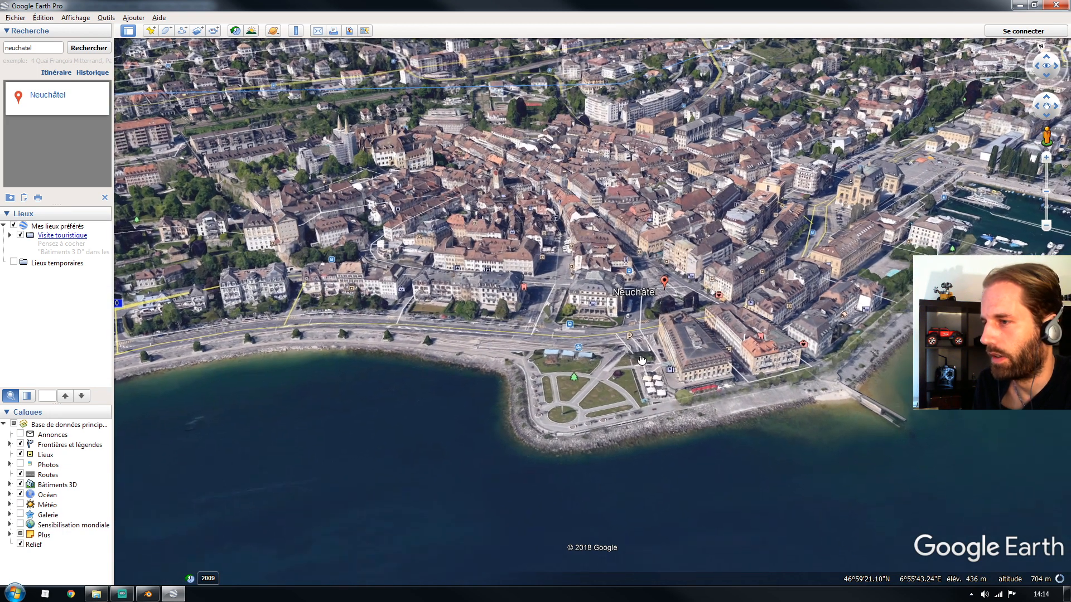
{"action": "scroll", "coordinate": [535, 287], "scroll_direction": "up", "scroll_amount": 2}
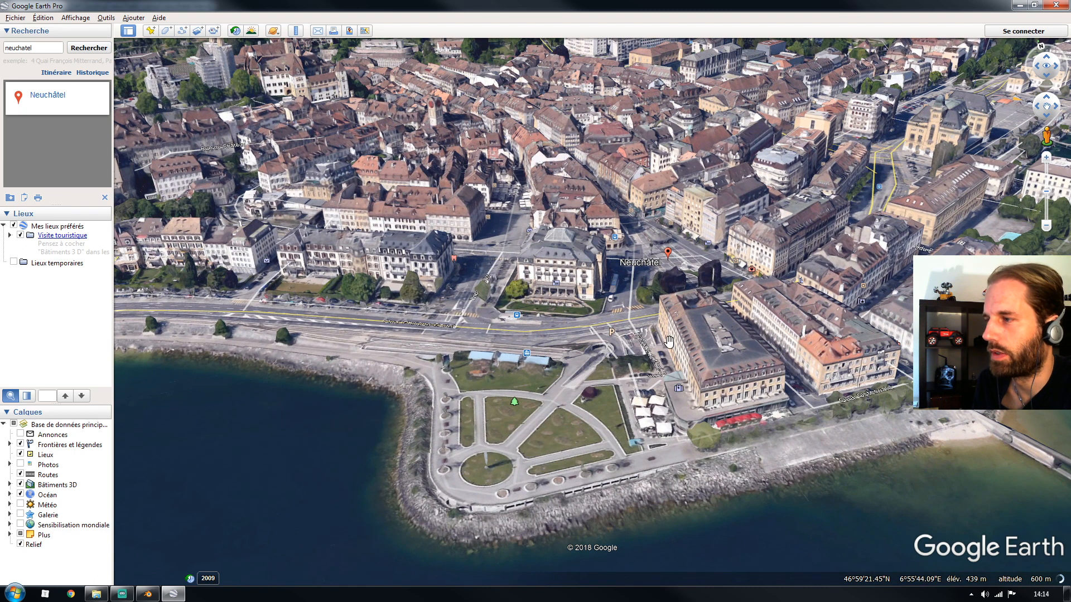
{"action": "left_click_drag", "start_coordinate": [663, 366], "coordinate": [655, 345]}
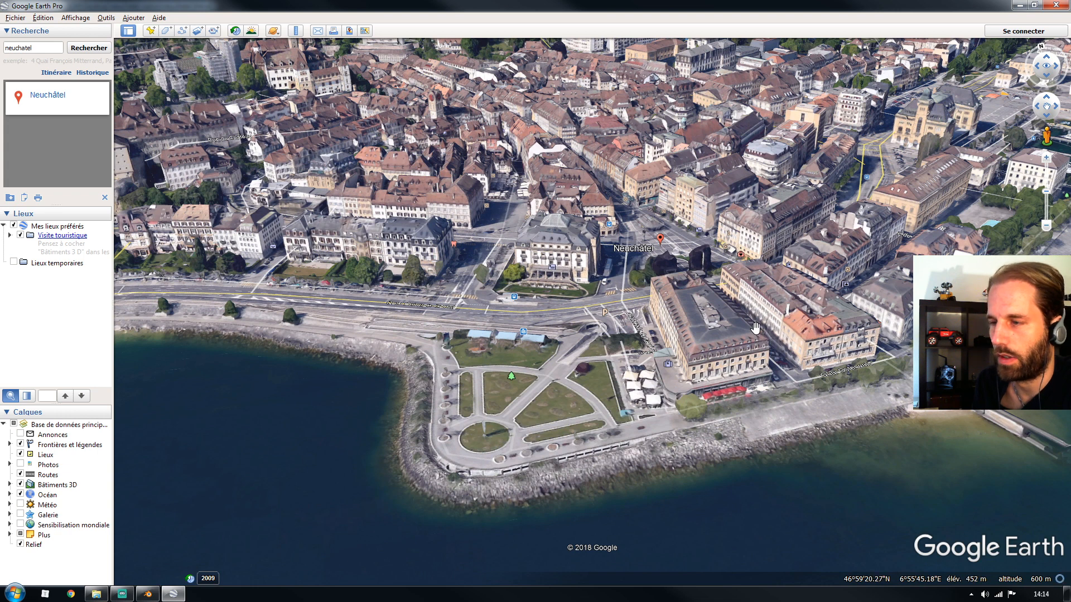
{"action": "scroll", "coordinate": [762, 339], "scroll_direction": "up", "scroll_amount": 2}
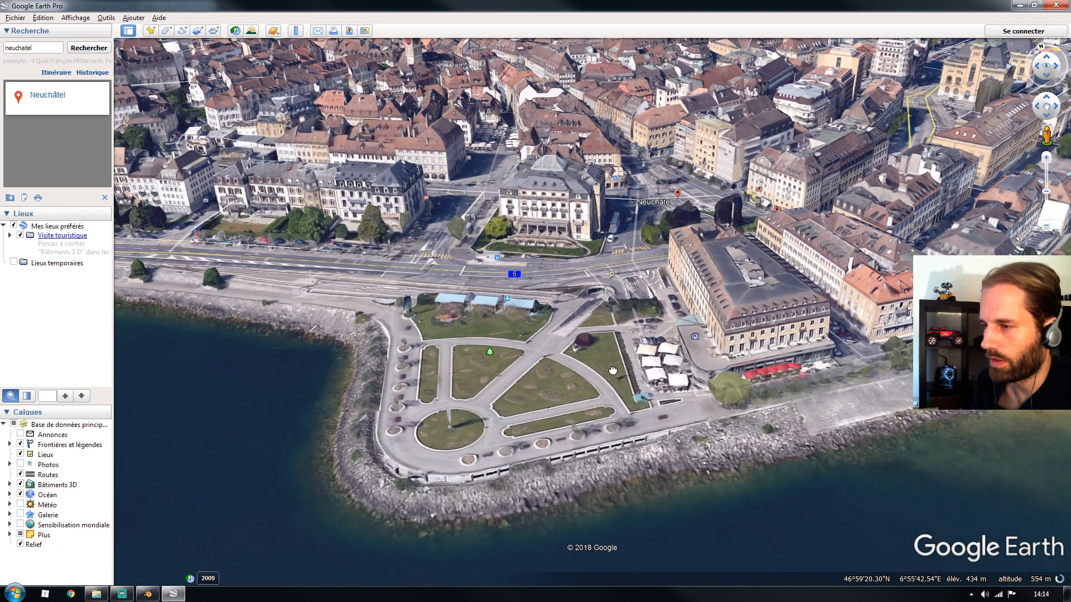
{"action": "left_click_drag", "start_coordinate": [614, 364], "coordinate": [636, 358]}
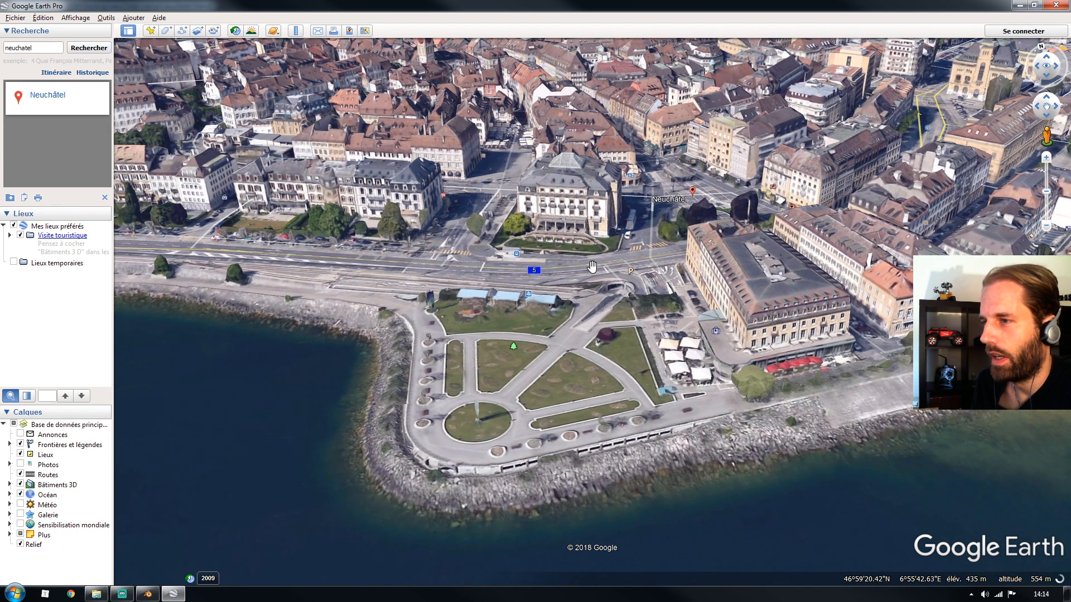
{"action": "left_click_drag", "start_coordinate": [601, 403], "coordinate": [631, 422]}
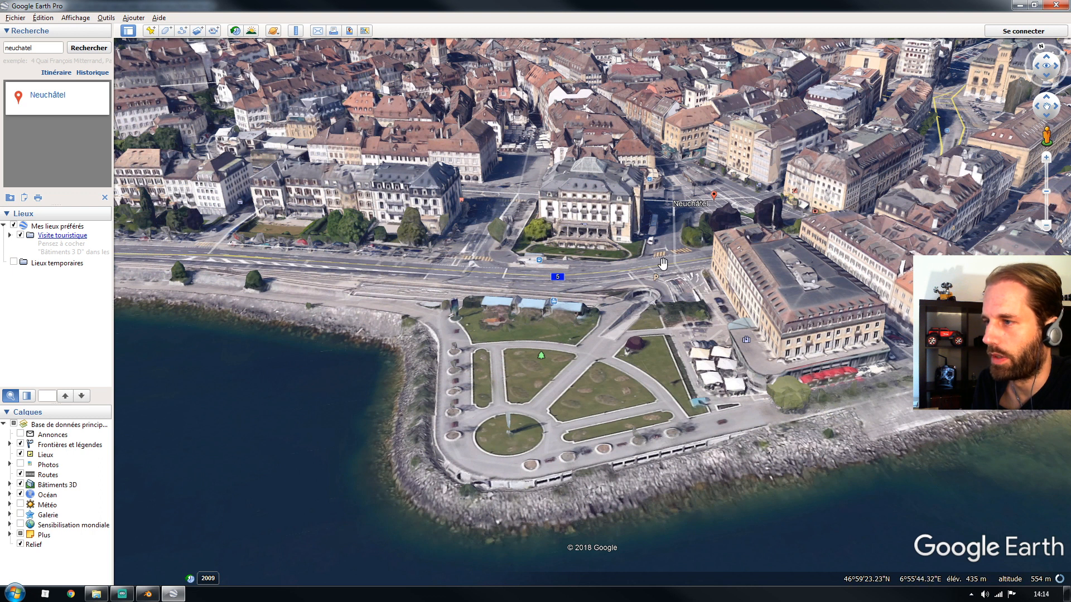
{"action": "left_click_drag", "start_coordinate": [636, 376], "coordinate": [625, 356]}
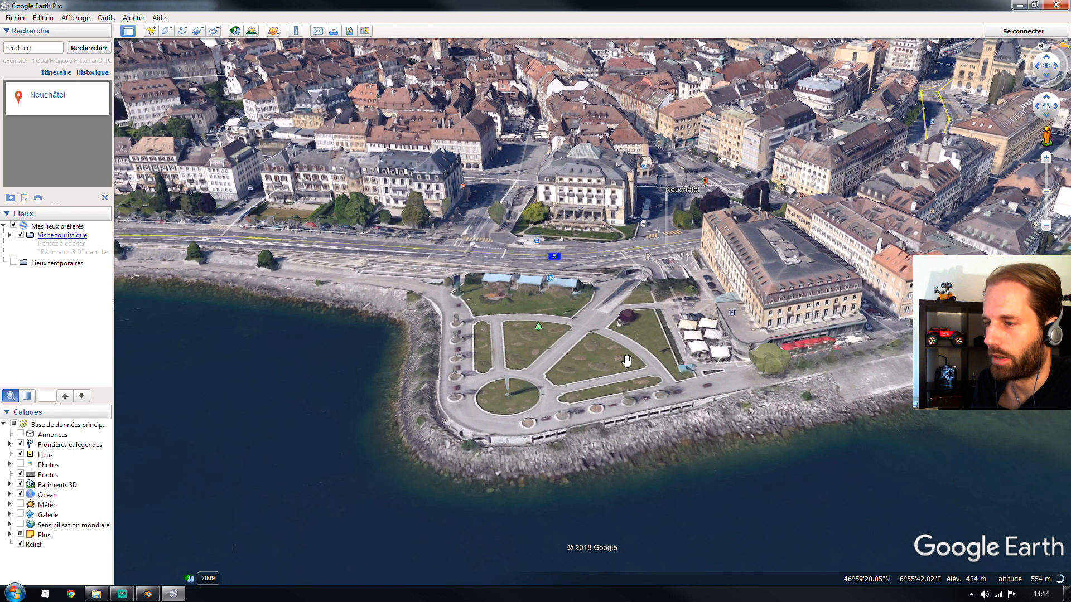
- Inspect the streets and rooftops of the old town around the Neuchâtel marker up close
{"action": "scroll", "coordinate": [627, 361], "scroll_direction": "up", "scroll_amount": 5}
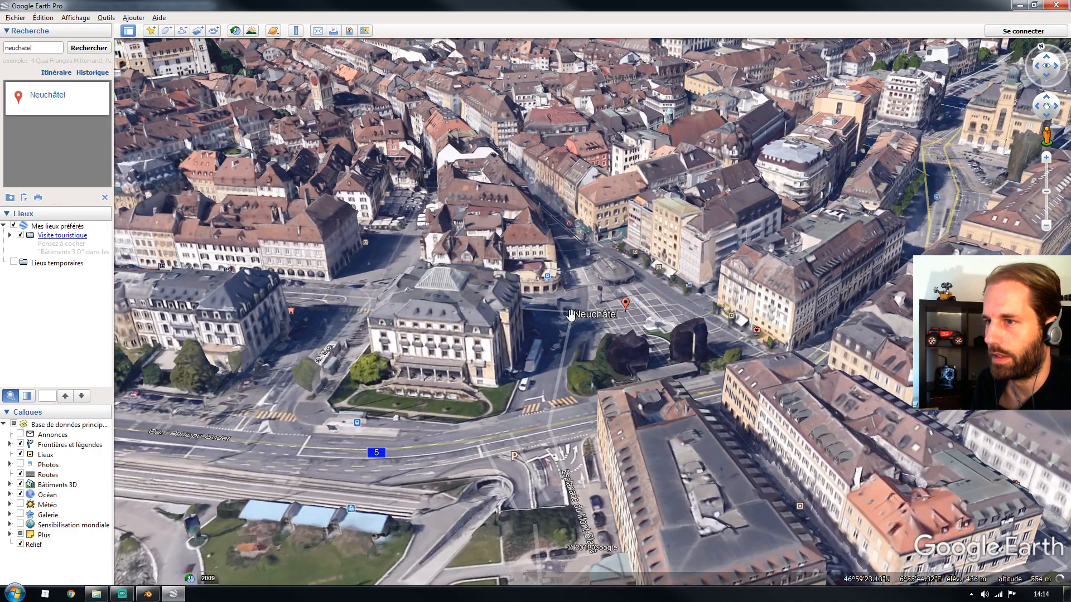
{"action": "left_click_drag", "start_coordinate": [571, 316], "coordinate": [641, 440]}
{"action": "left_click_drag", "start_coordinate": [617, 328], "coordinate": [695, 400]}
{"action": "scroll", "coordinate": [646, 328], "scroll_direction": "up", "scroll_amount": 2}
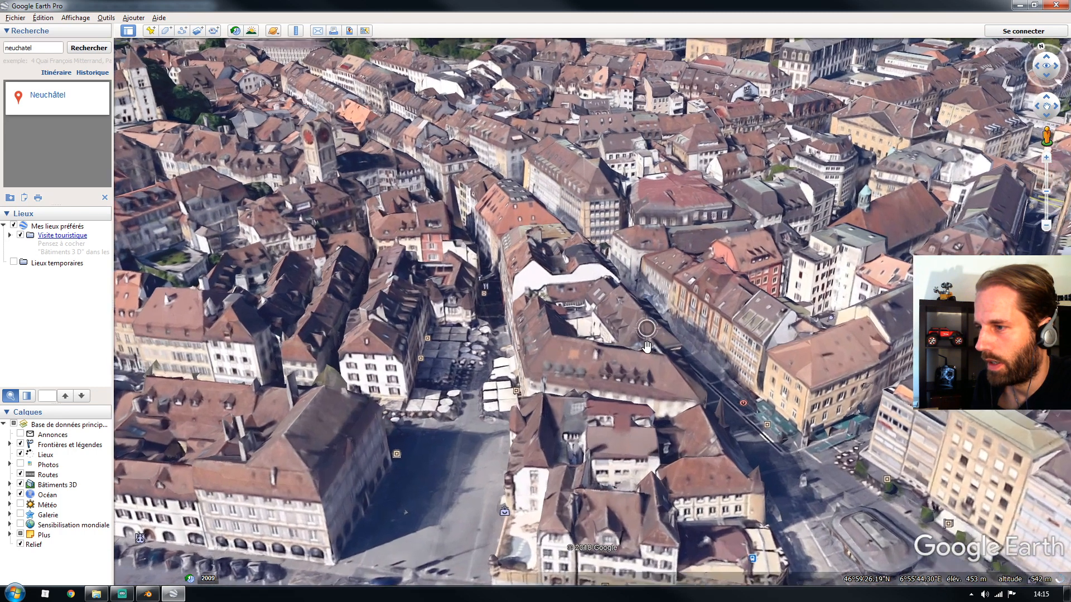
{"action": "left_click_drag", "start_coordinate": [440, 339], "coordinate": [490, 387]}
{"action": "left_click_drag", "start_coordinate": [778, 329], "coordinate": [523, 332]}
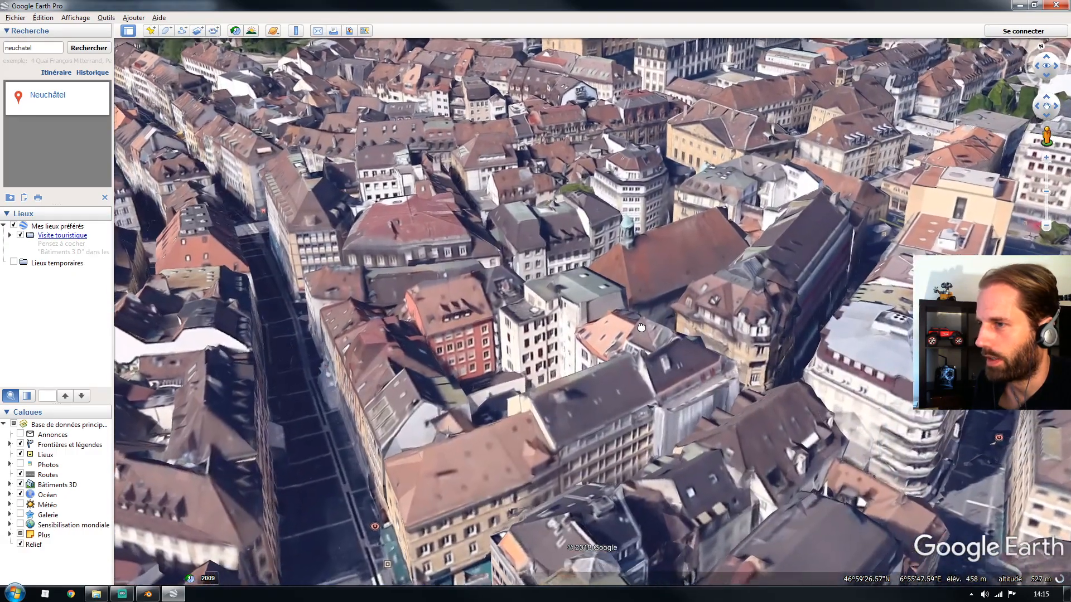
{"action": "left_click_drag", "start_coordinate": [614, 491], "coordinate": [551, 310]}
{"action": "scroll", "coordinate": [550, 311], "scroll_direction": "down", "scroll_amount": 4}
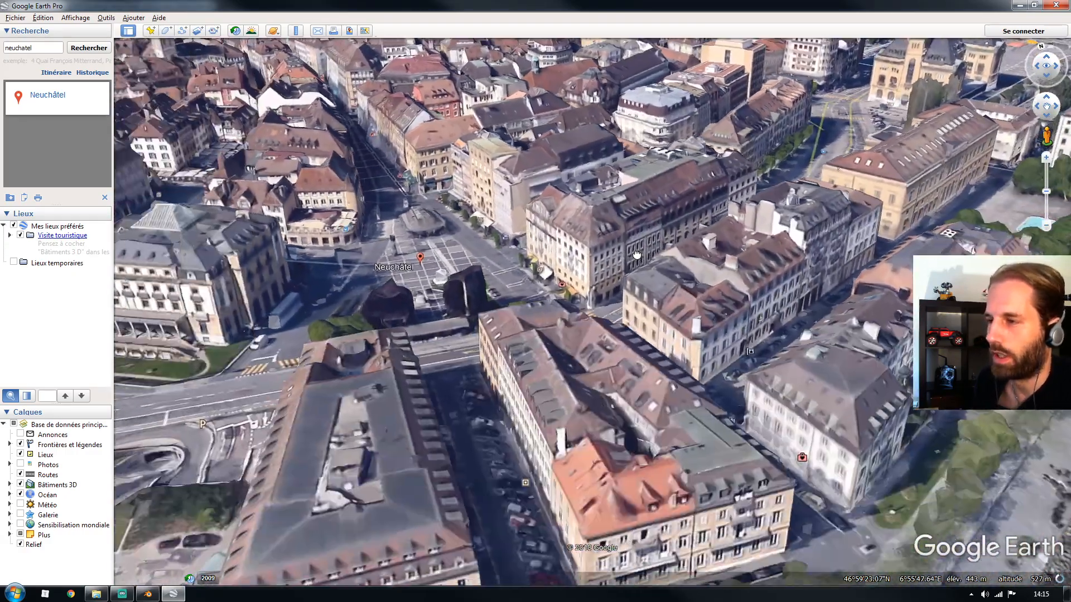
{"action": "scroll", "coordinate": [668, 327], "scroll_direction": "down", "scroll_amount": 3}
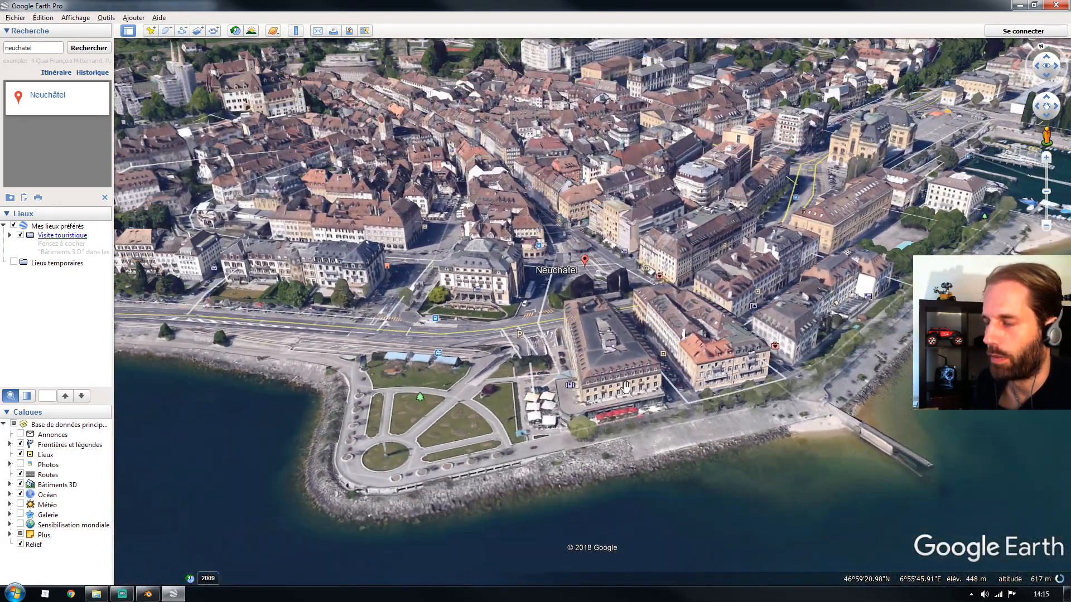
- Examine the large waterfront buildings beside the lakeside park and the blocks behind them
{"action": "left_click_drag", "start_coordinate": [576, 383], "coordinate": [357, 393]}
{"action": "left_click_drag", "start_coordinate": [730, 285], "coordinate": [694, 362]}
{"action": "left_click_drag", "start_coordinate": [721, 281], "coordinate": [786, 326]}
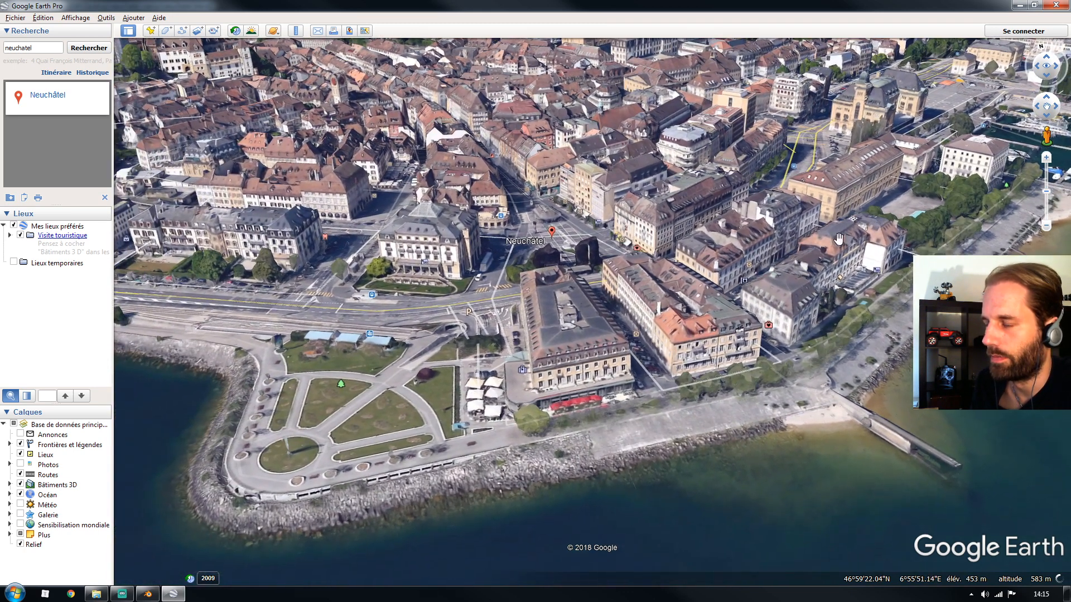
{"action": "left_click_drag", "start_coordinate": [554, 307], "coordinate": [646, 309]}
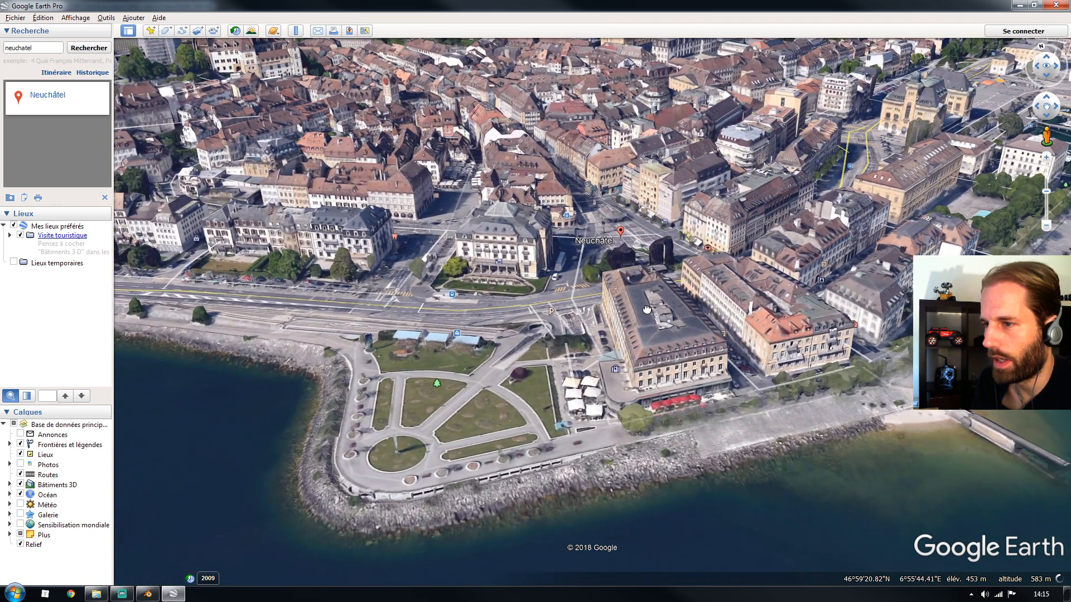
{"action": "left_click_drag", "start_coordinate": [564, 288], "coordinate": [668, 274]}
{"action": "left_click_drag", "start_coordinate": [648, 320], "coordinate": [647, 295]}
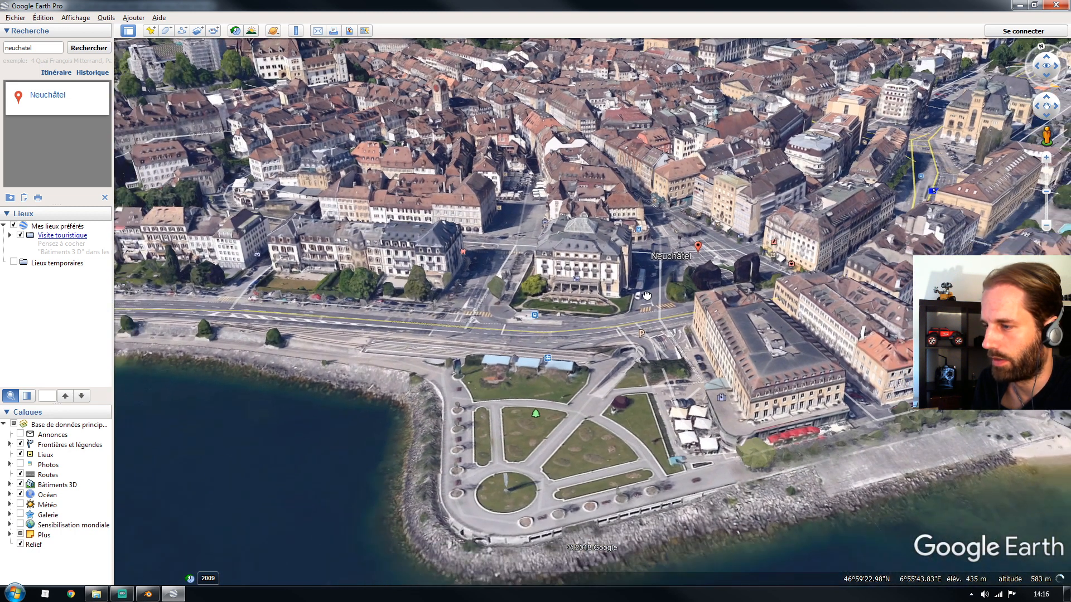
{"action": "left_click_drag", "start_coordinate": [622, 372], "coordinate": [608, 349]}
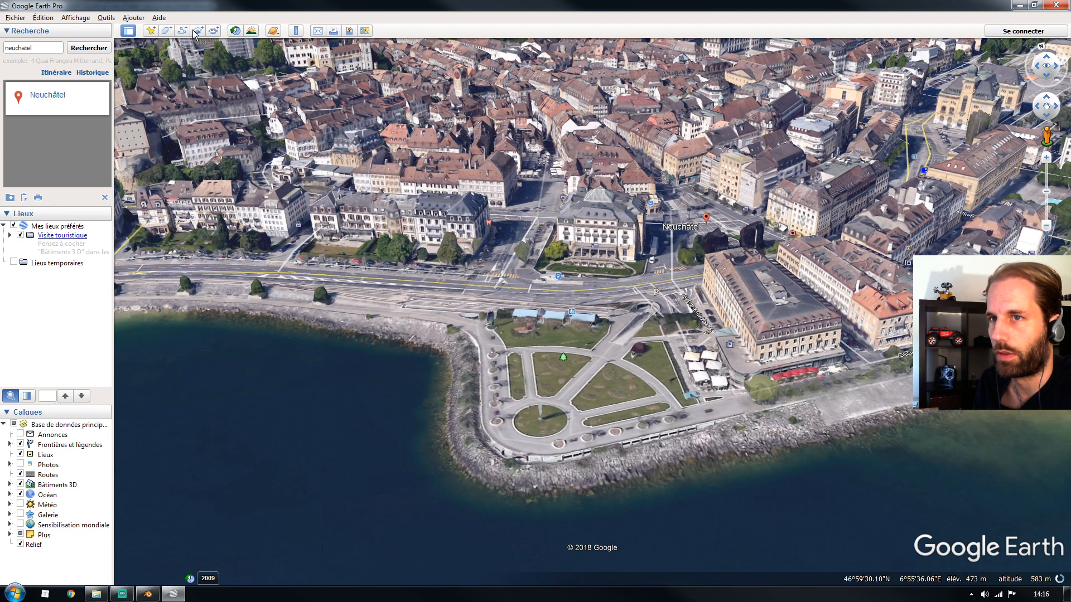
- Measure a straight stretch of the lakeside road west of the park with the line ruler, then close the ruler
{"action": "left_click", "coordinate": [295, 31]}
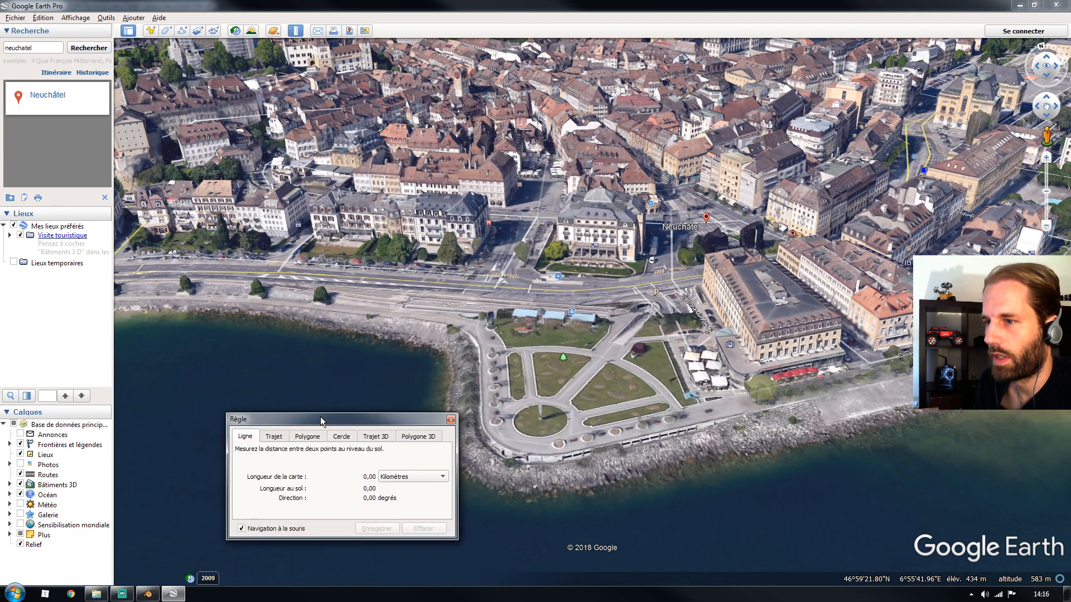
{"action": "left_click", "coordinate": [388, 280]}
{"action": "left_click", "coordinate": [547, 291]}
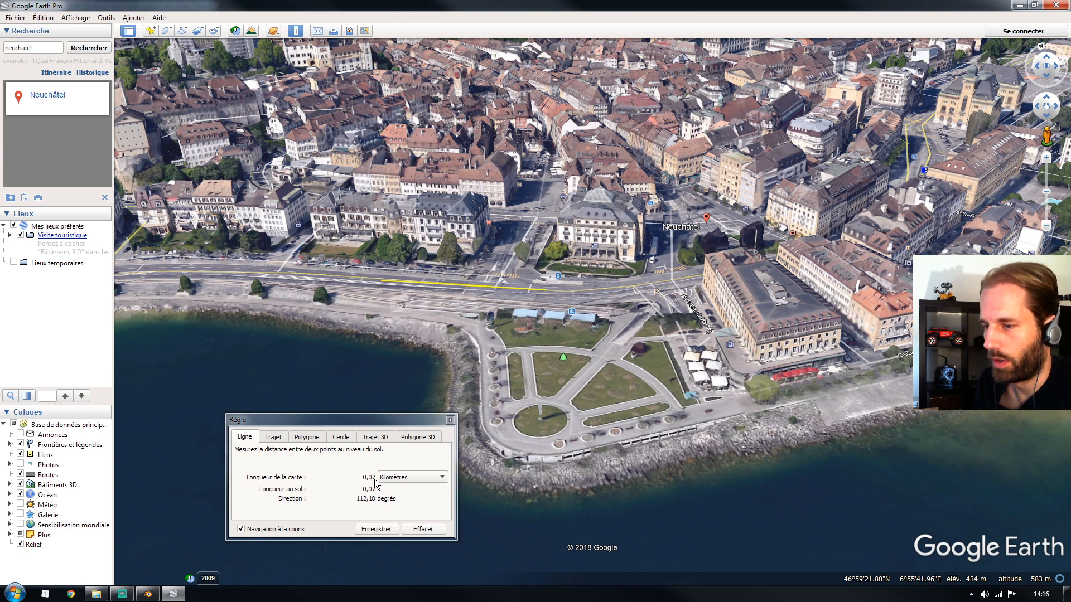
{"action": "left_click", "coordinate": [450, 420]}
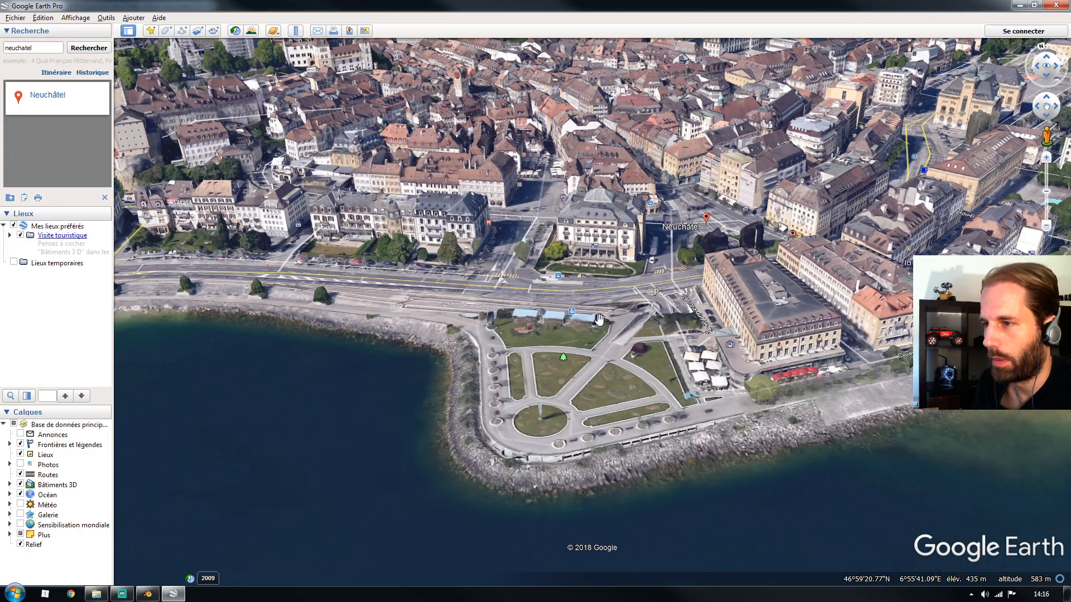
- Look over the 3D buildings around the central square and along the shore from different angles
{"action": "scroll", "coordinate": [668, 290], "scroll_direction": "up", "scroll_amount": 3}
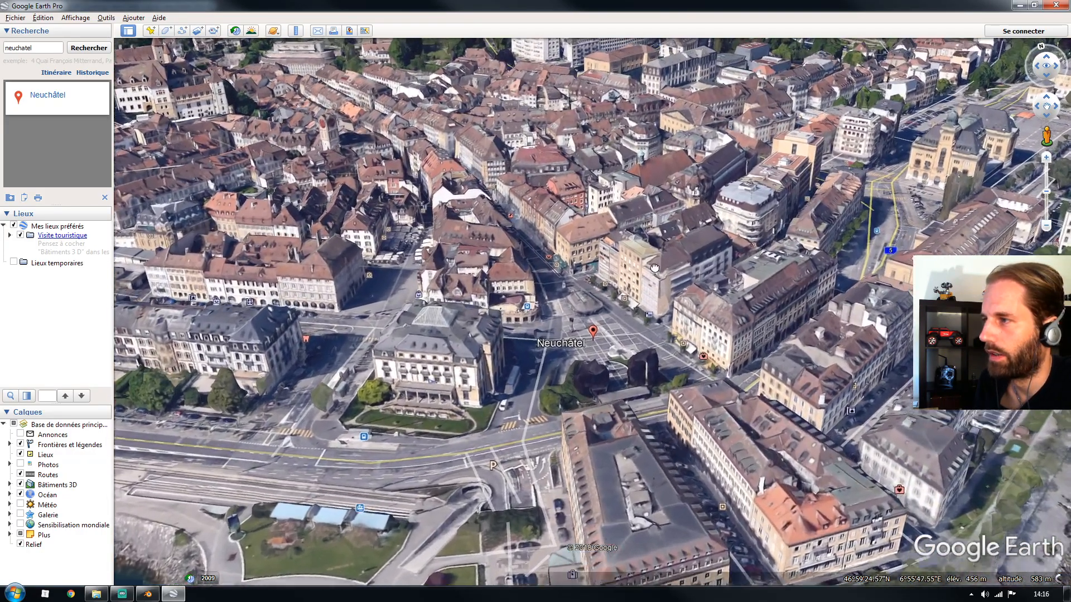
{"action": "left_click_drag", "start_coordinate": [654, 268], "coordinate": [800, 115]}
{"action": "left_click_drag", "start_coordinate": [664, 243], "coordinate": [617, 409]}
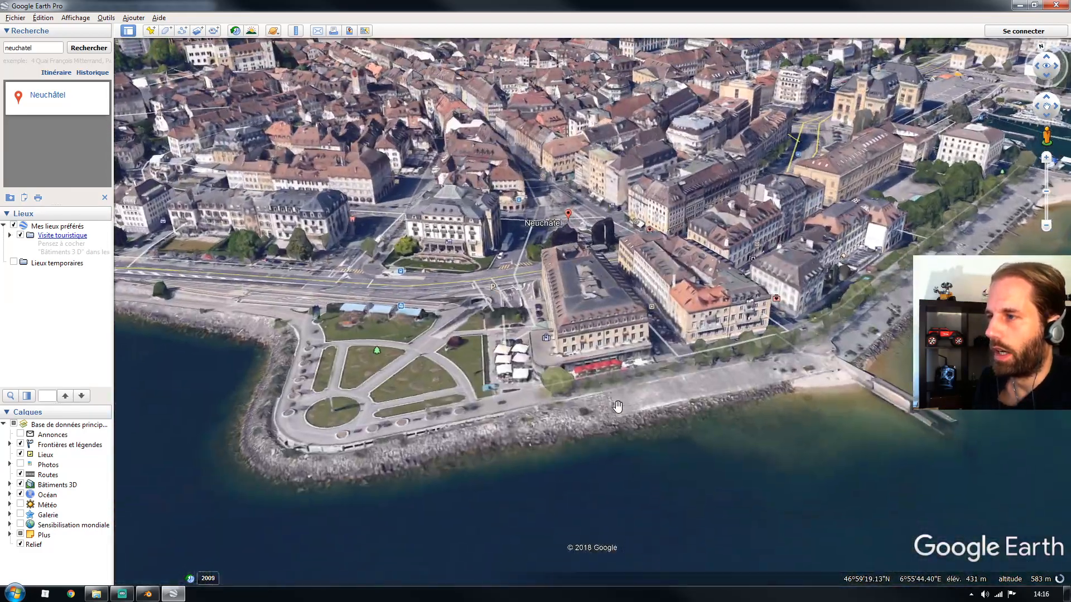
{"action": "left_click_drag", "start_coordinate": [627, 300], "coordinate": [636, 305]}
{"action": "right_click_drag", "start_coordinate": [628, 270], "coordinate": [636, 317]}
{"action": "left_click_drag", "start_coordinate": [664, 329], "coordinate": [808, 303]}
{"action": "right_click_drag", "start_coordinate": [809, 303], "coordinate": [742, 270]}
{"action": "left_click_drag", "start_coordinate": [742, 270], "coordinate": [702, 289]}
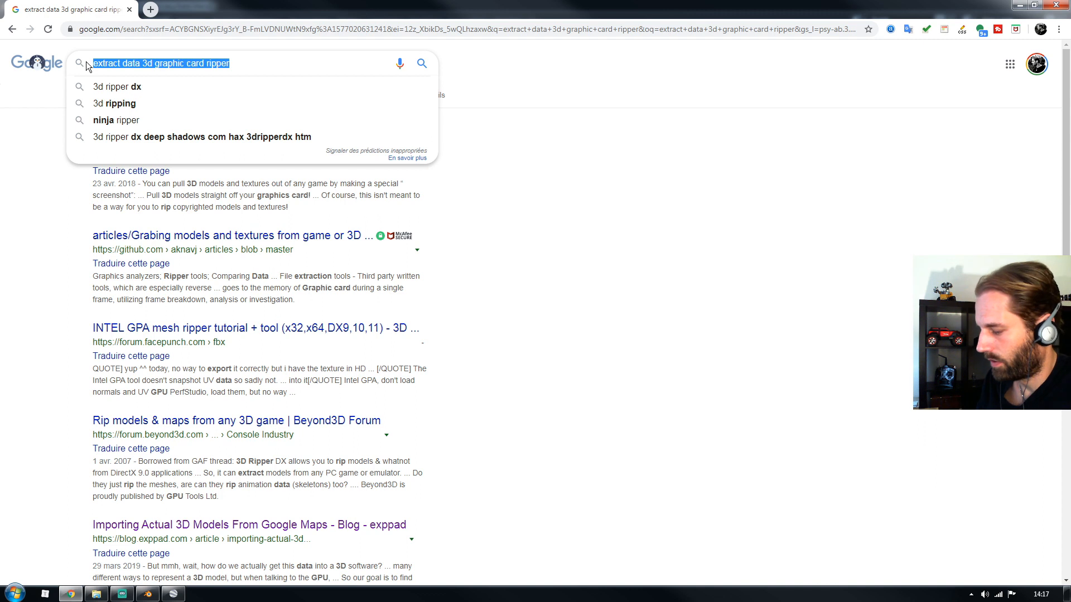
- In the web browser, search Google for "3d ripper dx" and open the Deep Shadows result
{"action": "type", "text": "3d ripper dx"}
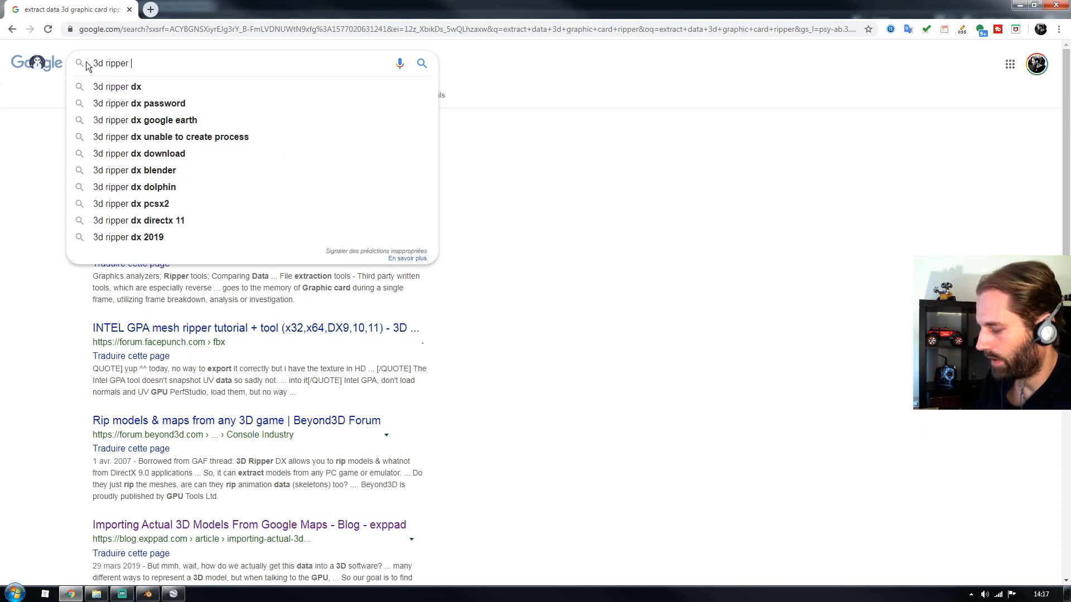
{"action": "key", "text": "Return"}
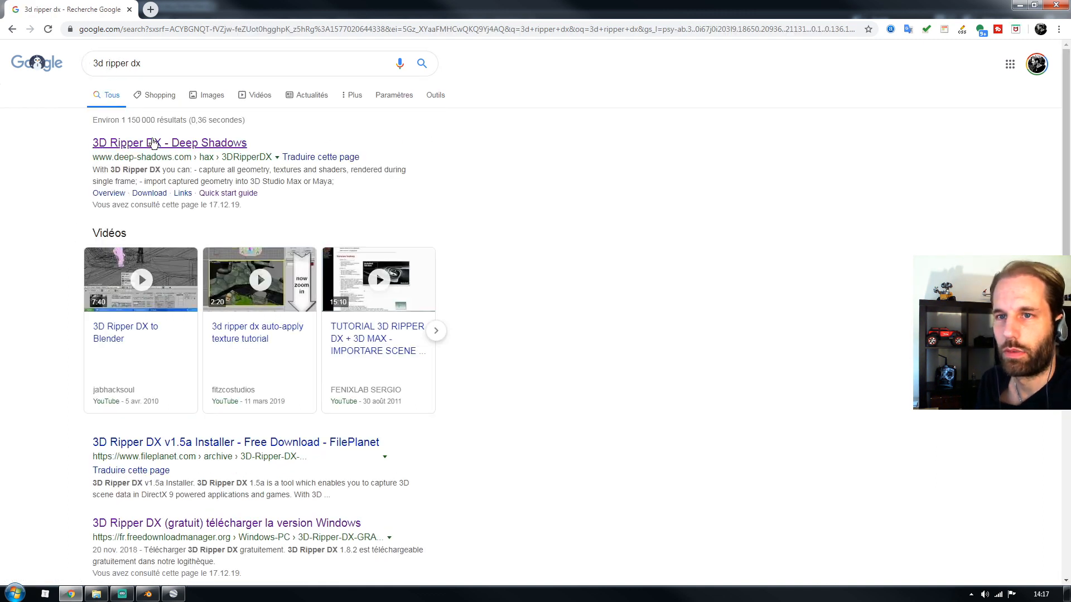
{"action": "left_click", "coordinate": [152, 144]}
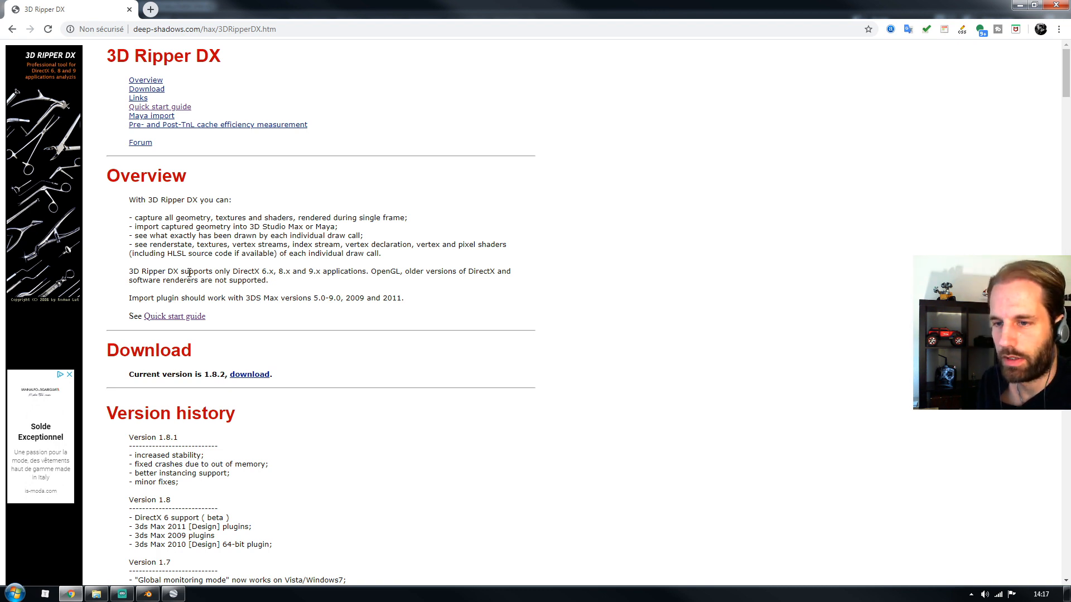
- Look through the 3D Ripper DX version history and follow the page's Download link
{"action": "scroll", "coordinate": [292, 295], "scroll_direction": "down", "scroll_amount": 10}
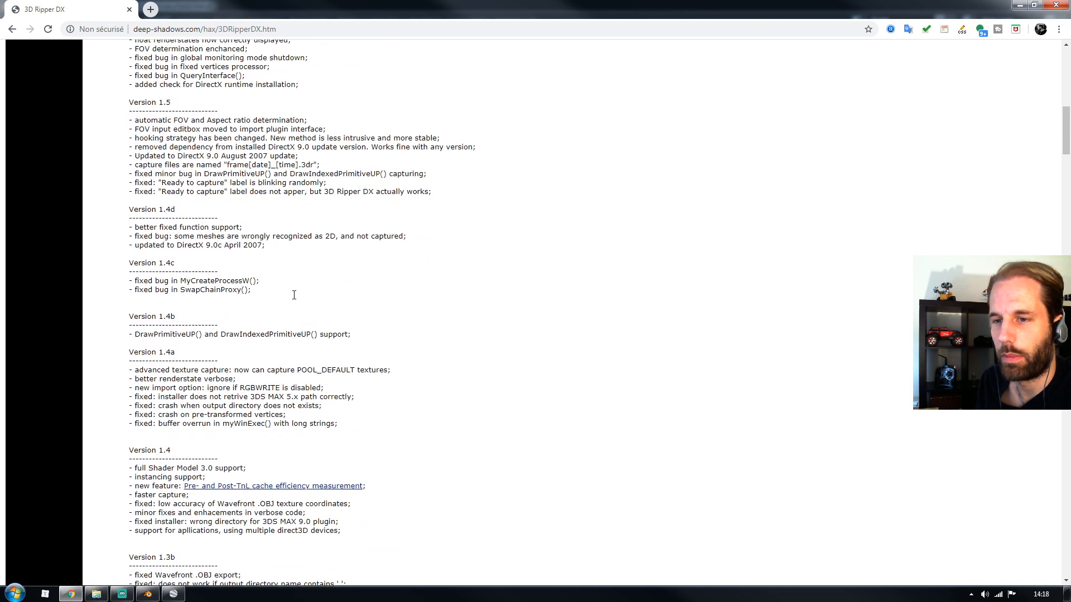
{"action": "scroll", "coordinate": [294, 295], "scroll_direction": "up", "scroll_amount": 5}
{"action": "scroll", "coordinate": [293, 295], "scroll_direction": "up", "scroll_amount": 6}
{"action": "left_click", "coordinate": [144, 86]}
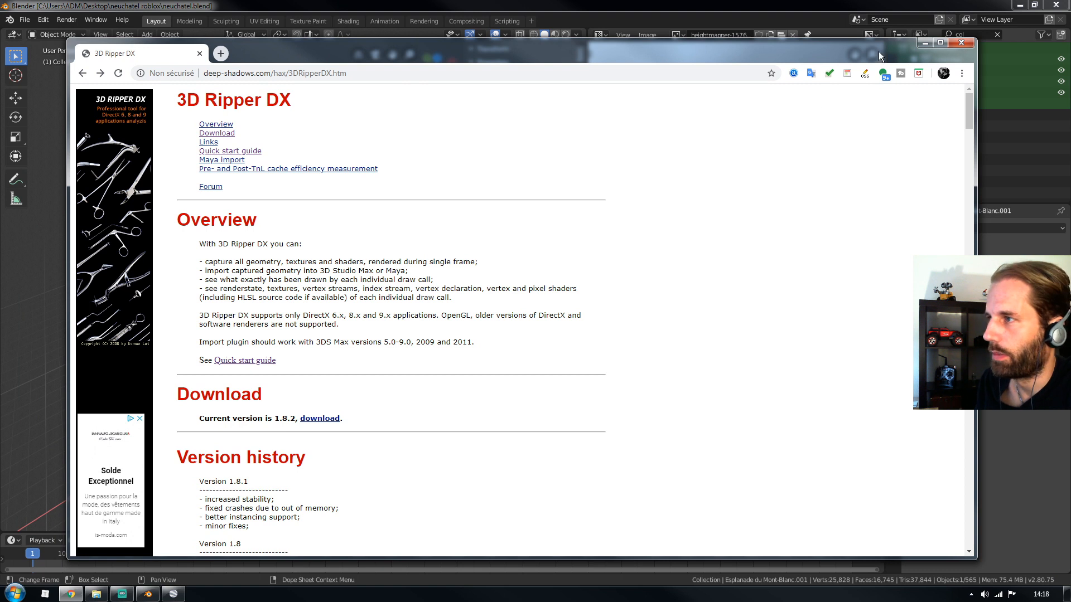
{"action": "left_click_drag", "start_coordinate": [879, 56], "coordinate": [866, 56]}
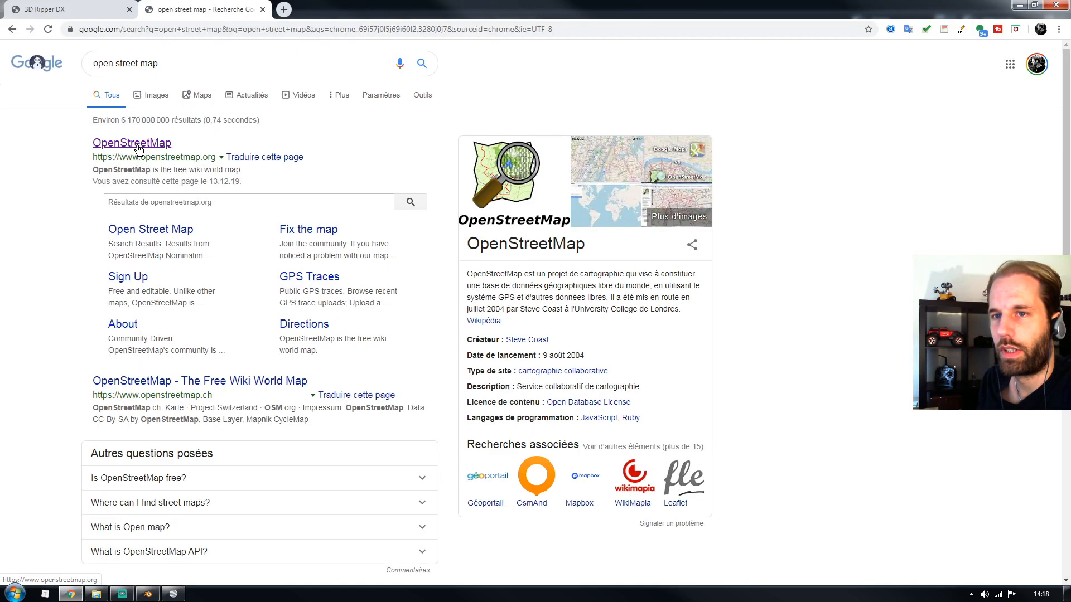
- Open the OpenStreetMap result and look over the streets and buildings of central Neuchâtel around Place Pury
{"action": "left_click", "coordinate": [530, 261]}
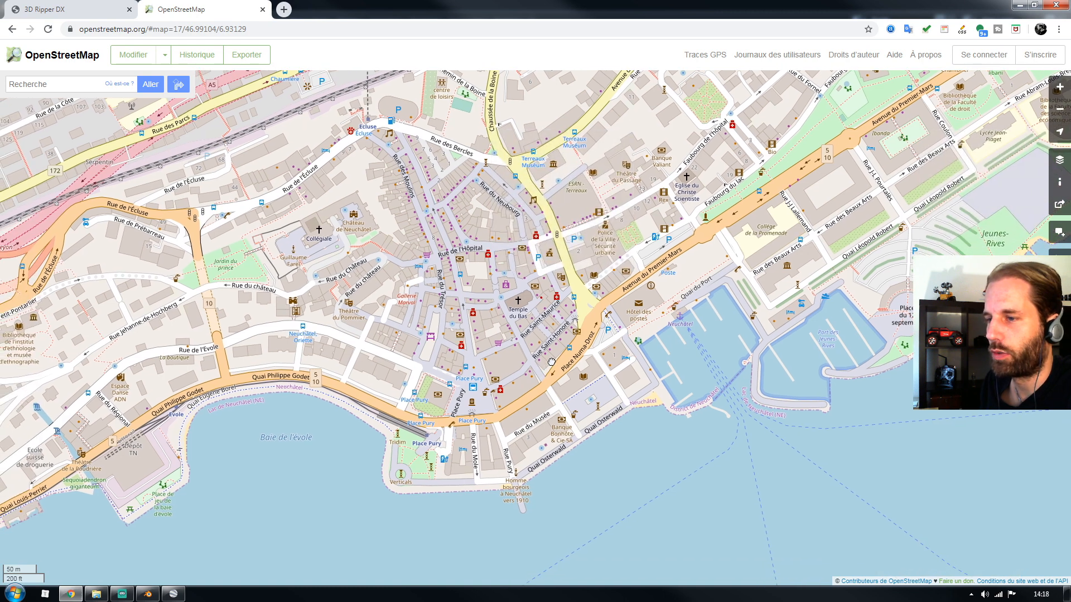
{"action": "left_click_drag", "start_coordinate": [550, 362], "coordinate": [602, 346]}
{"action": "scroll", "coordinate": [602, 346], "scroll_direction": "up", "scroll_amount": 1}
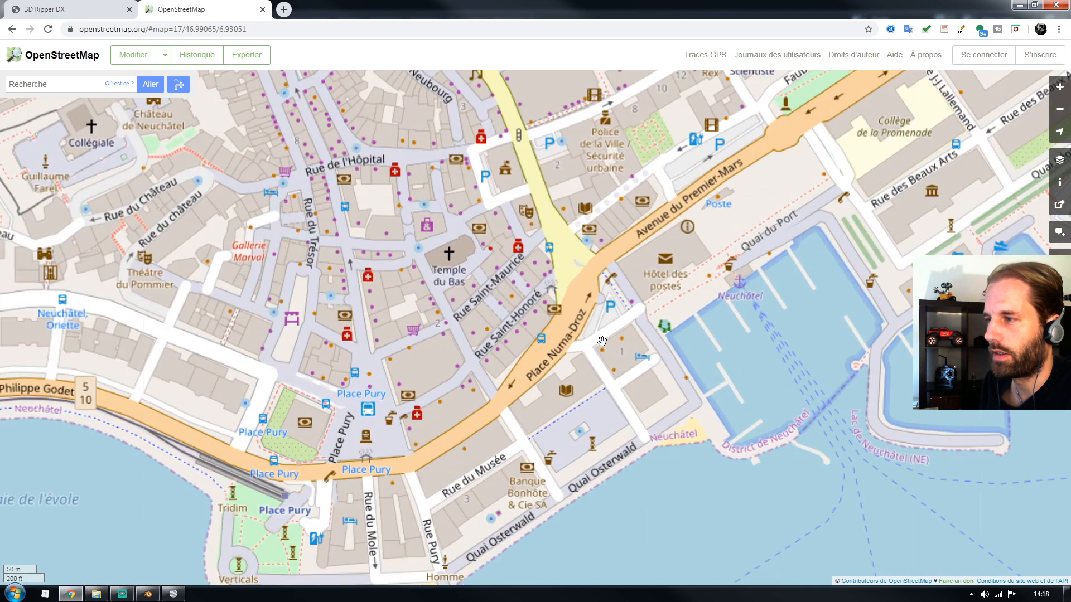
{"action": "left_click_drag", "start_coordinate": [536, 375], "coordinate": [617, 284]}
{"action": "scroll", "coordinate": [607, 278], "scroll_direction": "down", "scroll_amount": 1}
{"action": "scroll", "coordinate": [494, 357], "scroll_direction": "up", "scroll_amount": 2}
{"action": "scroll", "coordinate": [624, 292], "scroll_direction": "down", "scroll_amount": 1}
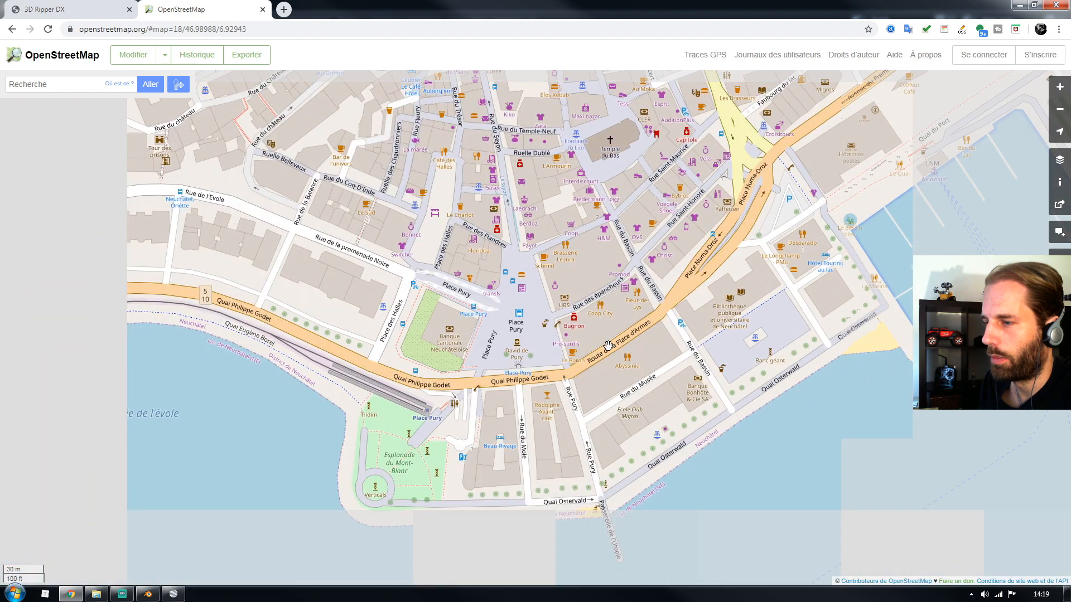
{"action": "left_click_drag", "start_coordinate": [607, 346], "coordinate": [542, 311]}
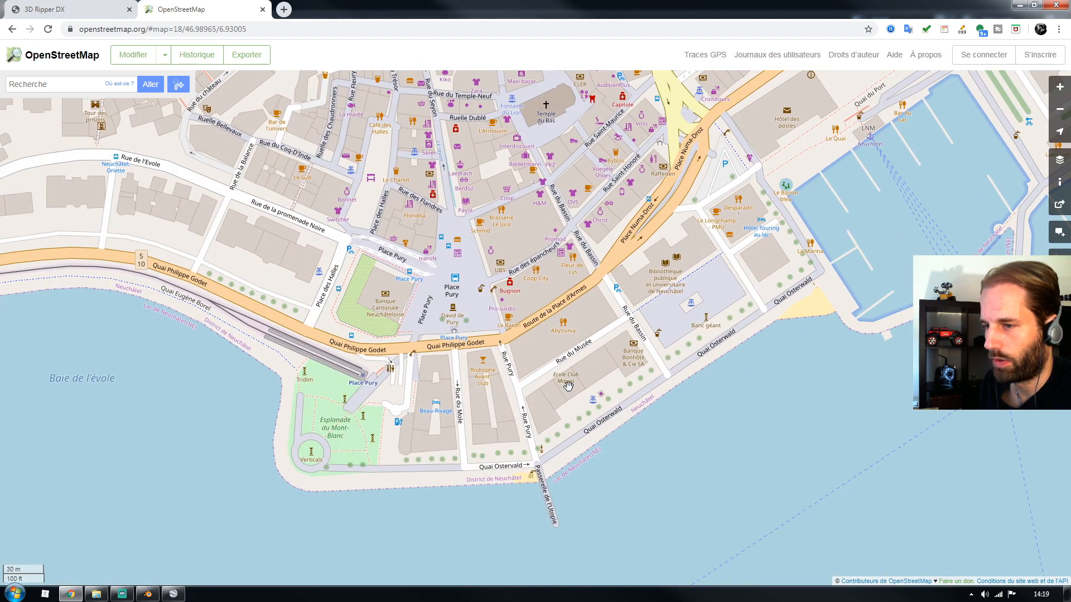
- Examine the building outlines and paths between Esplanade du Mont-Blanc, Quai Philippe Godet and Rue Pury up close
{"action": "left_click_drag", "start_coordinate": [494, 380], "coordinate": [616, 361]}
{"action": "scroll", "coordinate": [566, 359], "scroll_direction": "up", "scroll_amount": 1}
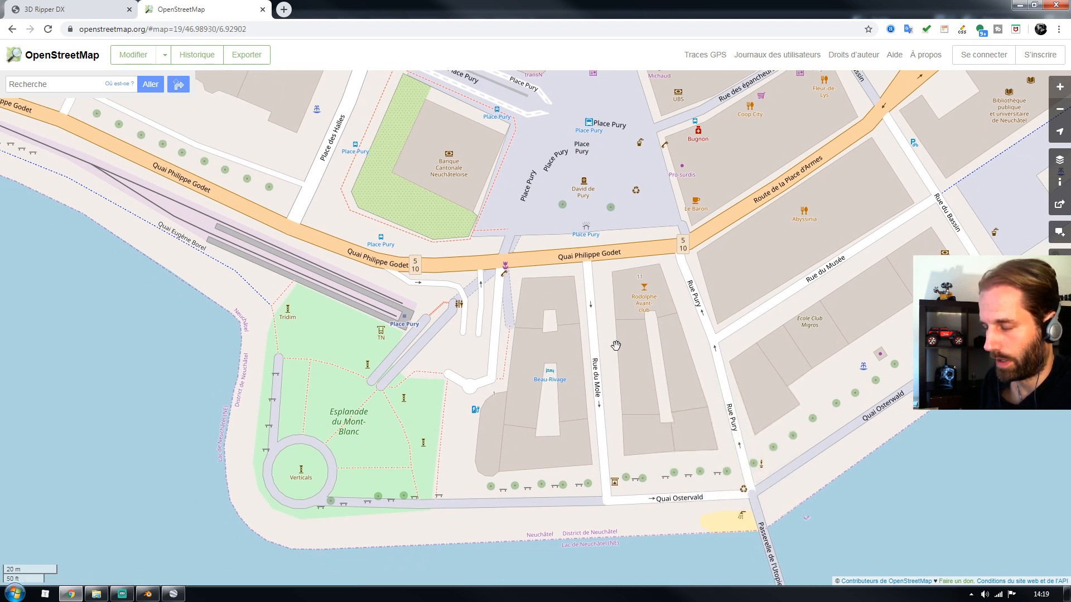
{"action": "left_click_drag", "start_coordinate": [616, 346], "coordinate": [588, 410]}
{"action": "left_click_drag", "start_coordinate": [605, 262], "coordinate": [573, 254]}
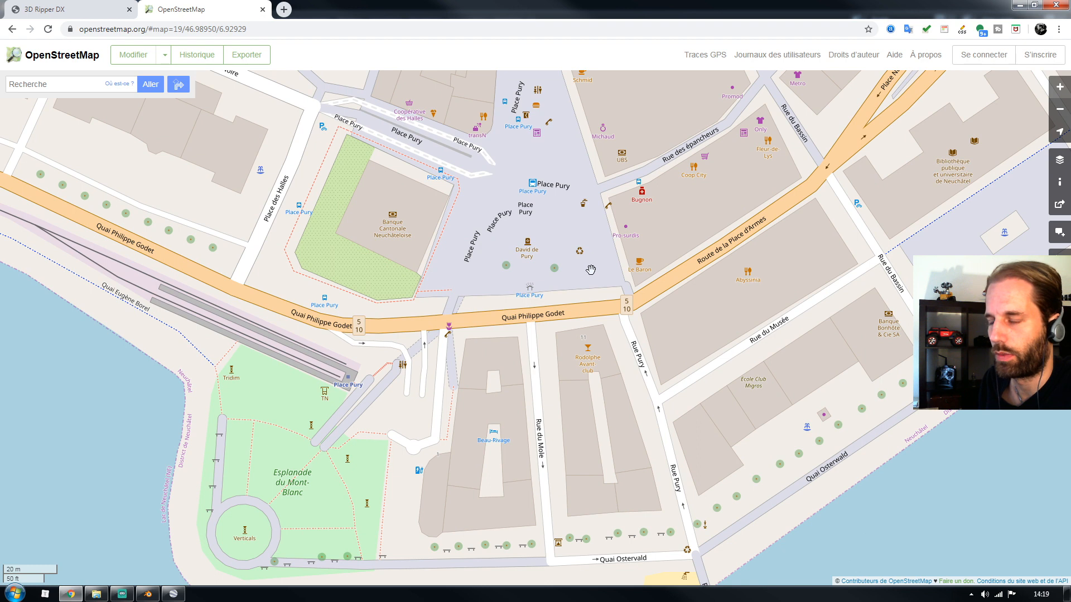
{"action": "left_click_drag", "start_coordinate": [594, 279], "coordinate": [607, 220]}
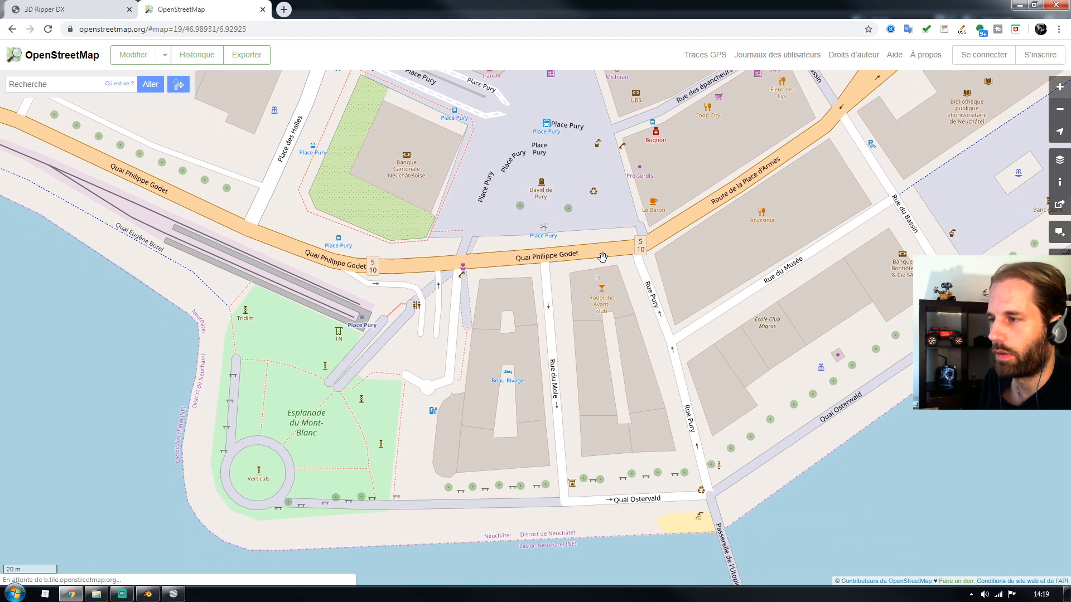
{"action": "left_click_drag", "start_coordinate": [597, 339], "coordinate": [606, 282]}
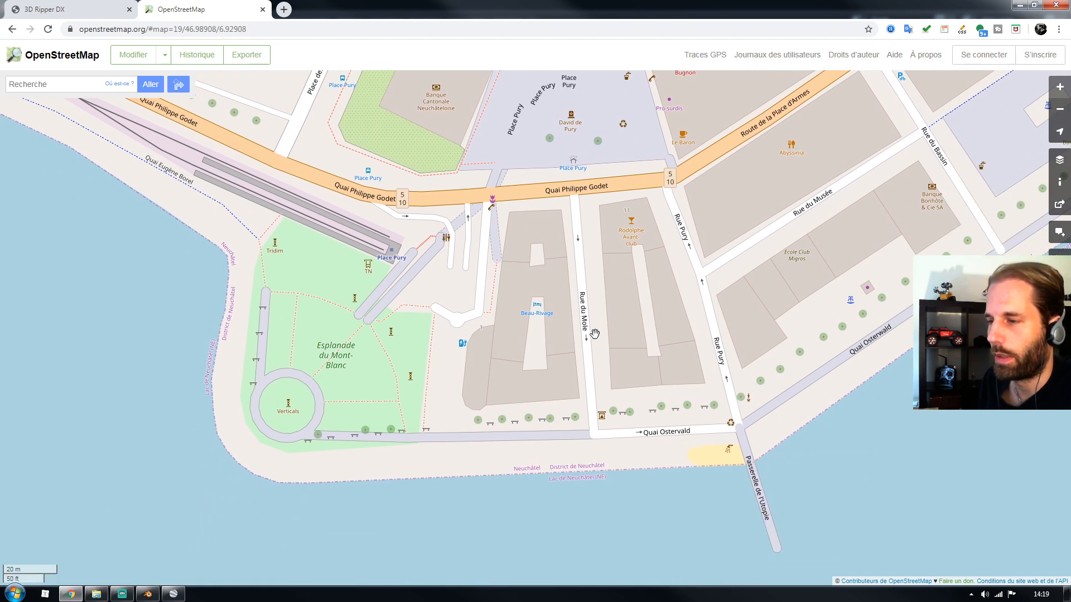
{"action": "left_click_drag", "start_coordinate": [585, 335], "coordinate": [594, 341]}
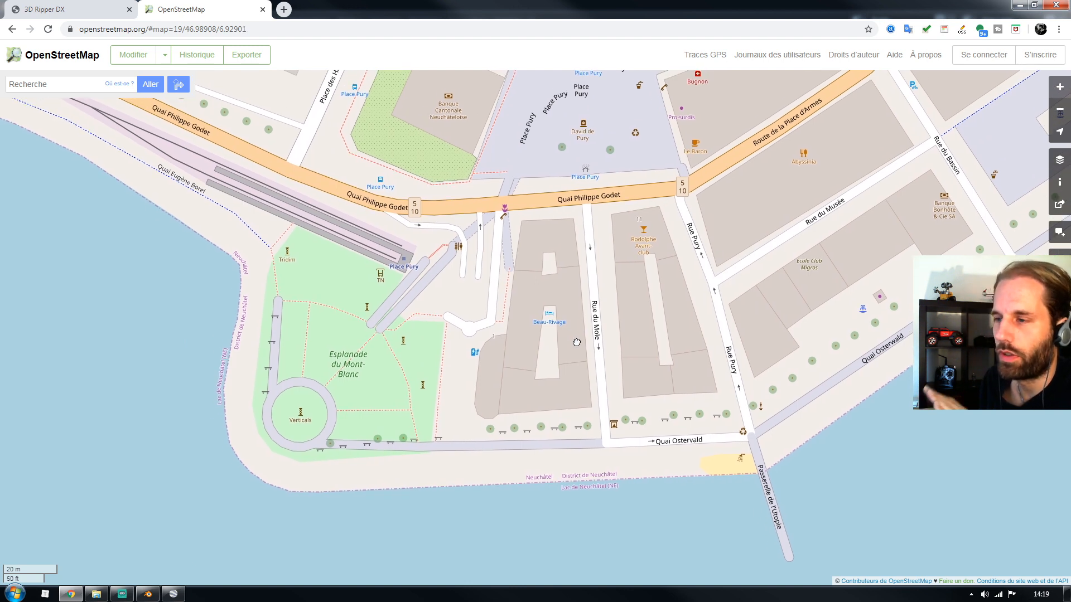
{"action": "left_click_drag", "start_coordinate": [576, 342], "coordinate": [604, 376]}
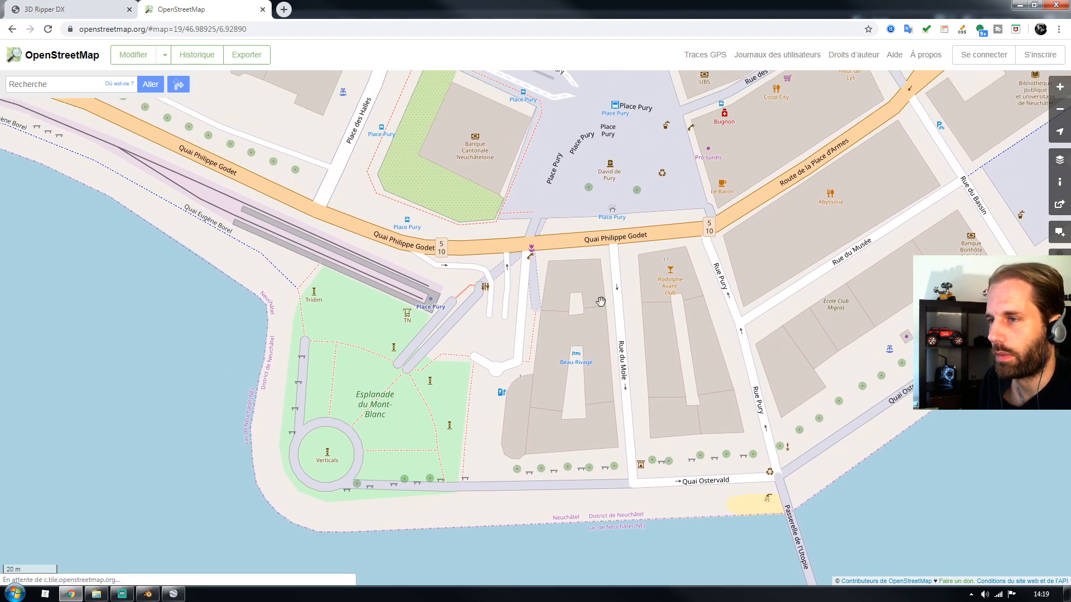
- Look over the old town blocks north of Place Pury and the surrounding city on the map
{"action": "left_click_drag", "start_coordinate": [595, 235], "coordinate": [555, 409]}
{"action": "left_click_drag", "start_coordinate": [607, 237], "coordinate": [570, 406]}
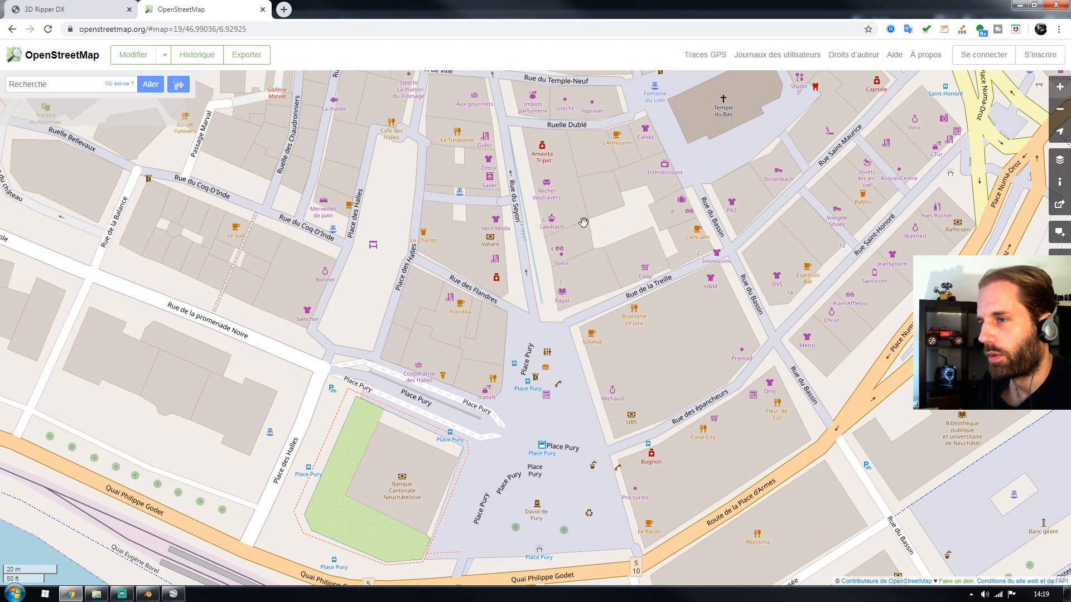
{"action": "left_click_drag", "start_coordinate": [581, 223], "coordinate": [587, 314]}
{"action": "scroll", "coordinate": [591, 298], "scroll_direction": "down", "scroll_amount": 2}
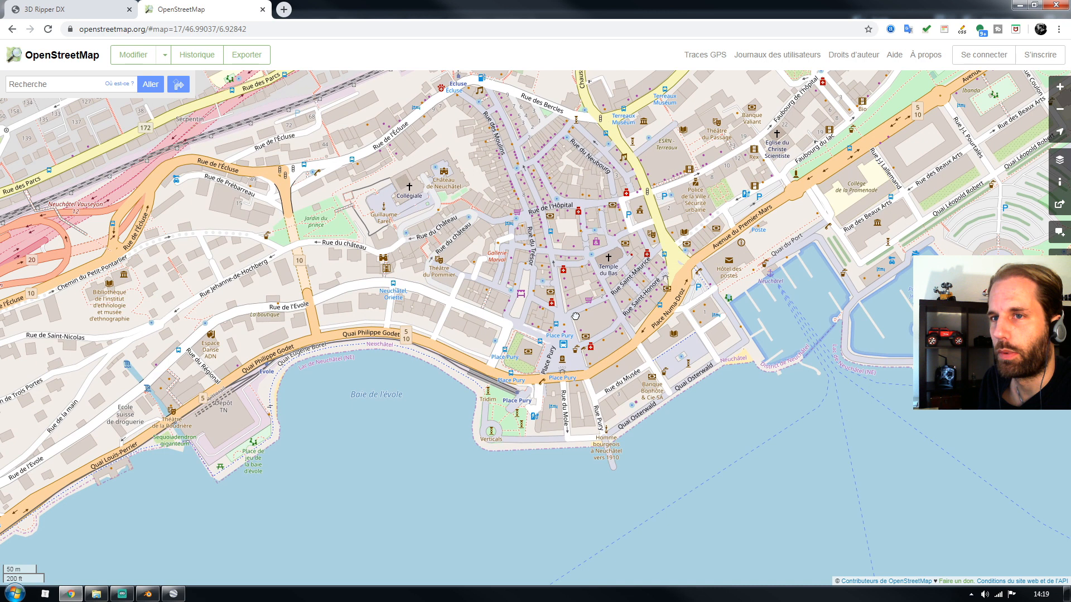
{"action": "left_click_drag", "start_coordinate": [575, 316], "coordinate": [551, 344]}
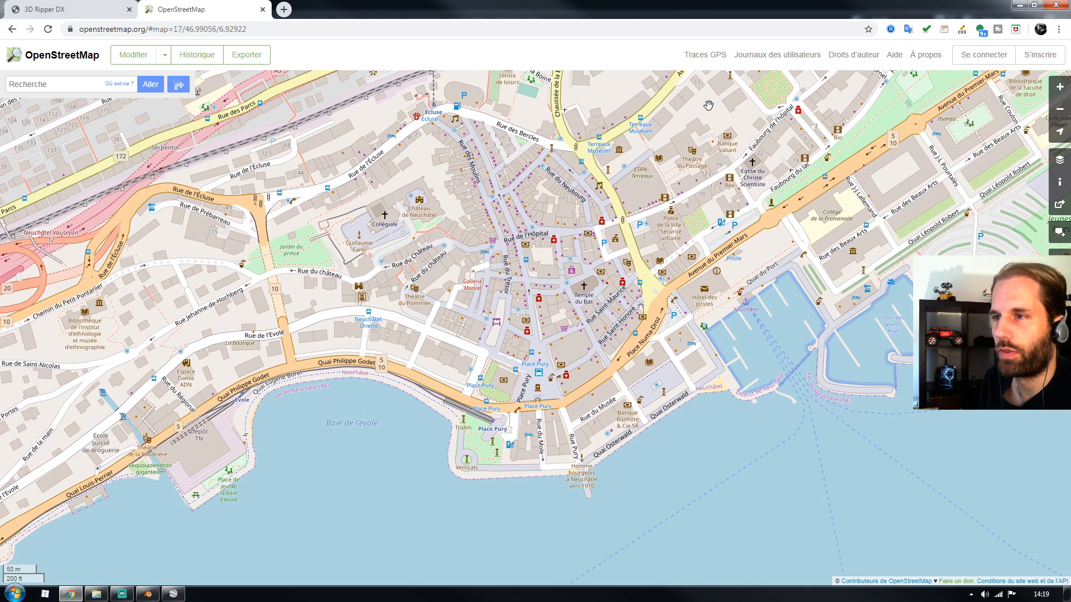
- Switch to Blender, maximize the 3D viewport and view the large Neuchâtel terrain model with its buildings from different angles
{"action": "left_click", "coordinate": [148, 594]}
{"action": "key", "text": "ctrl+space"}
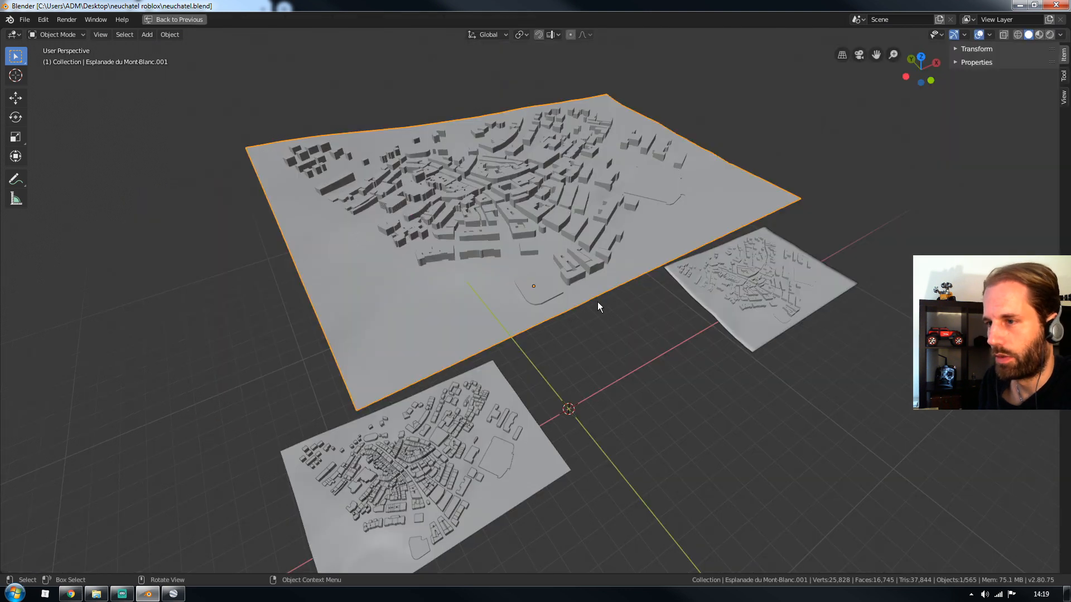
{"action": "scroll", "coordinate": [611, 293], "scroll_direction": "up", "scroll_amount": 3}
{"action": "middle_click_drag", "start_coordinate": [653, 286], "coordinate": [593, 310]}
{"action": "scroll", "coordinate": [594, 310], "scroll_direction": "up", "scroll_amount": 3}
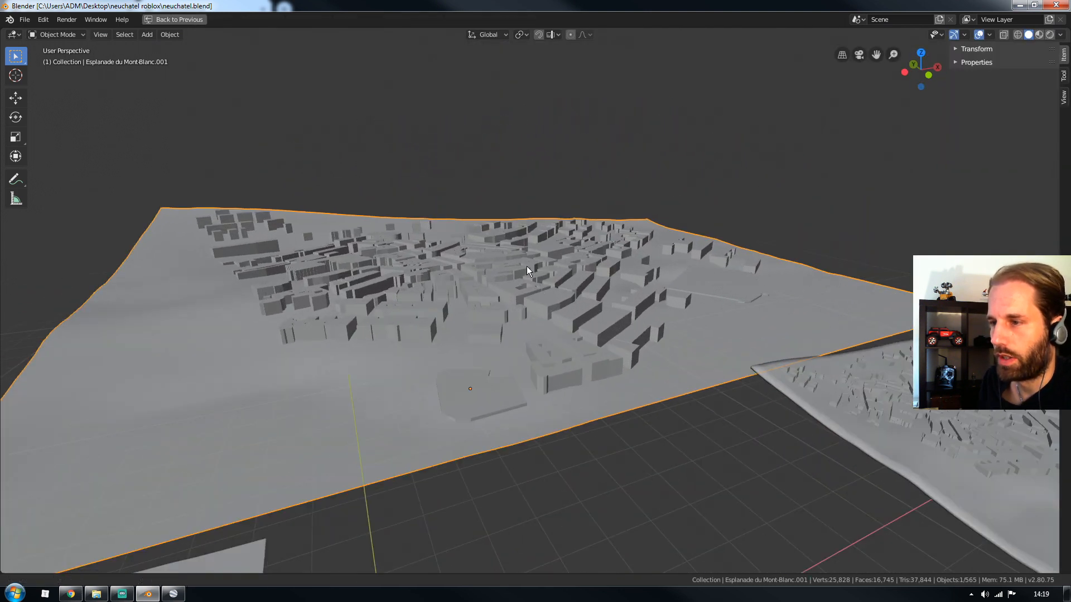
{"action": "middle_click_drag", "start_coordinate": [527, 266], "coordinate": [477, 292]}
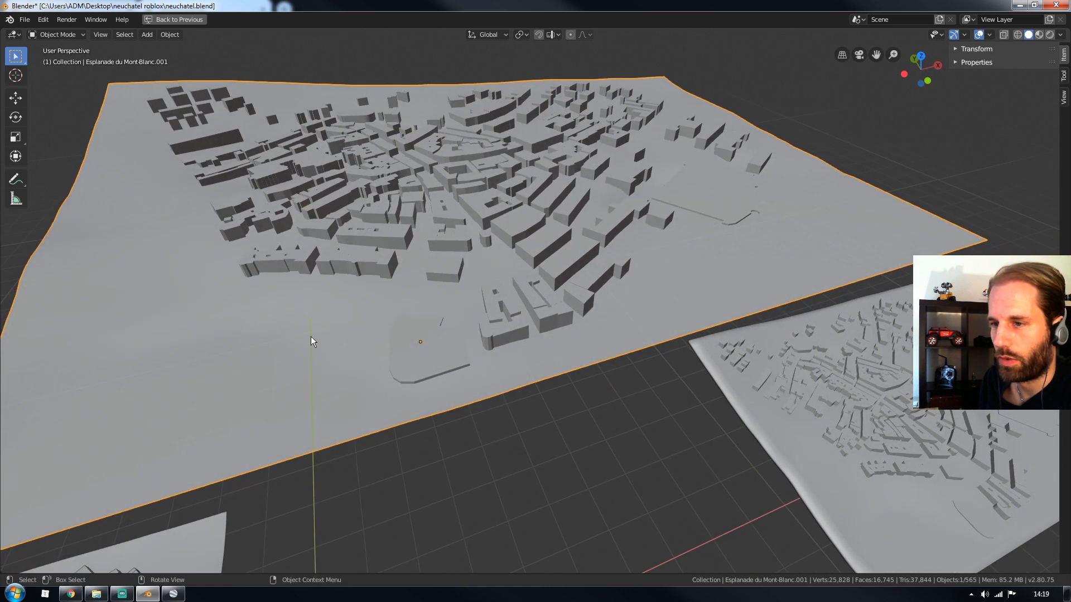
- Inspect the city model's mesh in Edit Mode, close up around the lakeside buildings, and return to Object Mode
{"action": "key", "text": "Tab"}
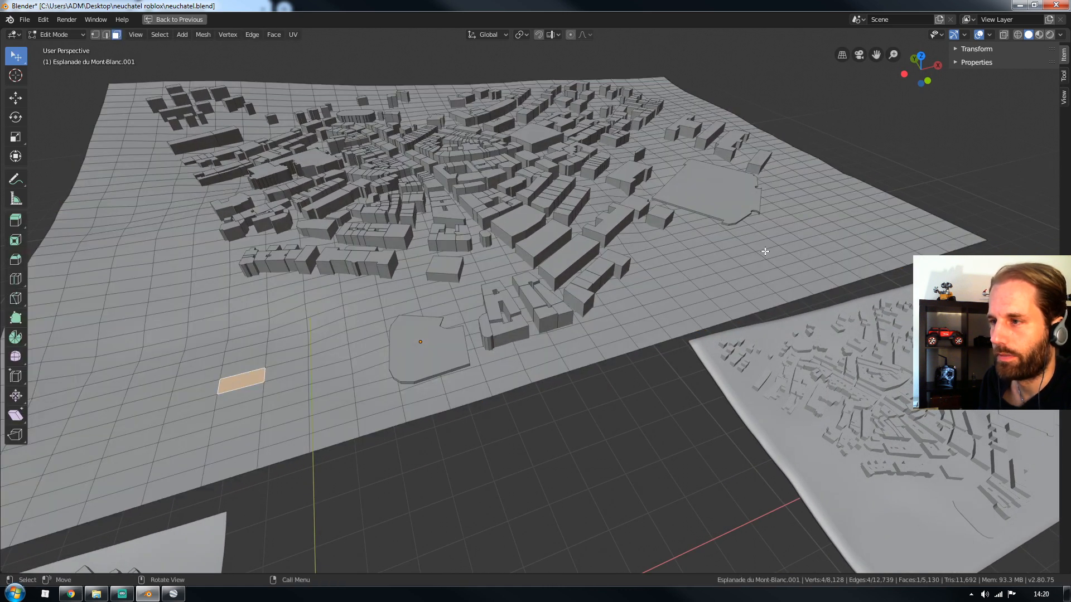
{"action": "key", "text": "Tab"}
{"action": "key", "text": "Tab"}
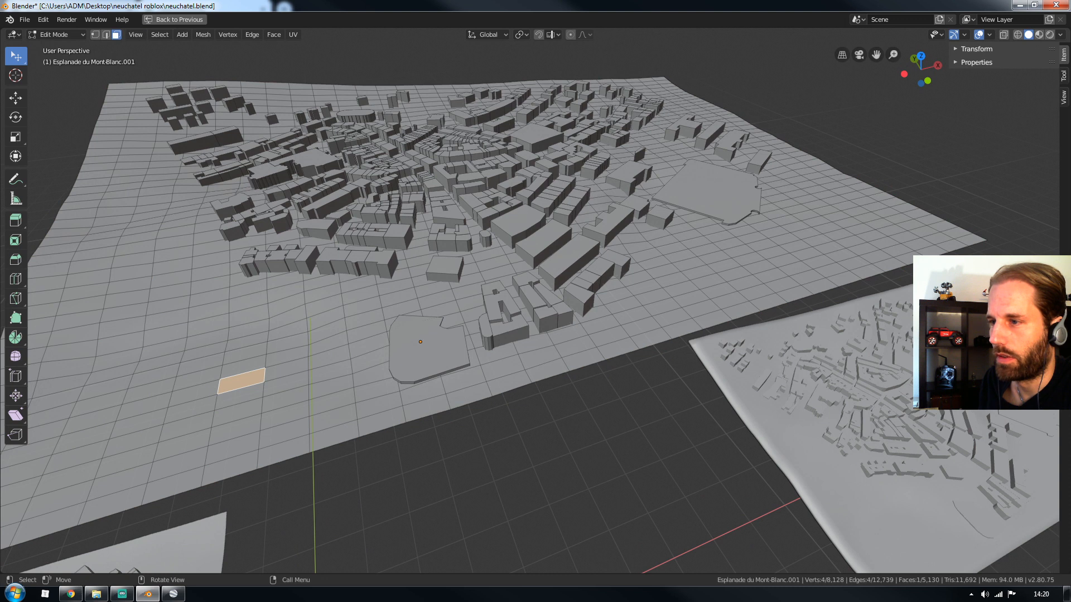
{"action": "key", "text": "Tab"}
{"action": "right_click", "coordinate": [573, 259]}
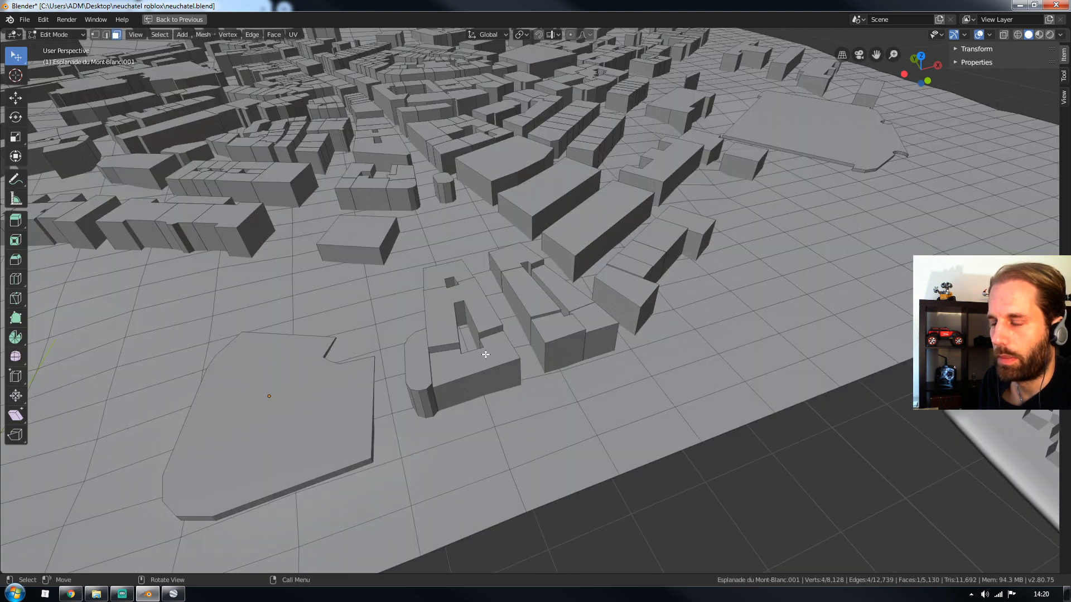
{"action": "scroll", "coordinate": [519, 296], "scroll_direction": "down", "scroll_amount": 3}
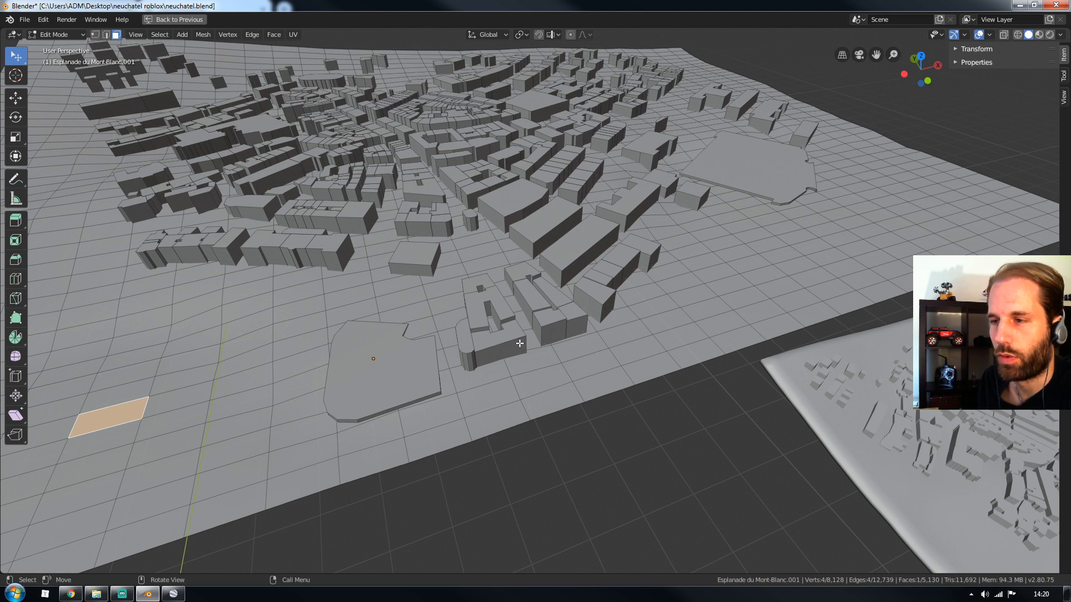
{"action": "scroll", "coordinate": [530, 335], "scroll_direction": "down", "scroll_amount": 3}
{"action": "key", "text": "Tab"}
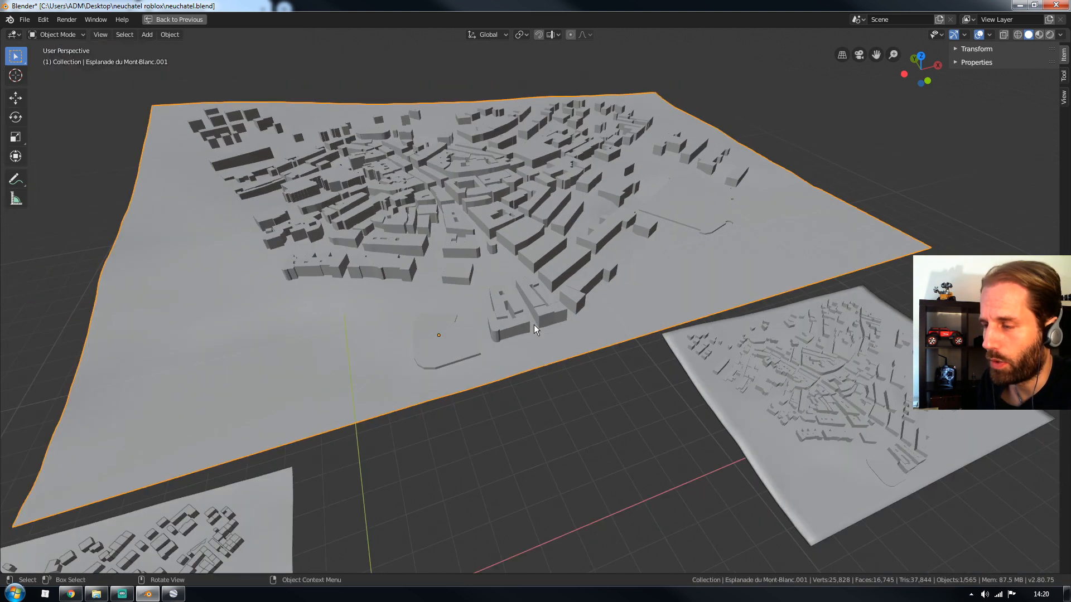
- Look over the lakeside buildings and the whole terrain model from low and distant viewpoints
{"action": "scroll", "coordinate": [501, 310], "scroll_direction": "down", "scroll_amount": 4}
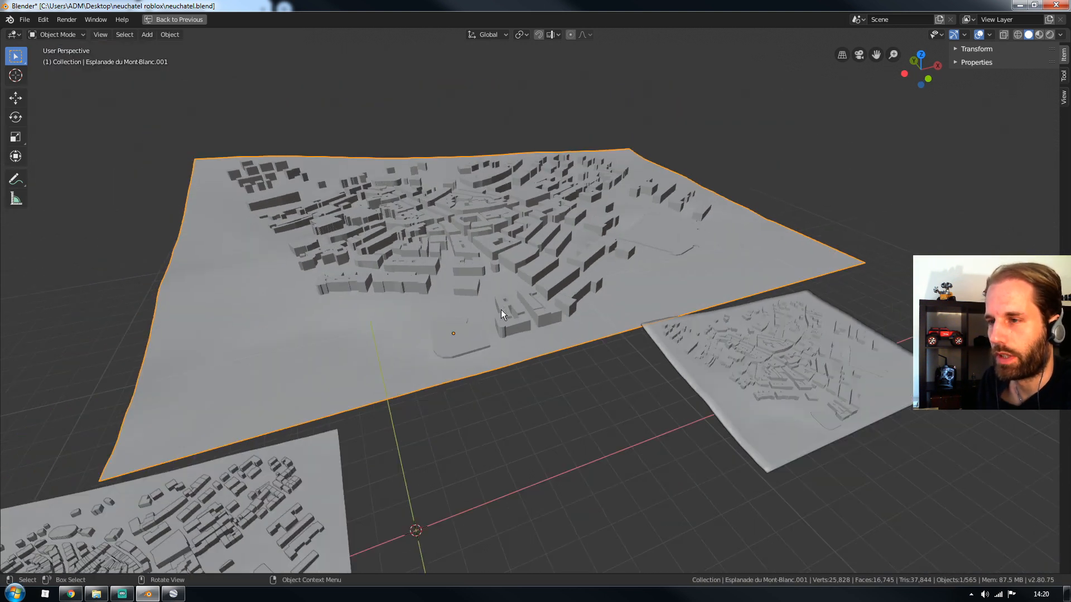
{"action": "mouse_move", "coordinate": [501, 312]}
{"action": "middle_mouse_down"}
{"action": "mouse_move", "coordinate": [514, 320]}
{"action": "mouse_move", "coordinate": [497, 310]}
{"action": "middle_mouse_up"}
{"action": "scroll", "coordinate": [496, 310], "scroll_direction": "up", "scroll_amount": 5}
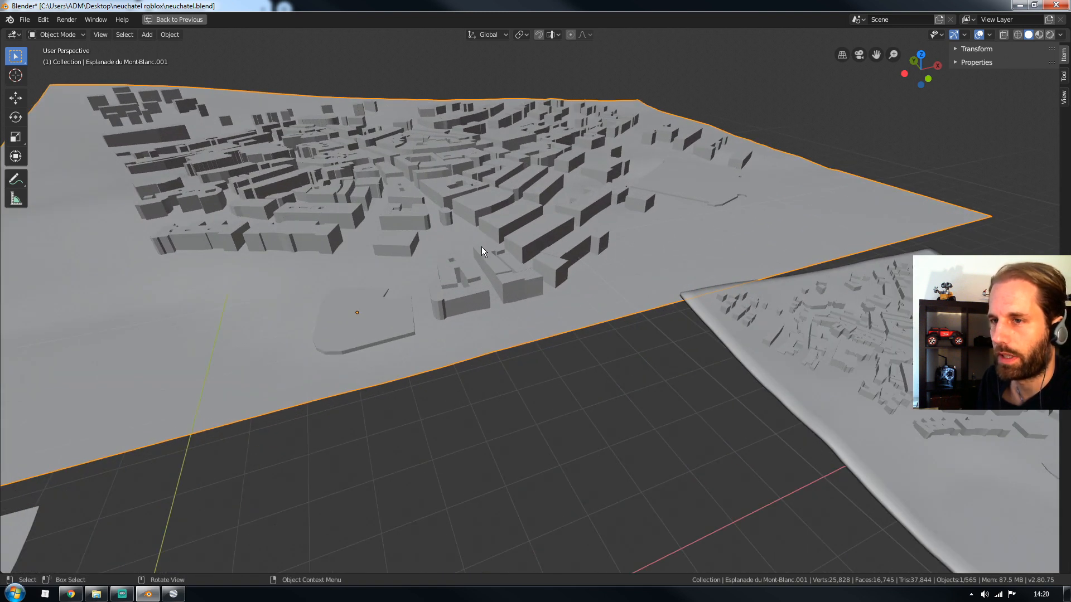
{"action": "scroll", "coordinate": [460, 246], "scroll_direction": "down", "scroll_amount": 6}
{"action": "middle_click_drag", "start_coordinate": [474, 287], "coordinate": [457, 306]}
{"action": "scroll", "coordinate": [476, 280], "scroll_direction": "up", "scroll_amount": 4}
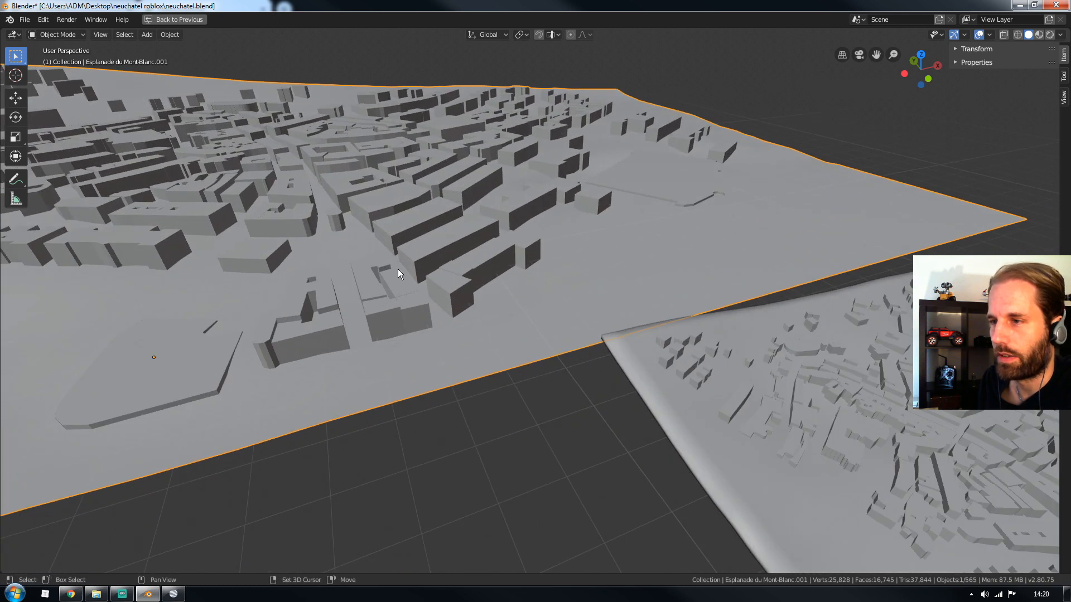
{"action": "middle_click_drag", "start_coordinate": [397, 269], "coordinate": [693, 289], "text": "shift"}
{"action": "scroll", "coordinate": [519, 282], "scroll_direction": "down", "scroll_amount": 5}
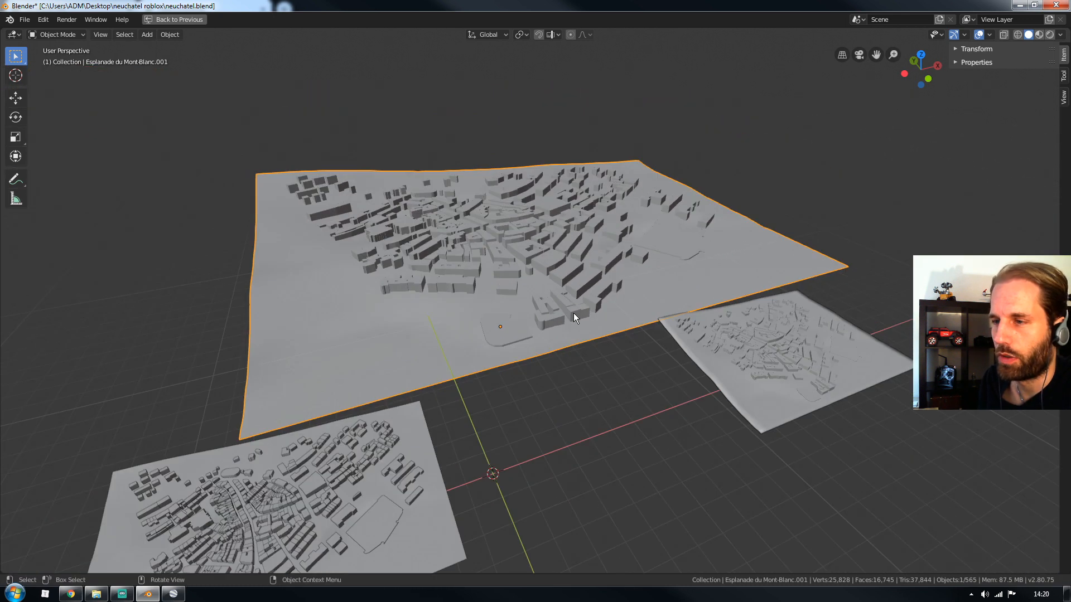
- Open the Blender add-on preferences and search the add-ons for "gis"
{"action": "left_click", "coordinate": [35, 21]}
{"action": "left_click", "coordinate": [75, 168]}
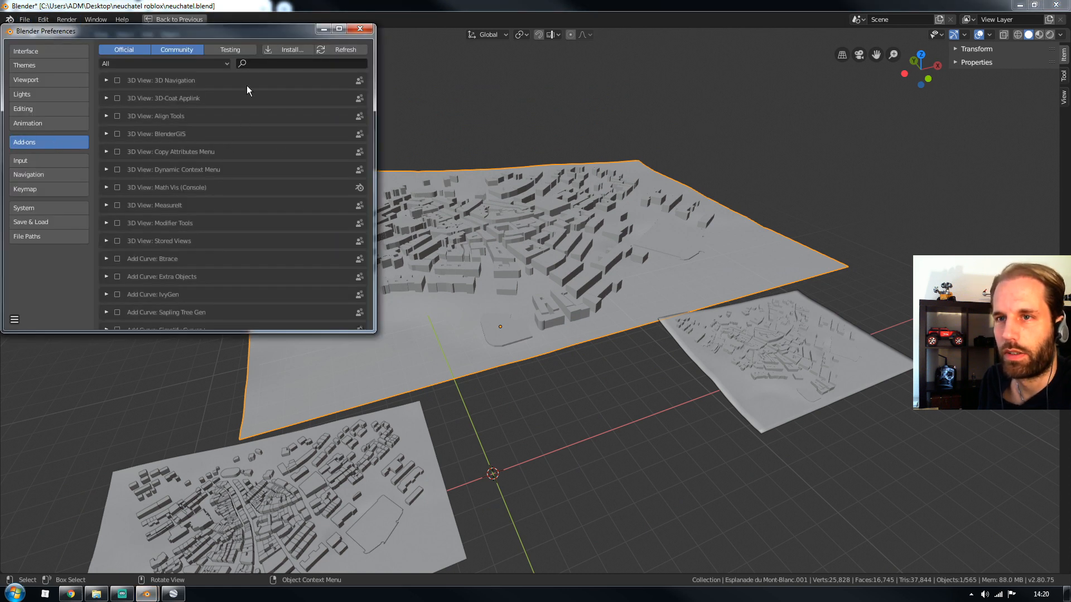
{"action": "left_click", "coordinate": [265, 62]}
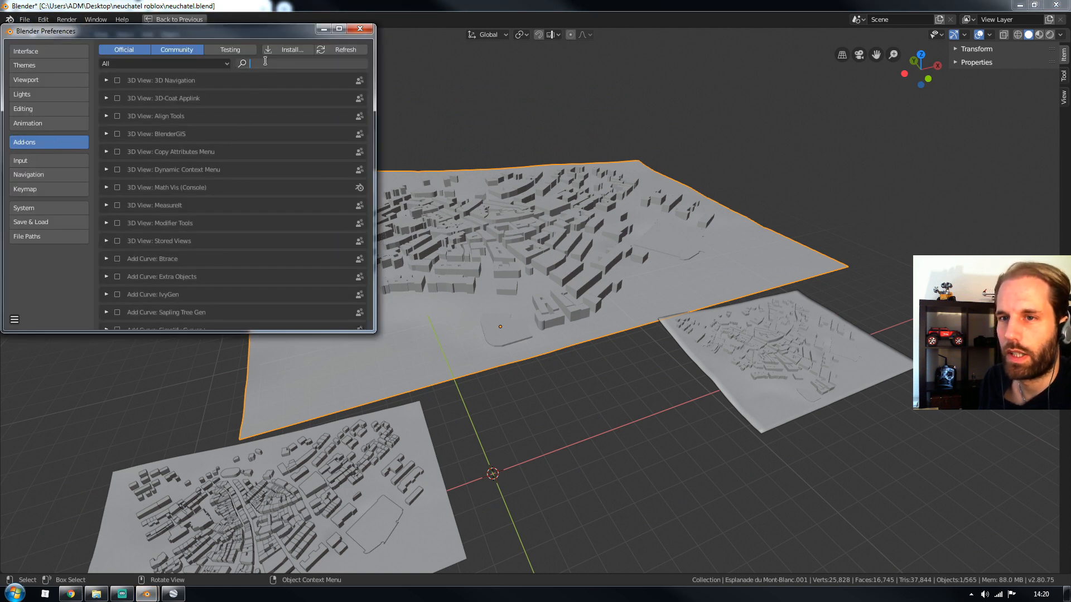
{"action": "type", "text": "gis"}
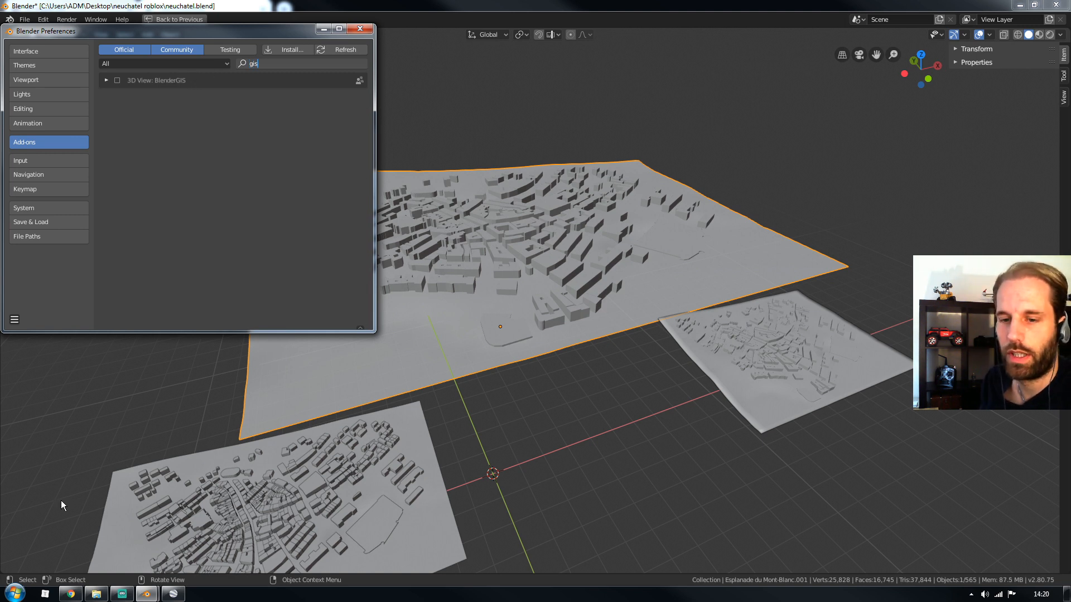
- In a new web browser page, search for "blender gis" and open the domlysz/BlenderGIS GitHub repository
{"action": "left_click", "coordinate": [71, 594]}
{"action": "key", "text": "ctrl+t"}
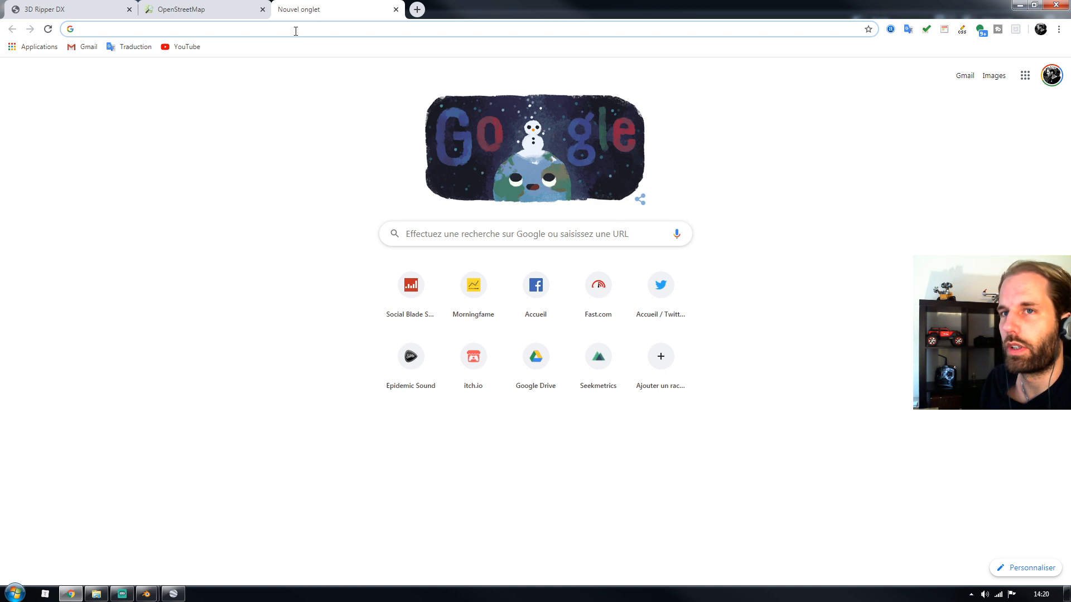
{"action": "type", "text": "blender "}
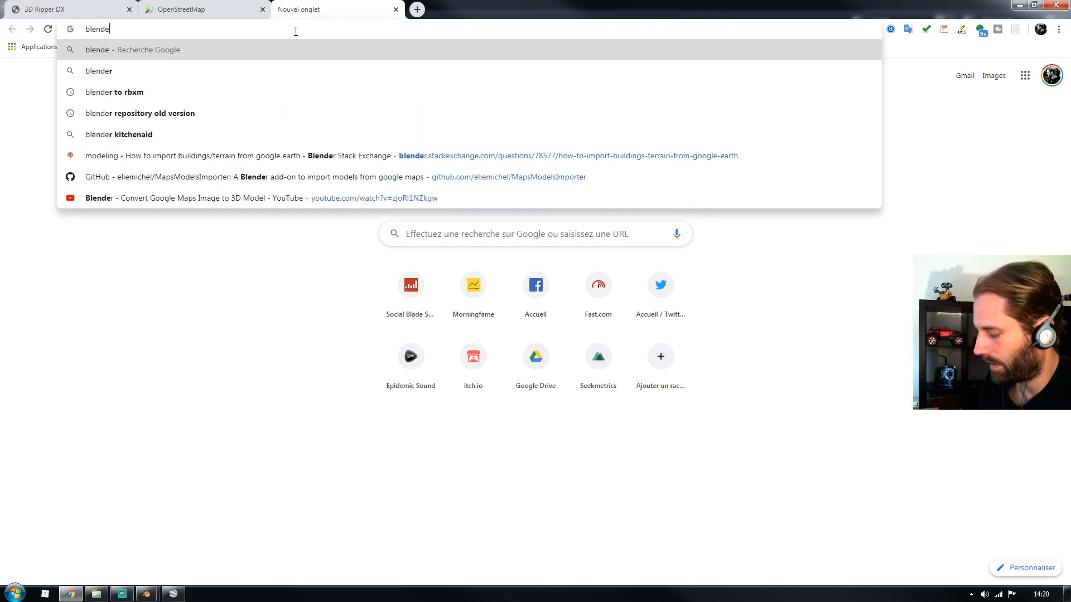
{"action": "type", "text": "gis"}
{"action": "key", "text": "Return"}
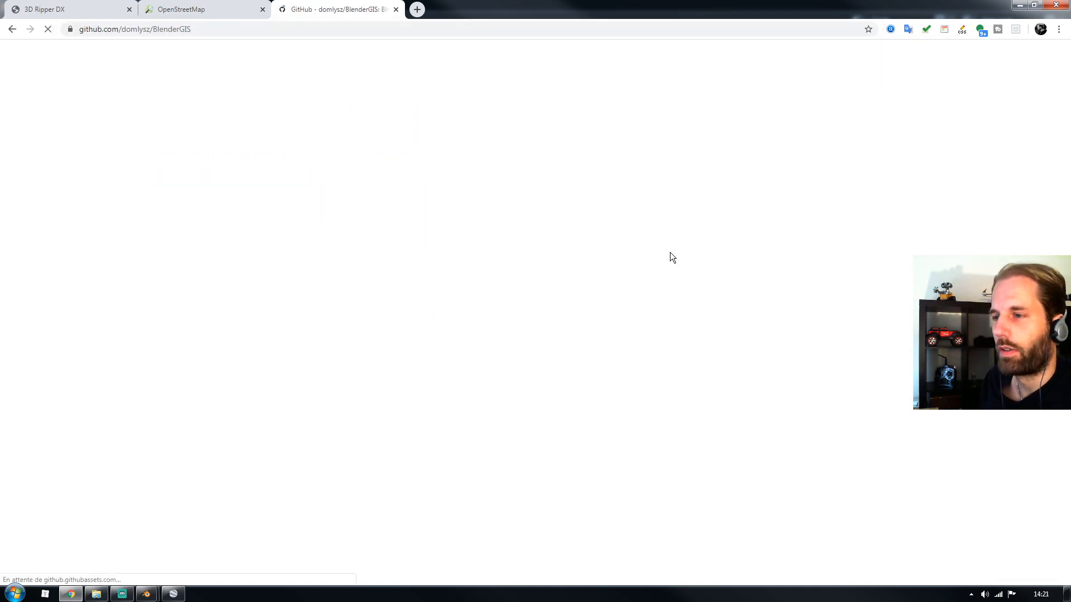
- Look through the BlenderGIS file list and README, then switch back to the Blender Preferences window
{"action": "scroll", "coordinate": [702, 258], "scroll_direction": "down", "scroll_amount": 3}
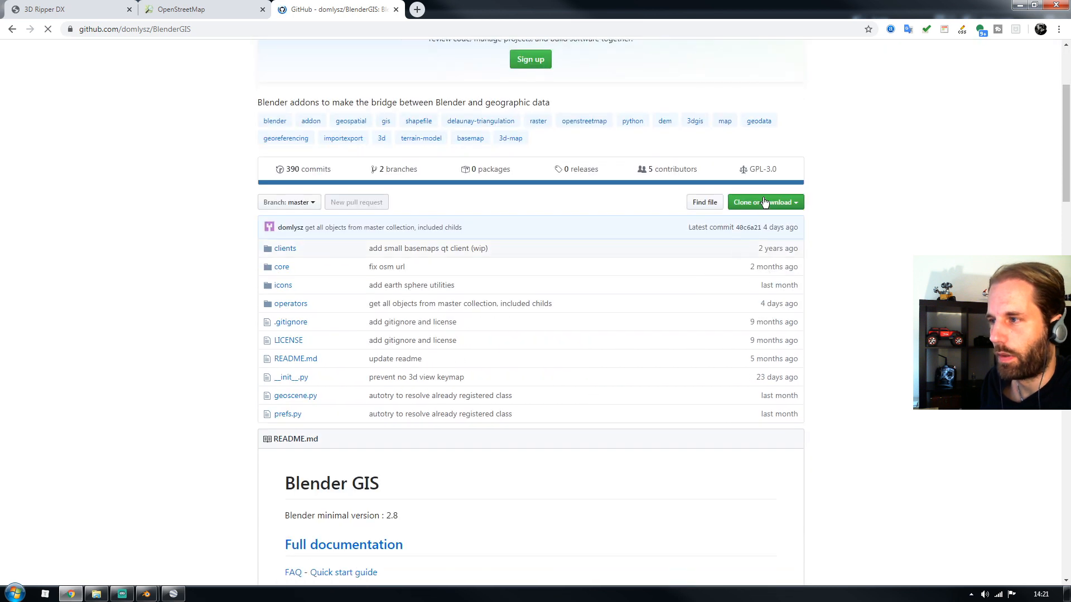
{"action": "scroll", "coordinate": [584, 242], "scroll_direction": "down", "scroll_amount": 4}
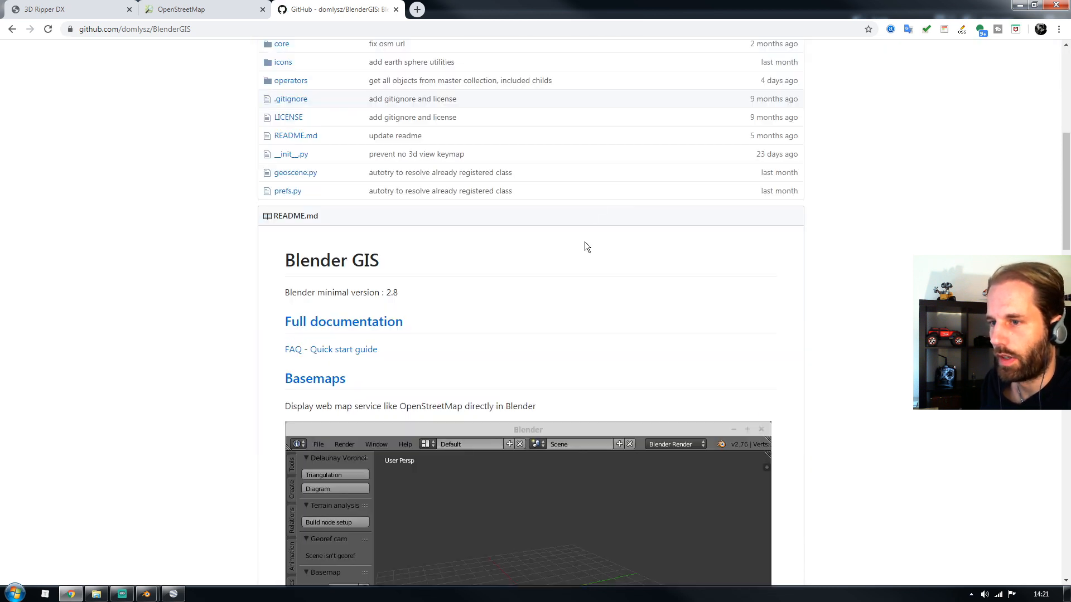
{"action": "scroll", "coordinate": [568, 246], "scroll_direction": "up", "scroll_amount": 3}
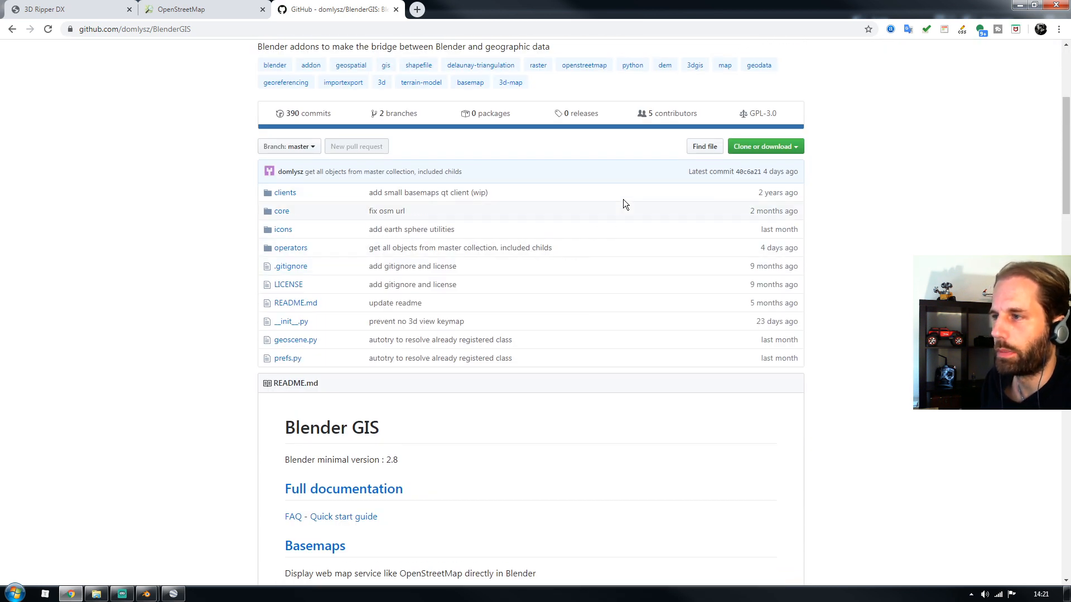
{"action": "mouse_move", "coordinate": [146, 594]}
{"action": "left_click", "coordinate": [221, 534]}
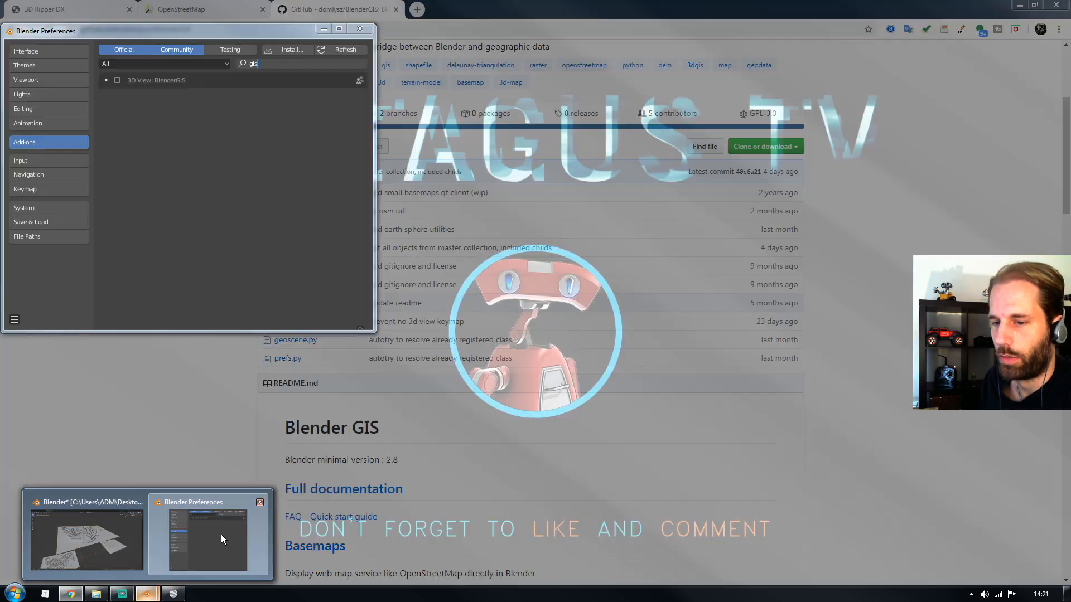
- Expand the BlenderGIS entry in the add-on preferences, enable the add-on, and look through its GIS commands
{"action": "left_click_drag", "start_coordinate": [266, 36], "coordinate": [528, 196]}
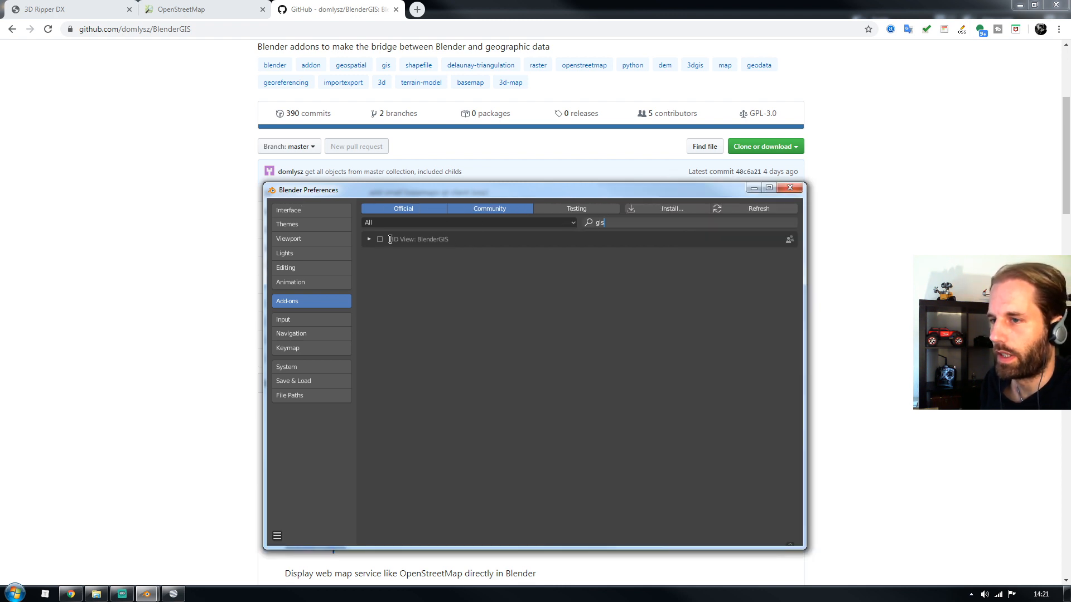
{"action": "left_click", "coordinate": [369, 240]}
{"action": "left_click", "coordinate": [368, 238]}
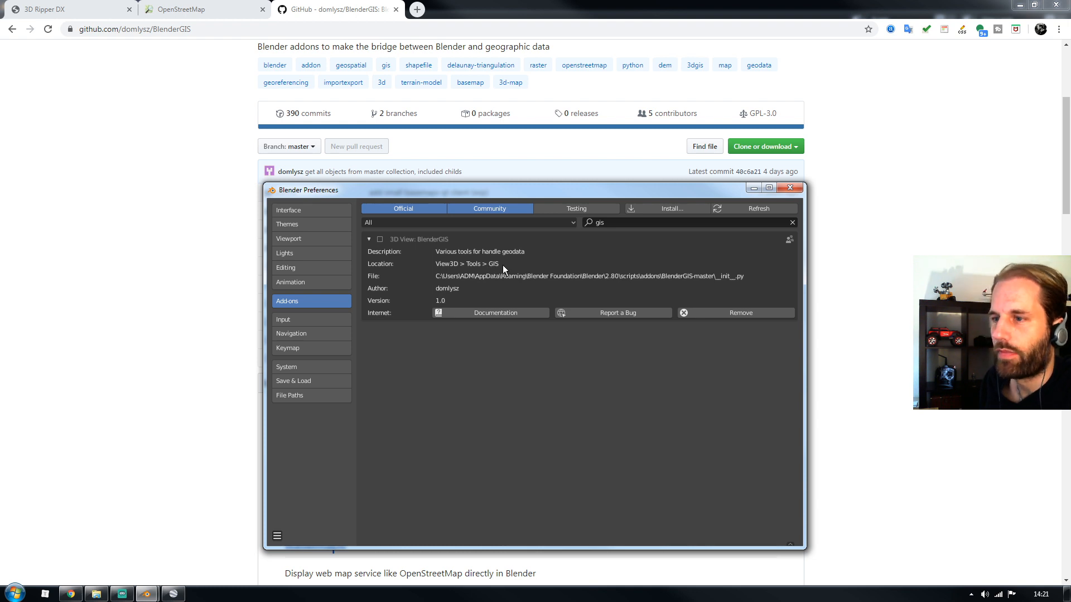
{"action": "left_click", "coordinate": [380, 238]}
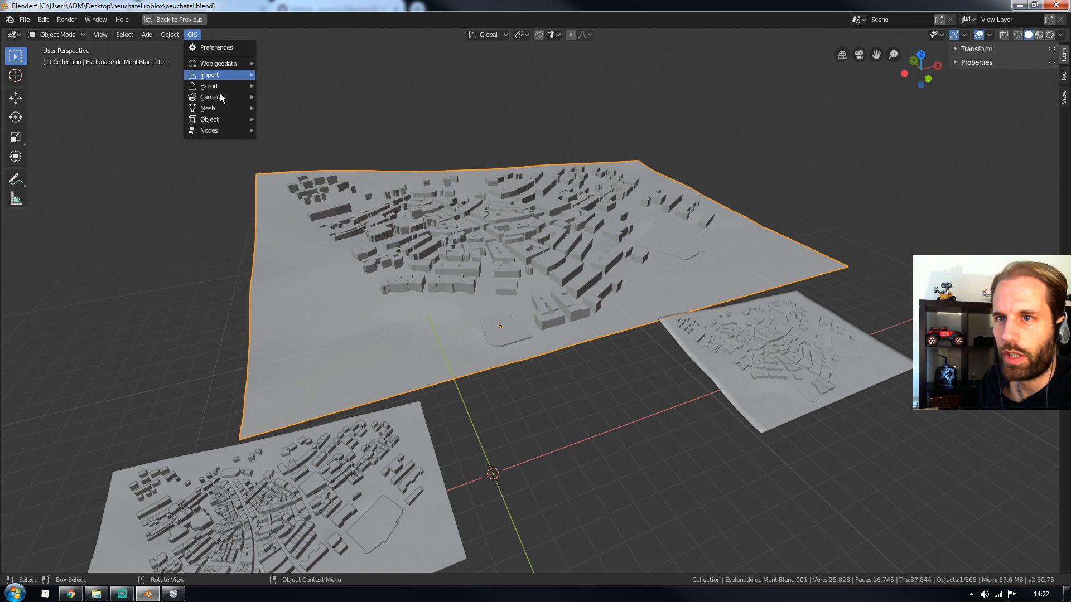
{"action": "mouse_move", "coordinate": [216, 65]}
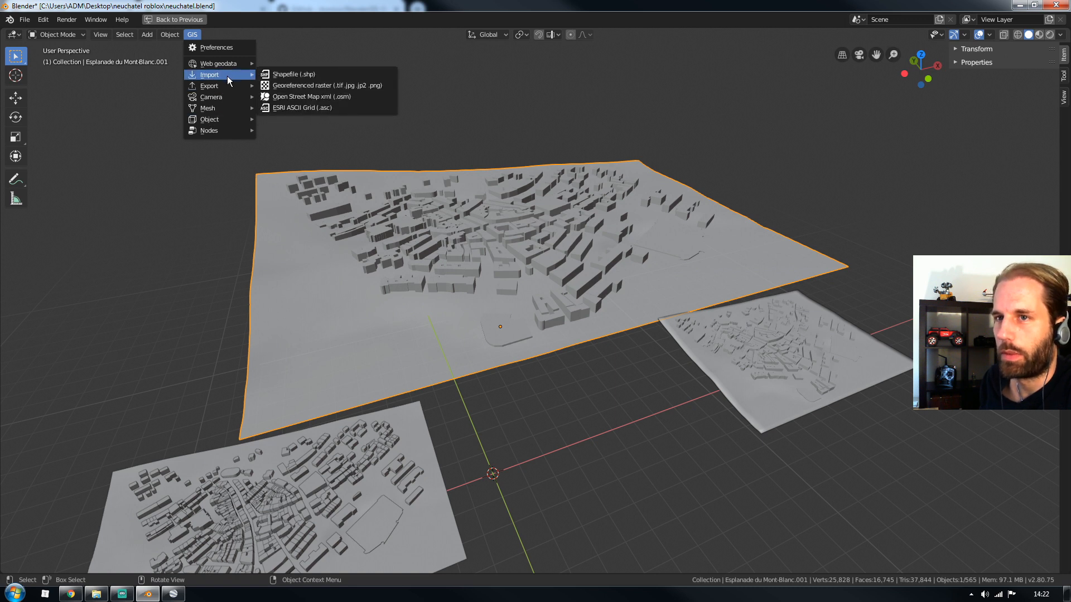
- Switch to OpenStreetMap in the browser, frame the Neuchâtel town centre and lakeside, and export that area as map.osm
{"action": "left_click", "coordinate": [71, 594]}
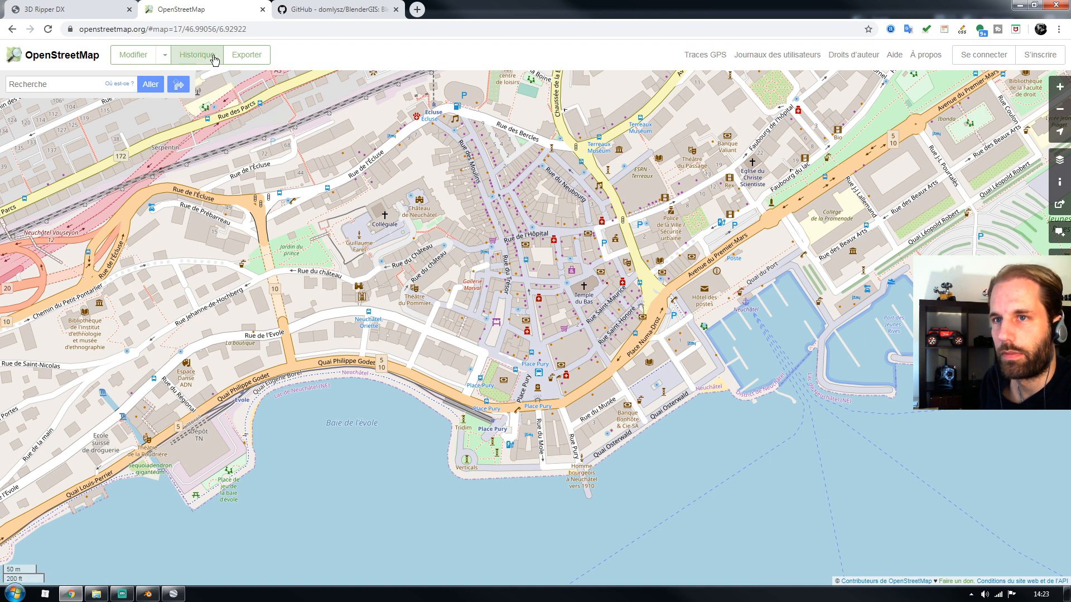
{"action": "left_click", "coordinate": [246, 55]}
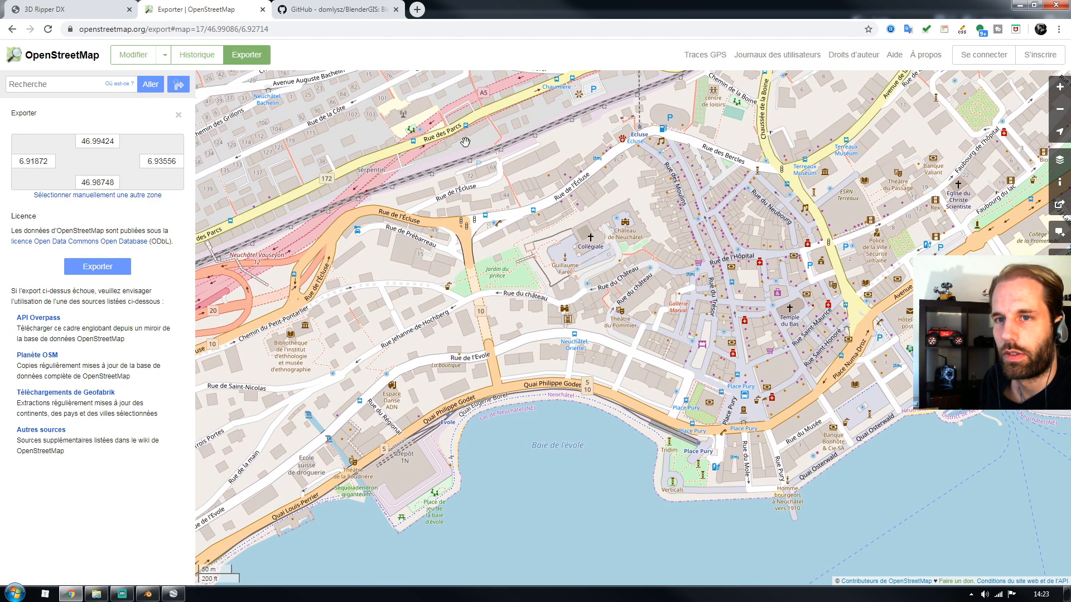
{"action": "left_click_drag", "start_coordinate": [301, 165], "coordinate": [262, 171]}
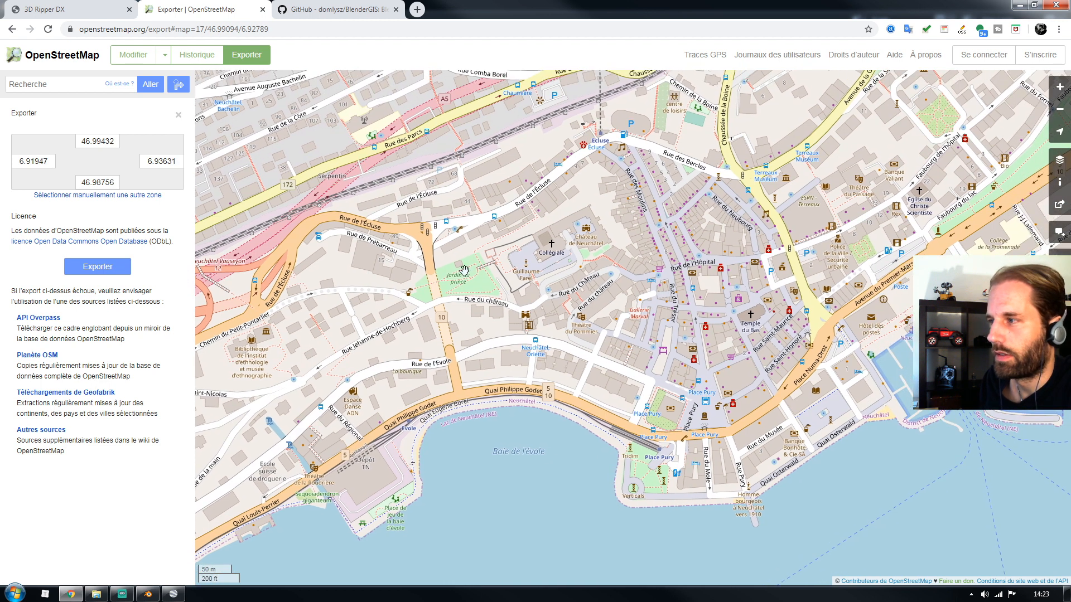
{"action": "left_click", "coordinate": [95, 269]}
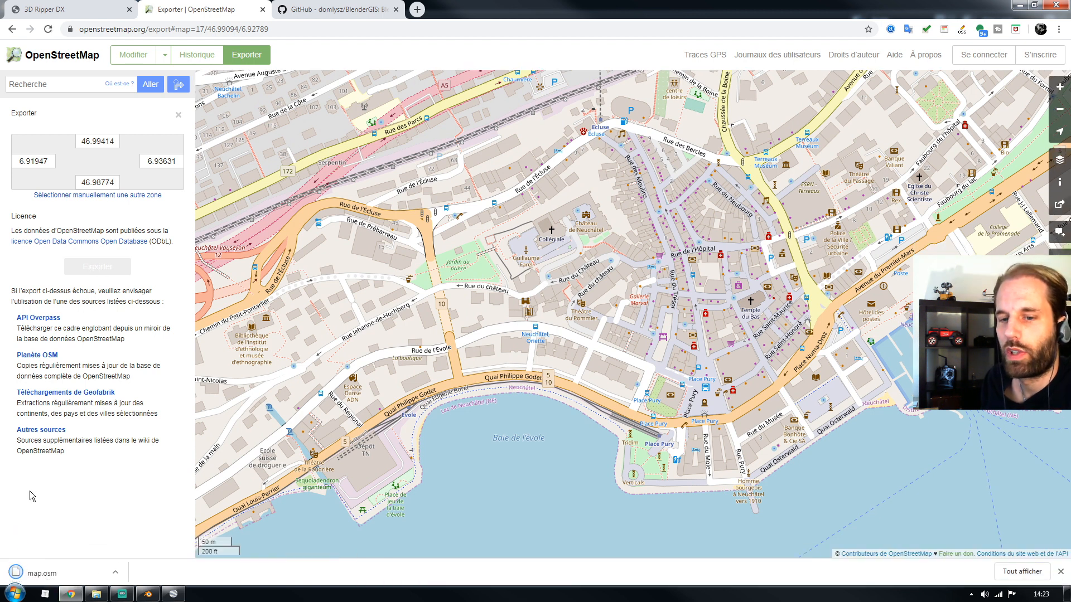
- Switch back to Blender and import the Open Street Map xml (.osm) file with BlenderGIS
{"action": "key", "text": "alt+Tab"}
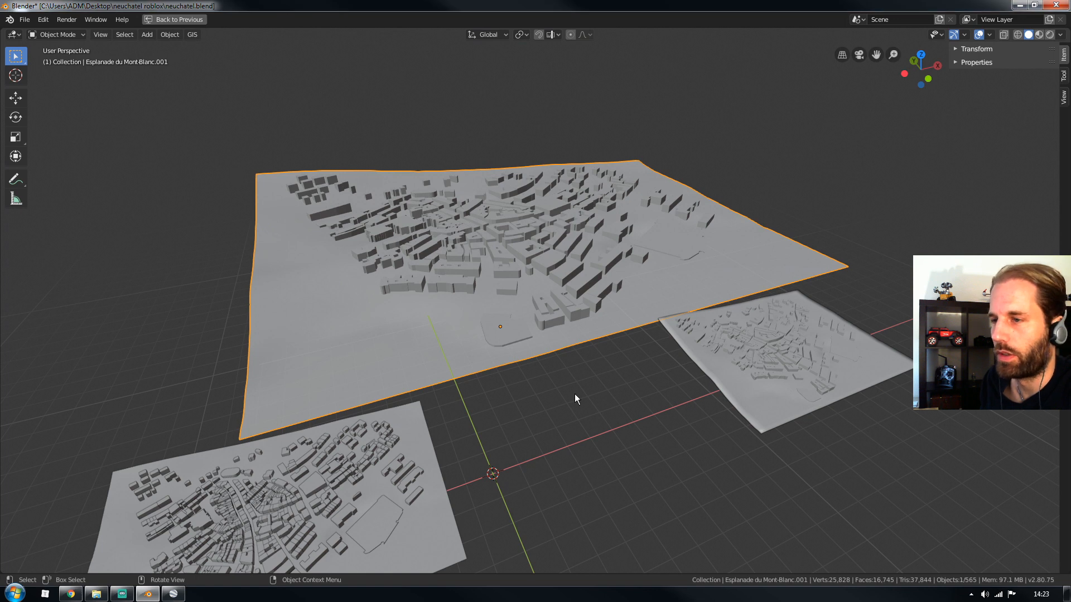
{"action": "left_click", "coordinate": [192, 34]}
{"action": "mouse_move", "coordinate": [206, 74]}
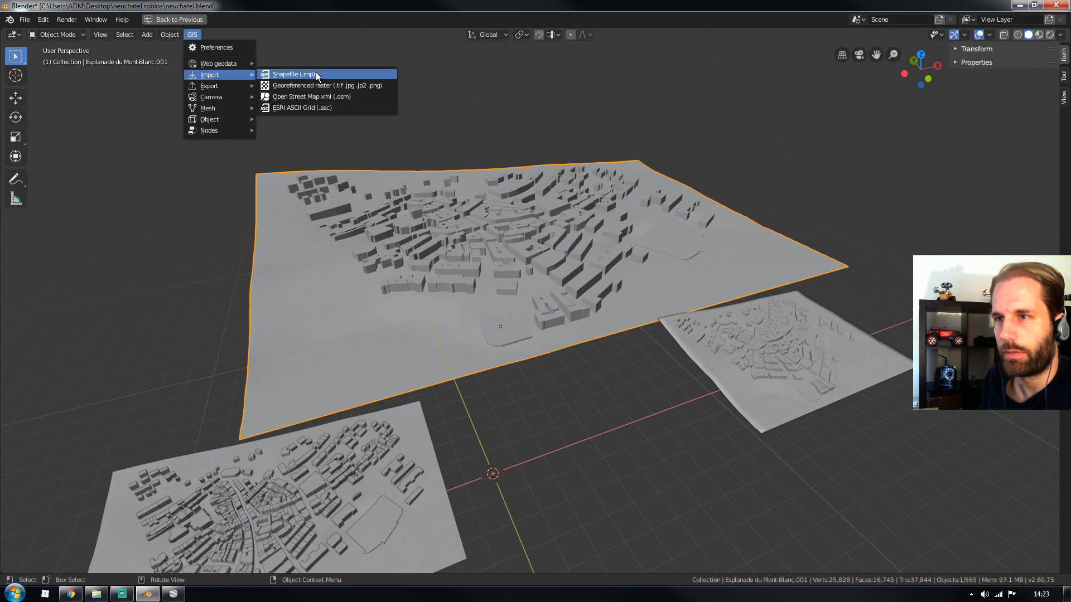
{"action": "left_click", "coordinate": [312, 98]}
{"action": "left_click", "coordinate": [1041, 50]}
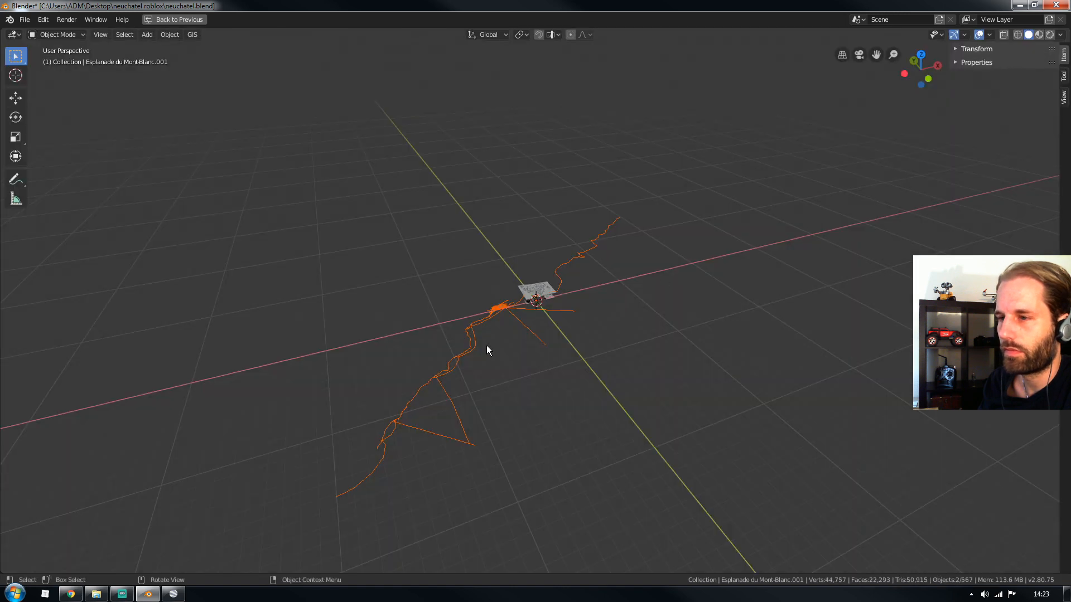
- Examine the imported OpenStreetMap buildings, streets and harbour areas from close and distant viewpoints
{"action": "scroll", "coordinate": [567, 289], "scroll_direction": "up", "scroll_amount": 8}
{"action": "middle_click_drag", "start_coordinate": [541, 268], "coordinate": [478, 245], "text": "shift"}
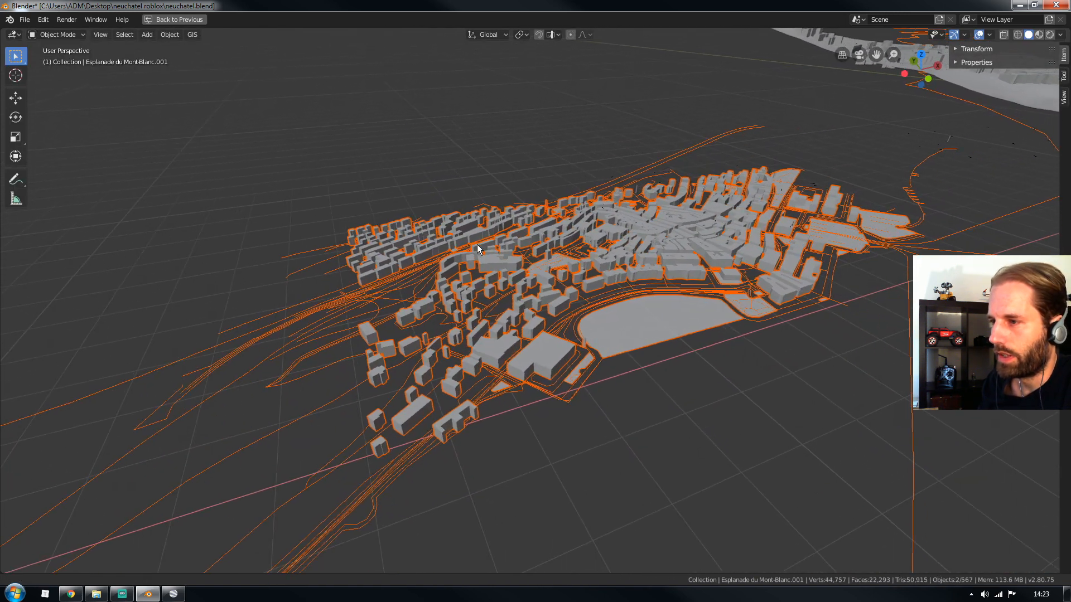
{"action": "scroll", "coordinate": [674, 279], "scroll_direction": "up", "scroll_amount": 2}
{"action": "scroll", "coordinate": [675, 279], "scroll_direction": "down", "scroll_amount": 1}
{"action": "mouse_move", "coordinate": [687, 288]}
{"action": "middle_mouse_down", "text": "shift"}
{"action": "mouse_move", "coordinate": [636, 295]}
{"action": "mouse_move", "coordinate": [673, 298]}
{"action": "middle_mouse_up", "text": "shift"}
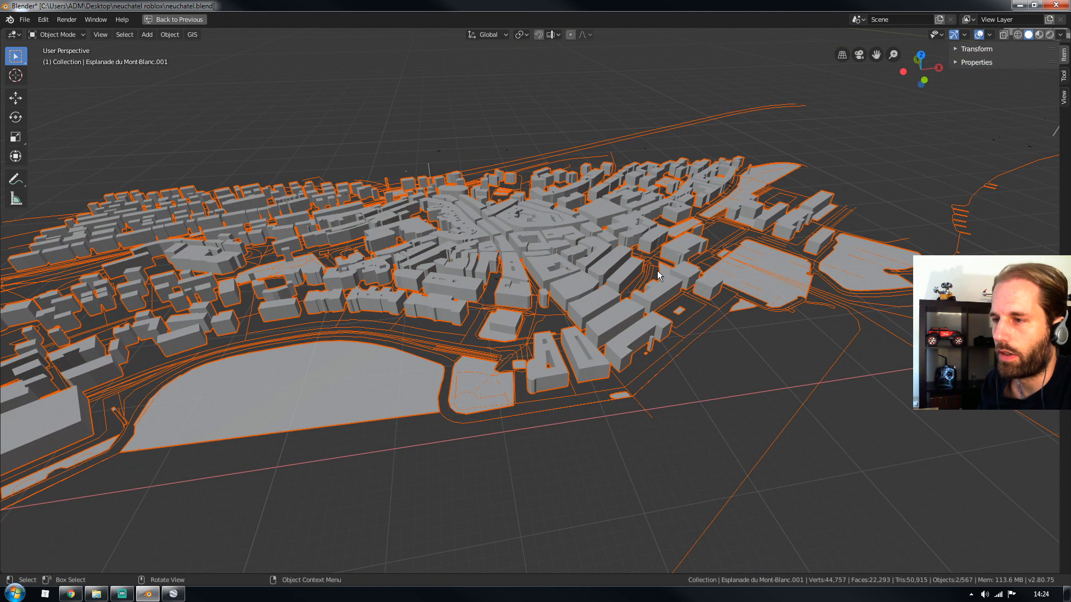
{"action": "scroll", "coordinate": [599, 282], "scroll_direction": "up", "scroll_amount": 4}
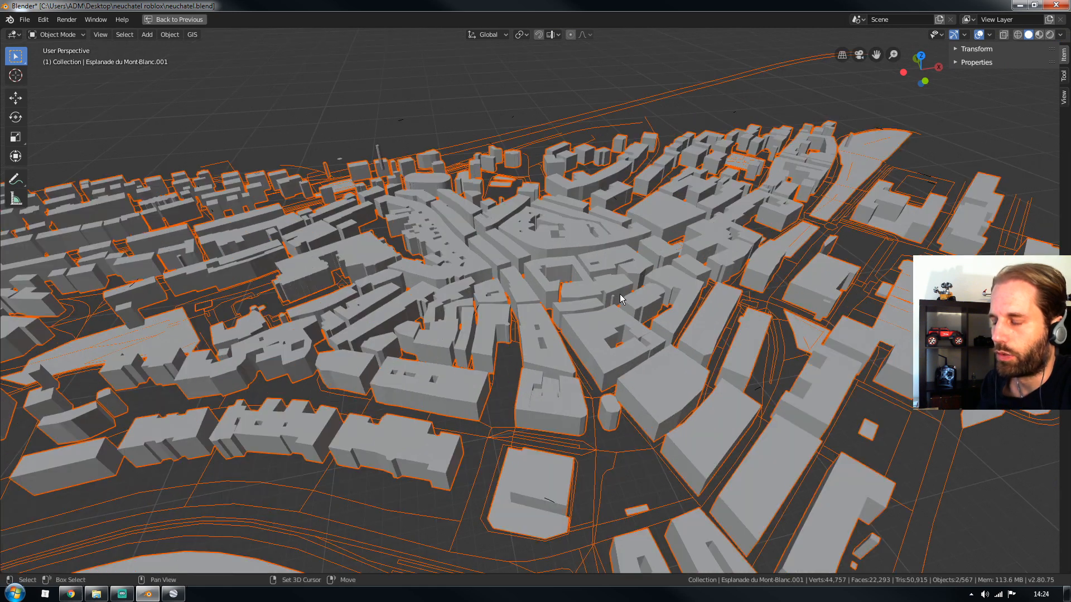
{"action": "scroll", "coordinate": [599, 268], "scroll_direction": "down", "scroll_amount": 5}
{"action": "scroll", "coordinate": [582, 265], "scroll_direction": "up", "scroll_amount": 4}
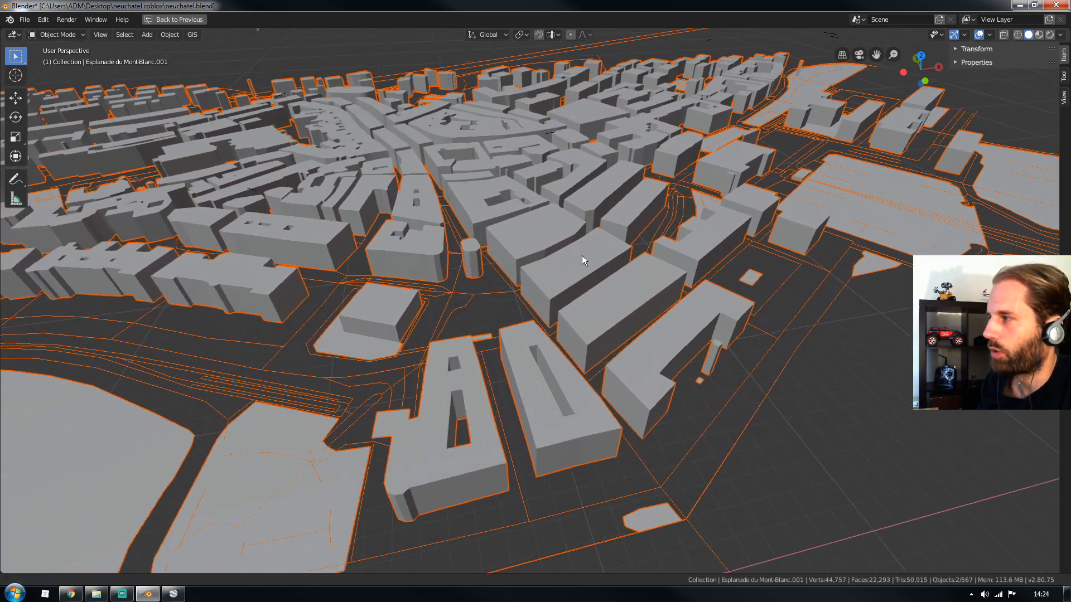
{"action": "scroll", "coordinate": [581, 255], "scroll_direction": "down", "scroll_amount": 5}
{"action": "middle_click_drag", "start_coordinate": [674, 251], "coordinate": [693, 290], "text": "shift"}
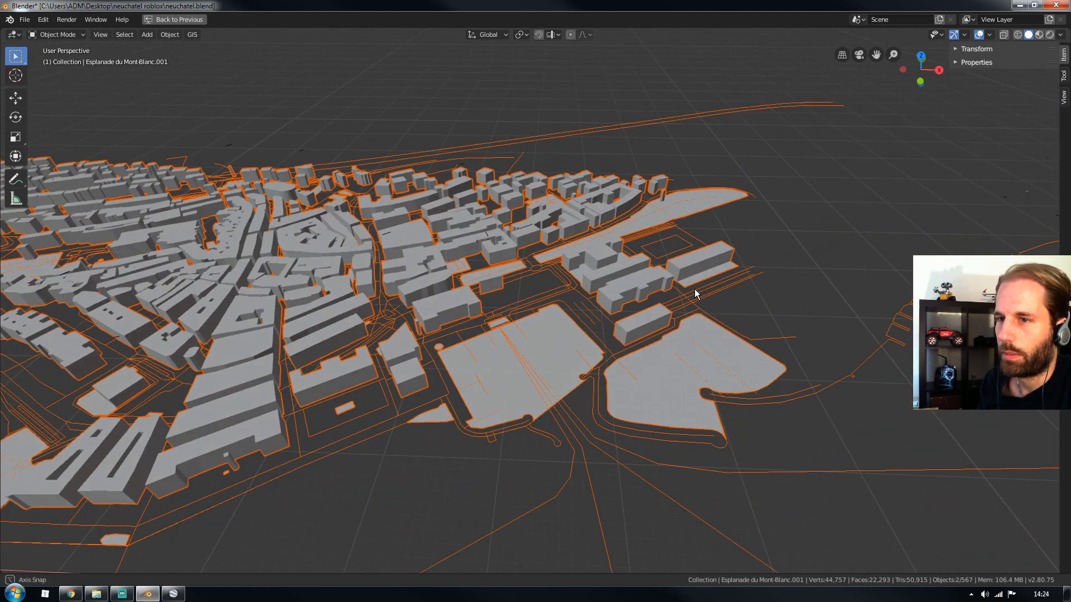
{"action": "middle_click_drag", "start_coordinate": [424, 247], "coordinate": [547, 196]}
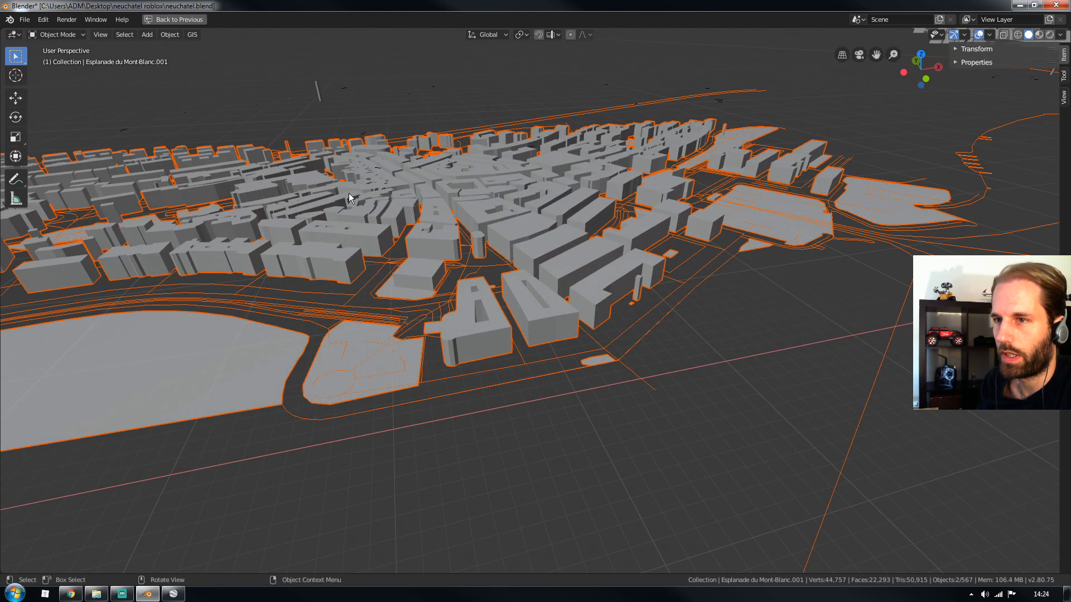
{"action": "middle_click_drag", "start_coordinate": [463, 220], "coordinate": [571, 255], "text": "shift"}
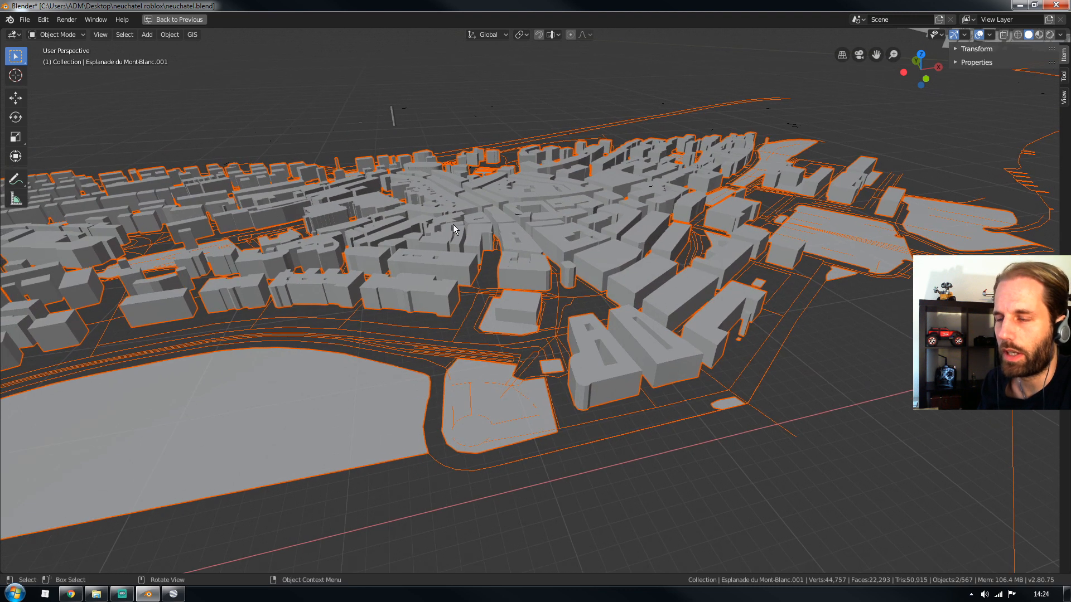
{"action": "middle_click_drag", "start_coordinate": [452, 224], "coordinate": [506, 317], "text": "shift"}
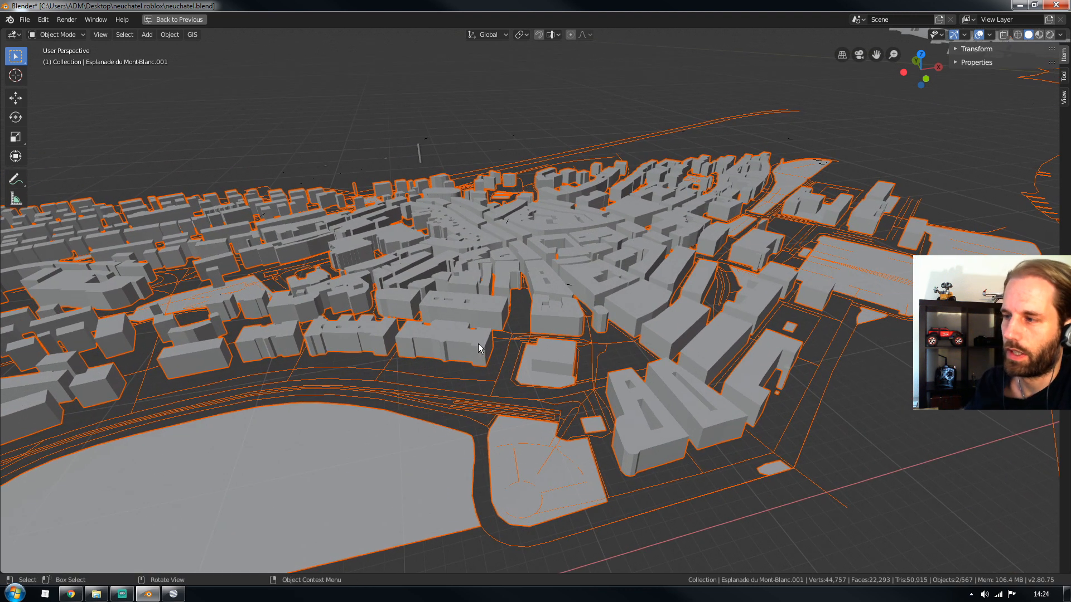
- Undo the OpenStreetMap import and look over the existing terrain models with their buildings
{"action": "middle_click_drag", "start_coordinate": [478, 344], "coordinate": [544, 307], "text": "shift"}
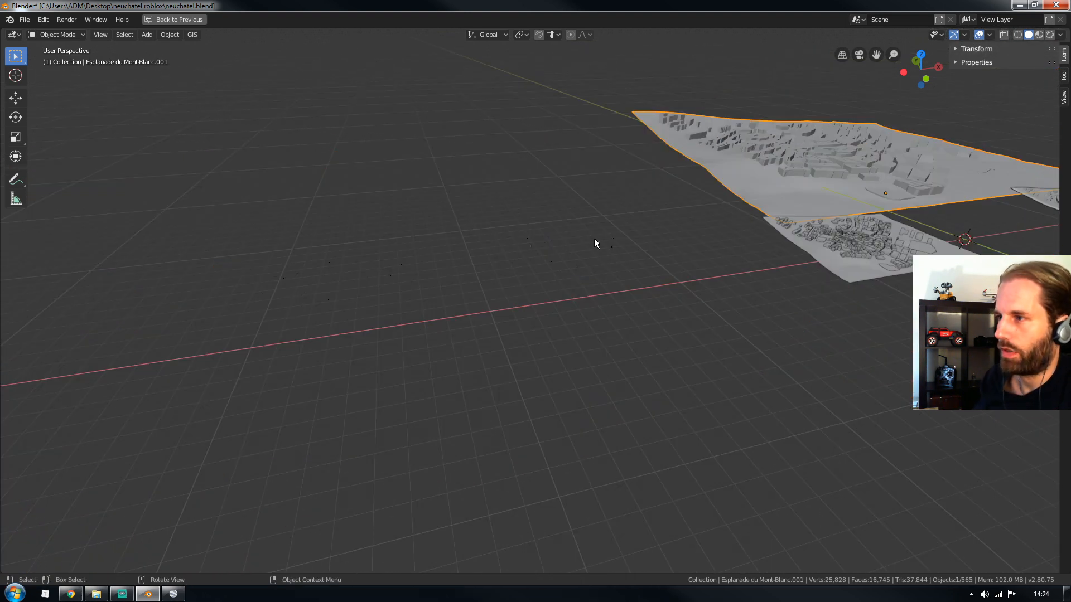
{"action": "middle_click_drag", "start_coordinate": [595, 242], "coordinate": [420, 325]}
{"action": "scroll", "coordinate": [718, 259], "scroll_direction": "up", "scroll_amount": 5}
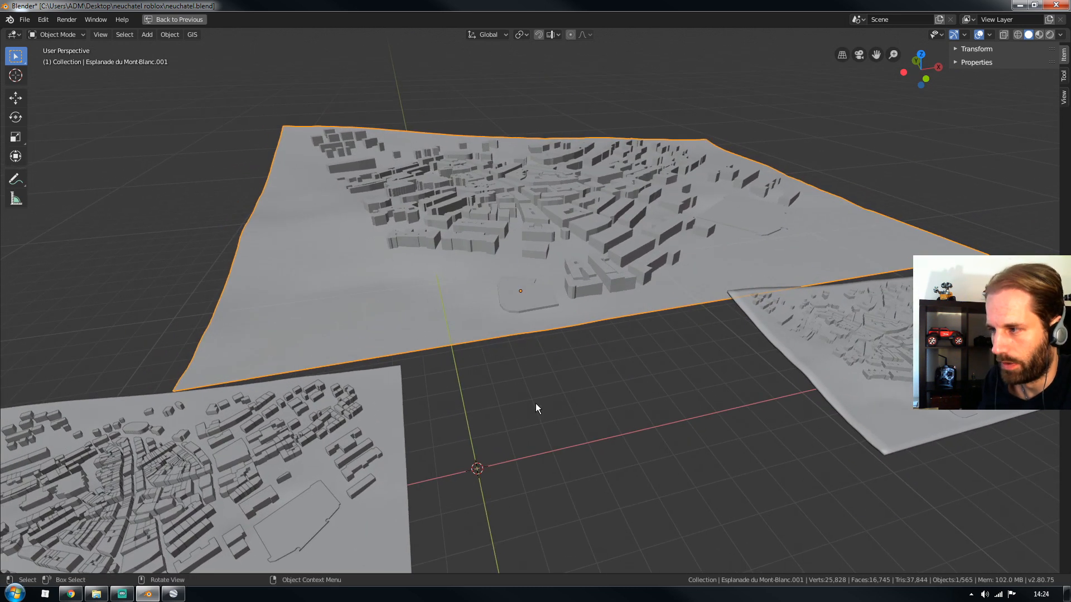
{"action": "scroll", "coordinate": [557, 282], "scroll_direction": "down", "scroll_amount": 3}
{"action": "middle_click_drag", "start_coordinate": [560, 285], "coordinate": [547, 302]}
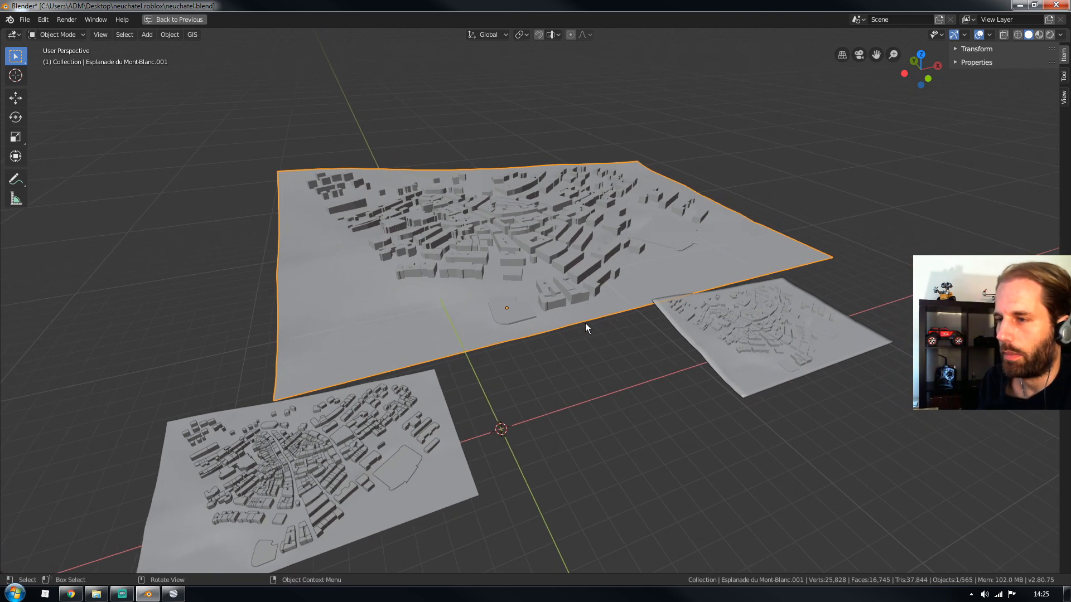
{"action": "scroll", "coordinate": [578, 323], "scroll_direction": "up", "scroll_amount": 5}
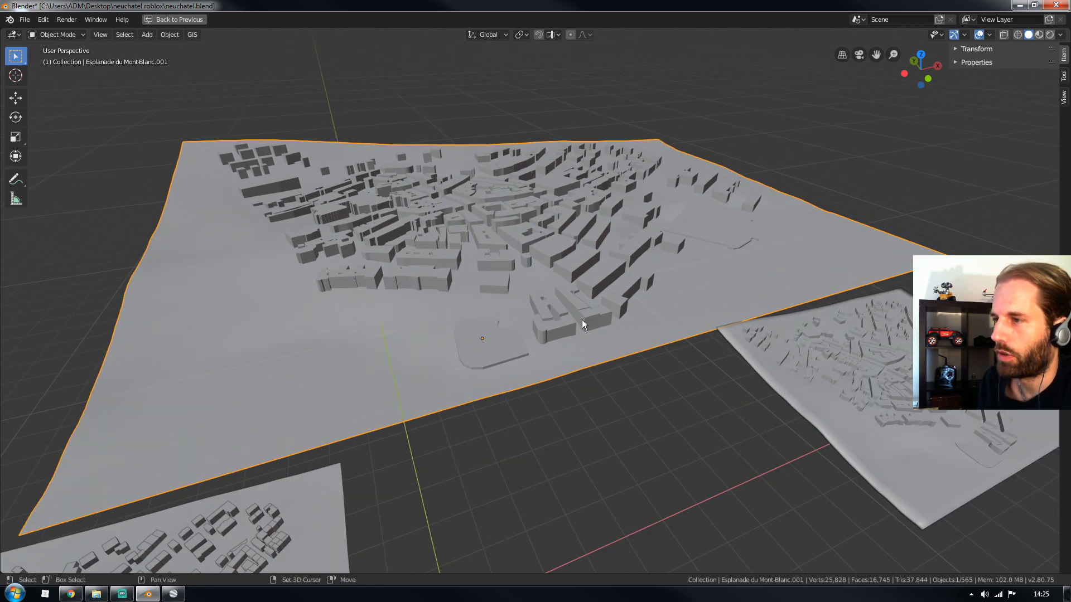
{"action": "middle_click_drag", "start_coordinate": [582, 320], "coordinate": [604, 330], "text": "shift"}
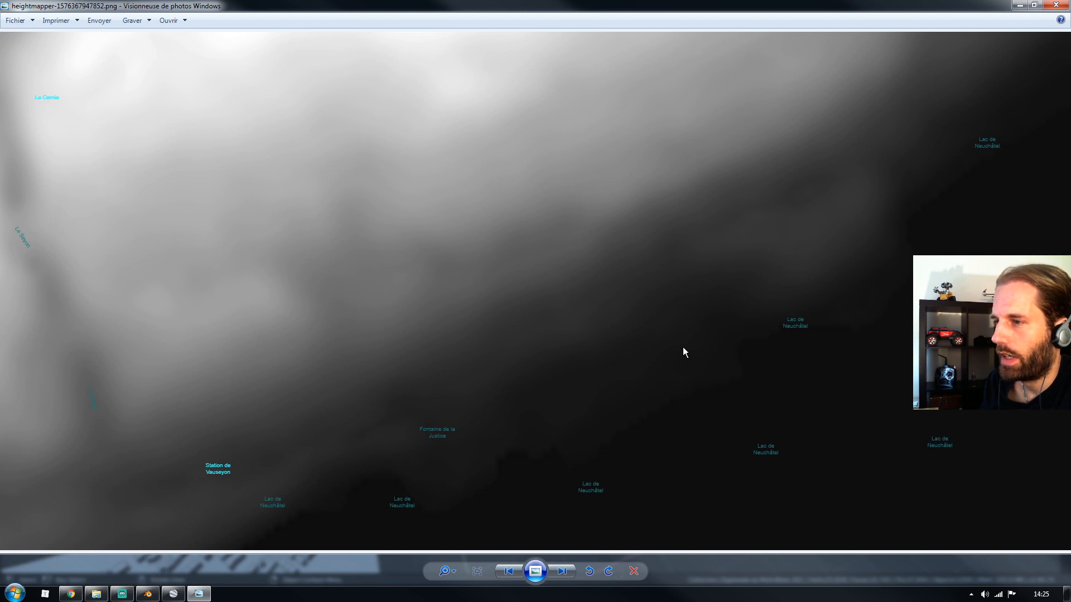
- Examine the lake shoreline in the heightmap image heightmapper-1576367947852.png in the Windows photo viewer
{"action": "scroll", "coordinate": [683, 352], "scroll_direction": "up", "scroll_amount": 5}
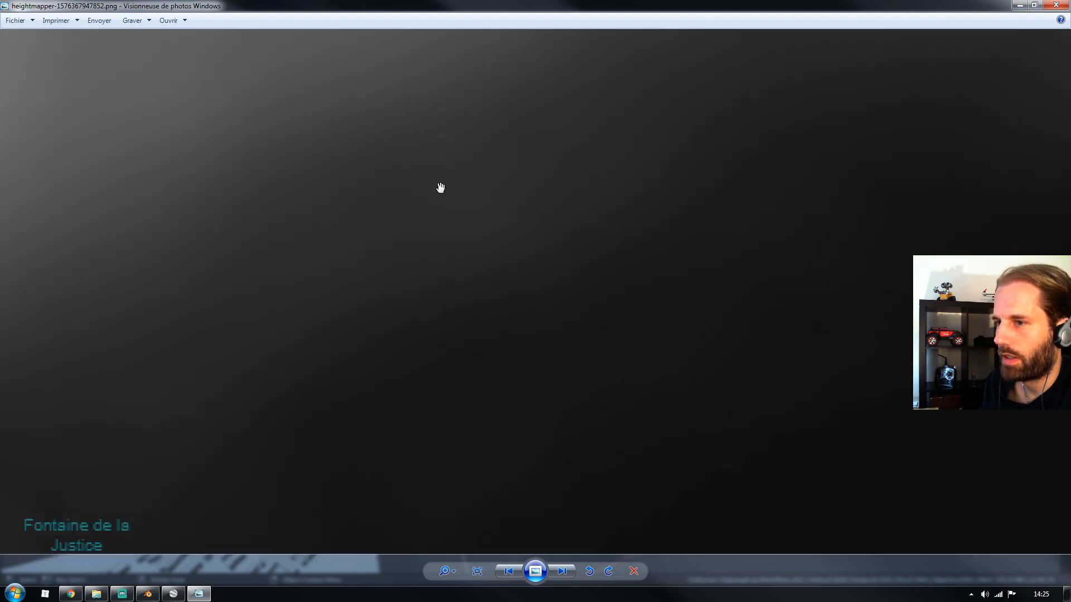
{"action": "scroll", "coordinate": [471, 266], "scroll_direction": "down", "scroll_amount": 2}
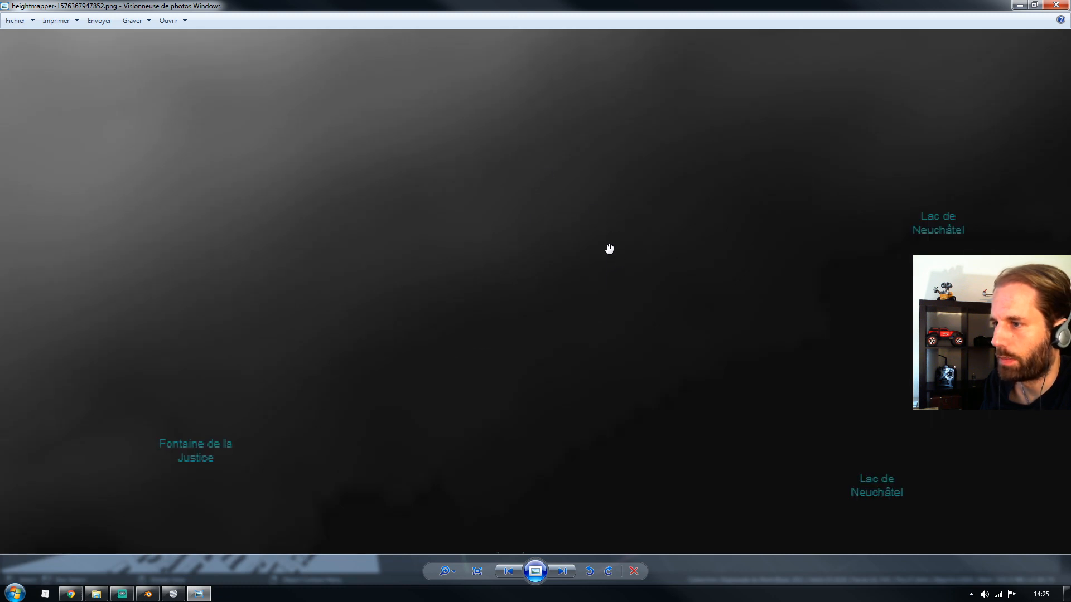
{"action": "left_click_drag", "start_coordinate": [863, 324], "coordinate": [695, 295]}
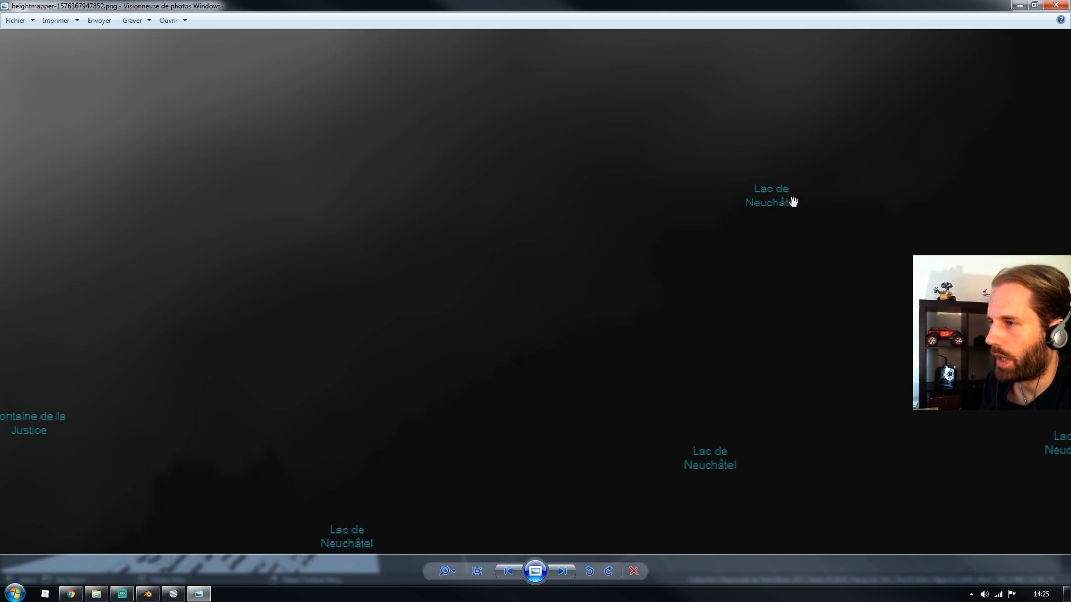
{"action": "left_click_drag", "start_coordinate": [677, 270], "coordinate": [645, 321]}
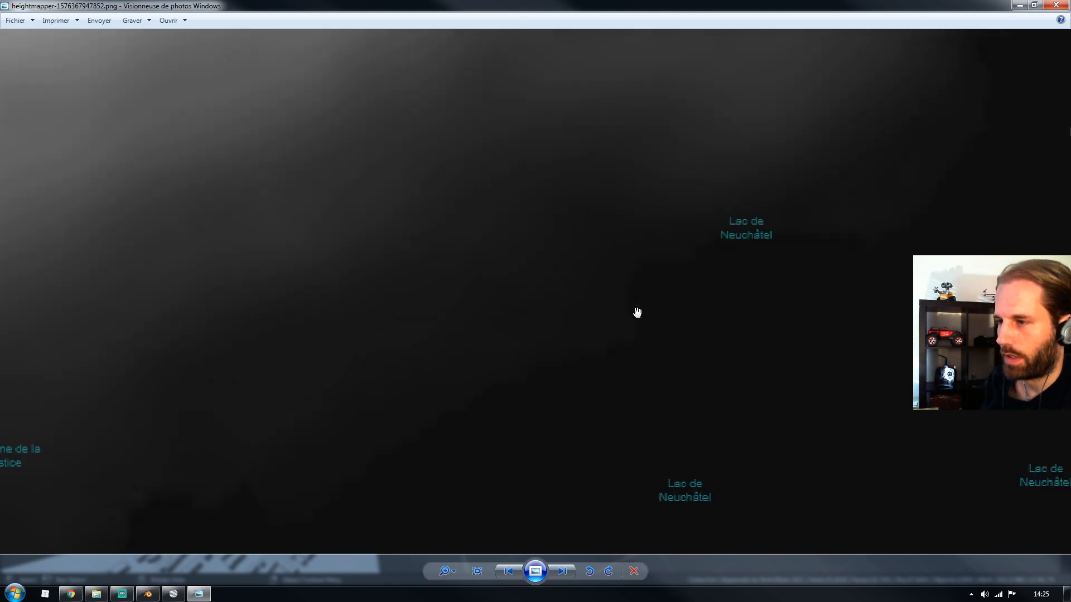
{"action": "left_click_drag", "start_coordinate": [637, 312], "coordinate": [645, 262]}
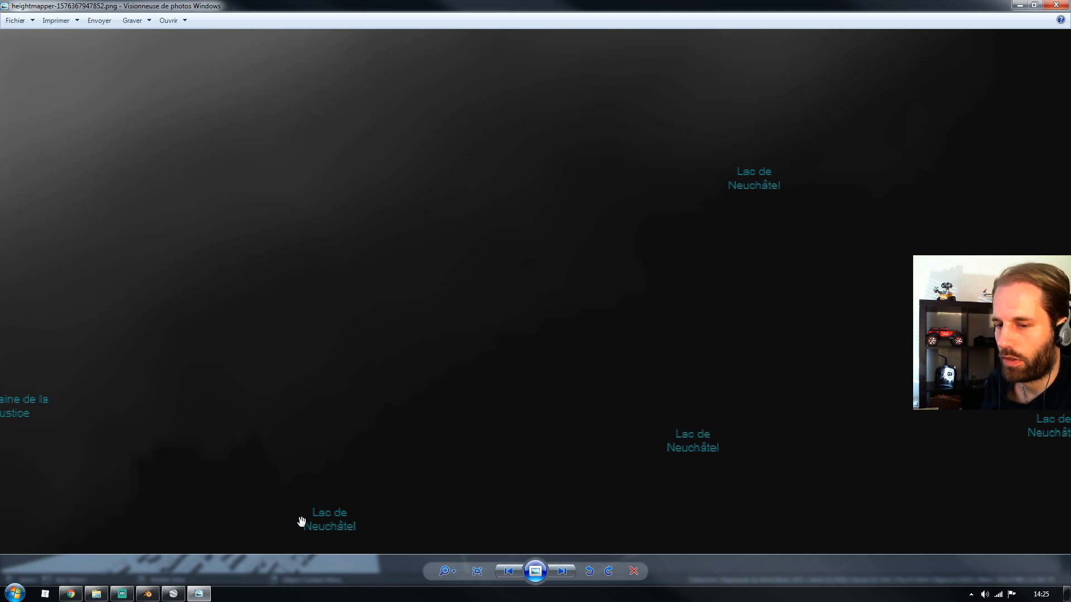
- Compare the Blender terrain model with the OpenStreetMap export page and the heightmap image
{"action": "left_click", "coordinate": [148, 594]}
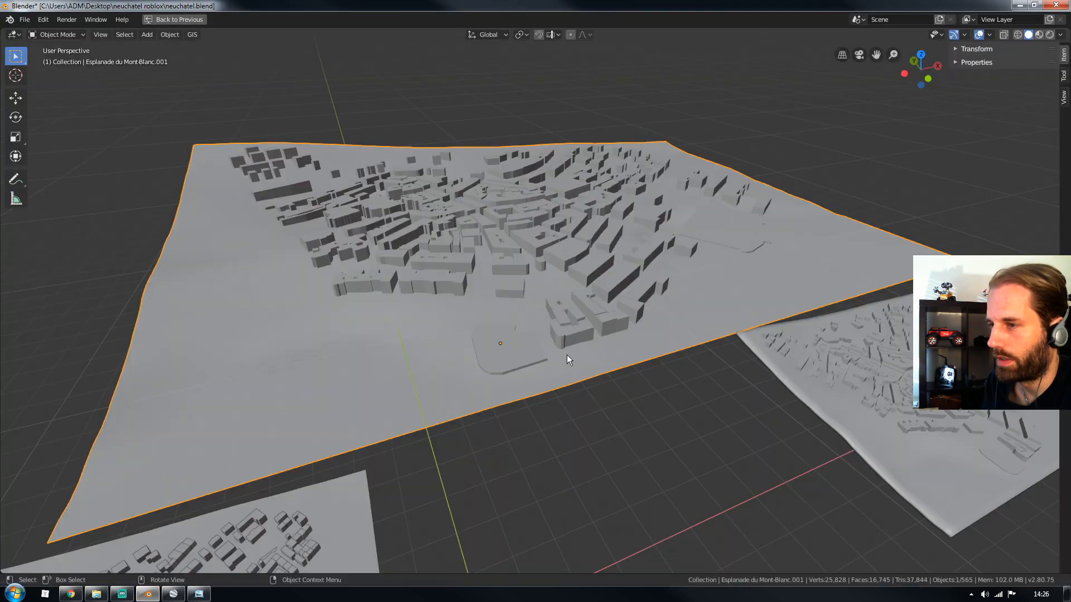
{"action": "key", "text": "alt+Tab"}
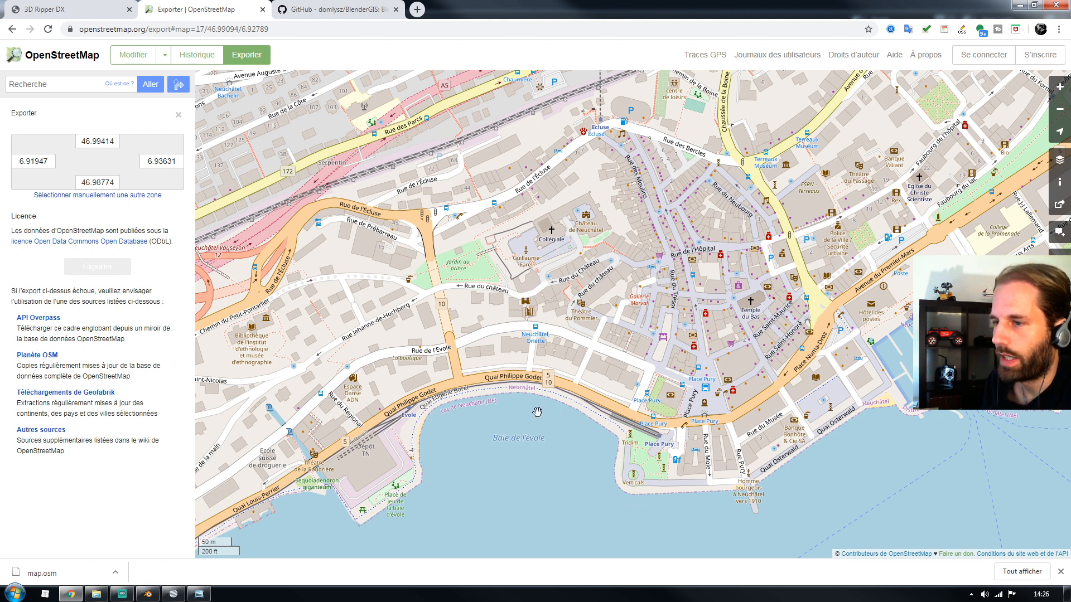
{"action": "left_click", "coordinate": [70, 595]}
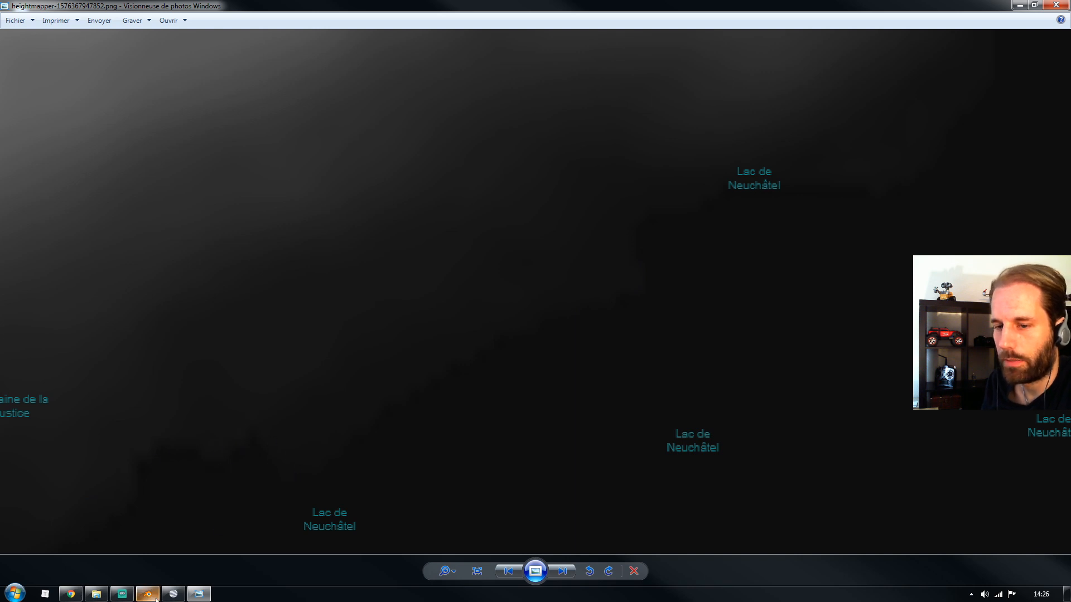
- Return to Blender, inspect the small terrain model in the foreground up close, and select its terrain mesh
{"action": "key", "text": "alt+Tab"}
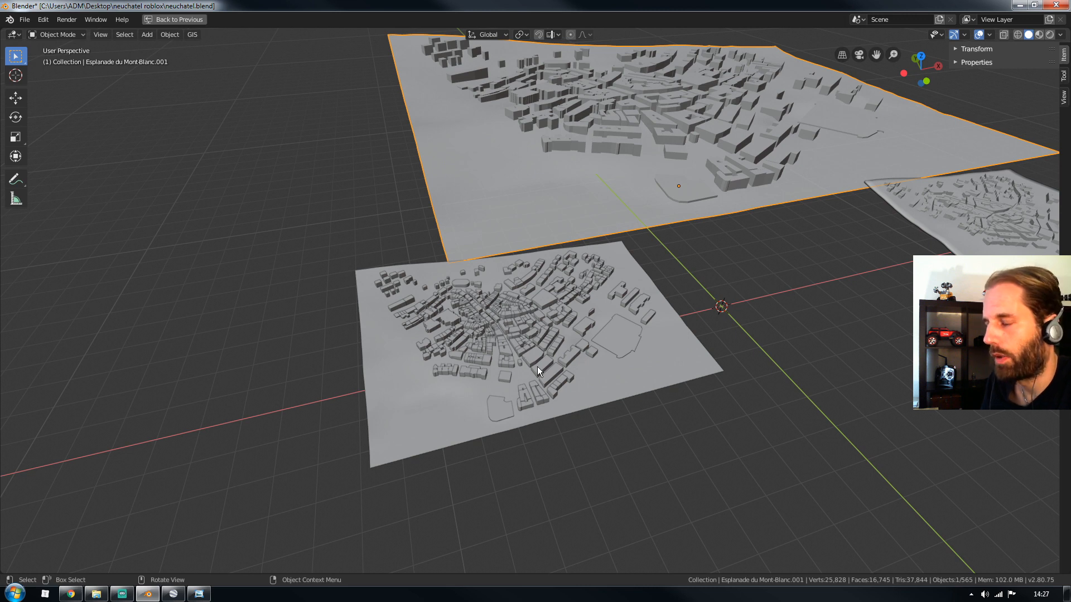
{"action": "scroll", "coordinate": [556, 388], "scroll_direction": "up", "scroll_amount": 5}
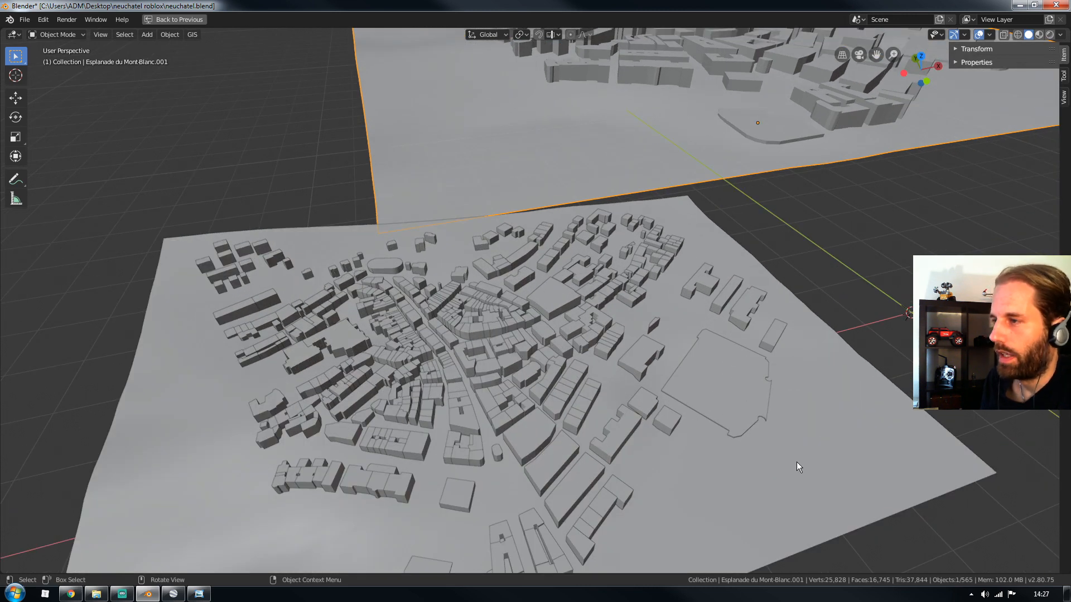
{"action": "scroll", "coordinate": [811, 436], "scroll_direction": "down", "scroll_amount": 6}
{"action": "left_click", "coordinate": [665, 382]}
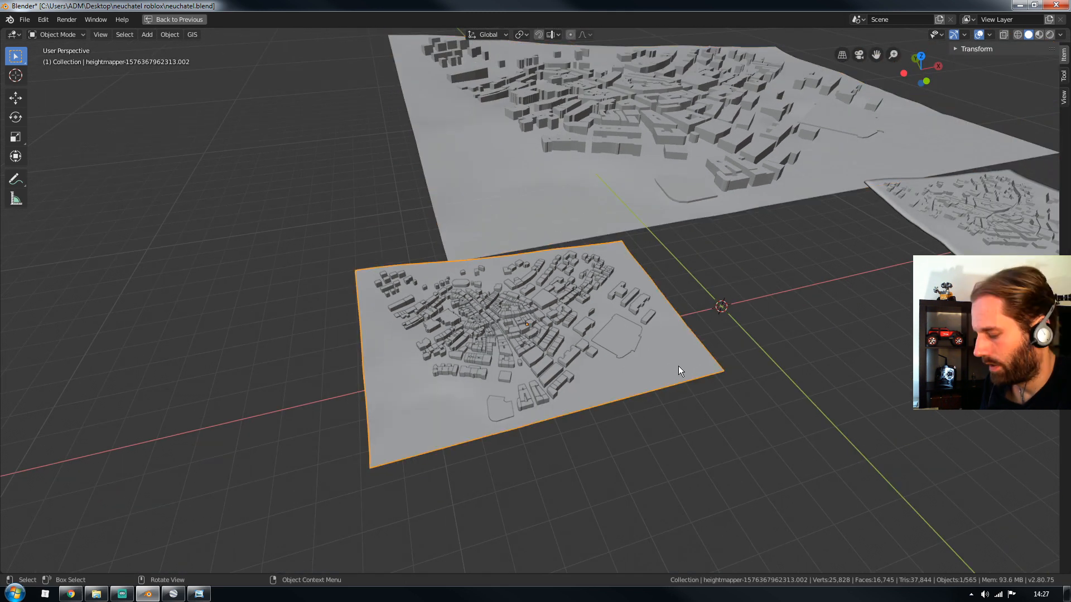
- Preview heightmapper-1576367962313.png in the Windows photo viewer and import it into Blender as an image plane
{"action": "key", "text": "ctrl+space"}
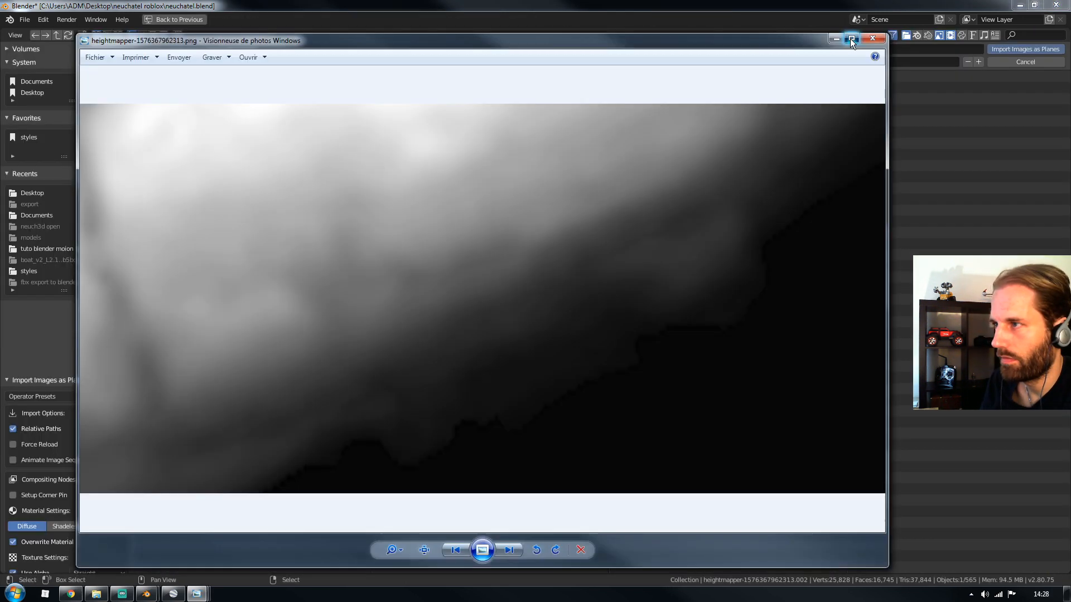
{"action": "left_click", "coordinate": [850, 39]}
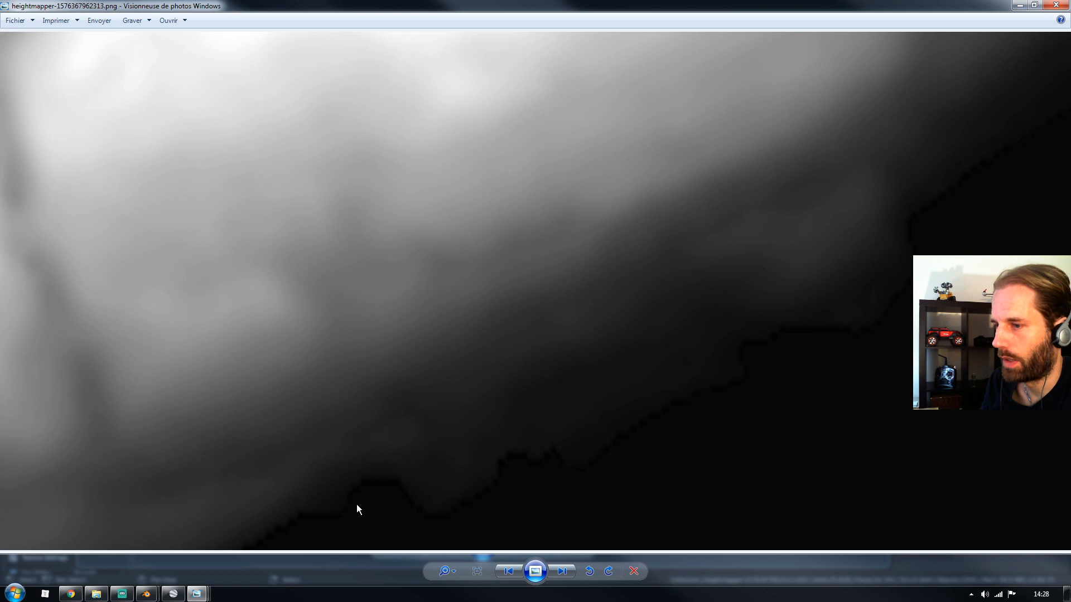
{"action": "left_click", "coordinate": [1055, 8]}
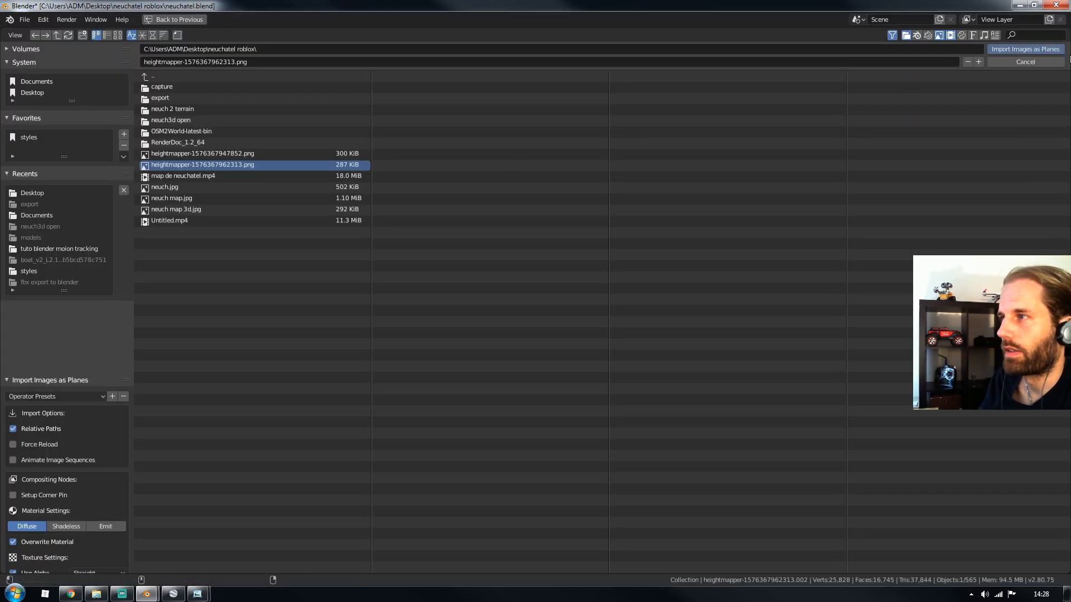
{"action": "left_click", "coordinate": [1033, 48]}
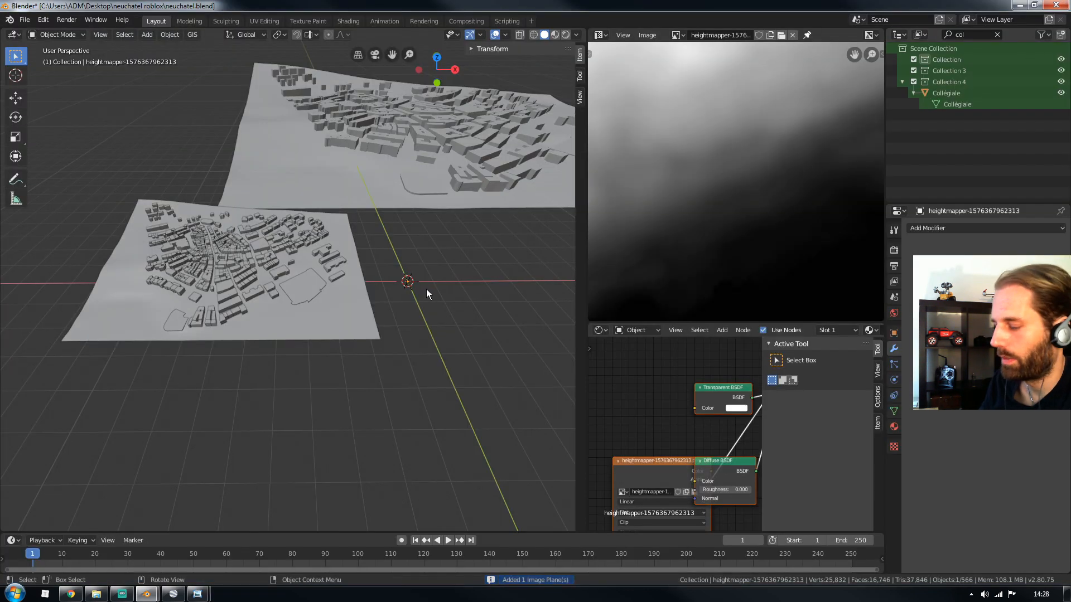
- Scale the imported heightmap plane up until it is wider than the small terrain model beside it
{"action": "left_click", "coordinate": [385, 329]}
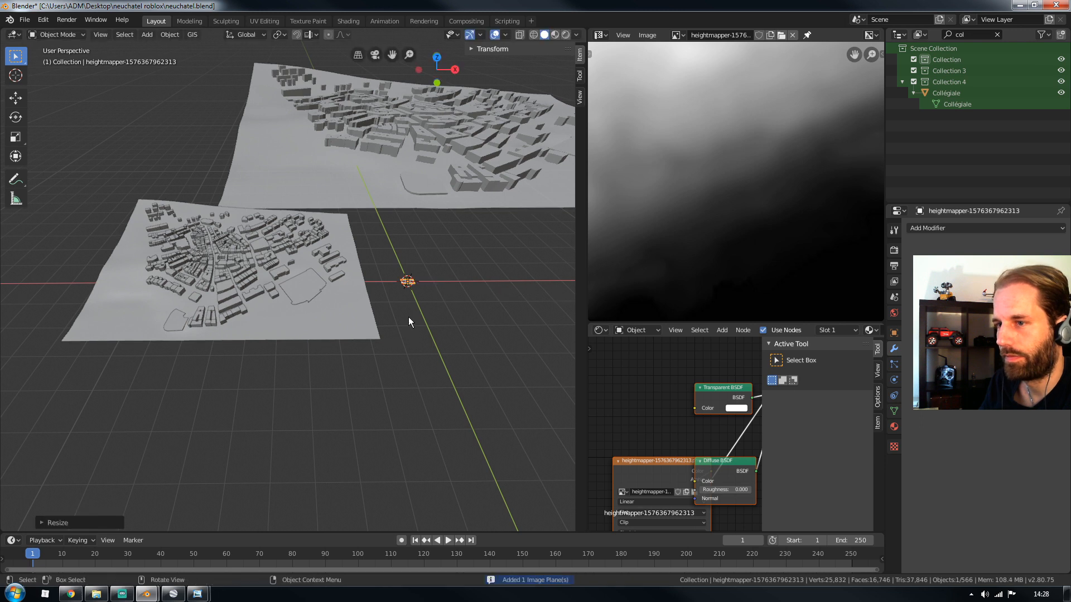
{"action": "key", "text": "s"}
{"action": "left_click", "coordinate": [140, 322]}
{"action": "middle_click_drag", "start_coordinate": [139, 322], "coordinate": [367, 278]}
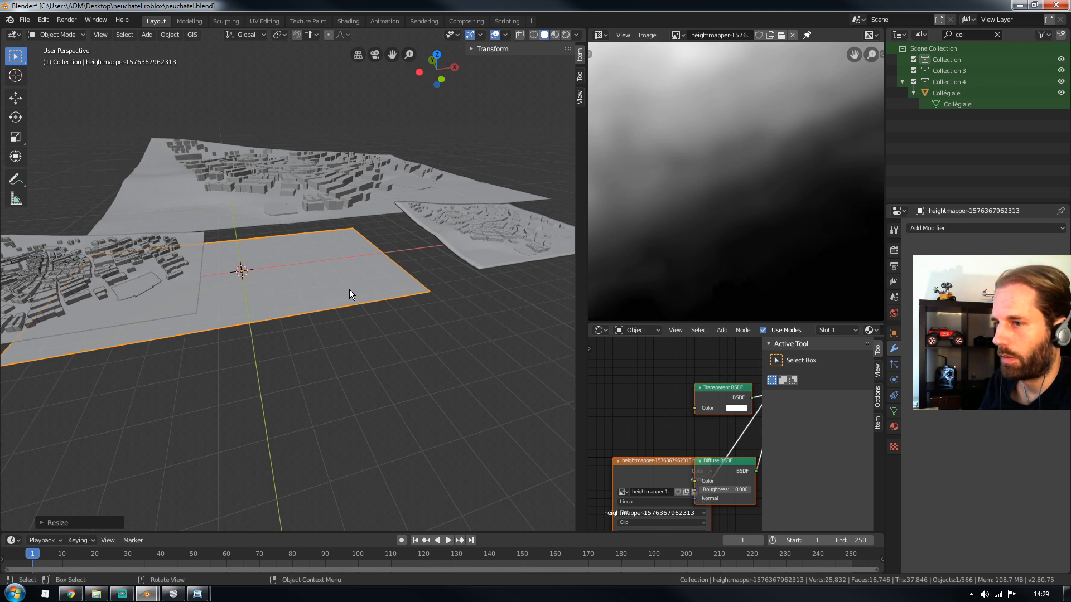
{"action": "key", "text": "Tab"}
{"action": "key", "text": "Home"}
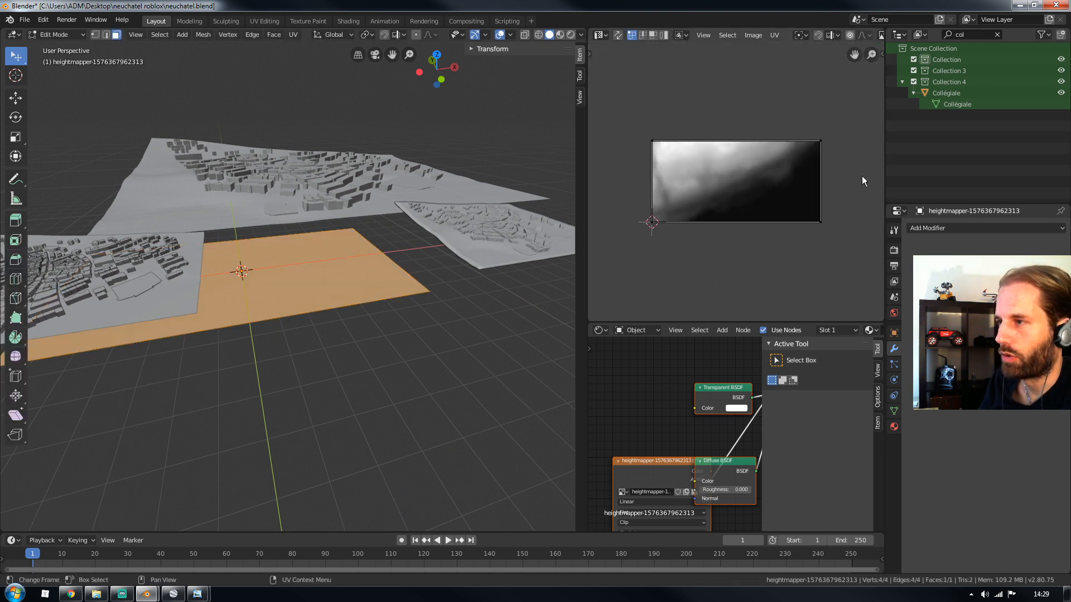
{"action": "key", "text": "Tab"}
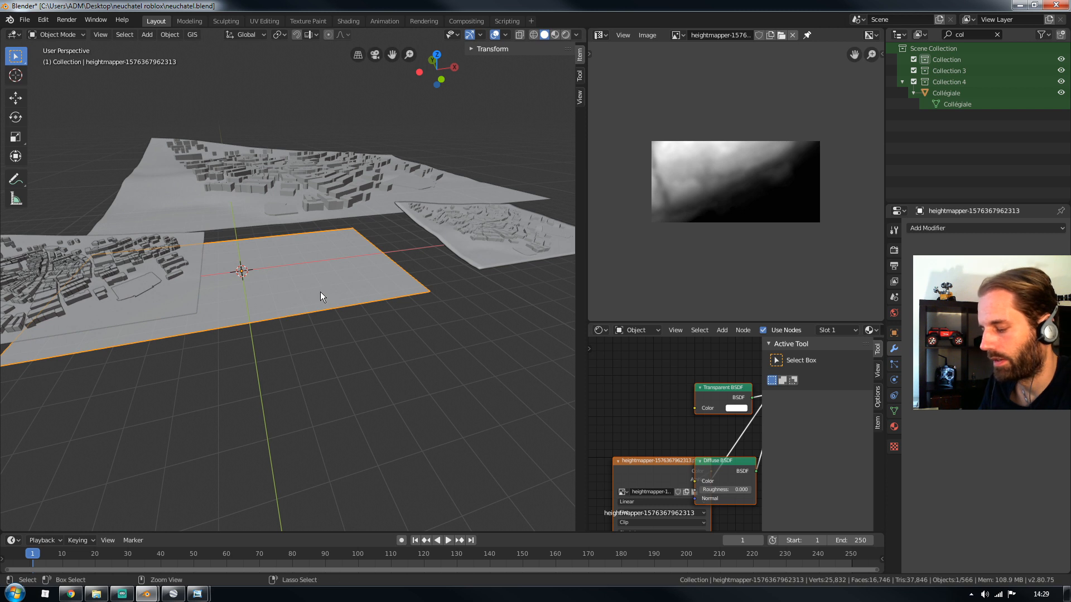
- Subdivide the heightmap plane's mesh five times
{"action": "middle_click_drag", "start_coordinate": [320, 292], "coordinate": [368, 305], "text": "shift"}
{"action": "key", "text": "Tab"}
{"action": "right_click", "coordinate": [368, 318]}
{"action": "left_click", "coordinate": [346, 322]}
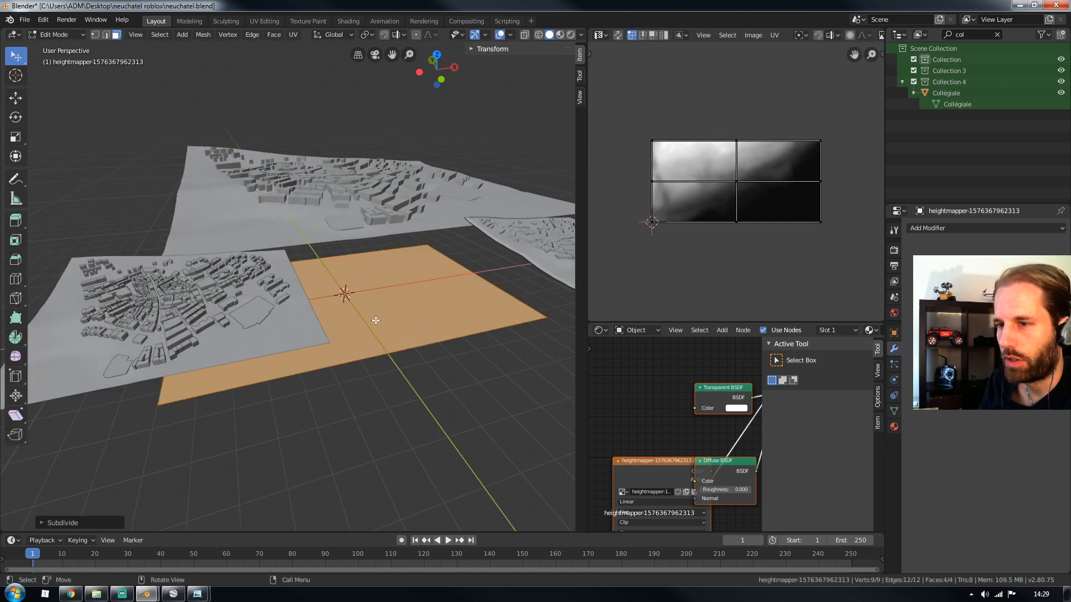
{"action": "right_click", "coordinate": [376, 320]}
{"action": "left_click", "coordinate": [367, 317]}
{"action": "right_click", "coordinate": [384, 321]}
{"action": "left_click", "coordinate": [393, 319]}
{"action": "right_click", "coordinate": [404, 322]}
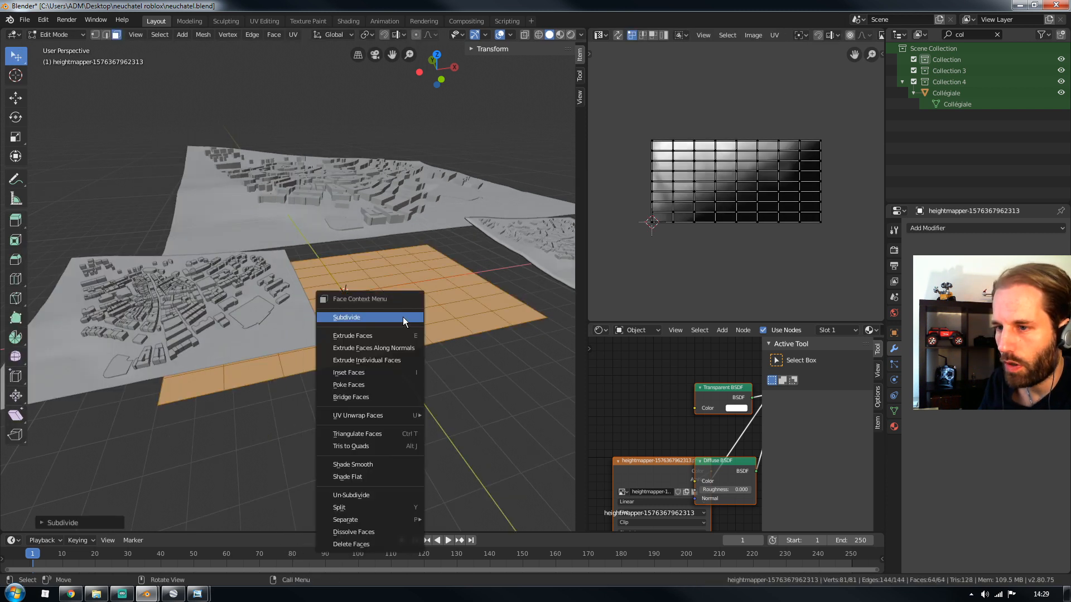
{"action": "left_click", "coordinate": [387, 318]}
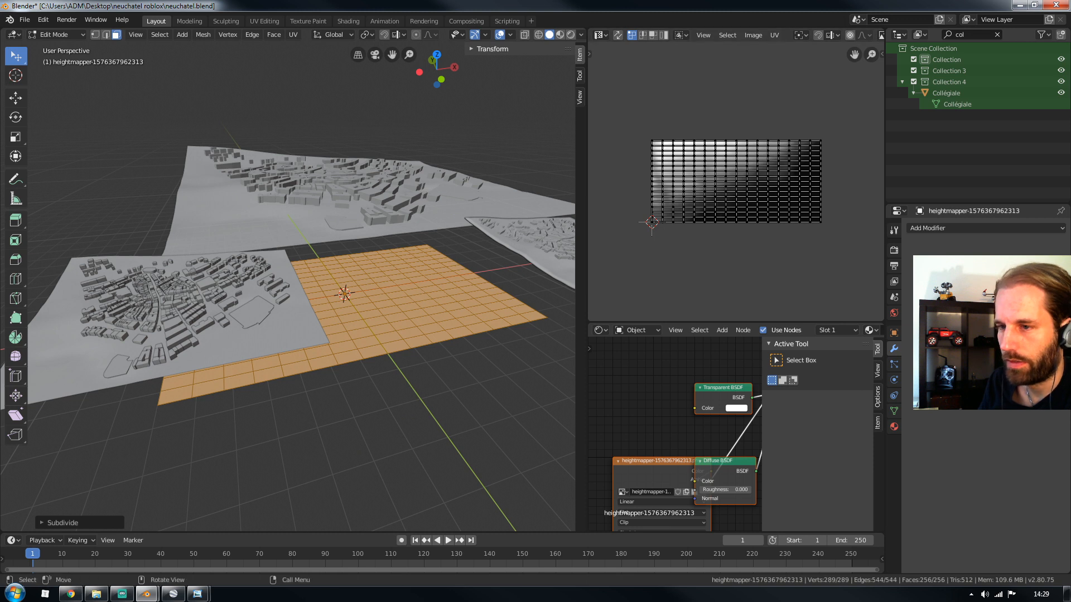
{"action": "right_click", "coordinate": [407, 308]}
{"action": "left_click", "coordinate": [407, 308]}
{"action": "key", "text": "Tab"}
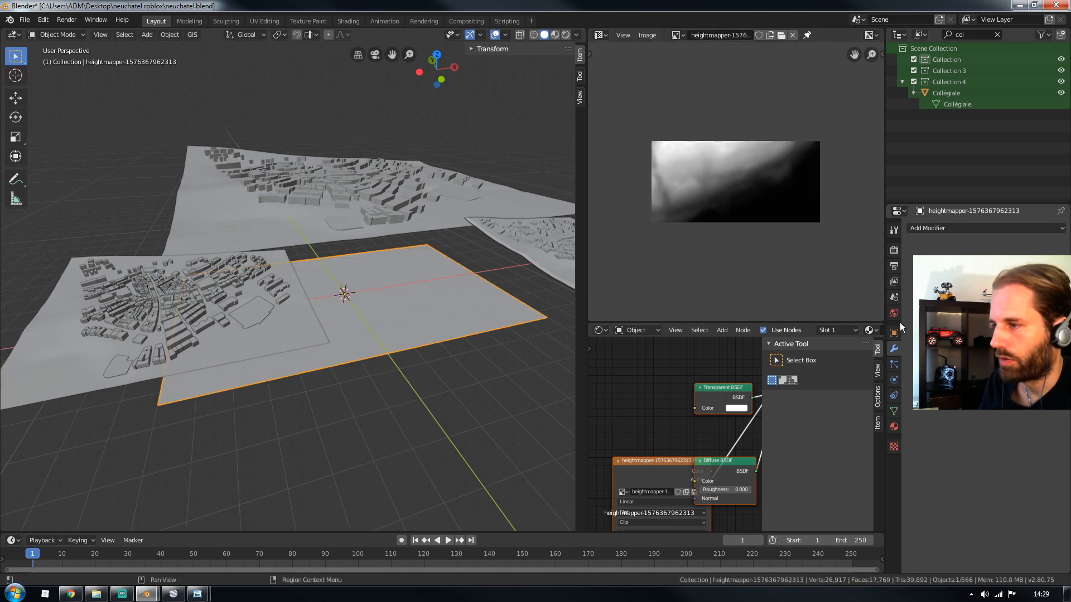
- Add Subdivision Surface and Displace modifiers to the plane, with heightmapper-1576367962313.png as the Displace texture image
{"action": "left_click", "coordinate": [941, 229]}
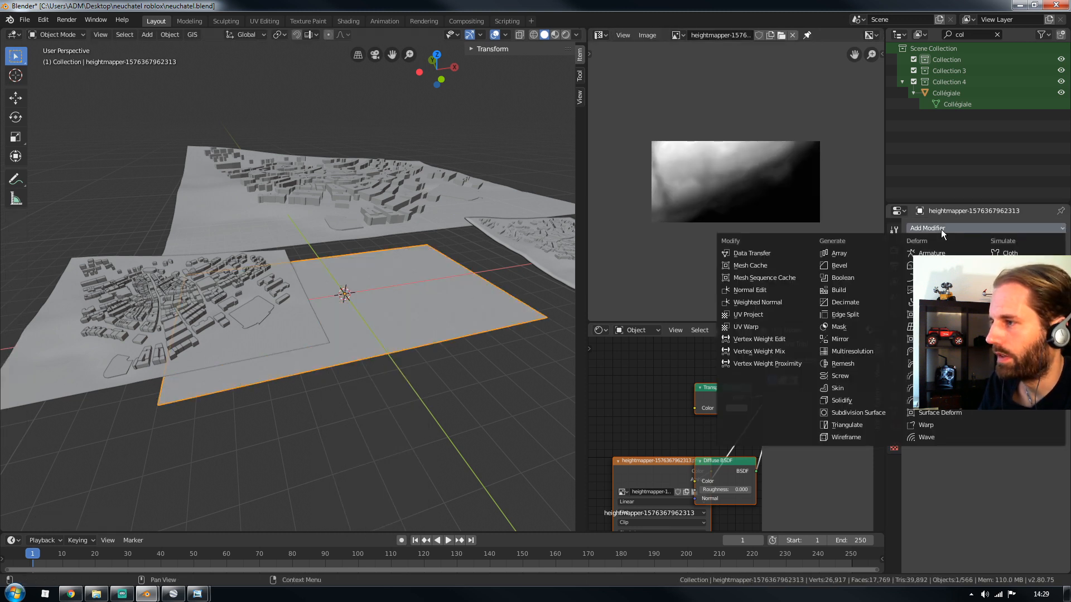
{"action": "left_click", "coordinate": [856, 414]}
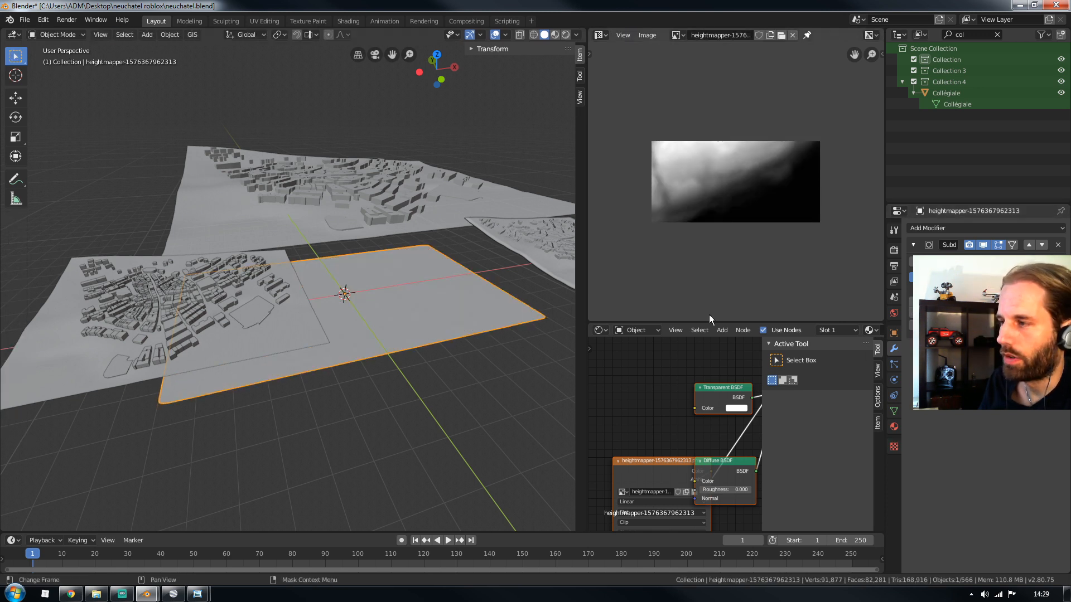
{"action": "left_click", "coordinate": [951, 226]}
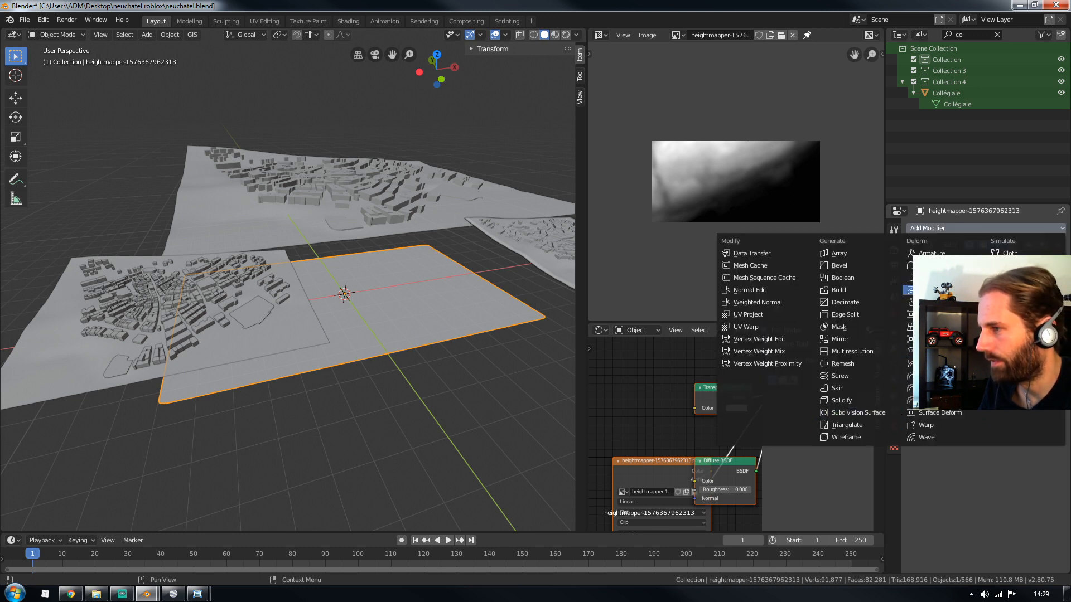
{"action": "left_click", "coordinate": [926, 290]}
{"action": "left_click", "coordinate": [917, 394]}
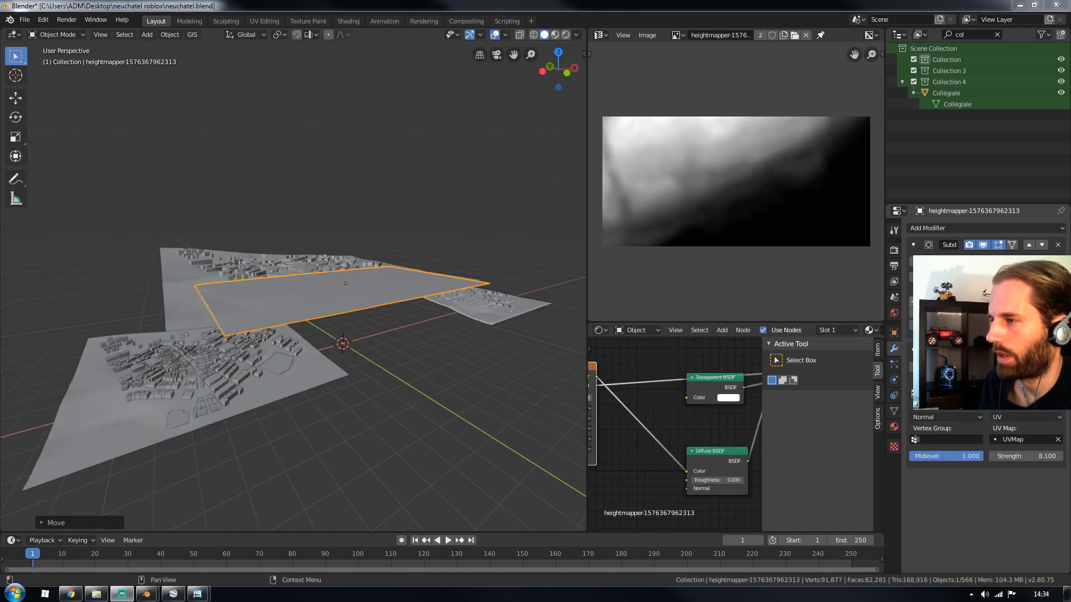
{"action": "left_click", "coordinate": [893, 447]}
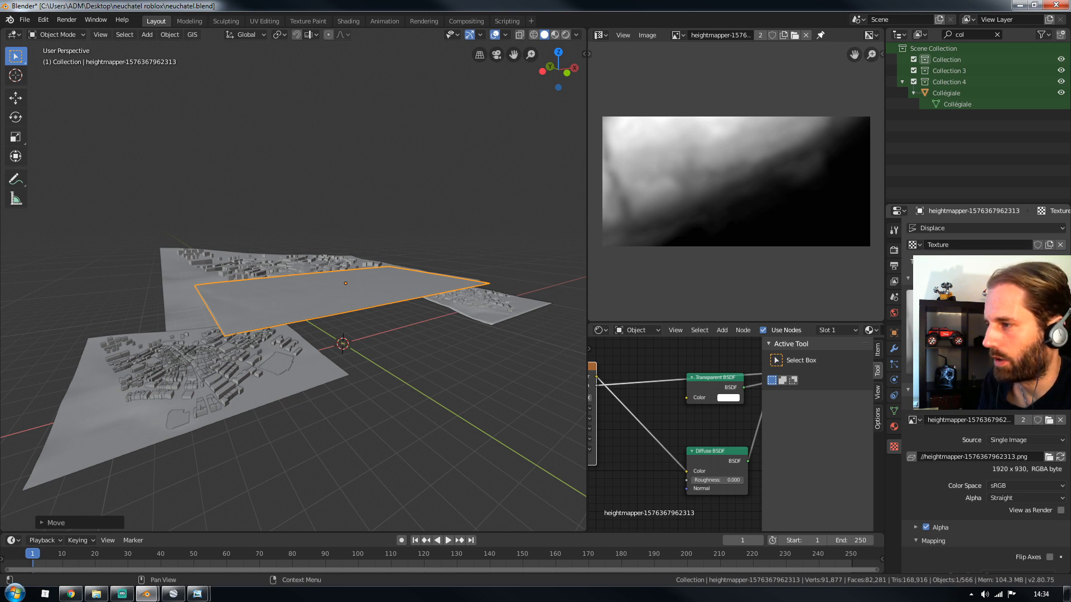
{"action": "left_click", "coordinate": [894, 349]}
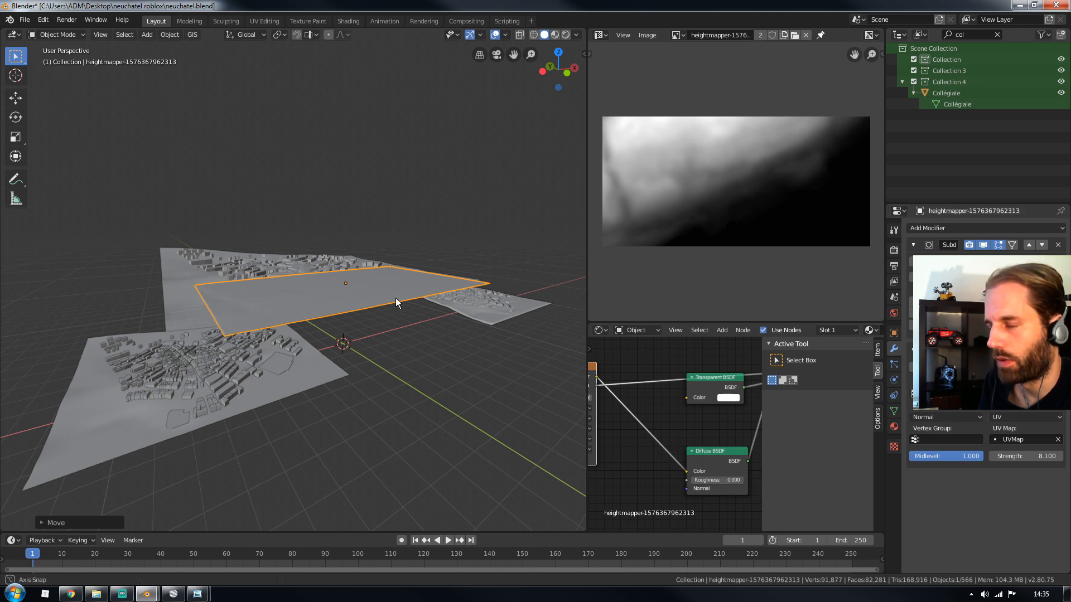
- Set the Displace modifier's strength to 67.5 on the heightmap plane and inspect the relief along the lake shore
{"action": "middle_click_drag", "start_coordinate": [360, 300], "coordinate": [393, 315]}
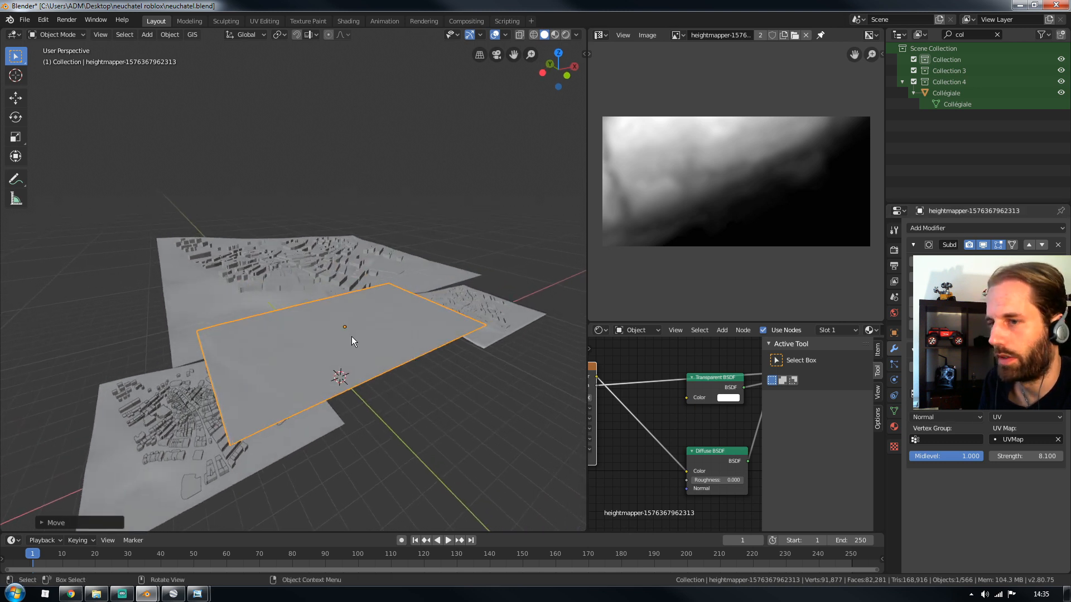
{"action": "key", "text": "Tab"}
{"action": "key", "text": "Tab"}
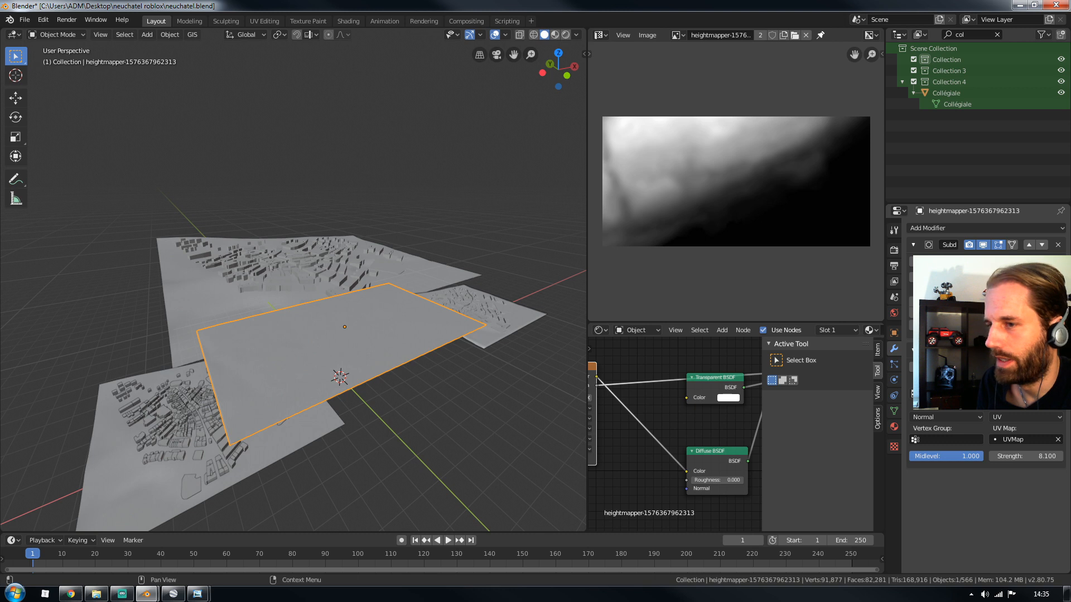
{"action": "scroll", "coordinate": [400, 359], "scroll_direction": "up", "scroll_amount": 5}
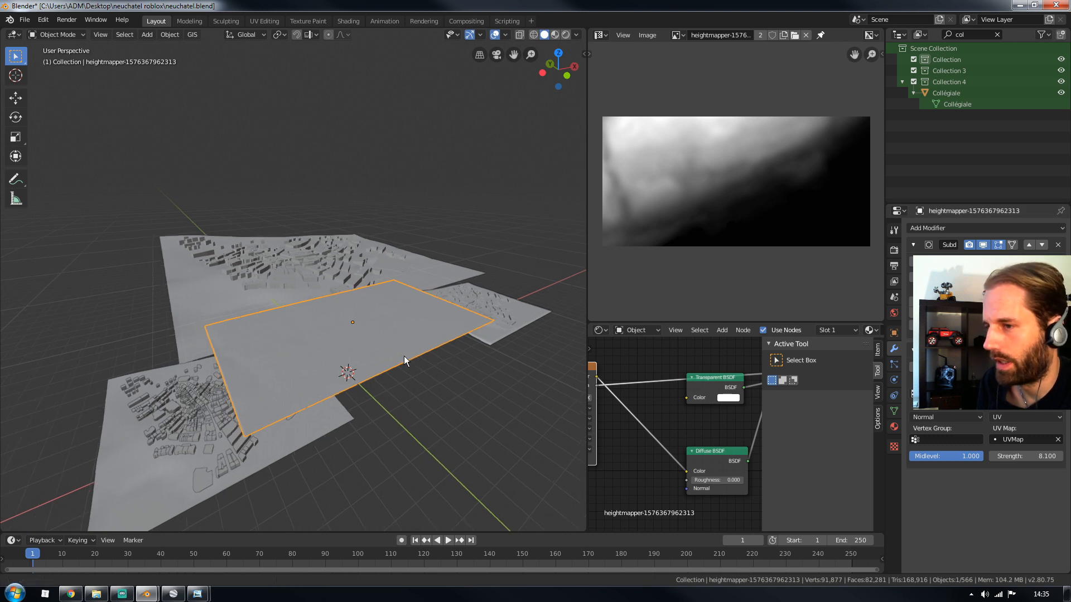
{"action": "scroll", "coordinate": [450, 359], "scroll_direction": "down", "scroll_amount": 2}
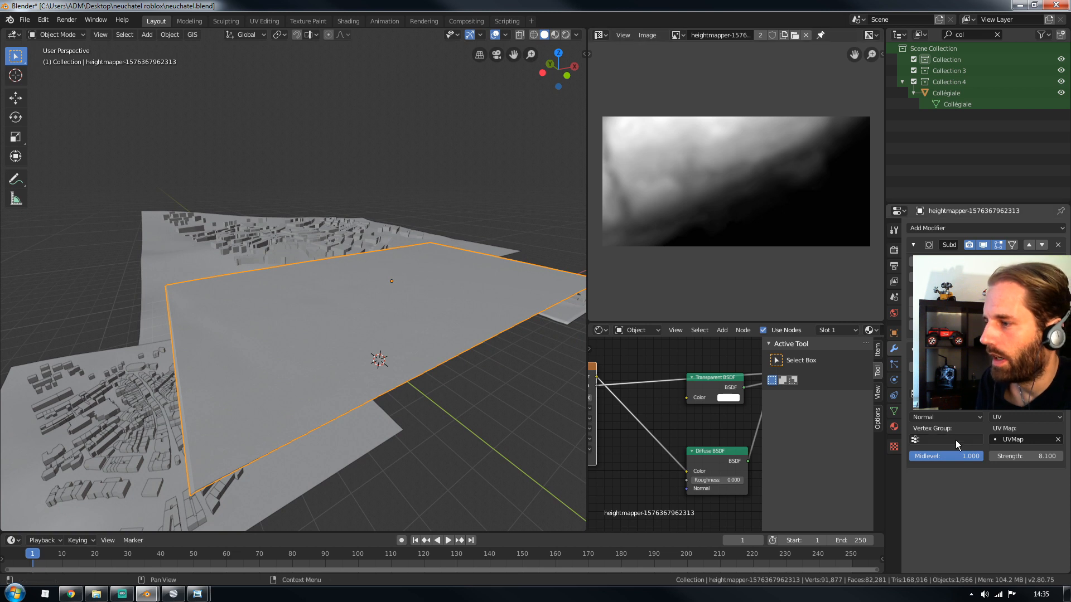
{"action": "left_click_drag", "start_coordinate": [1035, 456], "coordinate": [1058, 457]}
{"action": "mouse_move", "coordinate": [464, 382]}
{"action": "middle_mouse_down"}
{"action": "mouse_move", "coordinate": [444, 367]}
{"action": "mouse_move", "coordinate": [452, 380]}
{"action": "middle_mouse_up"}
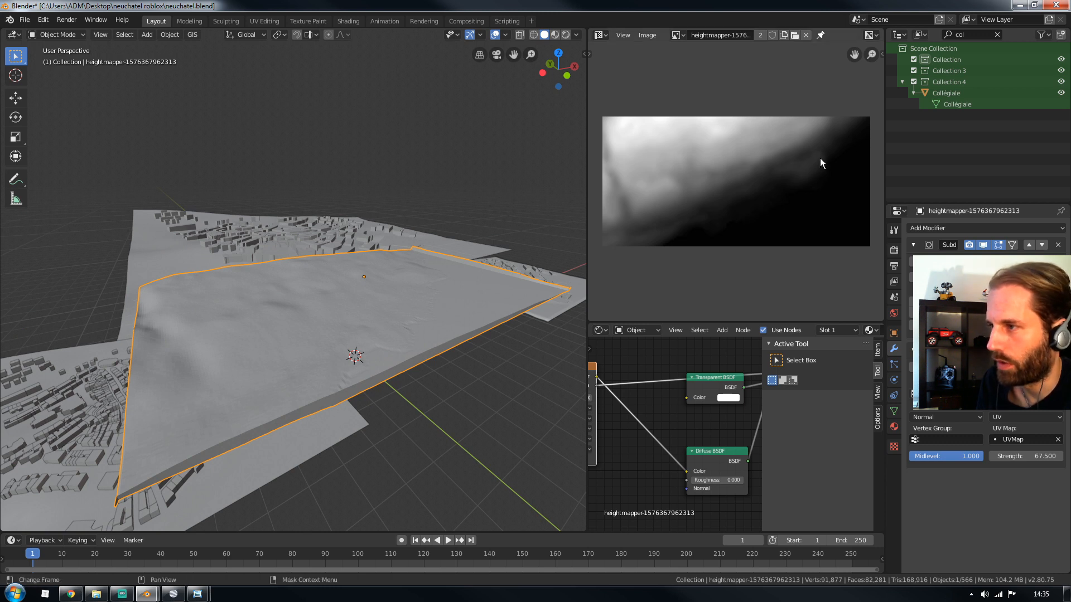
{"action": "middle_click_drag", "start_coordinate": [379, 342], "coordinate": [470, 331]}
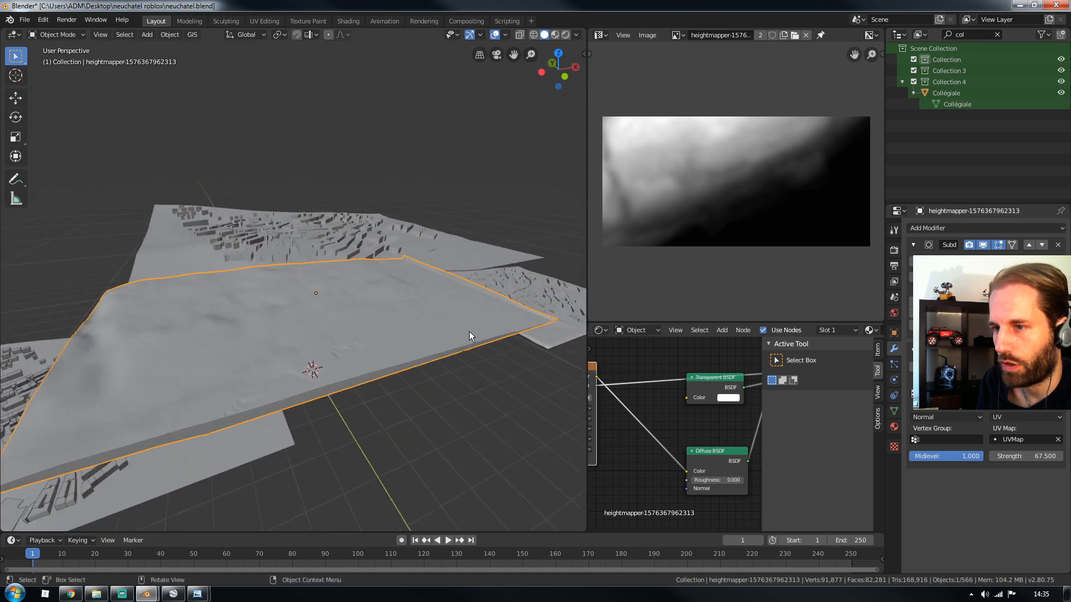
- Set the Displace modifier's strength to 200 to exaggerate the terrain relief
{"action": "left_click", "coordinate": [505, 383]}
{"action": "key", "text": "n"}
{"action": "middle_click_drag", "start_coordinate": [474, 380], "coordinate": [474, 381]}
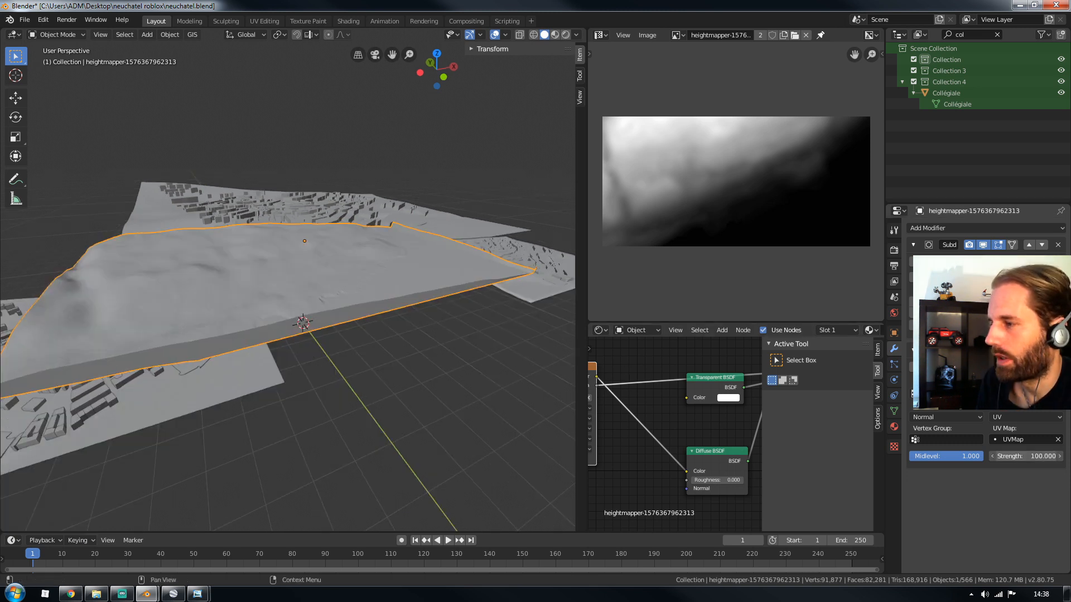
{"action": "left_click", "coordinate": [1026, 456]}
{"action": "type", "text": "200"}
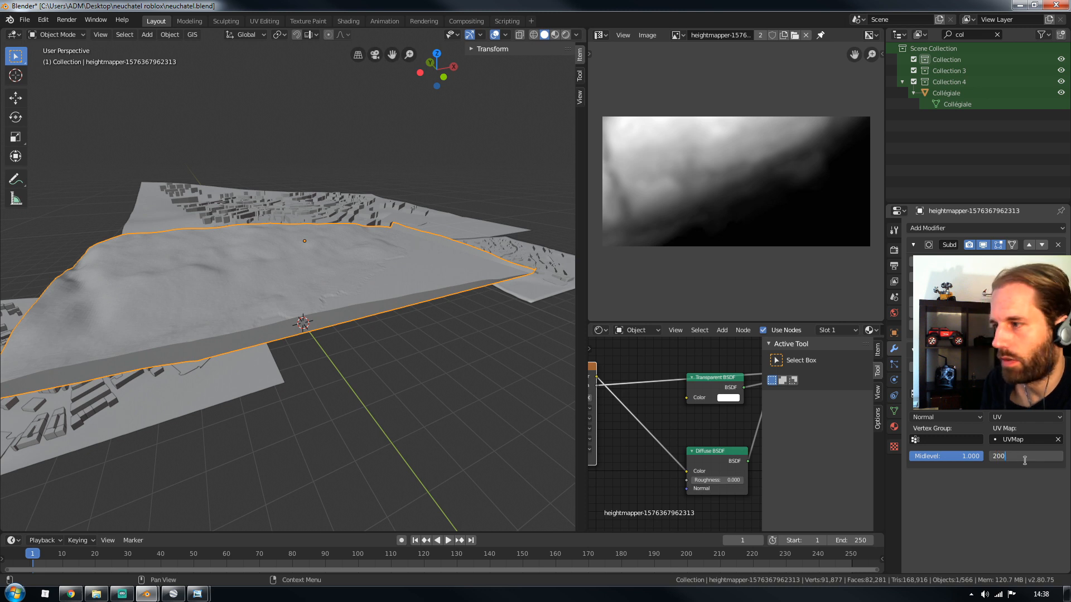
{"action": "key", "text": "Return"}
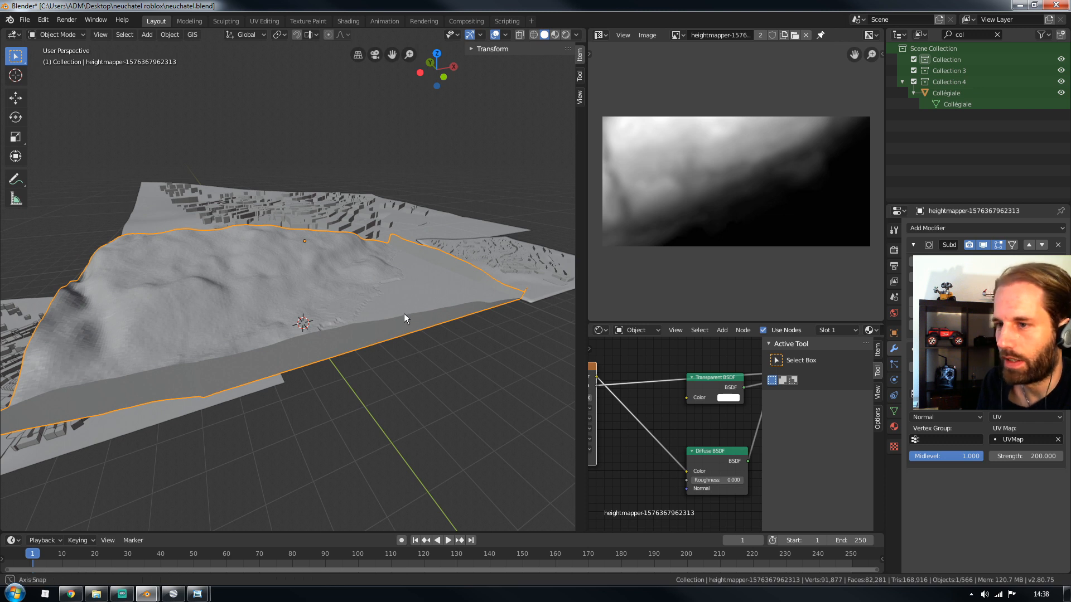
- Apply smooth shading to the displaced heightmap terrain and inspect its hillside and shoreline up close
{"action": "key", "text": "ctrl+space"}
{"action": "middle_click_drag", "start_coordinate": [441, 334], "coordinate": [598, 375]}
{"action": "scroll", "coordinate": [567, 362], "scroll_direction": "up", "scroll_amount": 3}
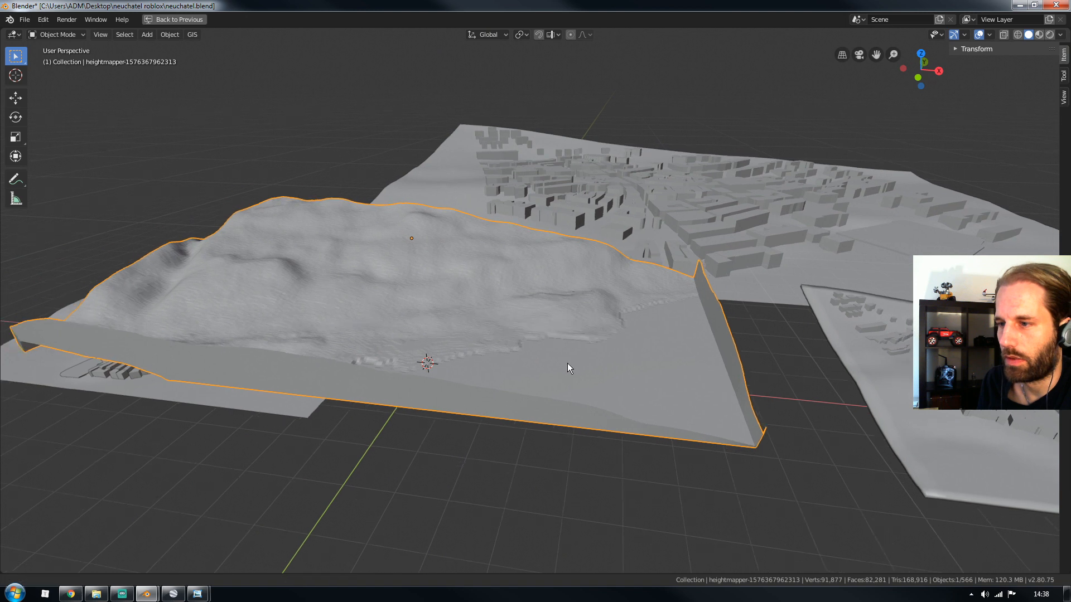
{"action": "scroll", "coordinate": [557, 329], "scroll_direction": "up", "scroll_amount": 4}
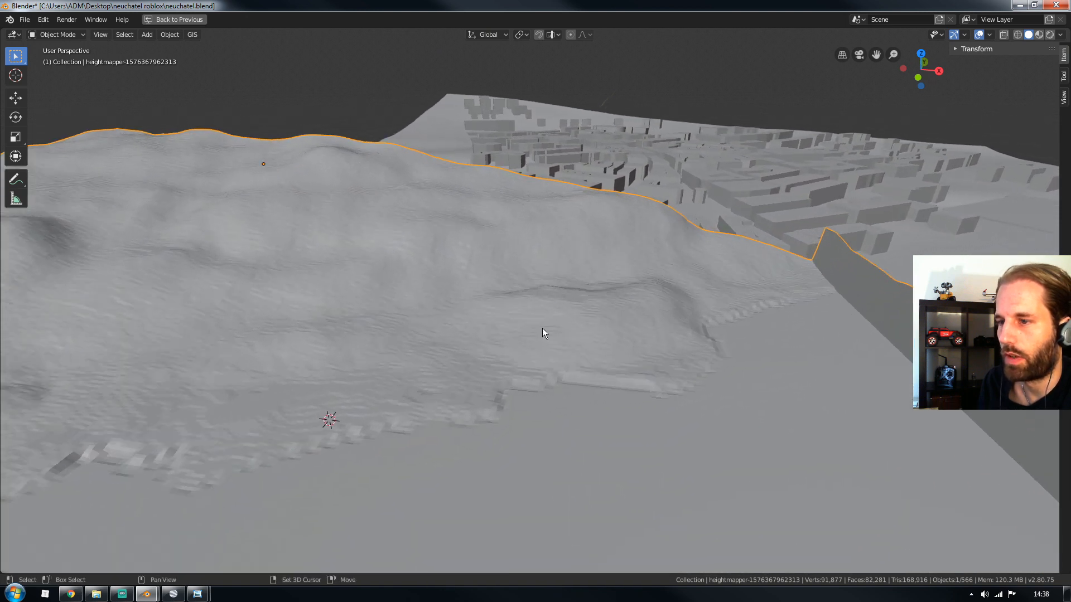
{"action": "right_click", "coordinate": [567, 338]}
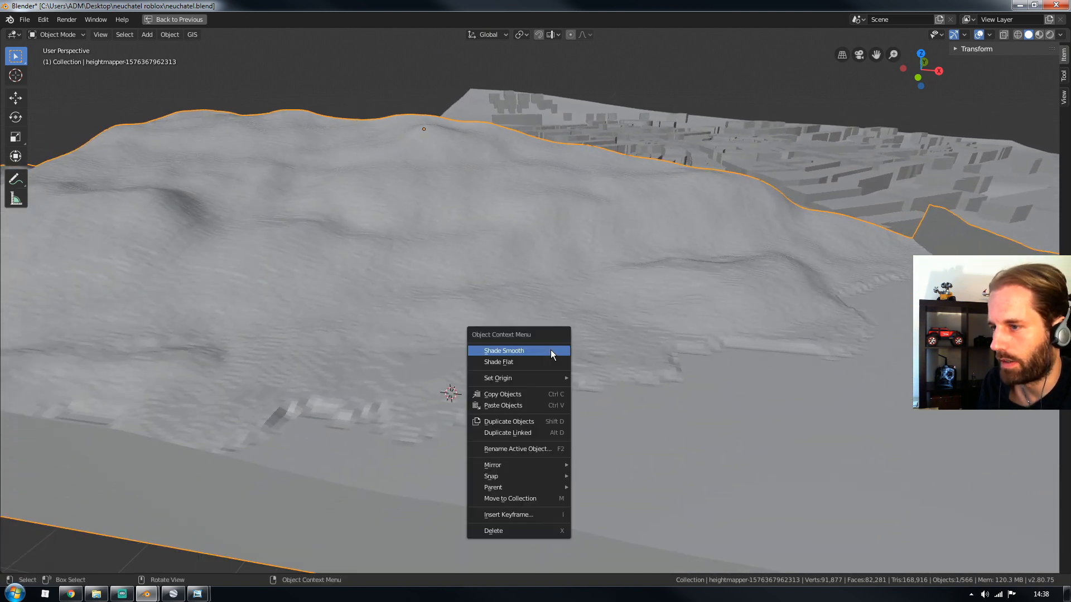
{"action": "left_click", "coordinate": [511, 352]}
{"action": "mouse_move", "coordinate": [510, 373]}
{"action": "middle_mouse_down"}
{"action": "mouse_move", "coordinate": [485, 366]}
{"action": "mouse_move", "coordinate": [537, 379]}
{"action": "middle_mouse_up"}
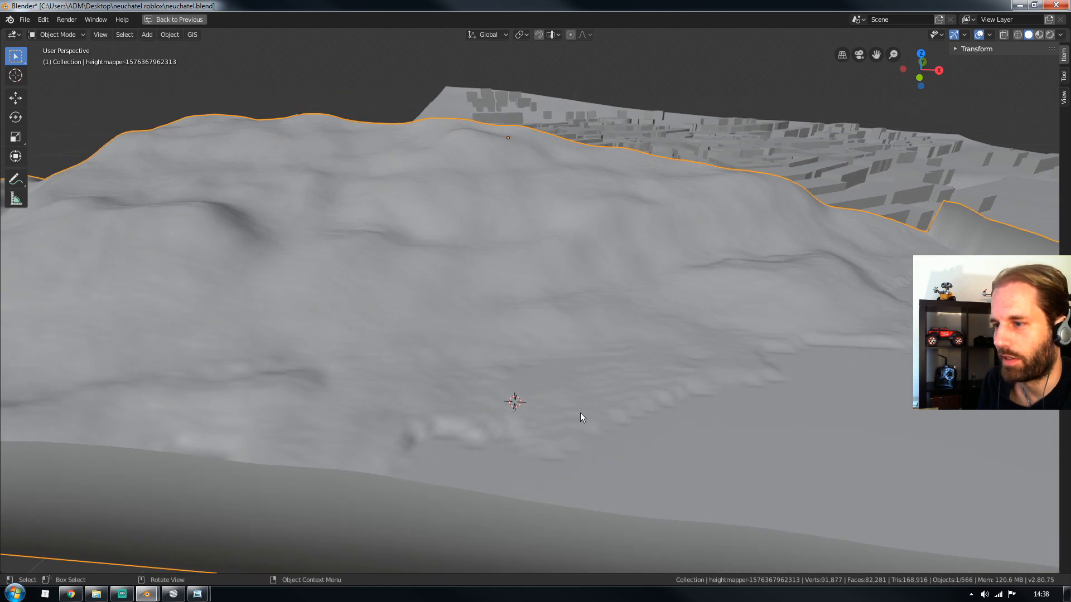
{"action": "middle_click_drag", "start_coordinate": [804, 386], "coordinate": [573, 345]}
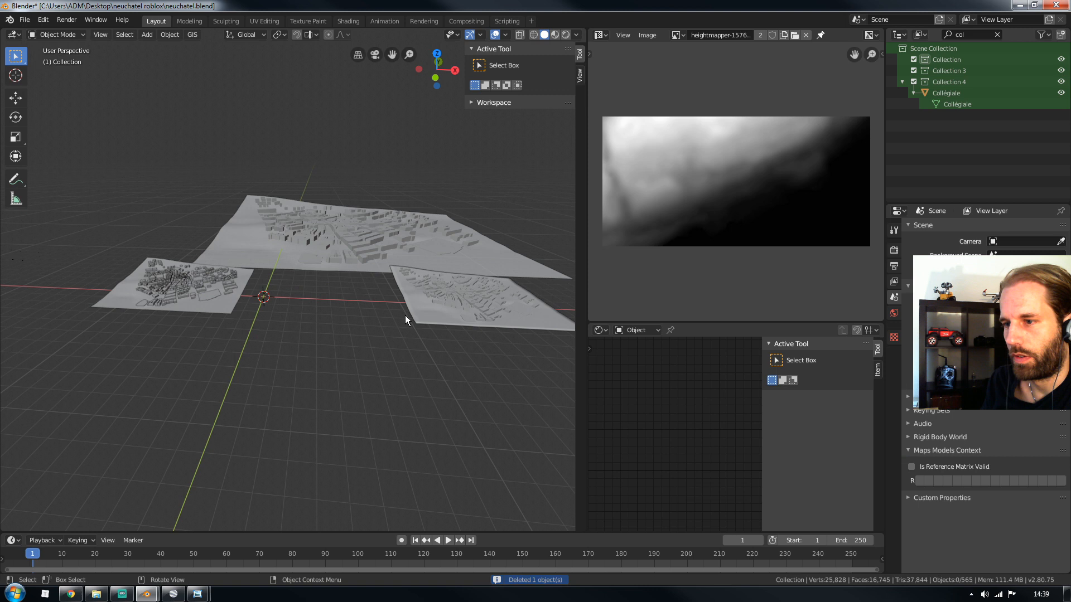
- Focus on the large terrain model and examine how its city-centre buildings sit on the relief
{"action": "key", "text": "ctrl+space"}
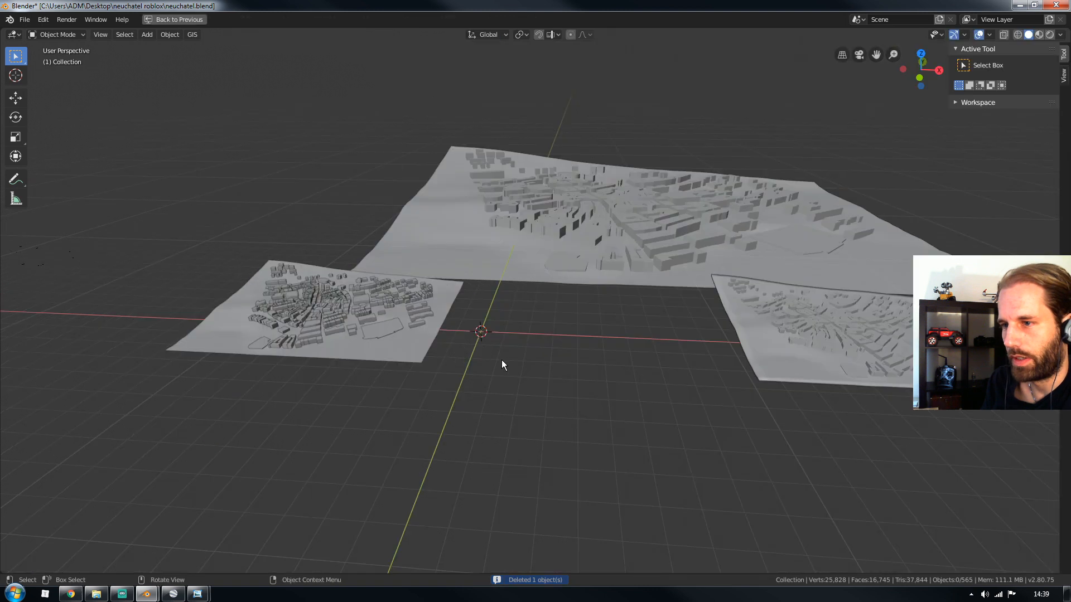
{"action": "scroll", "coordinate": [718, 341], "scroll_direction": "up", "scroll_amount": 2}
{"action": "scroll", "coordinate": [681, 340], "scroll_direction": "up", "scroll_amount": 5}
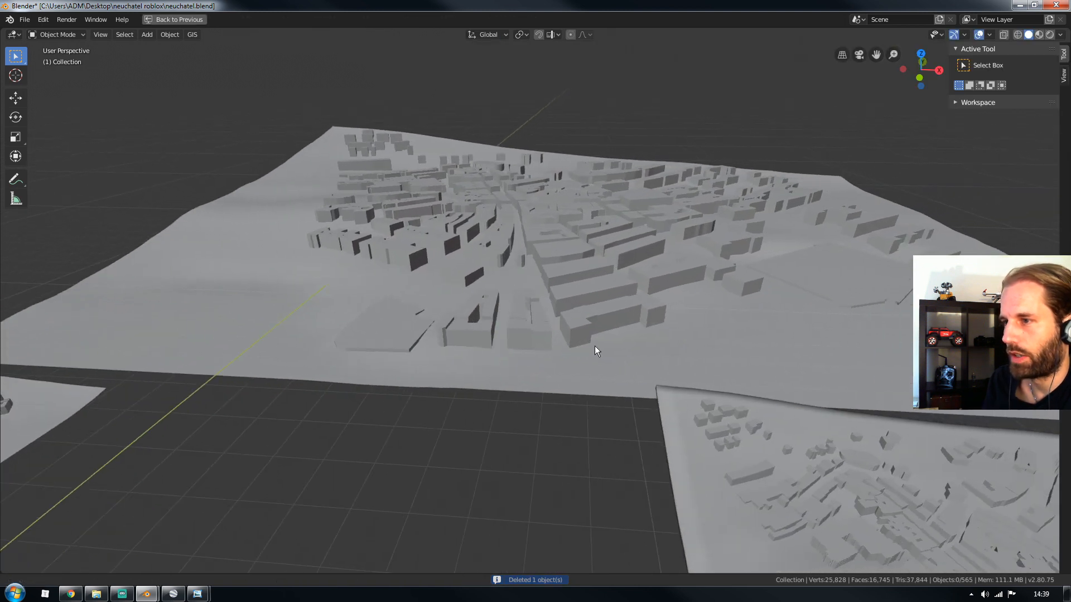
{"action": "left_click", "coordinate": [639, 357]}
{"action": "key", "text": "KP_Decimal"}
{"action": "middle_click_drag", "start_coordinate": [669, 366], "coordinate": [497, 334]}
{"action": "scroll", "coordinate": [499, 251], "scroll_direction": "up", "scroll_amount": 5}
{"action": "scroll", "coordinate": [500, 251], "scroll_direction": "down", "scroll_amount": 4}
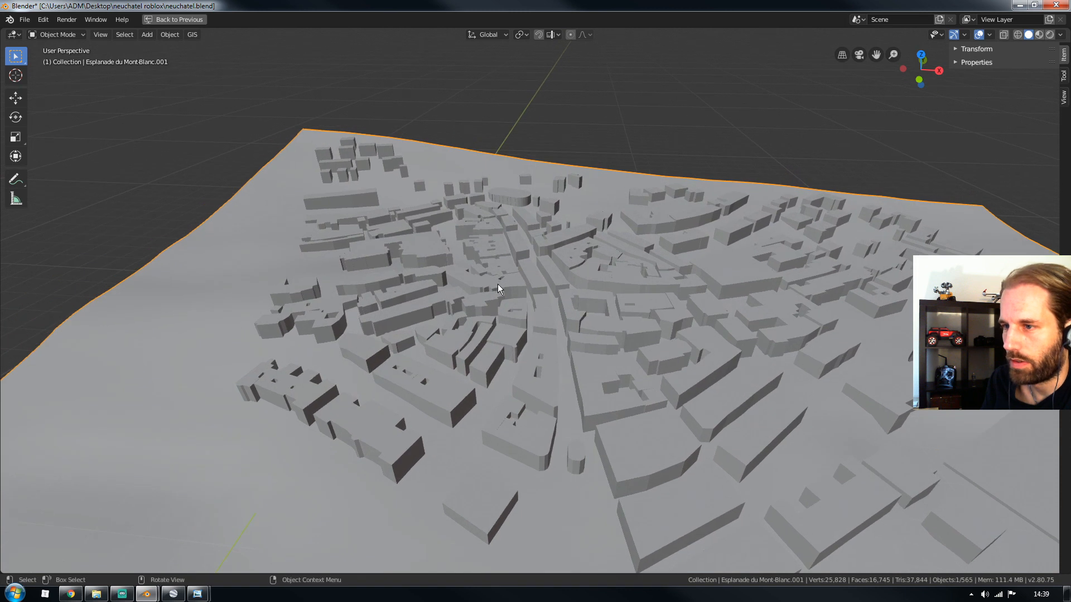
- Examine the city buildings on the large smoothed terrain from several low, close-up angles
{"action": "middle_click_drag", "start_coordinate": [447, 277], "coordinate": [550, 358]}
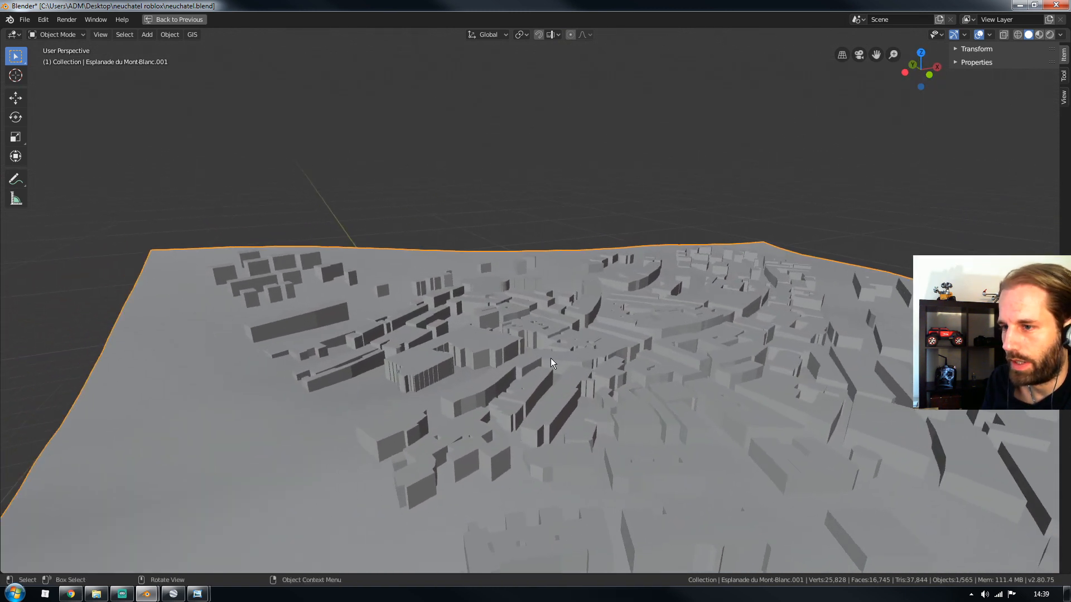
{"action": "middle_click_drag", "start_coordinate": [406, 354], "coordinate": [526, 401]}
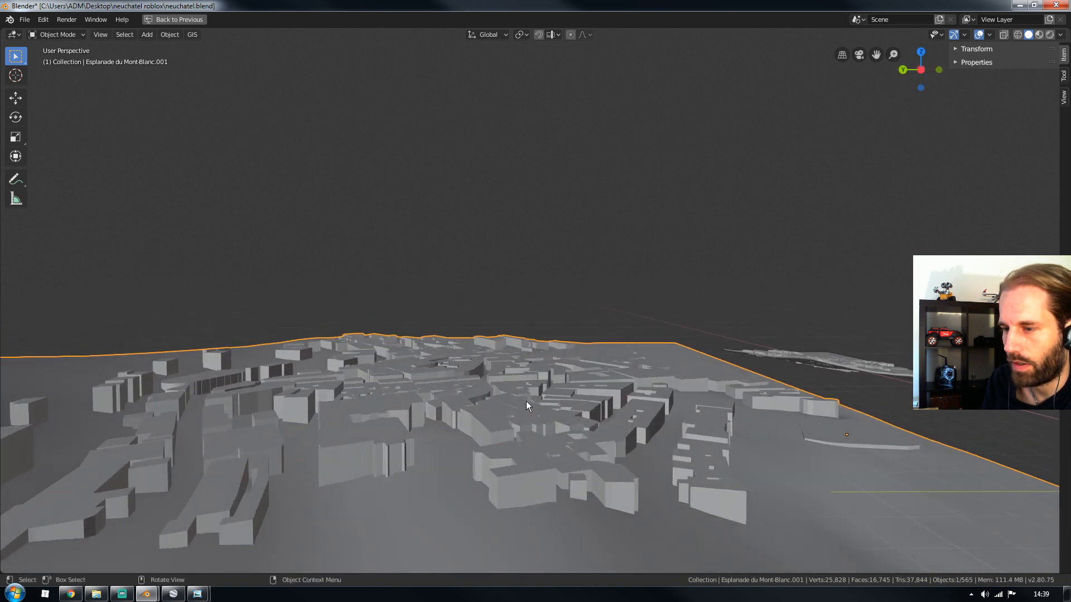
{"action": "middle_click_drag", "start_coordinate": [490, 444], "coordinate": [417, 454]}
{"action": "scroll", "coordinate": [484, 383], "scroll_direction": "down", "scroll_amount": 5}
{"action": "middle_click_drag", "start_coordinate": [484, 383], "coordinate": [548, 390]}
{"action": "scroll", "coordinate": [550, 391], "scroll_direction": "up", "scroll_amount": 3}
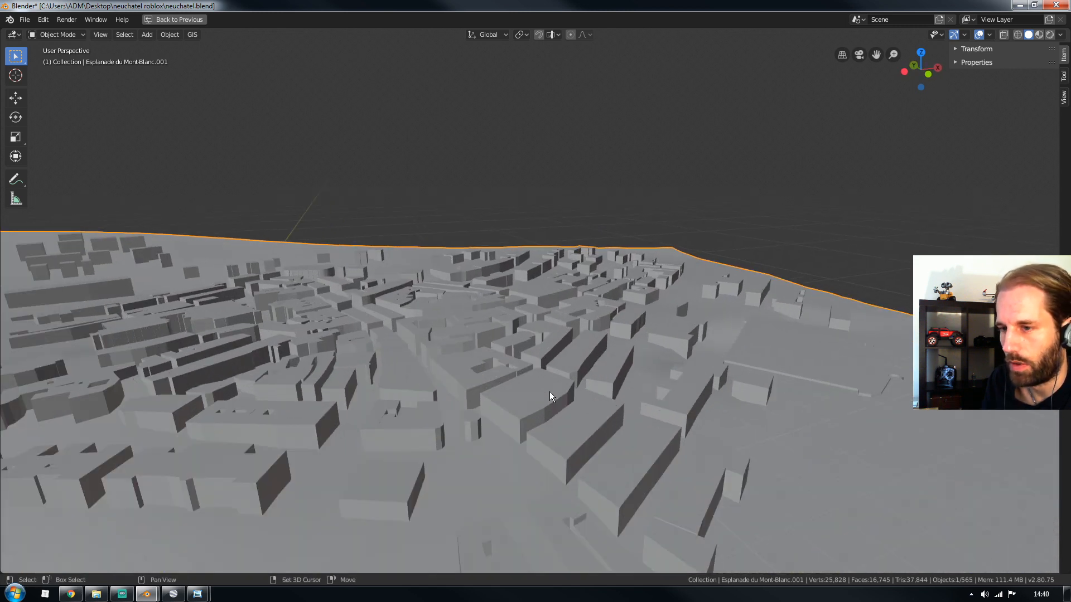
{"action": "scroll", "coordinate": [580, 391], "scroll_direction": "up", "scroll_amount": 2}
{"action": "middle_click_drag", "start_coordinate": [588, 391], "coordinate": [564, 366], "text": "shift"}
{"action": "middle_click_drag", "start_coordinate": [528, 326], "coordinate": [650, 344], "text": "shift"}
{"action": "scroll", "coordinate": [616, 400], "scroll_direction": "up", "scroll_amount": 4}
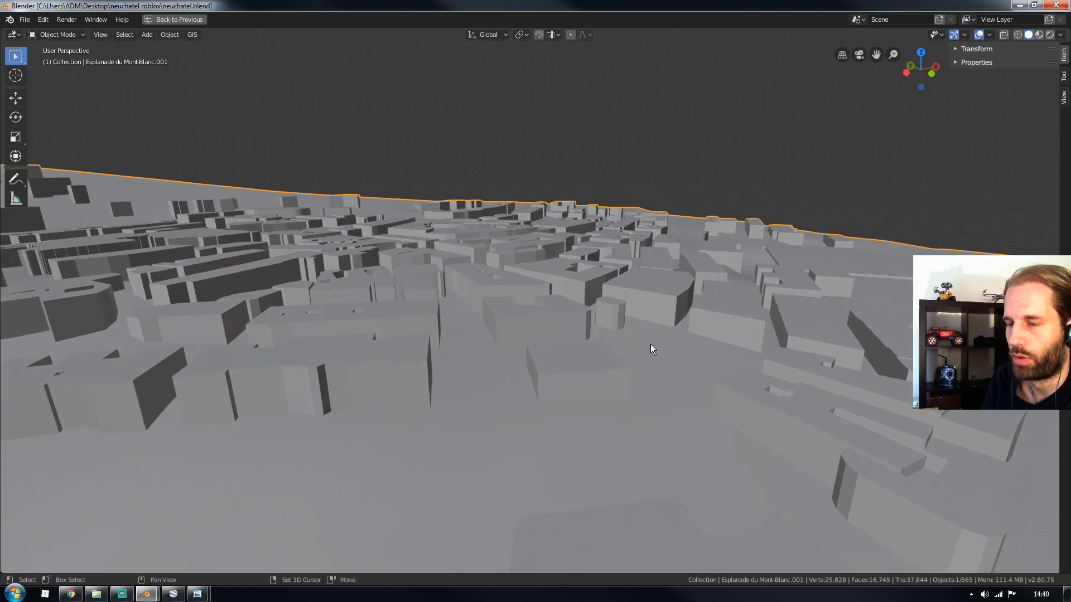
{"action": "middle_click_drag", "start_coordinate": [658, 388], "coordinate": [667, 347]}
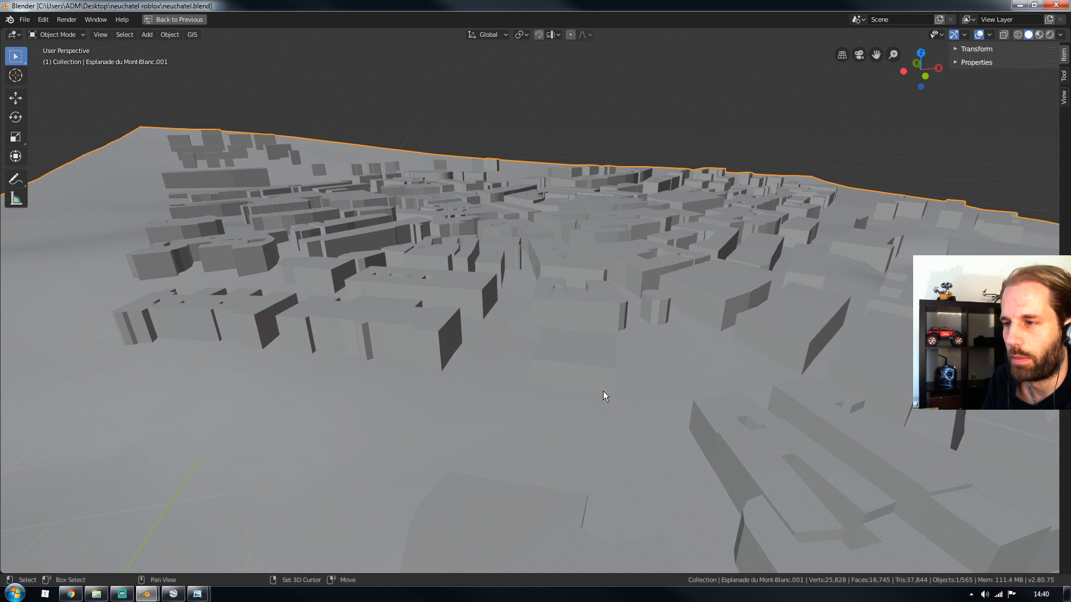
{"action": "middle_click_drag", "start_coordinate": [603, 396], "coordinate": [576, 367], "text": "shift"}
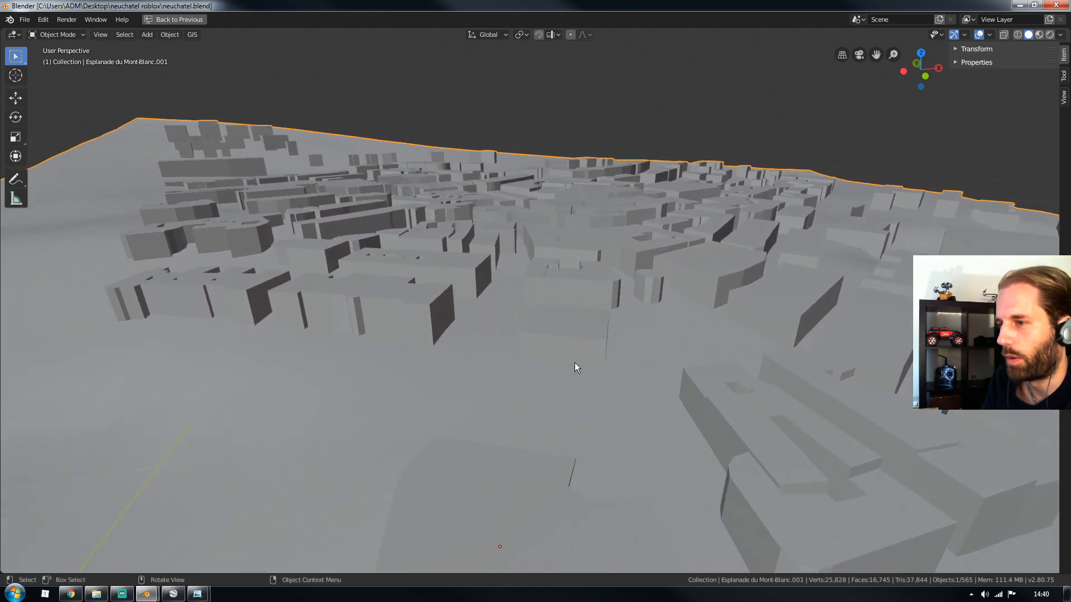
{"action": "middle_click_drag", "start_coordinate": [664, 366], "coordinate": [651, 333], "text": "shift"}
- Survey the whole large terrain model with its buildings alongside the two smaller terrain versions
{"action": "scroll", "coordinate": [546, 360], "scroll_direction": "down", "scroll_amount": 4}
{"action": "scroll", "coordinate": [587, 360], "scroll_direction": "up", "scroll_amount": 5}
{"action": "scroll", "coordinate": [603, 345], "scroll_direction": "down", "scroll_amount": 2}
{"action": "scroll", "coordinate": [604, 345], "scroll_direction": "down", "scroll_amount": 3}
{"action": "scroll", "coordinate": [453, 289], "scroll_direction": "down", "scroll_amount": 4}
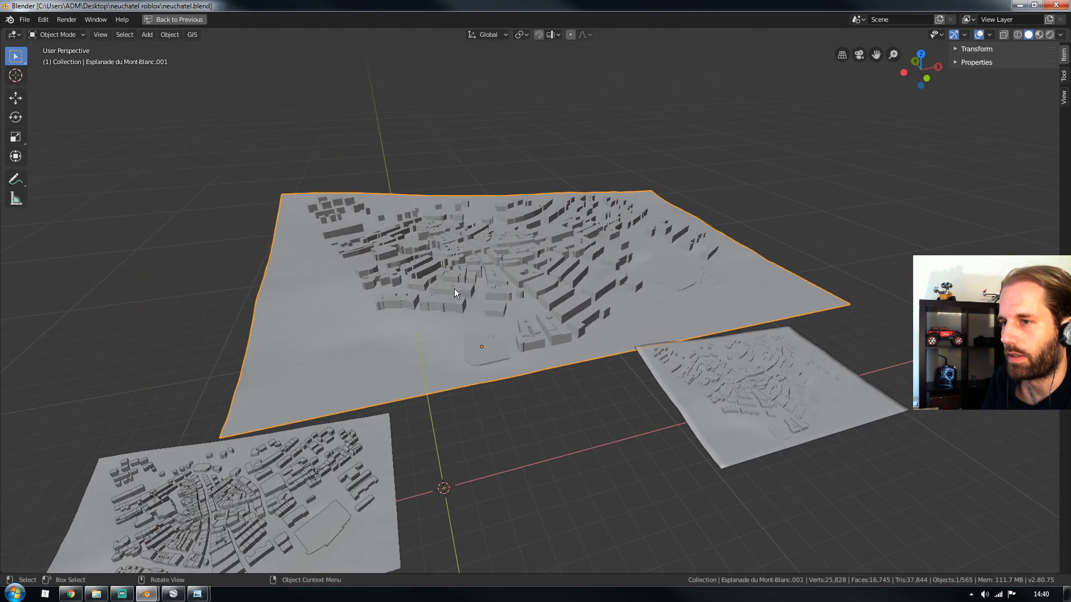
{"action": "scroll", "coordinate": [523, 329], "scroll_direction": "up", "scroll_amount": 5}
{"action": "scroll", "coordinate": [523, 333], "scroll_direction": "down", "scroll_amount": 3}
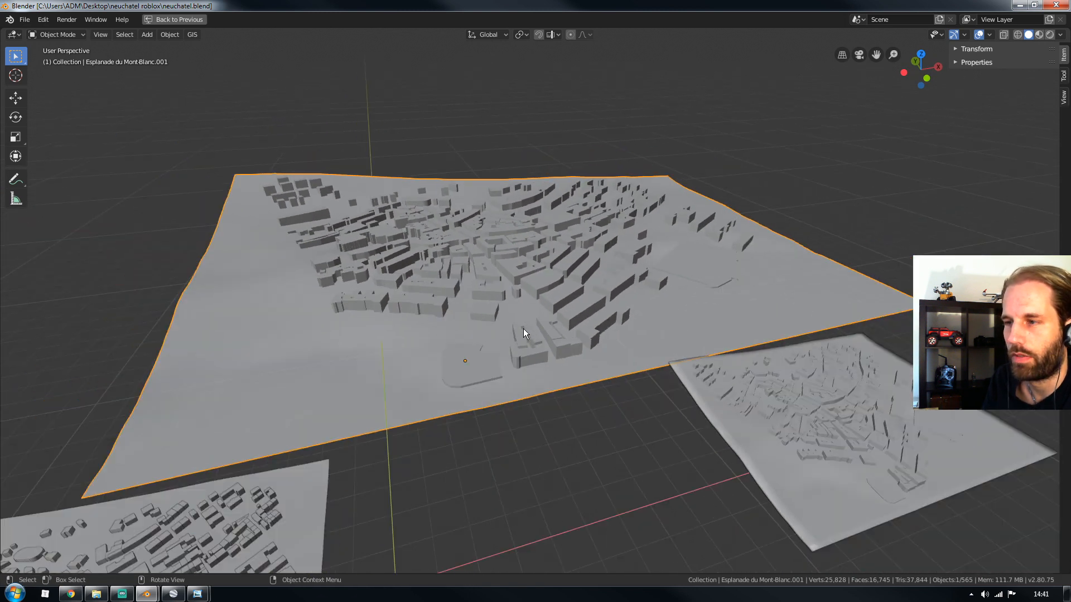
{"action": "mouse_move", "coordinate": [522, 337]}
{"action": "middle_mouse_down", "text": "shift"}
{"action": "mouse_move", "coordinate": [509, 352]}
{"action": "mouse_move", "coordinate": [529, 331]}
{"action": "middle_mouse_up", "text": "shift"}
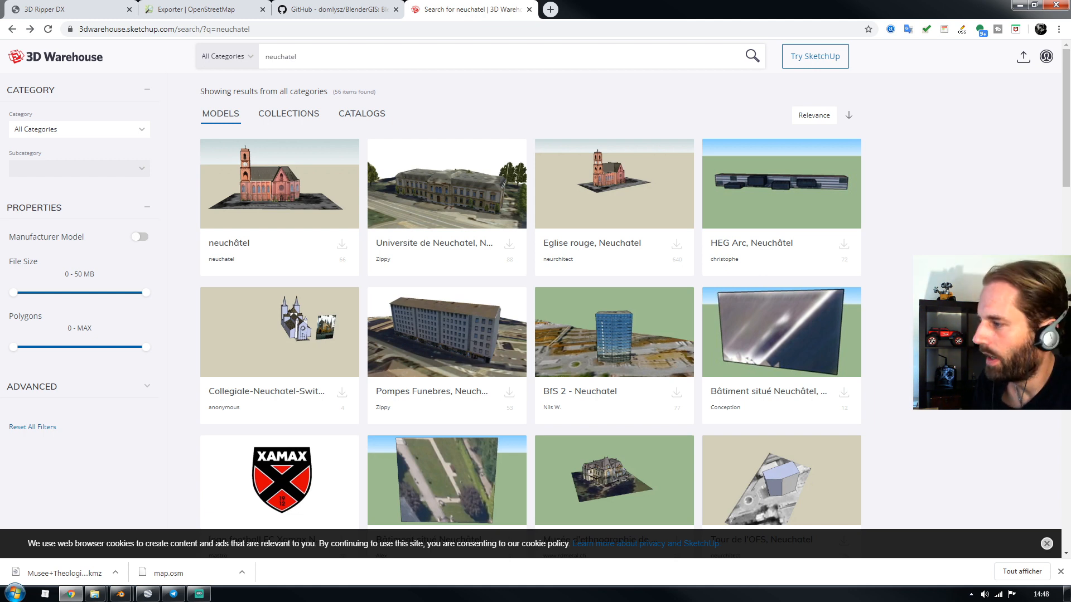
- Browse the 3D Warehouse results for "neuchatel" to look over the available building models
{"action": "scroll", "coordinate": [909, 277], "scroll_direction": "down", "scroll_amount": 1}
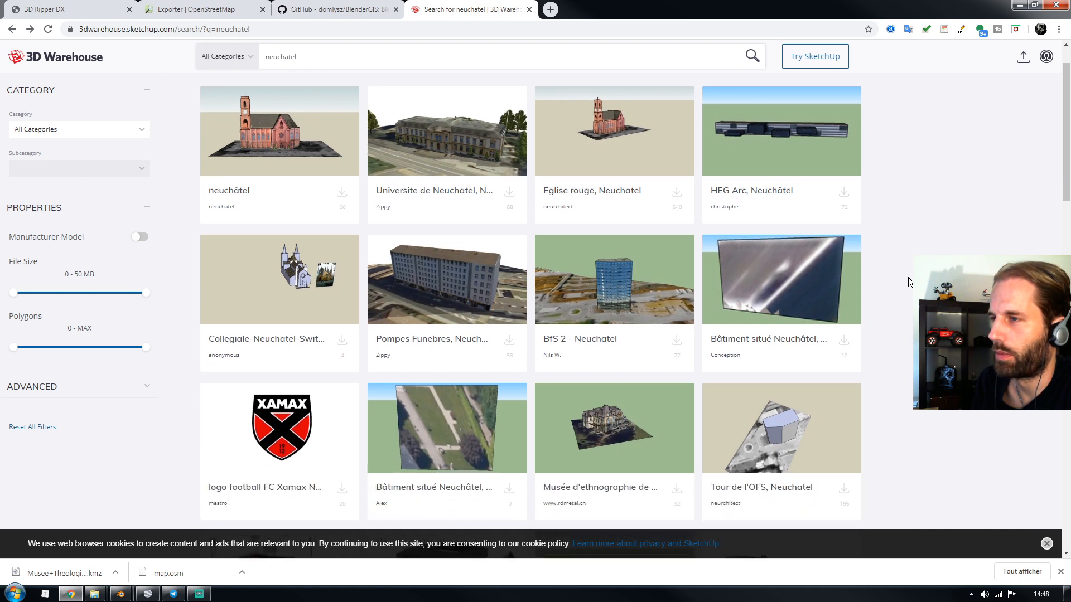
{"action": "scroll", "coordinate": [907, 278], "scroll_direction": "up", "scroll_amount": 1}
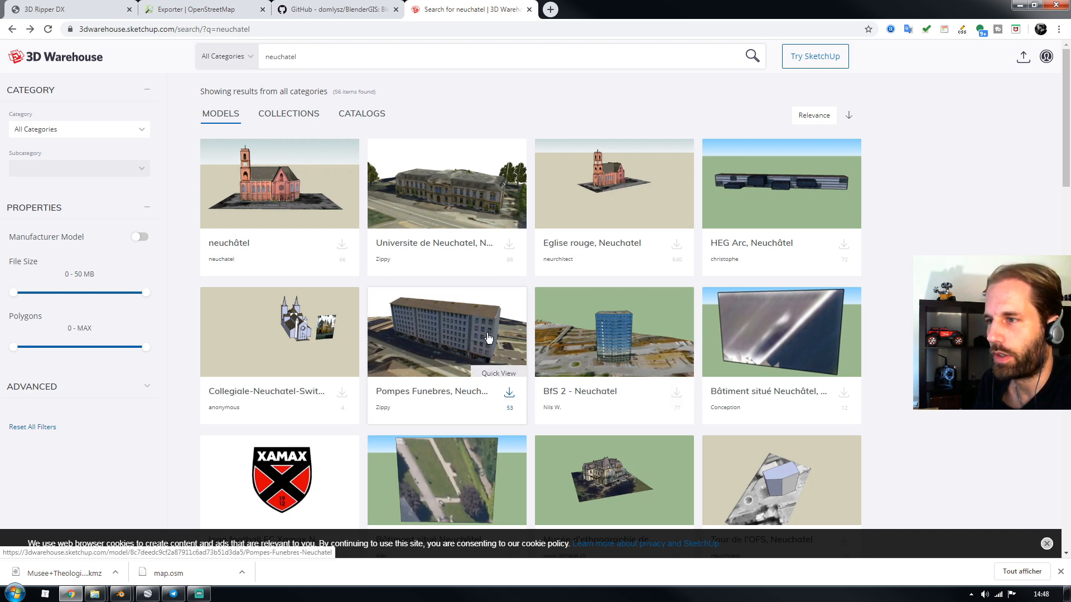
{"action": "scroll", "coordinate": [558, 379], "scroll_direction": "down", "scroll_amount": 5}
{"action": "scroll", "coordinate": [612, 405], "scroll_direction": "down", "scroll_amount": 8}
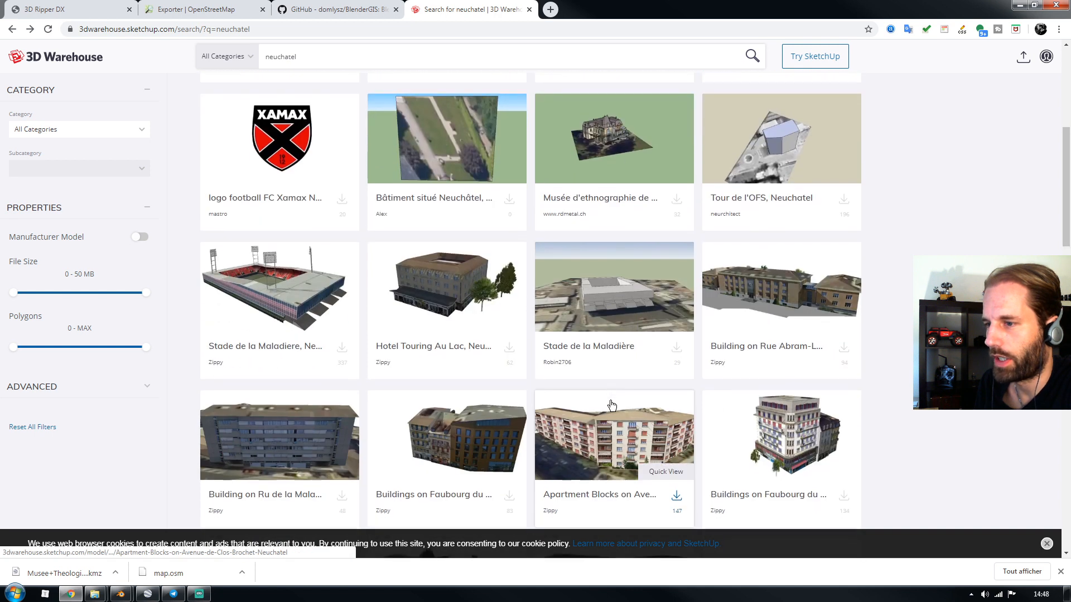
{"action": "scroll", "coordinate": [611, 405], "scroll_direction": "down", "scroll_amount": 1}
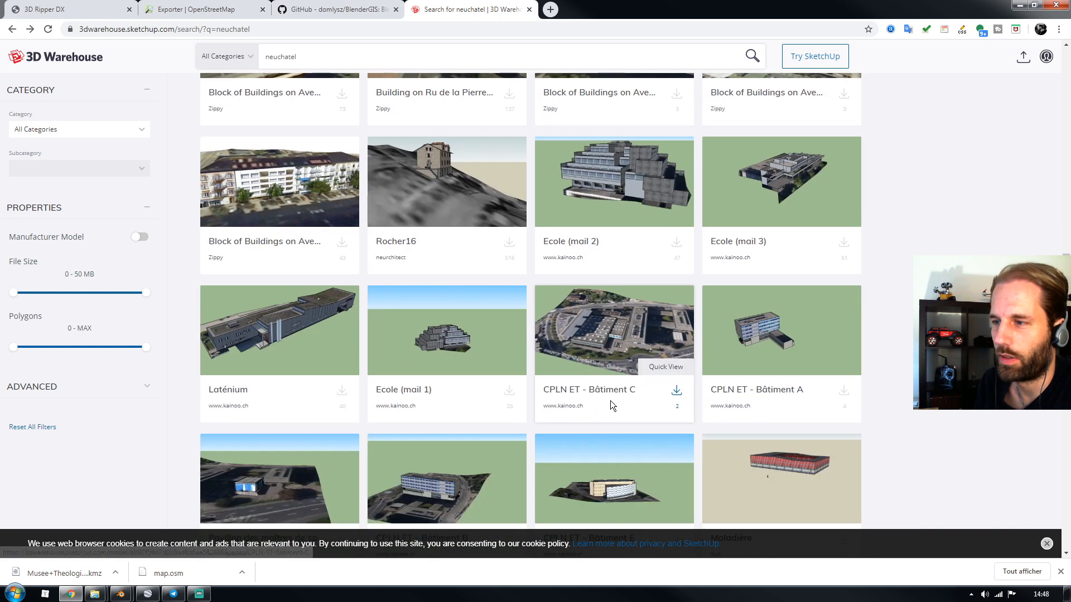
{"action": "scroll", "coordinate": [611, 405], "scroll_direction": "down", "scroll_amount": 2}
{"action": "scroll", "coordinate": [612, 406], "scroll_direction": "up", "scroll_amount": 15}
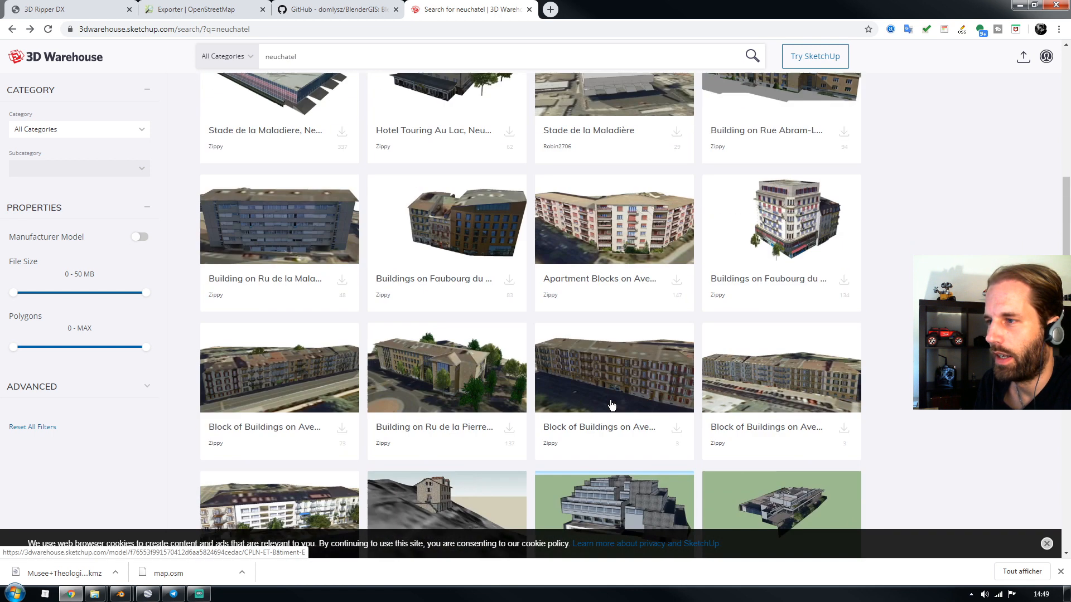
{"action": "scroll", "coordinate": [610, 400], "scroll_direction": "down", "scroll_amount": 3}
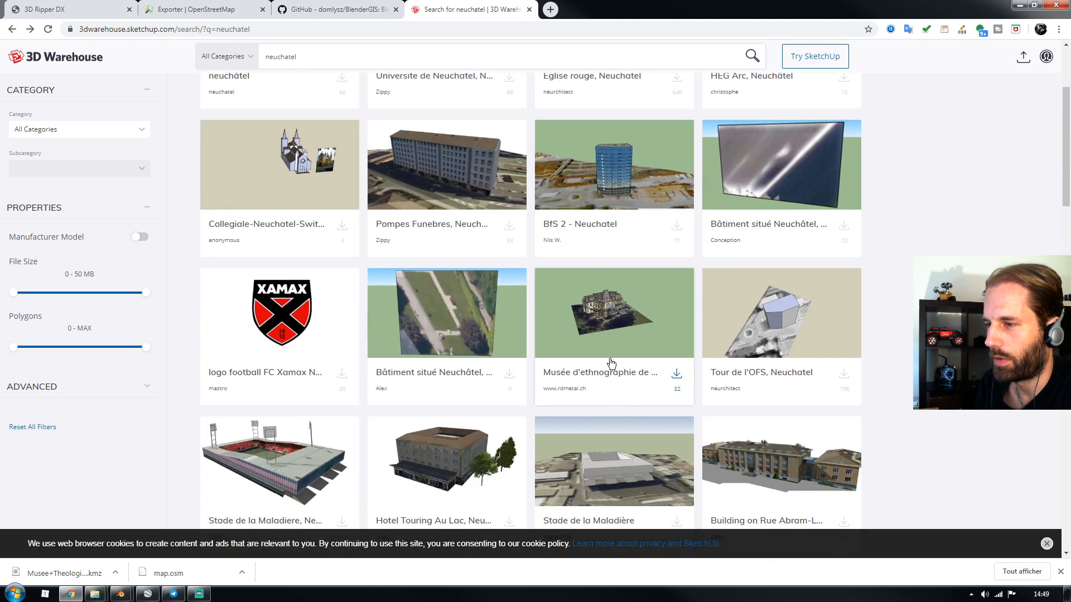
- Open the Musée d'ethnographie de Neuchâtel model page and download the model as Google Earth KMZ
{"action": "left_click", "coordinate": [611, 322]}
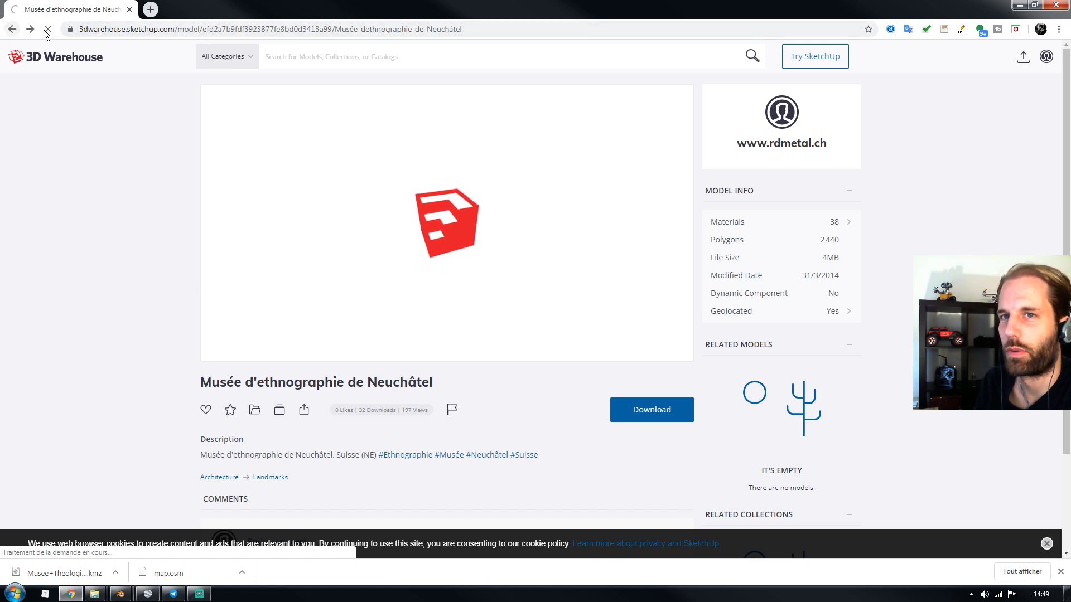
{"action": "left_click", "coordinate": [13, 29]}
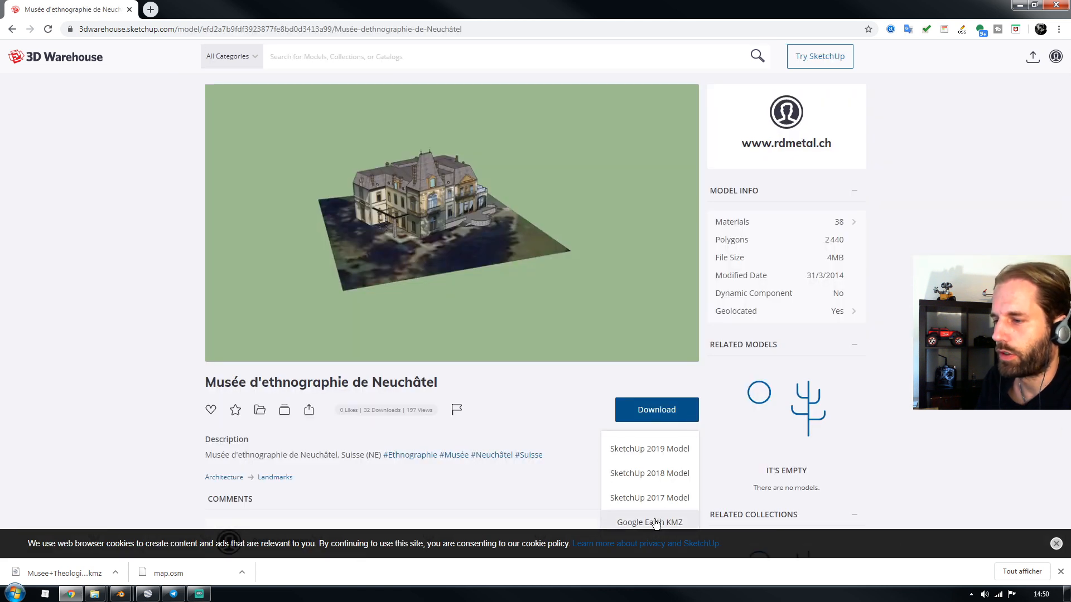
{"action": "left_click", "coordinate": [657, 522]}
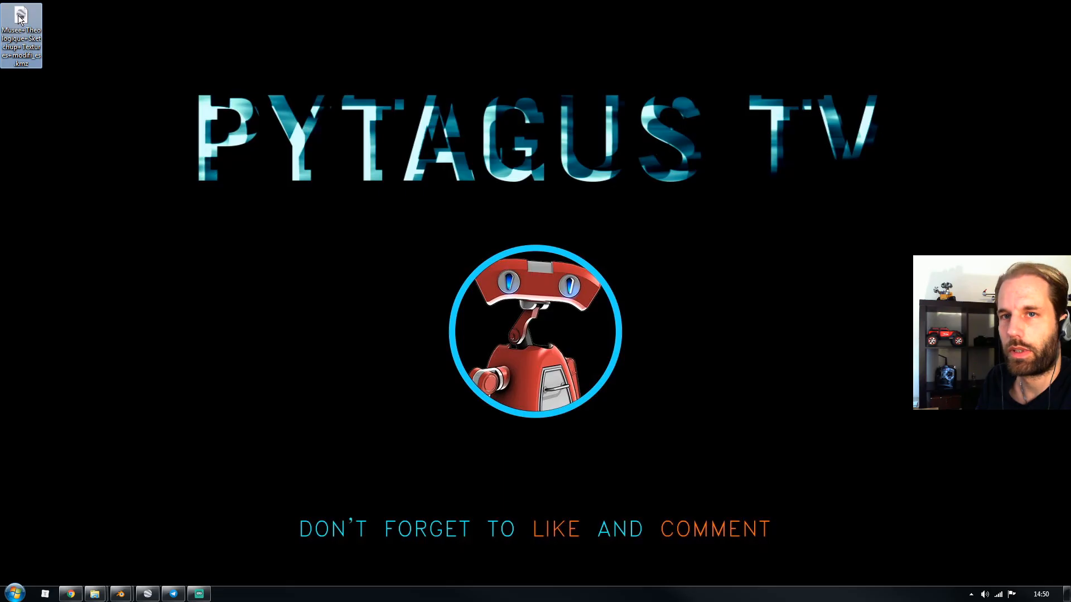
- Extract the downloaded museum KMZ file on the desktop into its own folder
{"action": "right_click", "coordinate": [19, 19]}
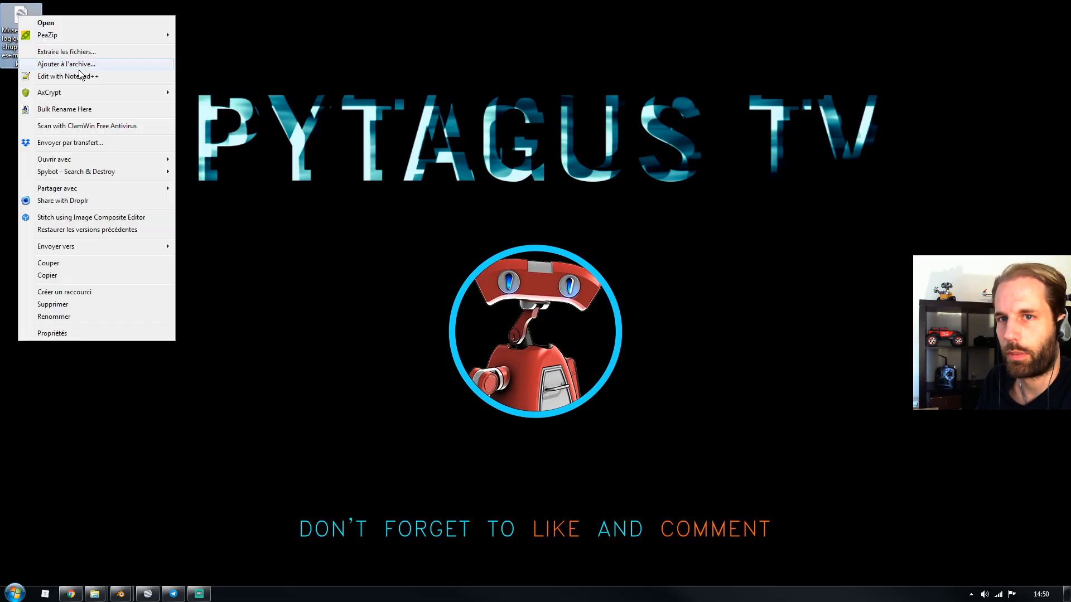
{"action": "left_click", "coordinate": [74, 51]}
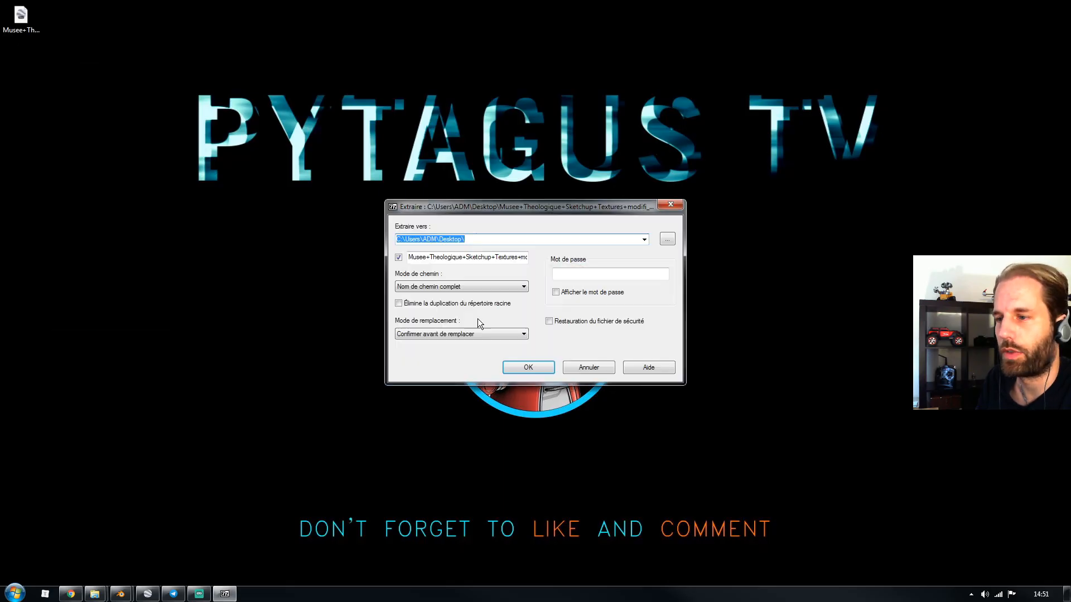
{"action": "left_click", "coordinate": [527, 366]}
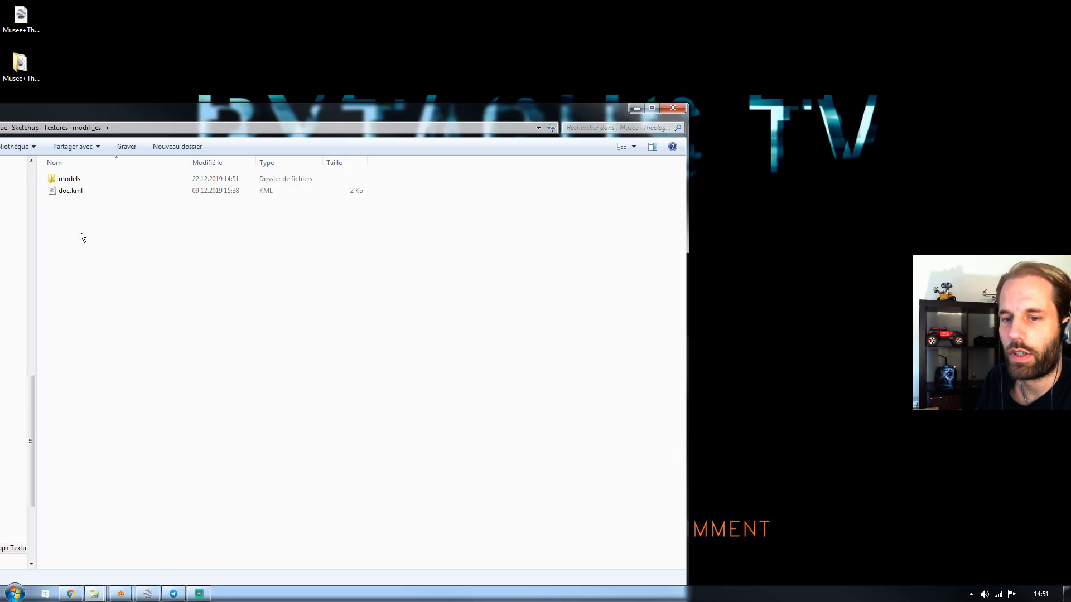
- Look through the extracted models folder and its untitled subfolder to review the DAE file and texture images
{"action": "double_click", "coordinate": [70, 179]}
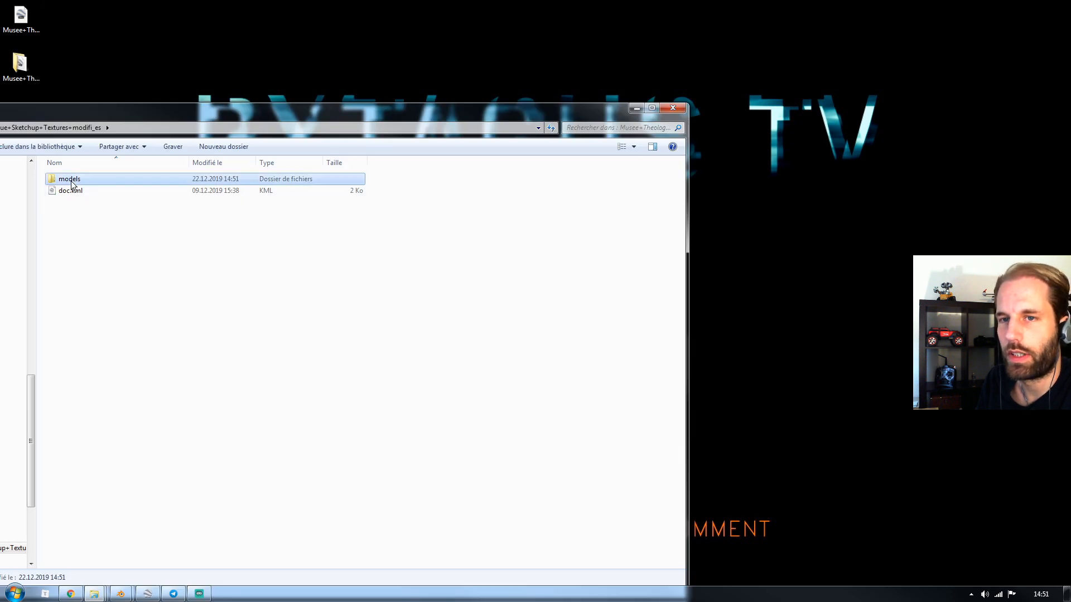
{"action": "left_click", "coordinate": [146, 199]}
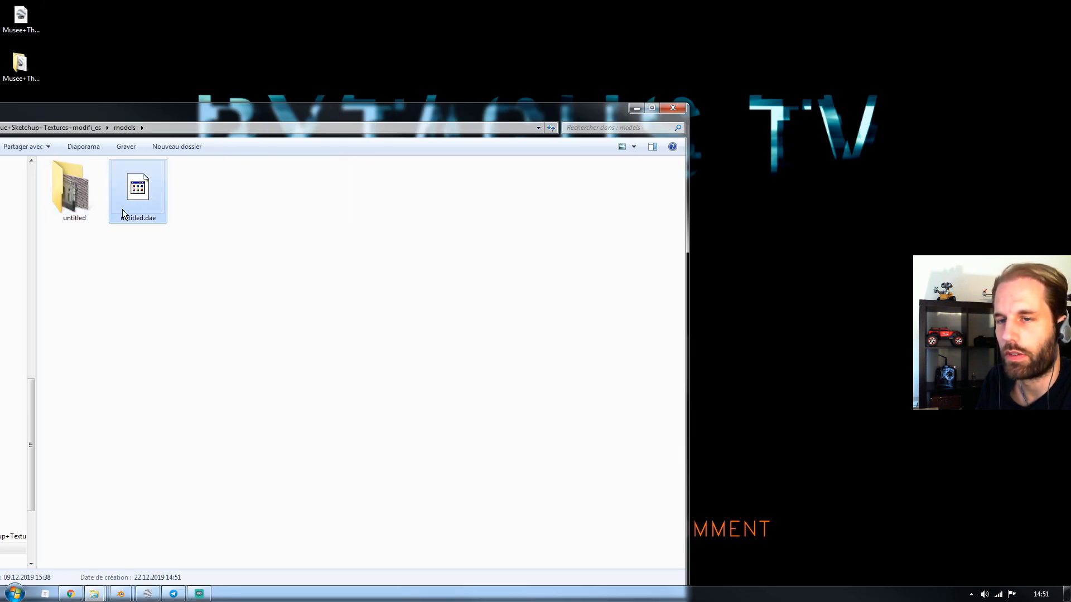
{"action": "double_click", "coordinate": [84, 189]}
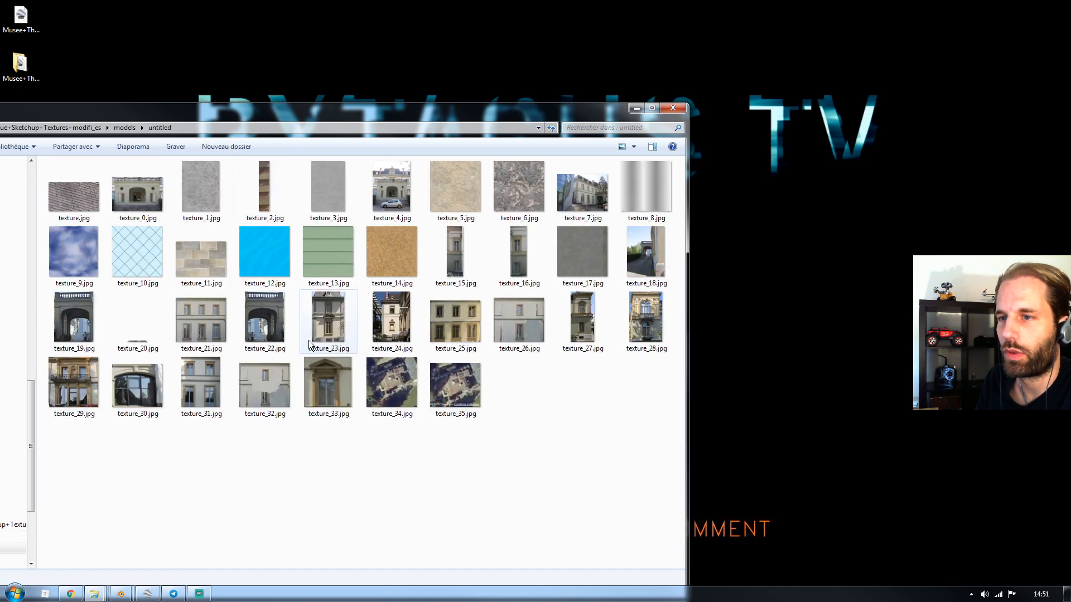
- Switch to the empty Blender scene and import untitled.dae as Collada from the extracted museum's models folder
{"action": "mouse_move", "coordinate": [121, 593]}
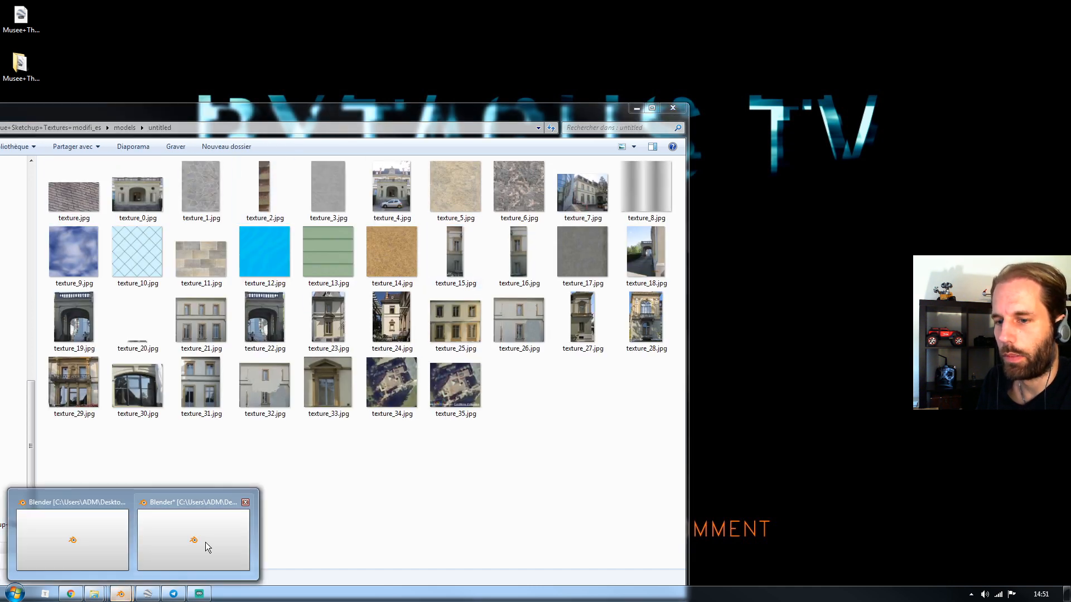
{"action": "left_click", "coordinate": [236, 537]}
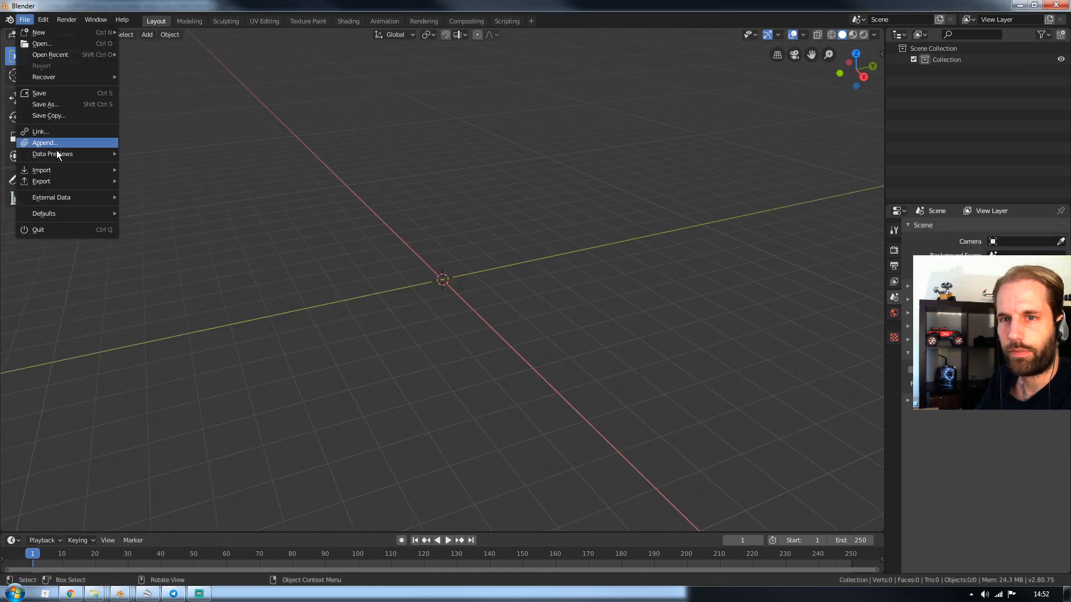
{"action": "mouse_move", "coordinate": [58, 171]}
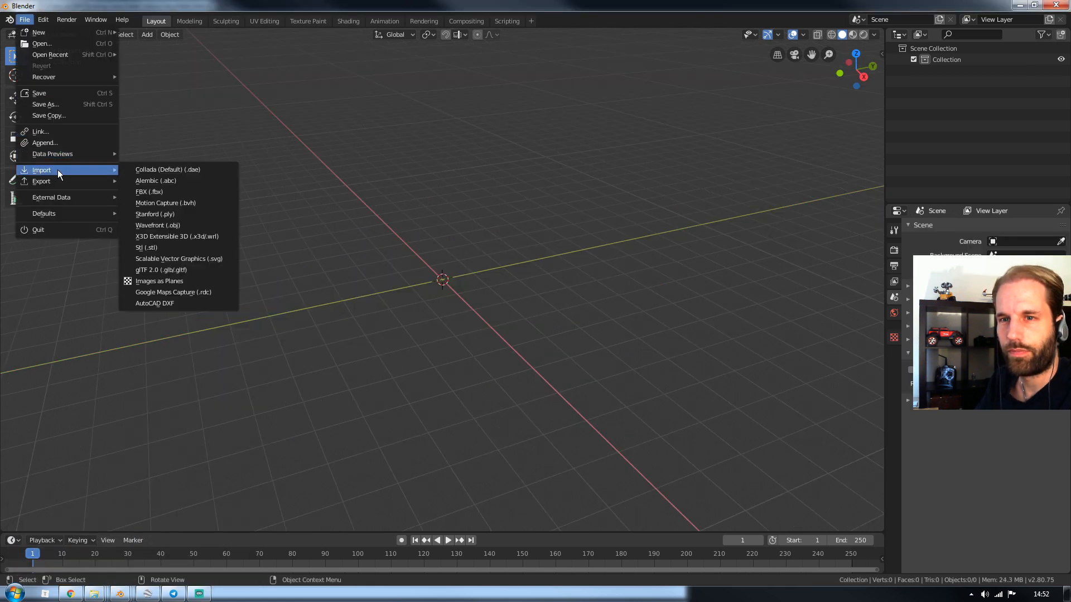
{"action": "left_click", "coordinate": [168, 170]}
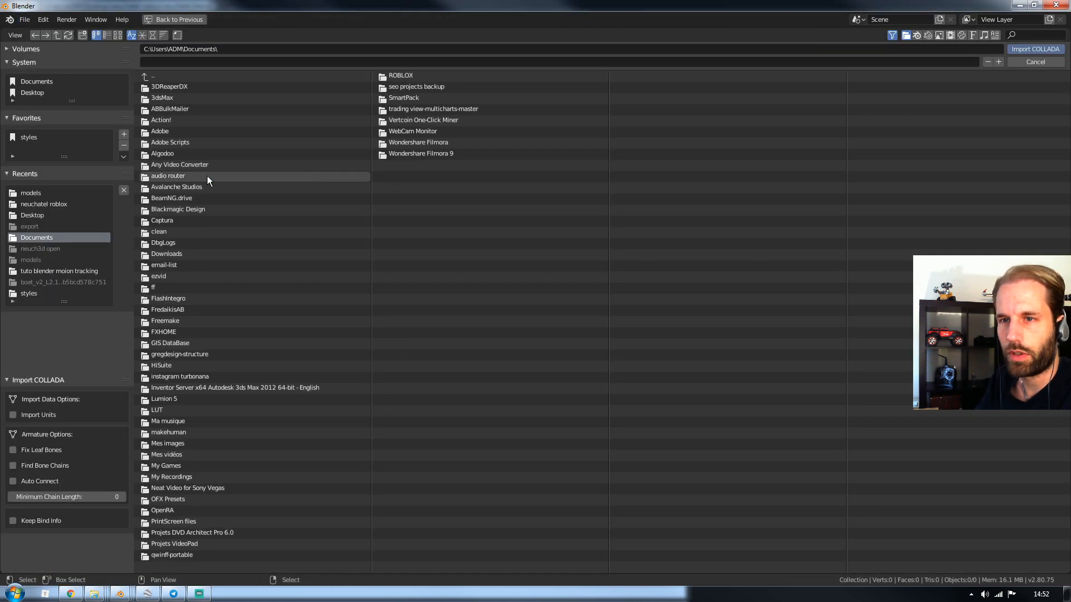
{"action": "left_click", "coordinate": [32, 93]}
{"action": "left_click", "coordinate": [178, 98]}
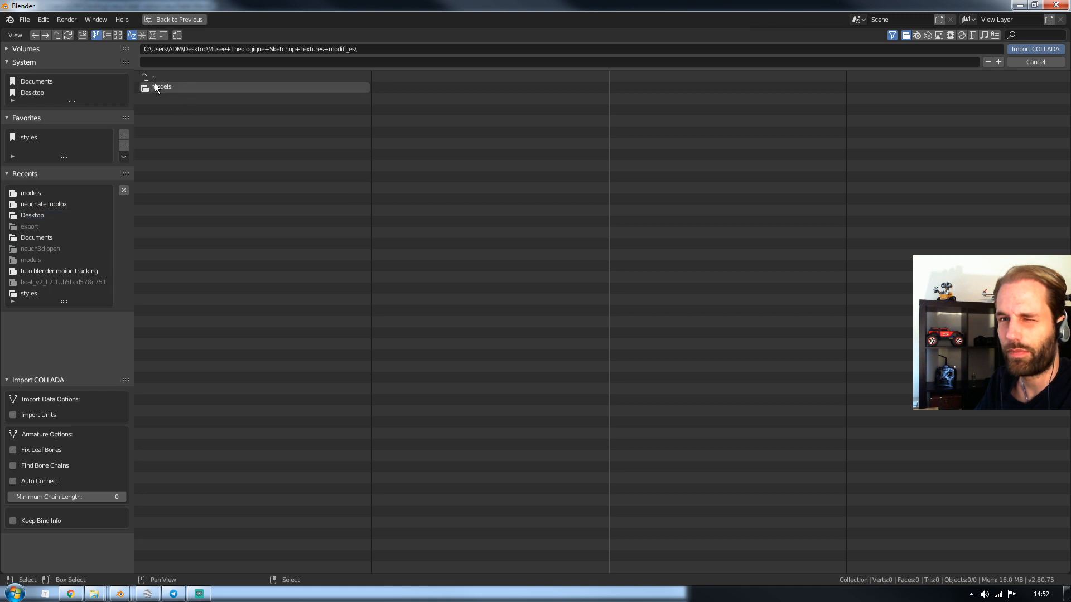
{"action": "left_click", "coordinate": [156, 88]}
{"action": "left_click", "coordinate": [166, 99]}
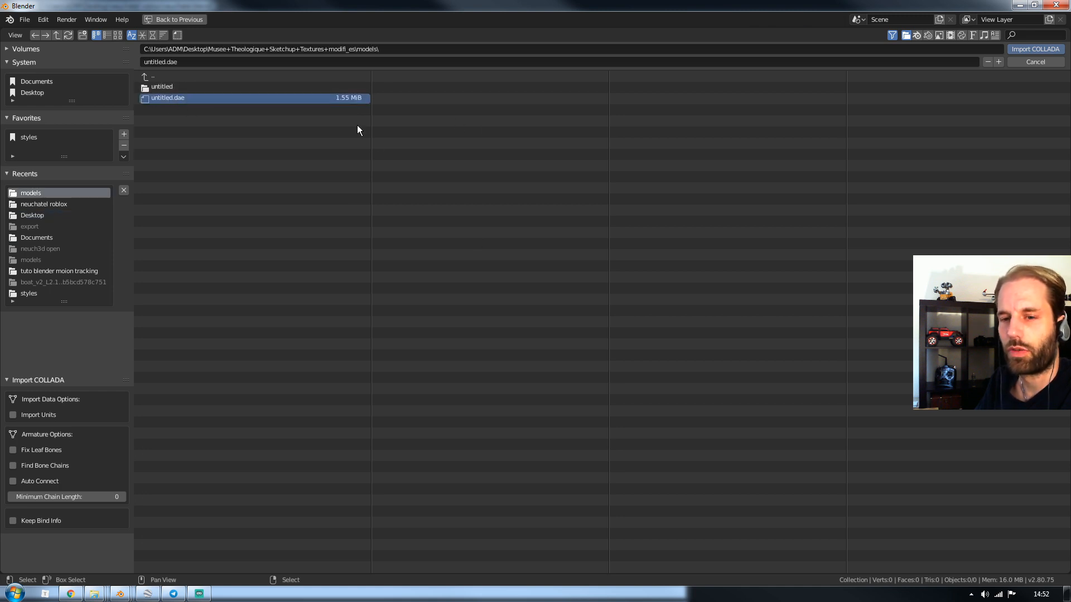
{"action": "left_click", "coordinate": [1026, 50]}
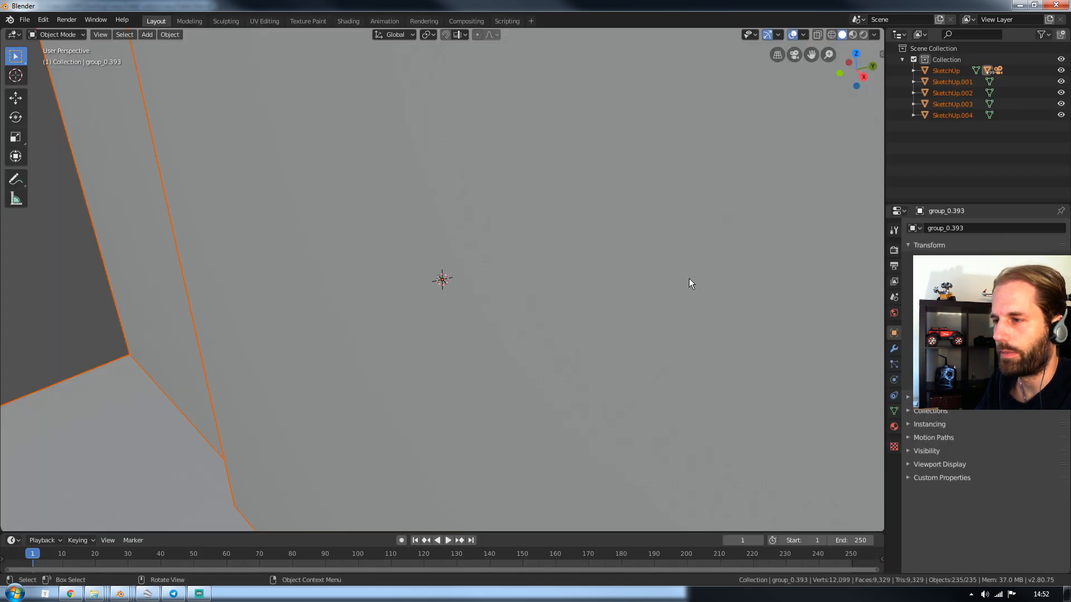
- Frame the whole imported museum and set the viewport shading to Look Dev to inspect its textures
{"action": "scroll", "coordinate": [472, 298], "scroll_direction": "down", "scroll_amount": 10}
{"action": "mouse_move", "coordinate": [472, 297]}
{"action": "middle_mouse_down"}
{"action": "mouse_move", "coordinate": [611, 286]}
{"action": "mouse_move", "coordinate": [611, 299]}
{"action": "mouse_move", "coordinate": [487, 295]}
{"action": "mouse_move", "coordinate": [396, 269]}
{"action": "mouse_move", "coordinate": [570, 290]}
{"action": "mouse_move", "coordinate": [604, 306]}
{"action": "mouse_move", "coordinate": [532, 310]}
{"action": "middle_mouse_up"}
{"action": "scroll", "coordinate": [611, 299], "scroll_direction": "up", "scroll_amount": 4}
{"action": "scroll", "coordinate": [527, 283], "scroll_direction": "down", "scroll_amount": 5}
{"action": "key", "text": "z"}
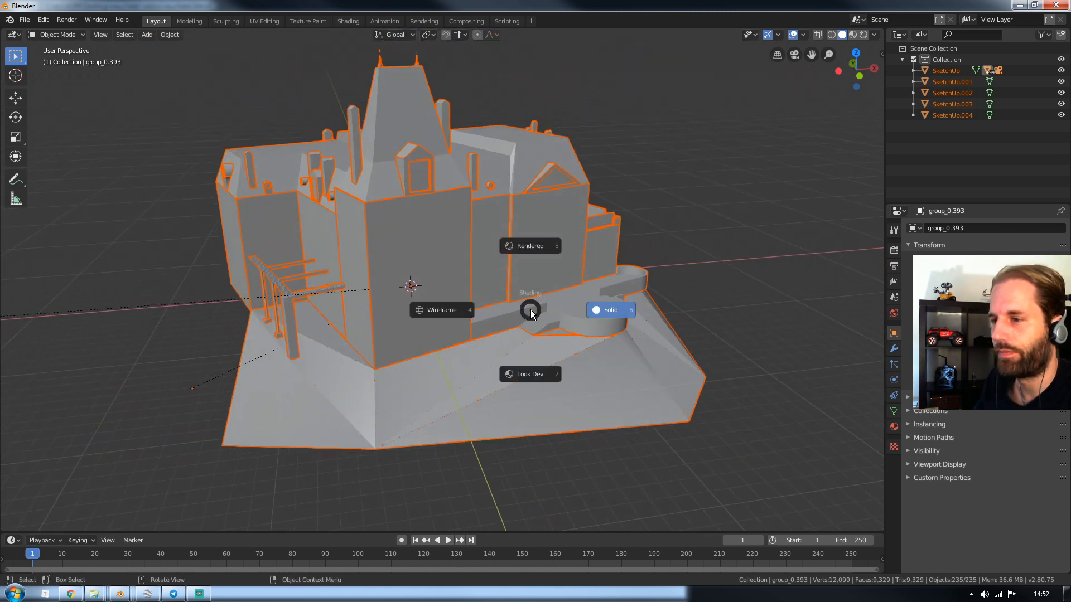
{"action": "left_click", "coordinate": [532, 376]}
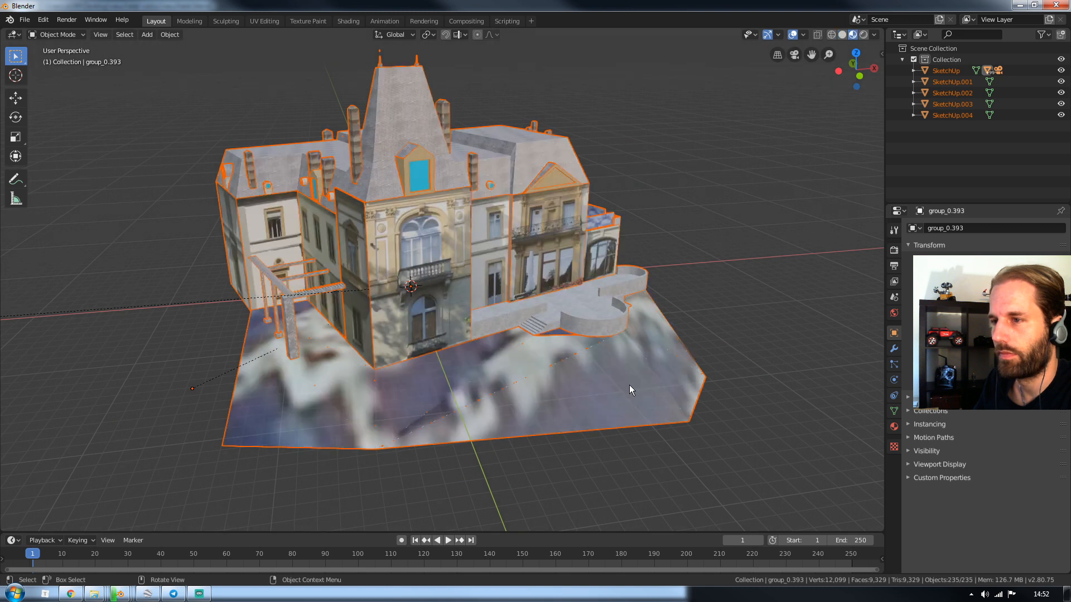
{"action": "mouse_move", "coordinate": [611, 364]}
{"action": "middle_mouse_down"}
{"action": "mouse_move", "coordinate": [334, 333]}
{"action": "mouse_move", "coordinate": [557, 344]}
{"action": "middle_mouse_up"}
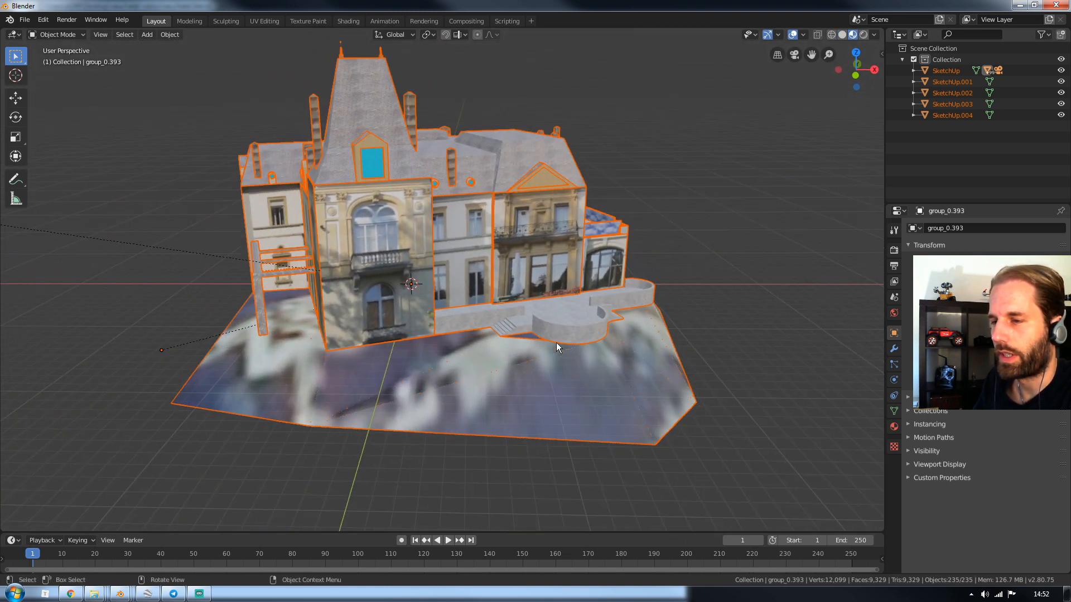
- In edit mode with face selection, select the textured ground faces around the museum and delete them
{"action": "key", "text": "Tab"}
{"action": "right_click", "coordinate": [540, 382]}
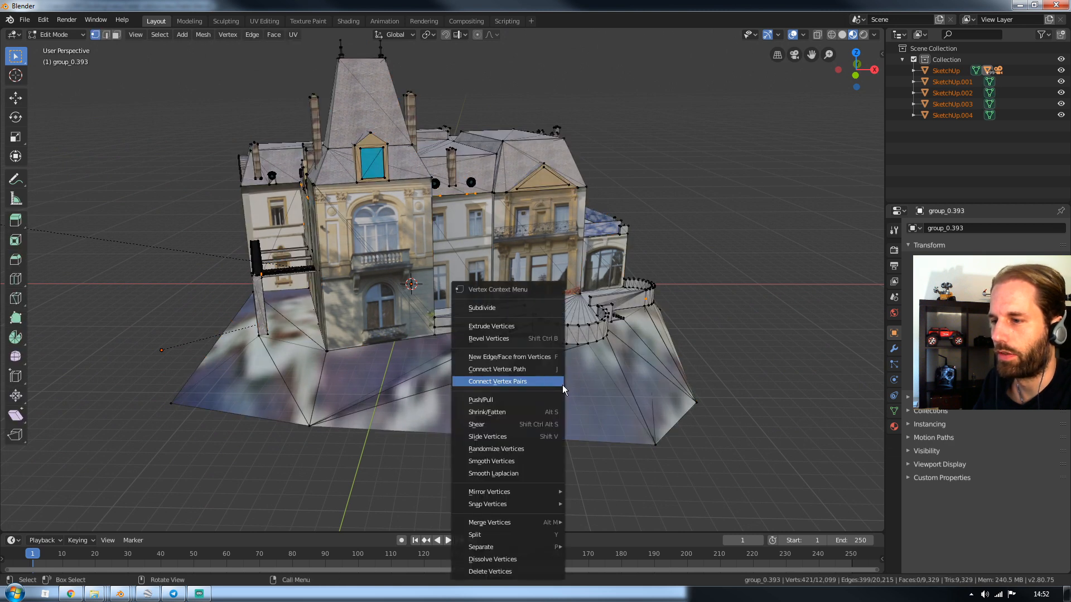
{"action": "left_click", "coordinate": [203, 35]}
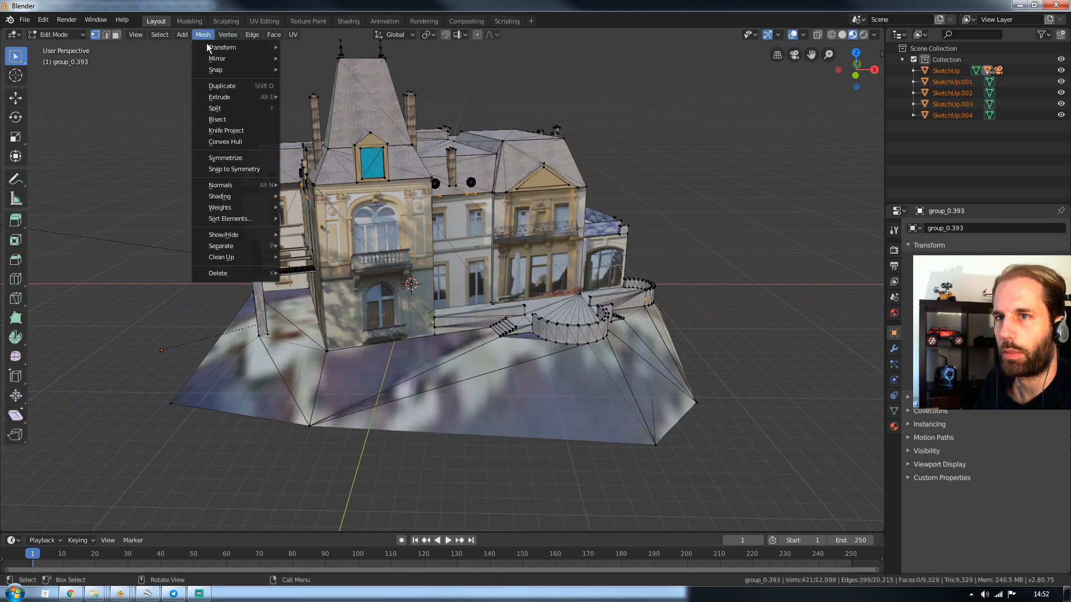
{"action": "key", "text": "3"}
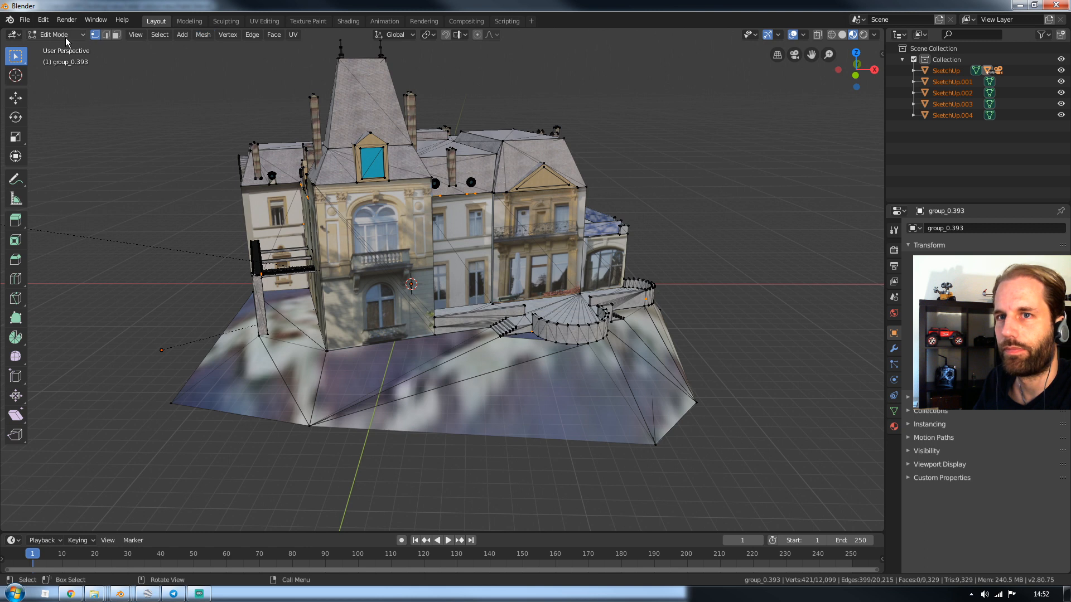
{"action": "left_click", "coordinate": [451, 355]}
{"action": "left_click", "coordinate": [451, 354], "text": "shift"}
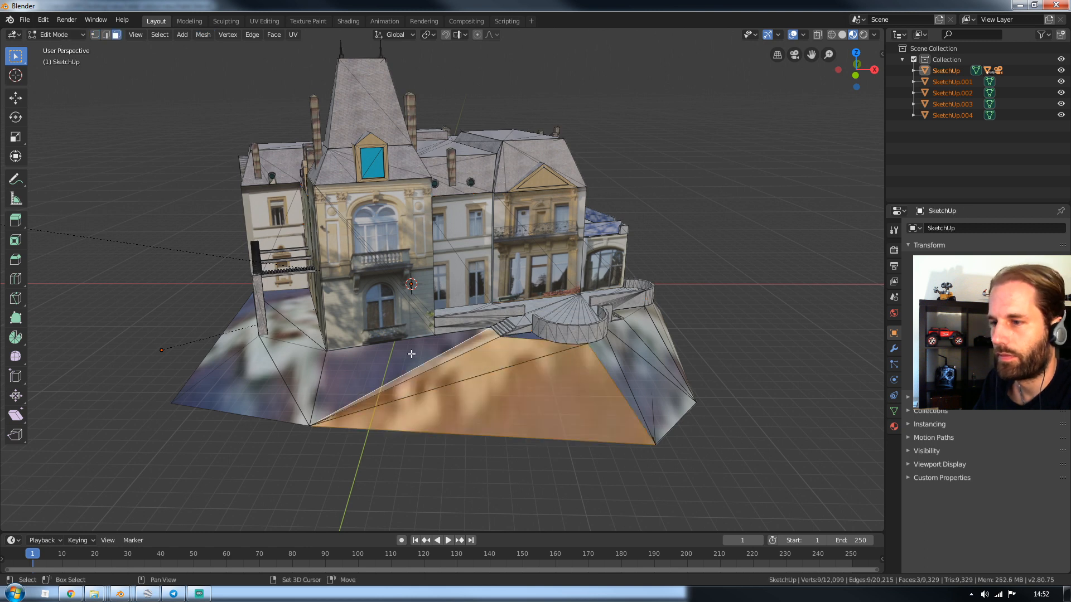
{"action": "left_click", "coordinate": [343, 372], "text": "shift"}
{"action": "left_click", "coordinate": [304, 368], "text": "shift"}
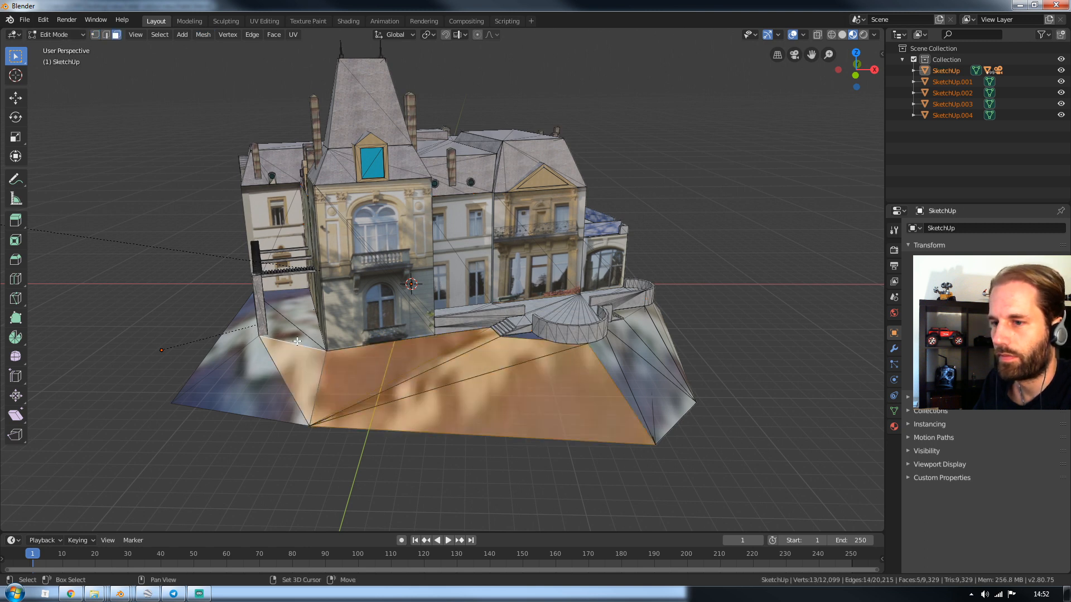
{"action": "left_click", "coordinate": [294, 337], "text": "shift"}
{"action": "left_click", "coordinate": [282, 329], "text": "shift"}
{"action": "left_click", "coordinate": [229, 346], "text": "shift"}
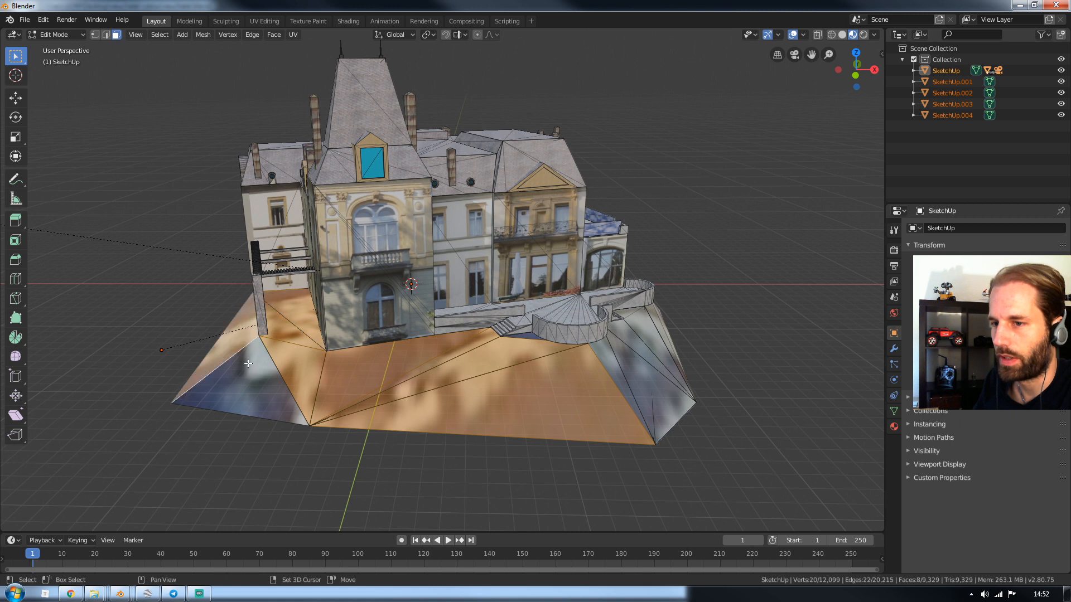
{"action": "left_click", "coordinate": [242, 385], "text": "shift"}
{"action": "left_click", "coordinate": [625, 385], "text": "shift"}
{"action": "left_click", "coordinate": [658, 390], "text": "shift"}
{"action": "left_click", "coordinate": [644, 343], "text": "shift"}
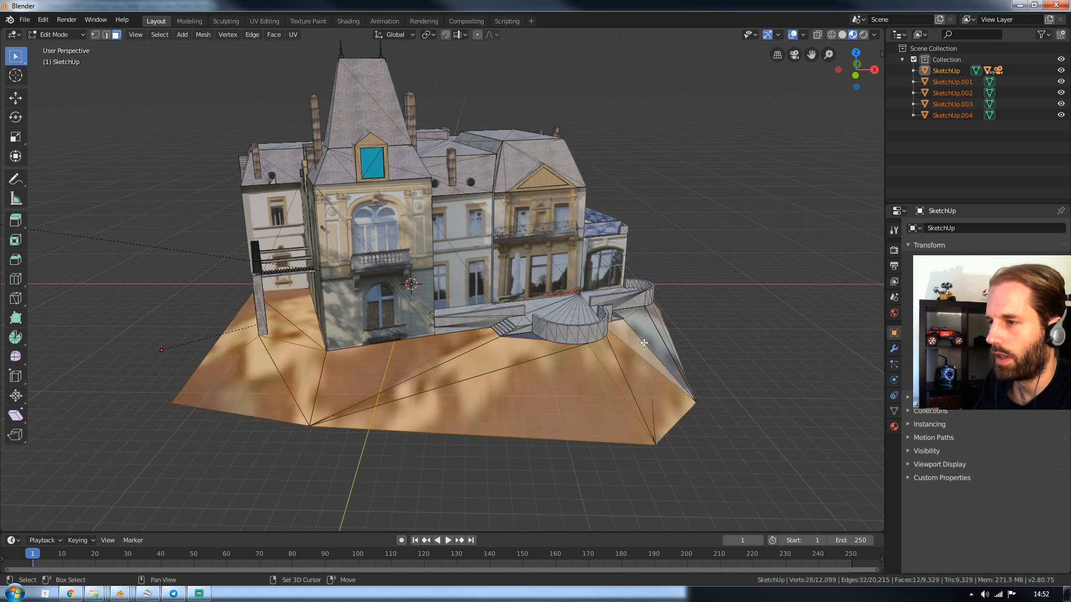
{"action": "left_click", "coordinate": [659, 326], "text": "shift"}
{"action": "left_click", "coordinate": [650, 331], "text": "shift"}
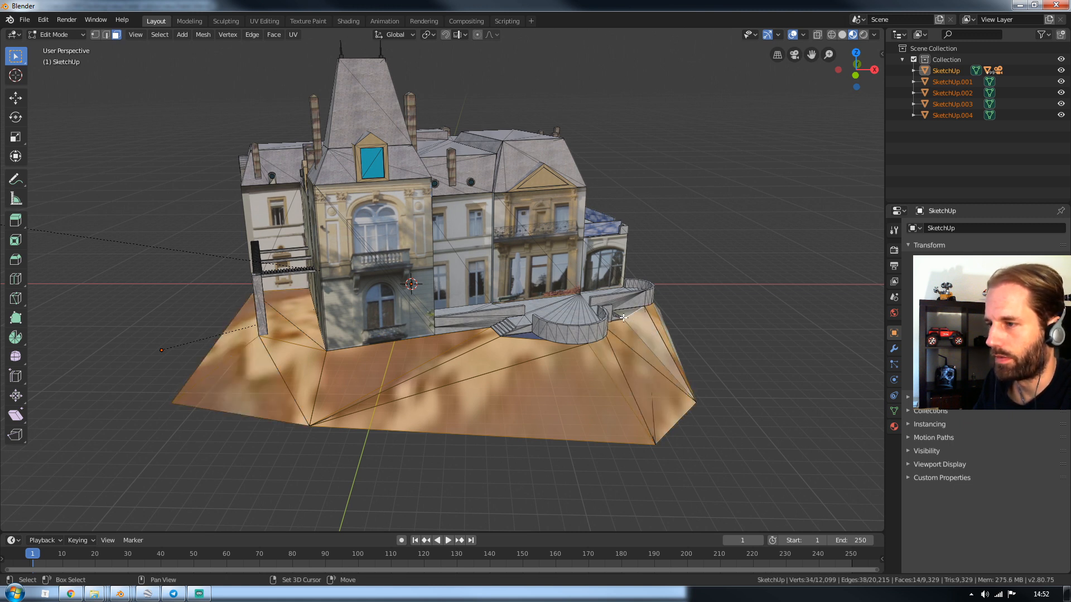
{"action": "left_click", "coordinate": [625, 315], "text": "shift"}
{"action": "middle_click_drag", "start_coordinate": [677, 350], "coordinate": [665, 377]}
{"action": "left_click", "coordinate": [564, 399], "text": "shift"}
{"action": "left_click", "coordinate": [574, 375], "text": "shift"}
{"action": "left_click", "coordinate": [567, 375], "text": "shift"}
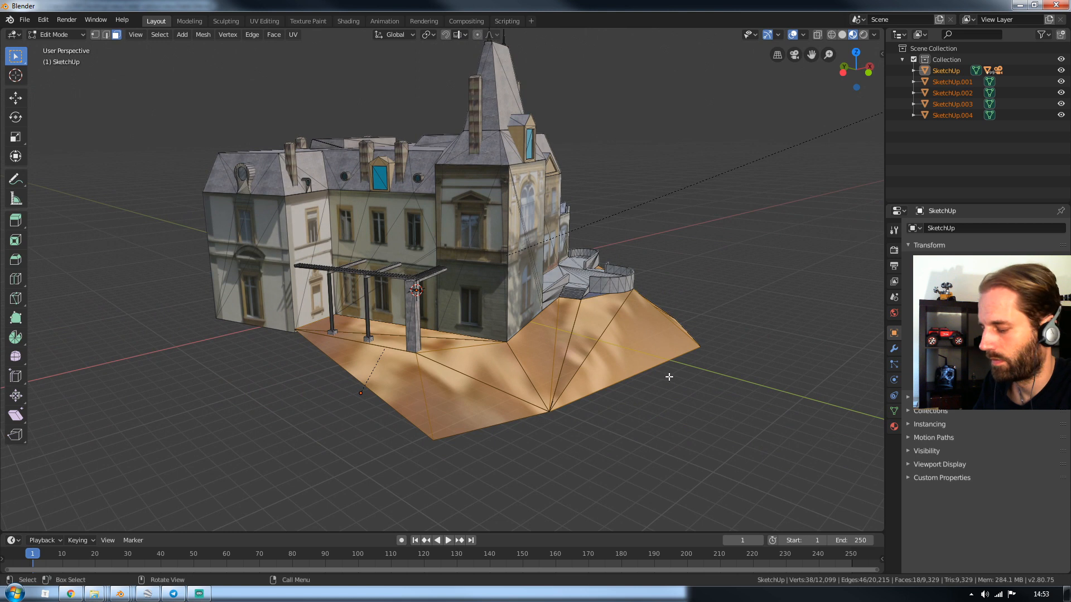
{"action": "key", "text": "x"}
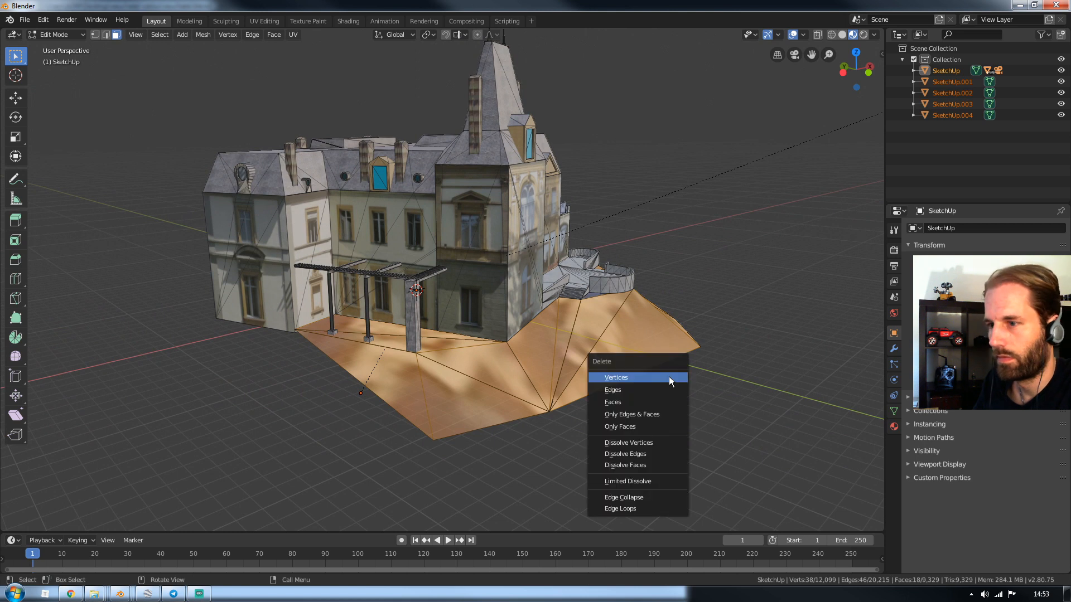
{"action": "left_click", "coordinate": [618, 402]}
- Select the untextured ground faces left beside the pergola and below the terrace, and delete them
{"action": "left_click", "coordinate": [569, 365]}
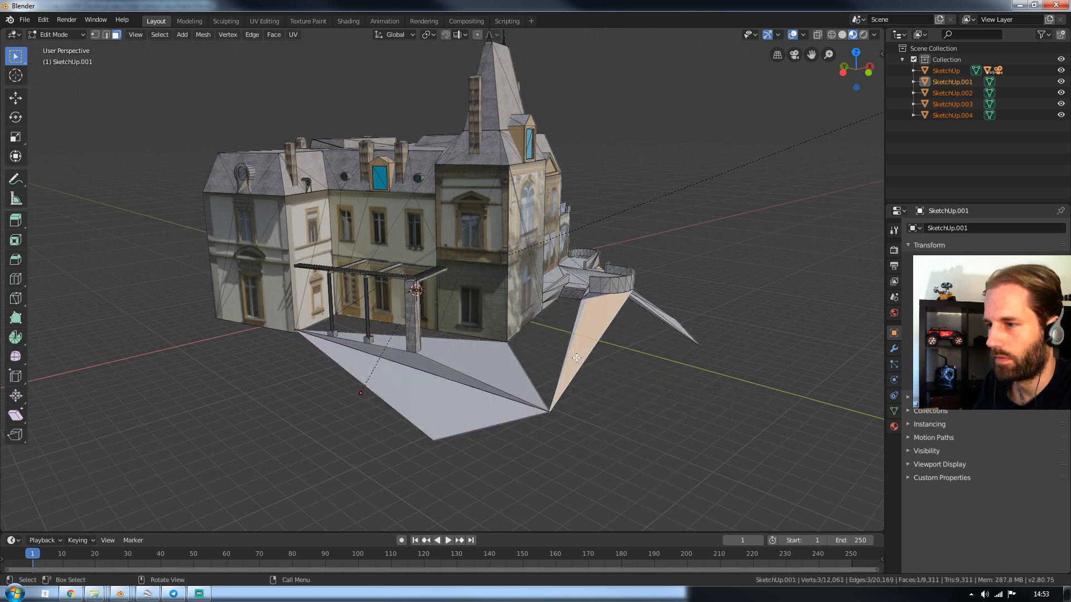
{"action": "left_click", "coordinate": [577, 322], "text": "shift"}
{"action": "left_click", "coordinate": [498, 373], "text": "shift"}
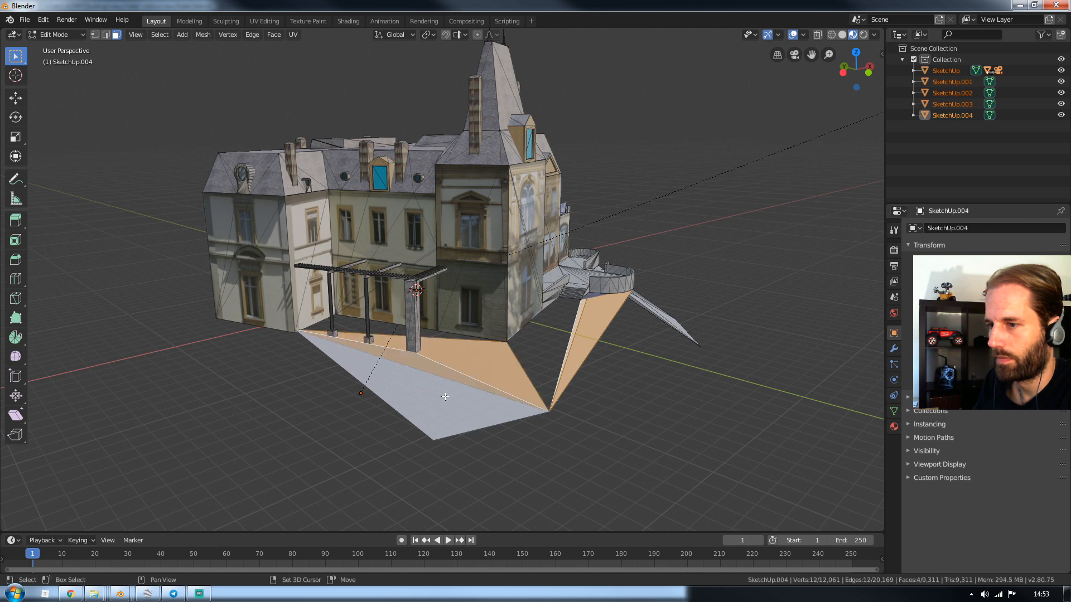
{"action": "left_click", "coordinate": [443, 394], "text": "shift"}
{"action": "mouse_move", "coordinate": [598, 378]}
{"action": "middle_mouse_down"}
{"action": "mouse_move", "coordinate": [602, 393]}
{"action": "mouse_move", "coordinate": [573, 405]}
{"action": "middle_mouse_up"}
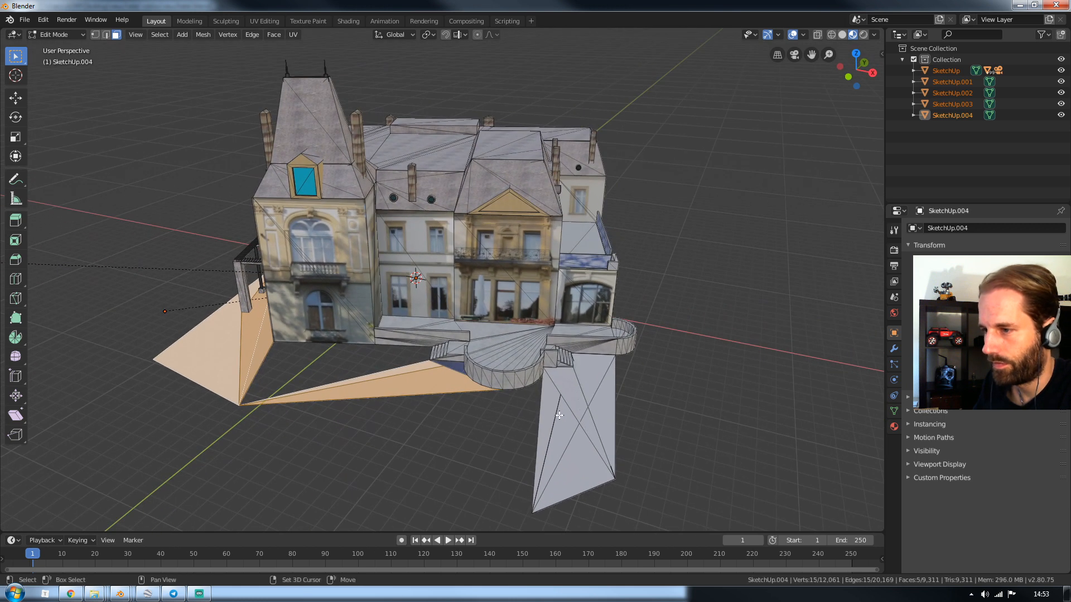
{"action": "left_click", "coordinate": [557, 417], "text": "shift"}
{"action": "left_click", "coordinate": [575, 442], "text": "shift"}
{"action": "left_click", "coordinate": [583, 446], "text": "shift"}
{"action": "left_click", "coordinate": [596, 426], "text": "shift"}
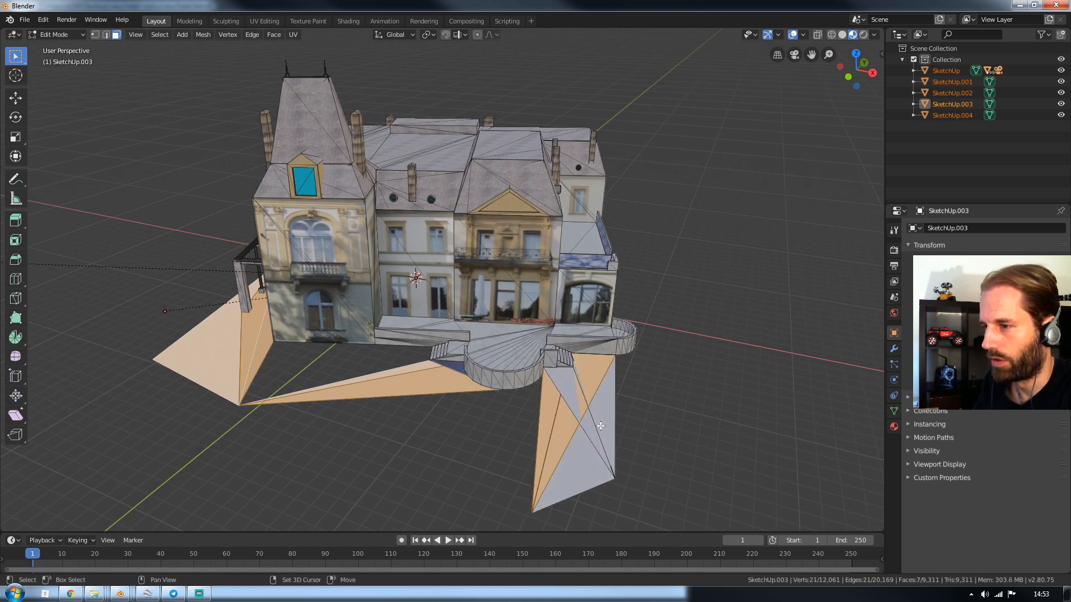
{"action": "left_click", "coordinate": [583, 419], "text": "shift"}
{"action": "left_click", "coordinate": [583, 446], "text": "shift"}
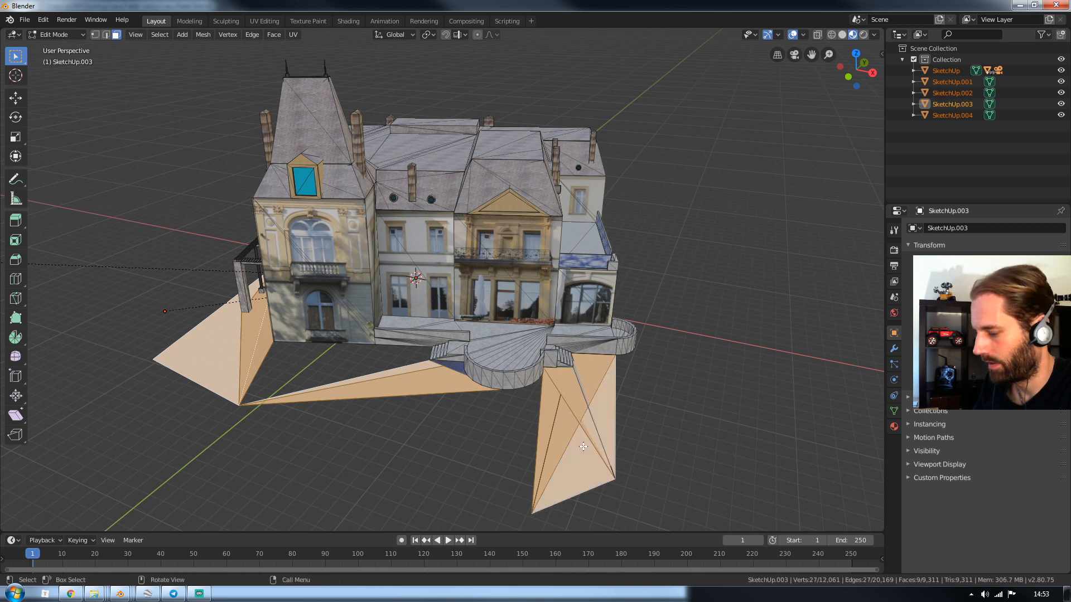
{"action": "key", "text": "x"}
{"action": "left_click", "coordinate": [583, 446]}
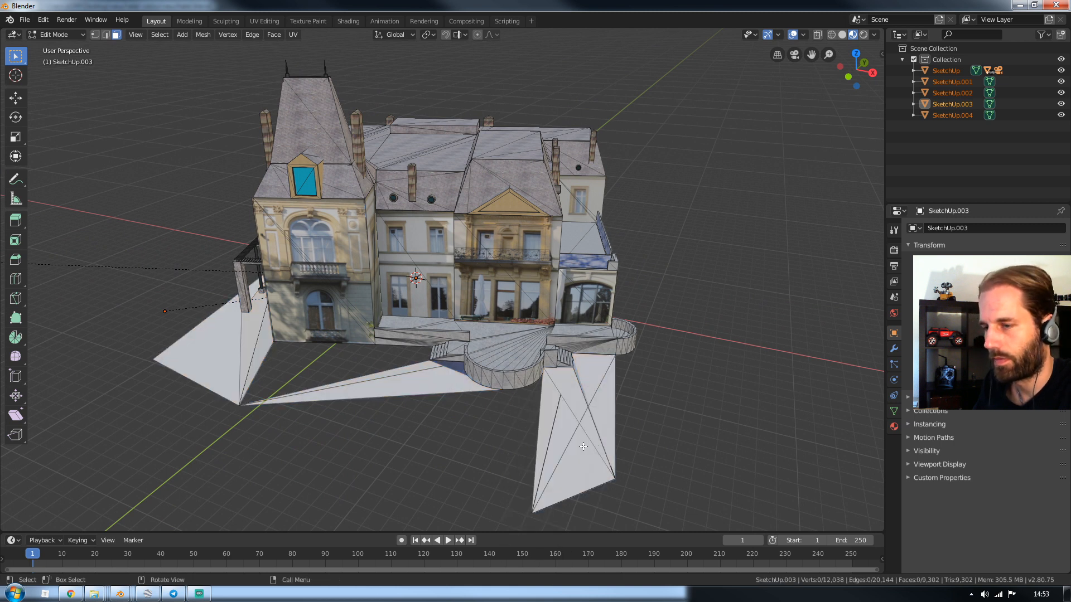
- Switch to vertex selection and delete the vertex at the front outer corner of the ground patch below the terrace
{"action": "middle_click_drag", "start_coordinate": [582, 446], "coordinate": [596, 439]}
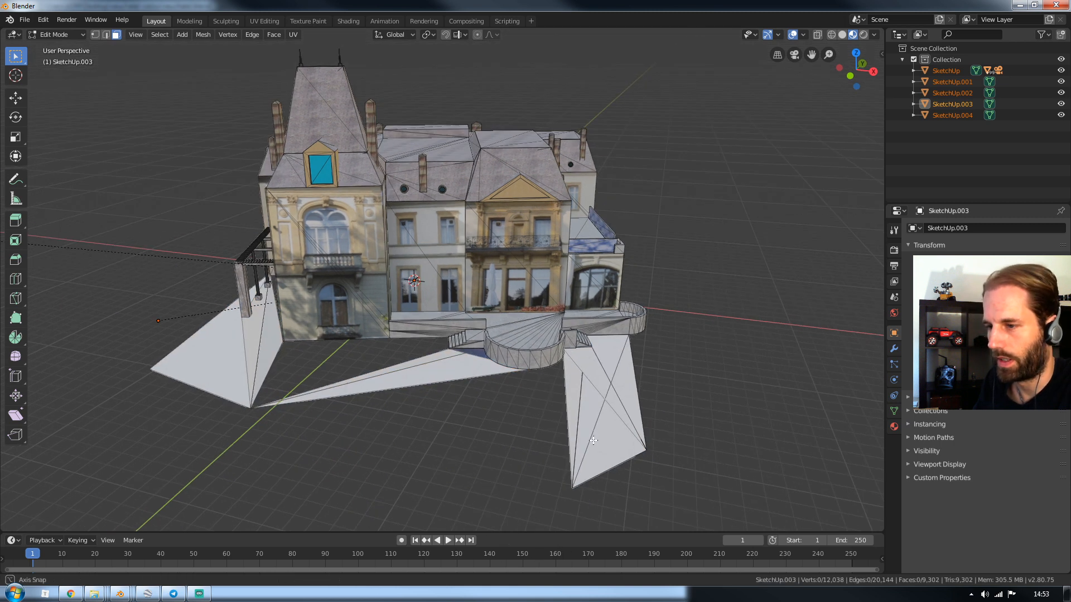
{"action": "left_click", "coordinate": [251, 36]}
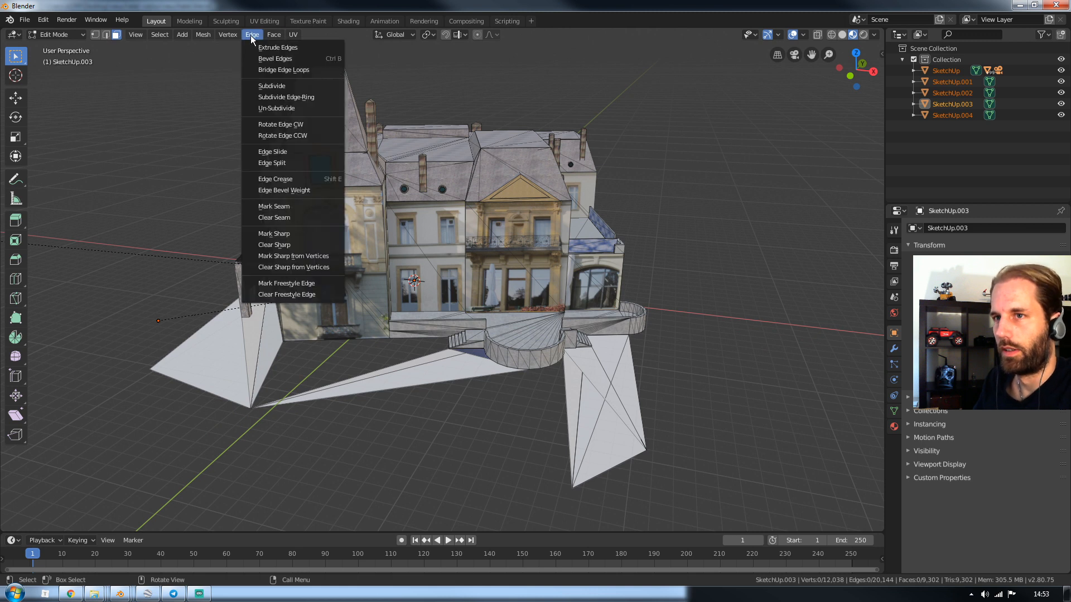
{"action": "left_click", "coordinate": [95, 34]}
{"action": "left_click_drag", "start_coordinate": [534, 452], "coordinate": [603, 512]}
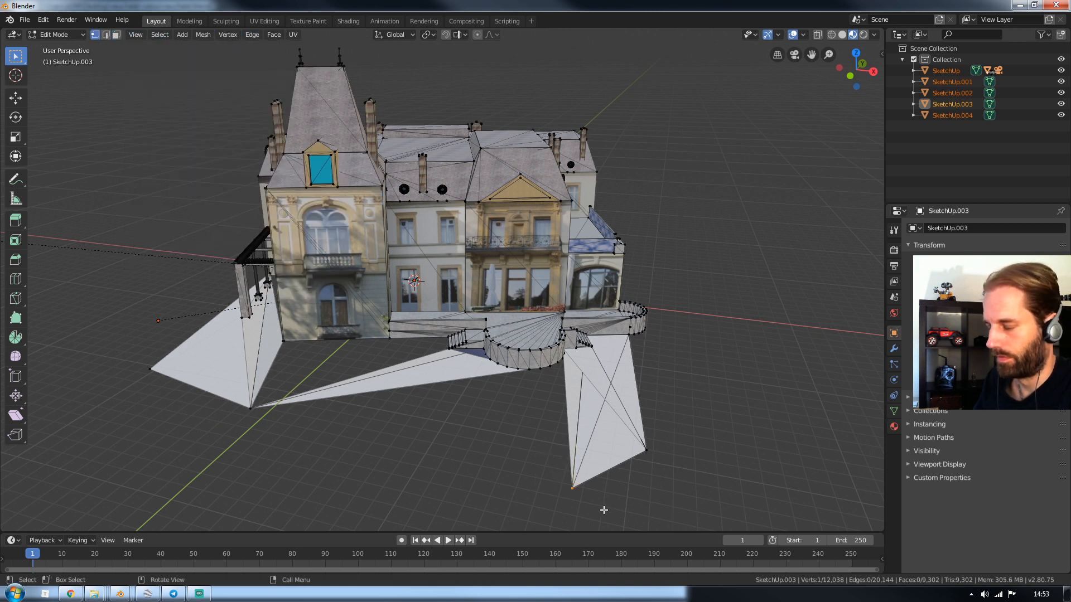
{"action": "key", "text": "x"}
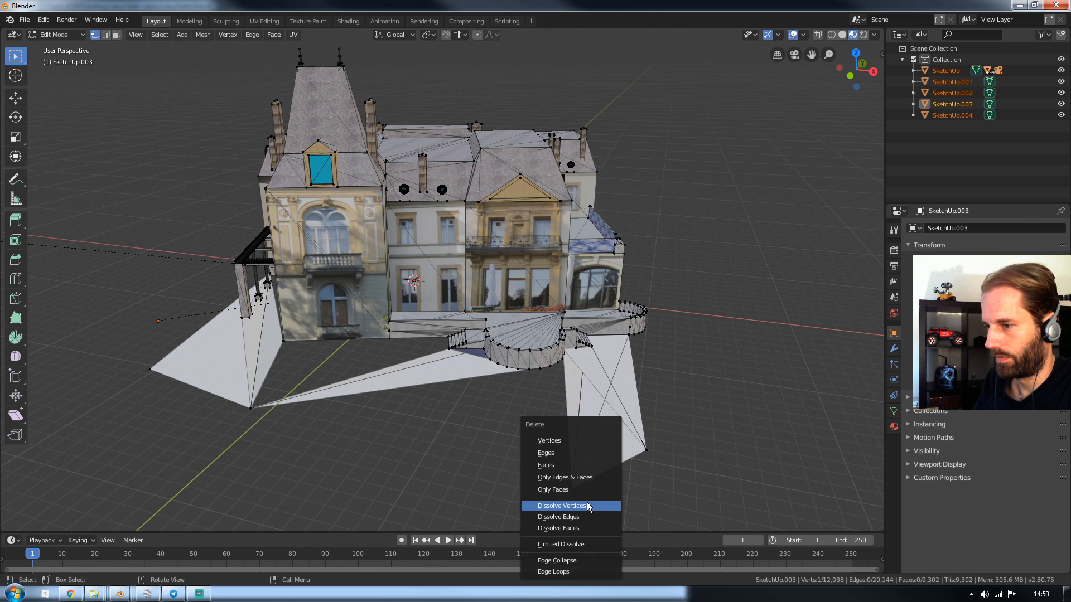
{"action": "left_click", "coordinate": [550, 440]}
- In wireframe shading, box-select and delete all overlapping vertices at both outer corners of the ground patch below the terrace
{"action": "key", "text": "z"}
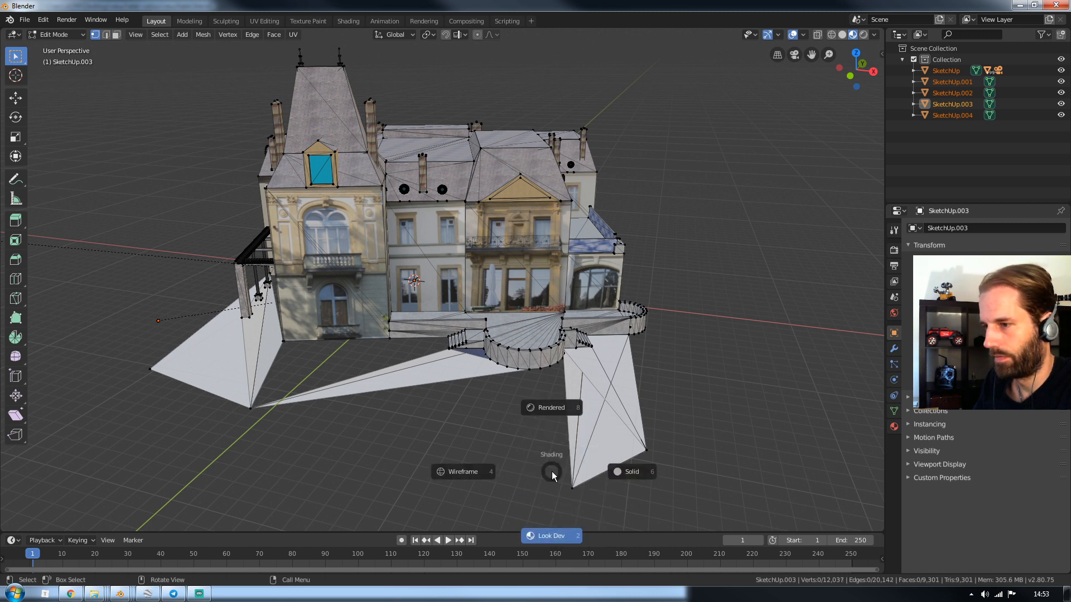
{"action": "left_click", "coordinate": [477, 468]}
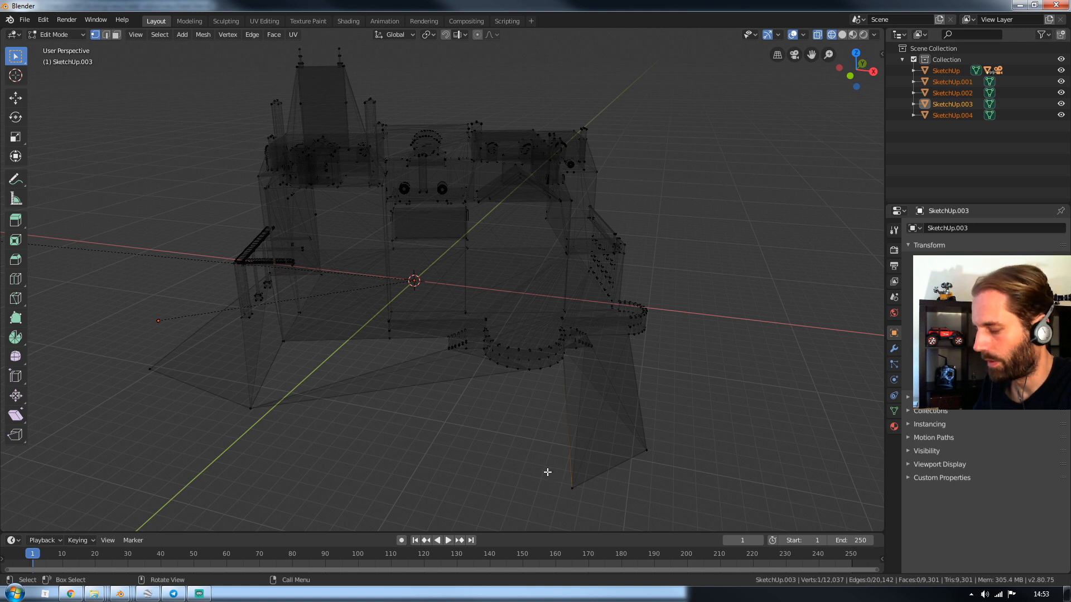
{"action": "left_click_drag", "start_coordinate": [541, 470], "coordinate": [631, 513]}
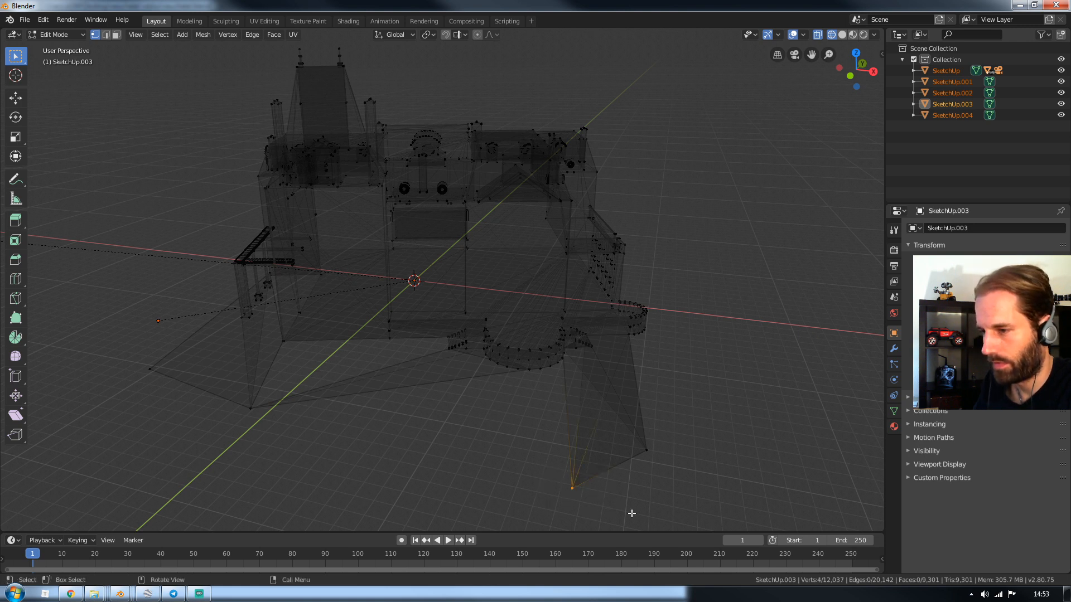
{"action": "key", "text": "x"}
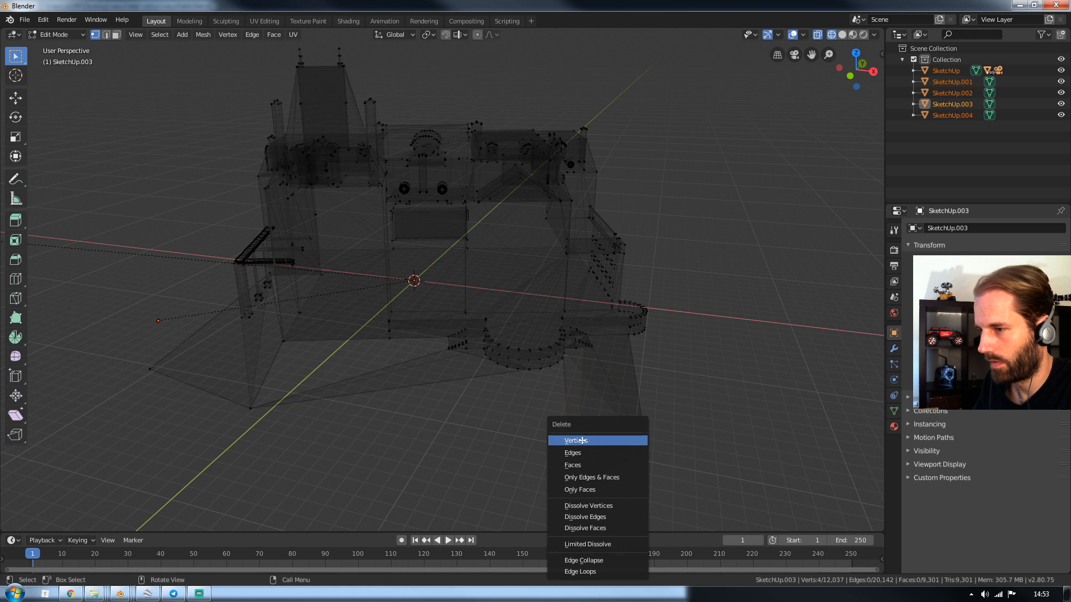
{"action": "left_click", "coordinate": [632, 440]}
{"action": "left_click_drag", "start_coordinate": [617, 436], "coordinate": [648, 458]}
{"action": "key", "text": "x"}
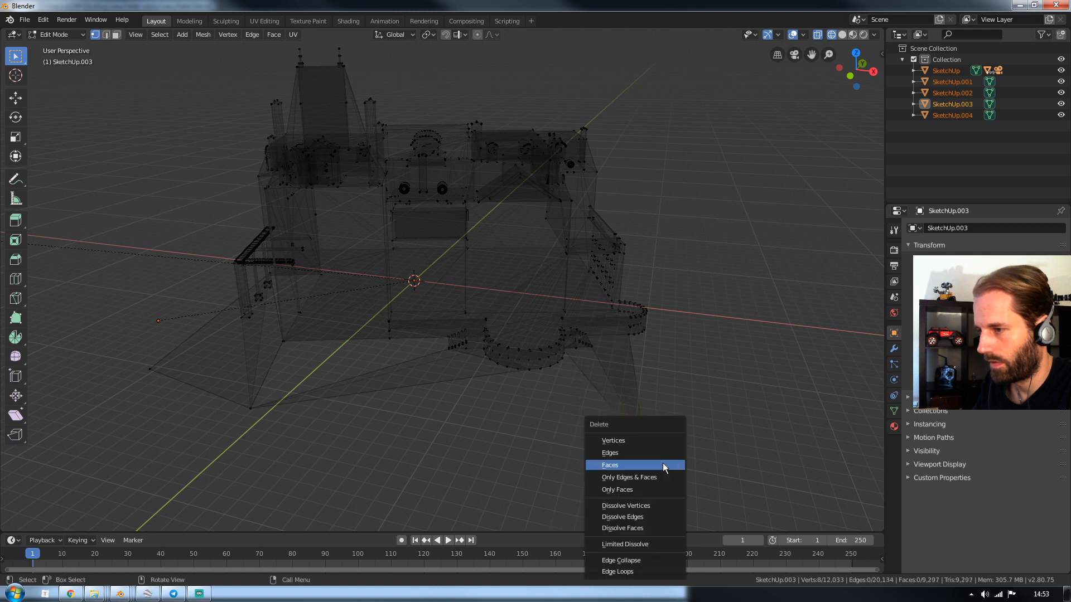
{"action": "left_click", "coordinate": [615, 442]}
{"action": "key", "text": "x"}
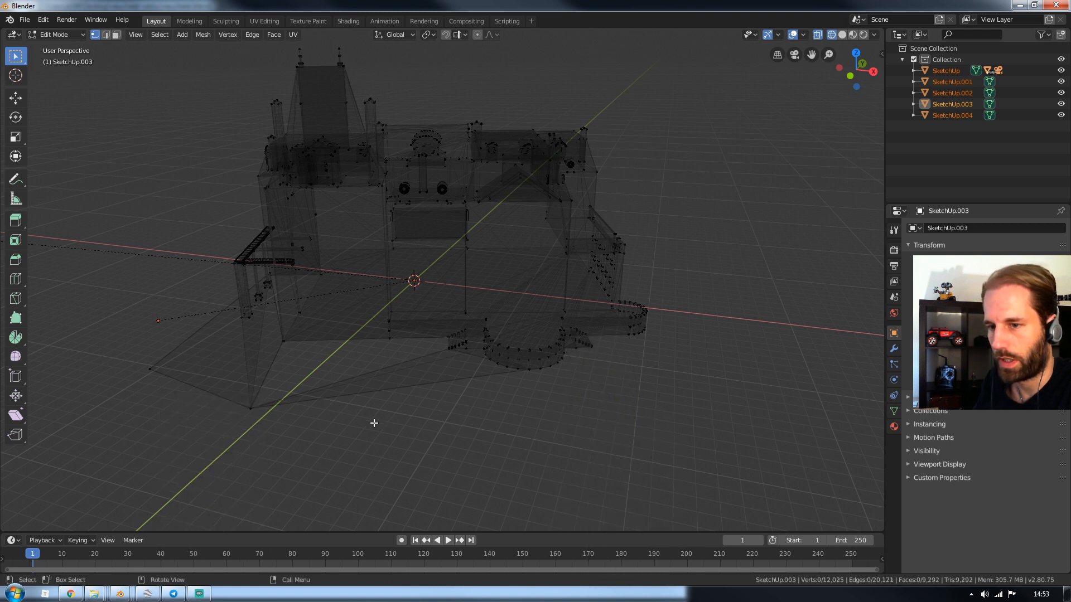
- Delete the overlapping vertices at the two outer ground corners on the pergola side of the museum
{"action": "key", "text": "b"}
{"action": "left_click_drag", "start_coordinate": [302, 431], "coordinate": [154, 369]}
{"action": "key", "text": "x"}
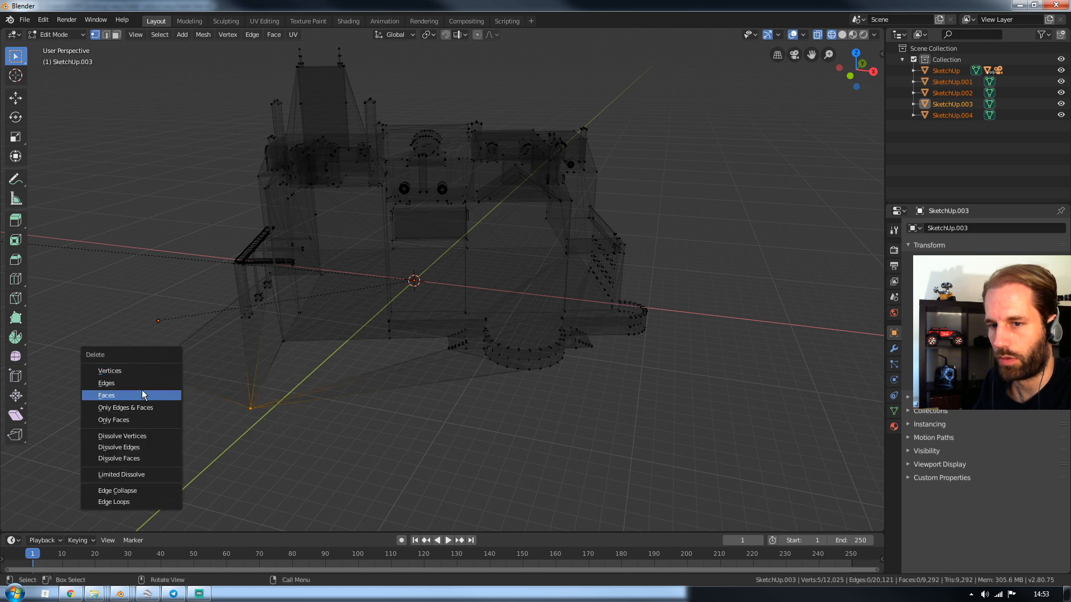
{"action": "left_click", "coordinate": [120, 370]}
{"action": "left_click", "coordinate": [149, 369]}
{"action": "key", "text": "x"}
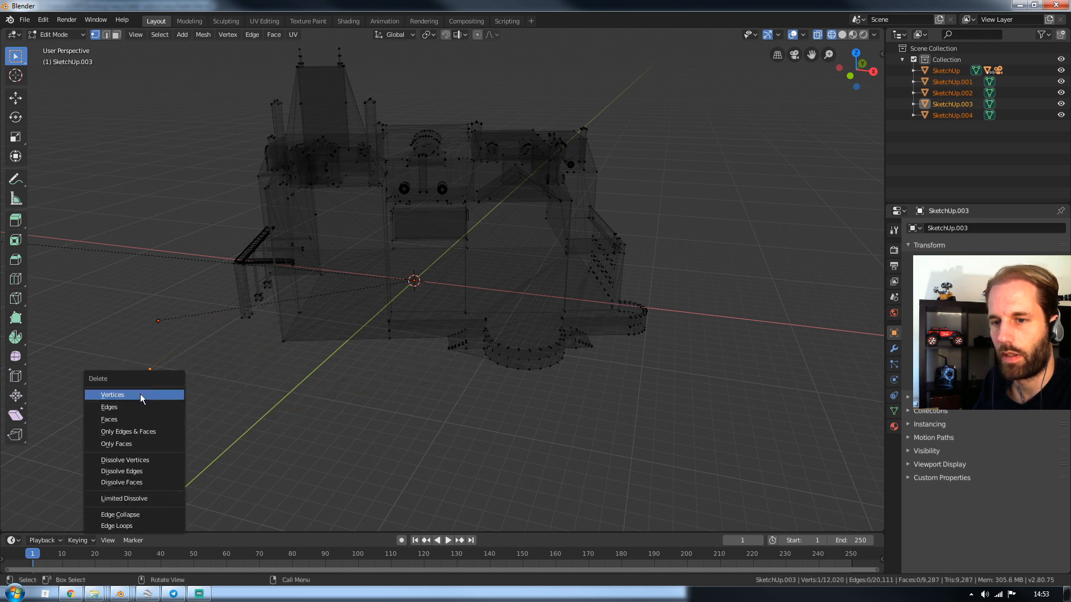
{"action": "left_click", "coordinate": [139, 395]}
- In solid shading with edge selection, delete the stray ground edges along the museum's base beside the pergola
{"action": "middle_click_drag", "start_coordinate": [136, 394], "coordinate": [453, 376]}
{"action": "key", "text": "Tab"}
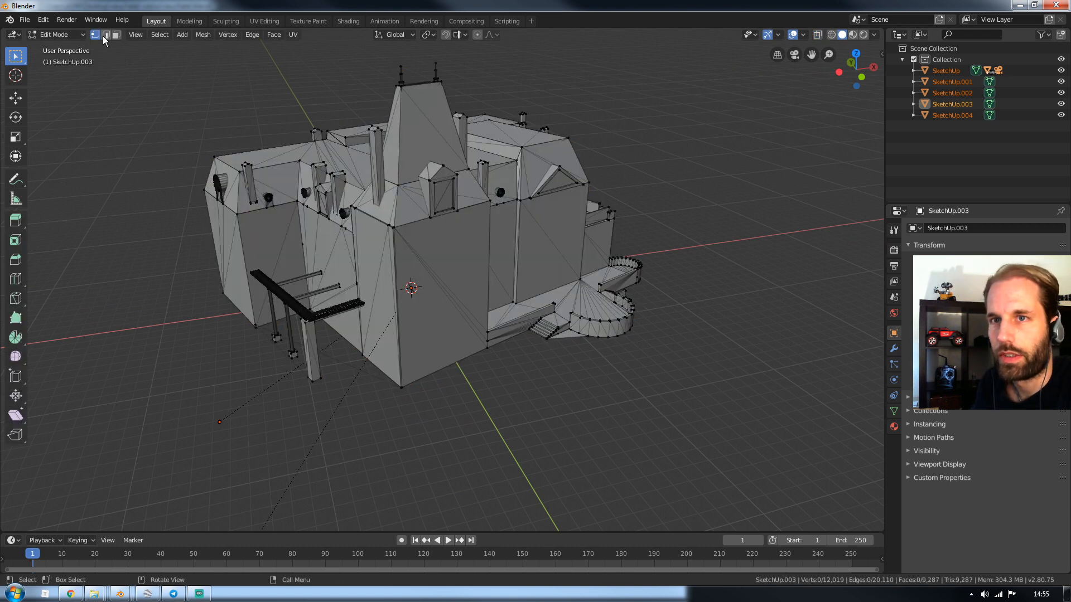
{"action": "left_click", "coordinate": [105, 35]}
{"action": "left_click", "coordinate": [335, 363]}
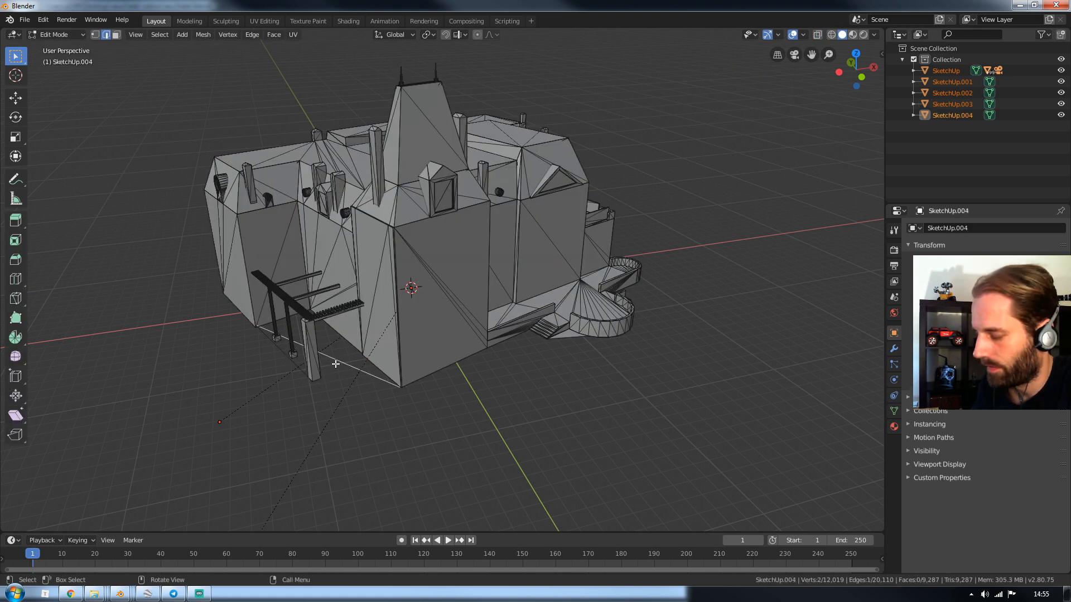
{"action": "key", "text": "x"}
{"action": "left_click", "coordinate": [324, 375]}
{"action": "key", "text": "x"}
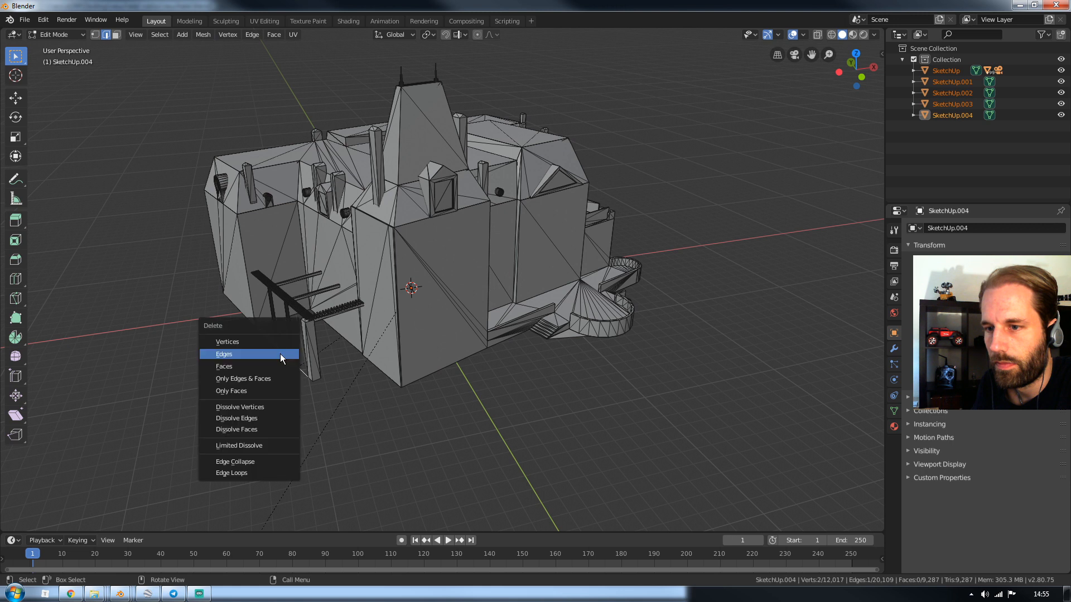
{"action": "left_click", "coordinate": [280, 354]}
- Return to object mode and set the viewport shading to Look Dev to show the cleaned-up museum with textures
{"action": "key", "text": "Tab"}
{"action": "middle_click_drag", "start_coordinate": [568, 409], "coordinate": [626, 397]}
{"action": "key", "text": "z"}
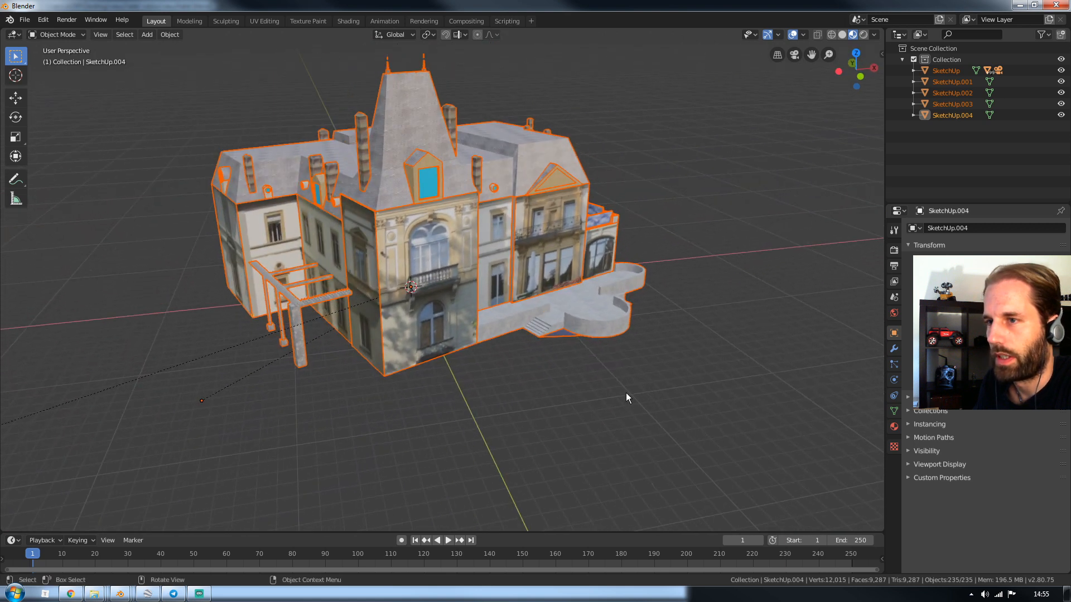
{"action": "left_click", "coordinate": [25, 21]}
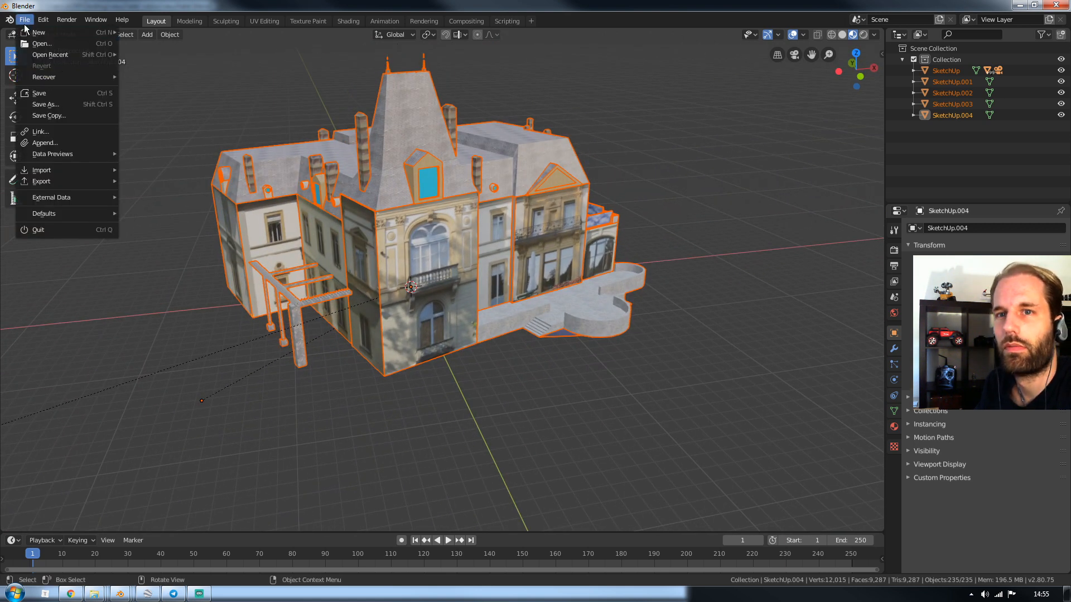
{"action": "left_click", "coordinate": [39, 94]}
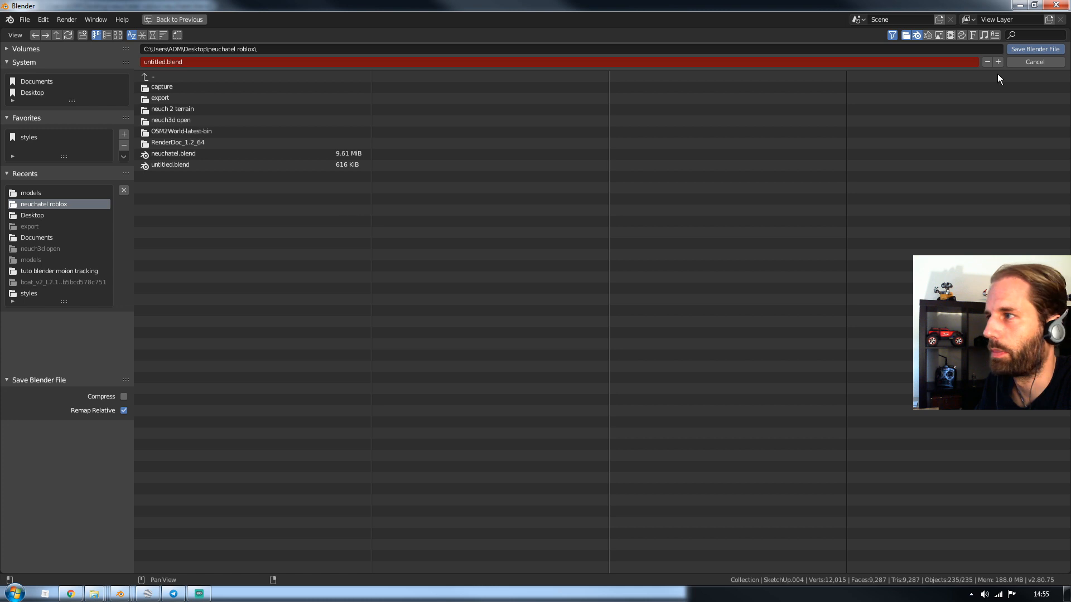
{"action": "left_click", "coordinate": [1035, 62]}
{"action": "middle_click_drag", "start_coordinate": [497, 195], "coordinate": [475, 209]}
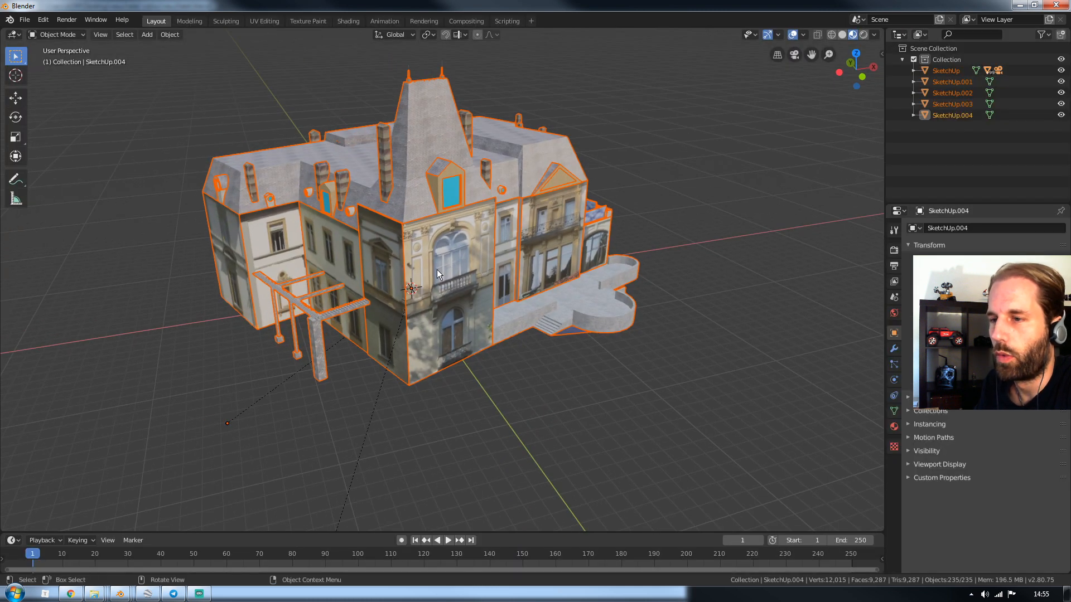
- Start a Wavefront OBJ export of the selected museum, with the Musee+Theologique+Sketchup+Textures+modifi_es\models\untitled folder on the Desktop as destination
{"action": "scroll", "coordinate": [535, 278], "scroll_direction": "down", "scroll_amount": 4}
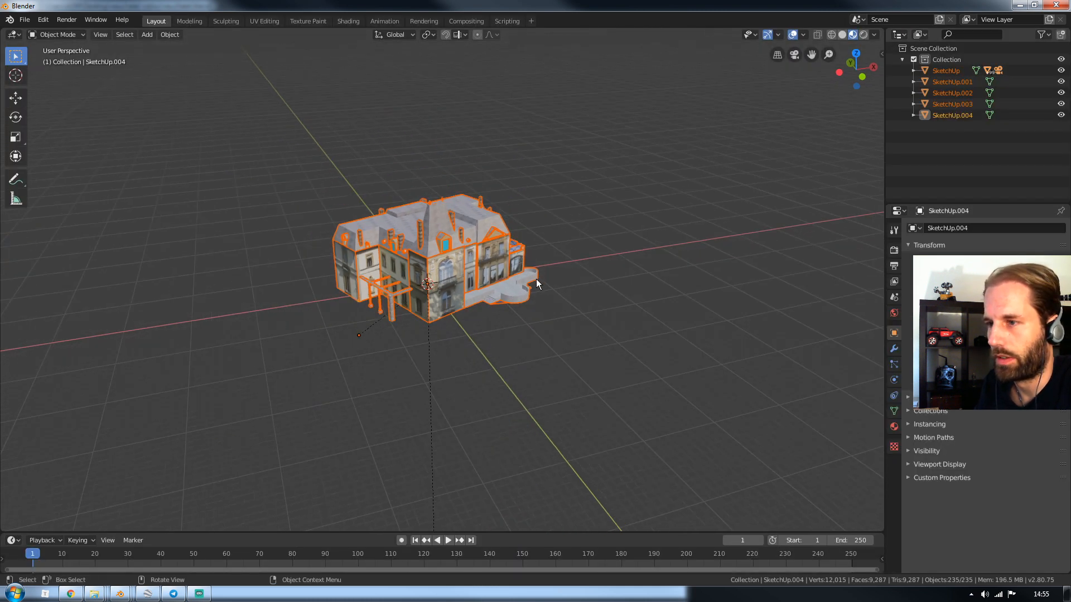
{"action": "scroll", "coordinate": [533, 280], "scroll_direction": "up", "scroll_amount": 5}
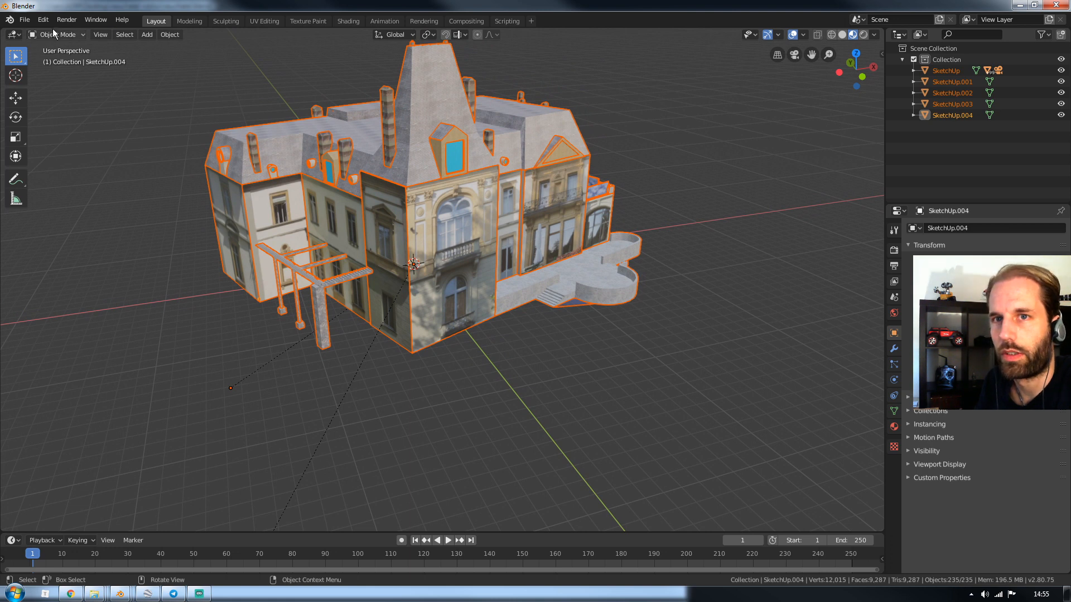
{"action": "left_click", "coordinate": [25, 19]}
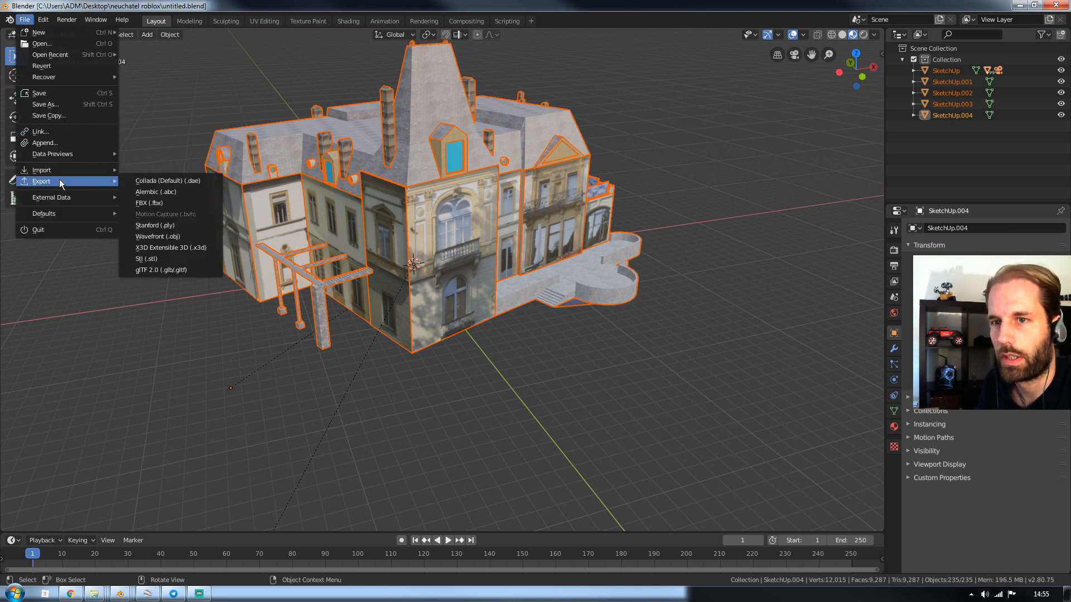
{"action": "left_click", "coordinate": [165, 236]}
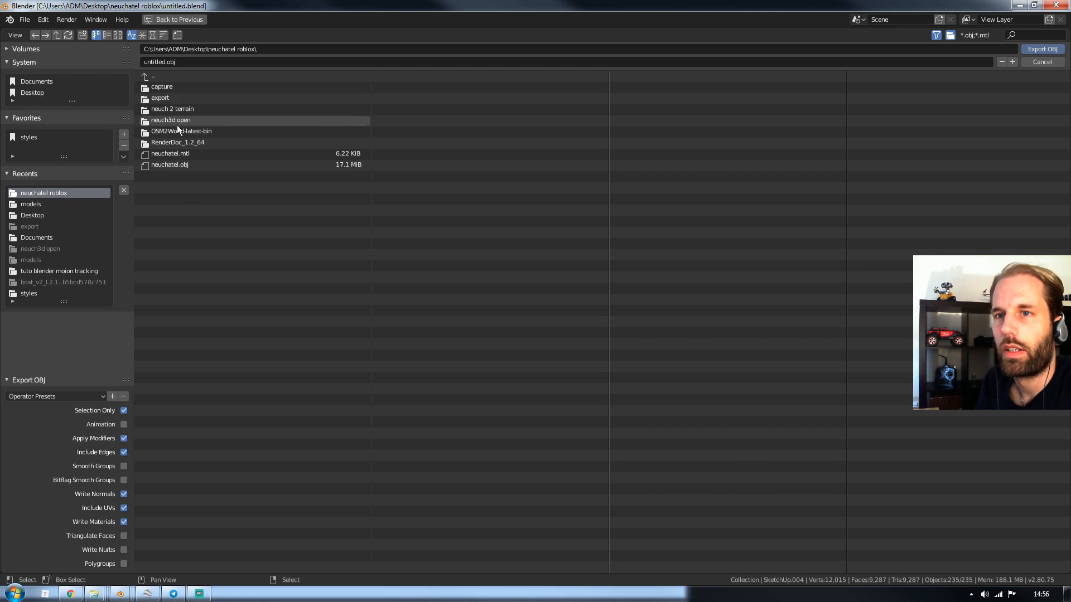
{"action": "left_click", "coordinate": [153, 74]}
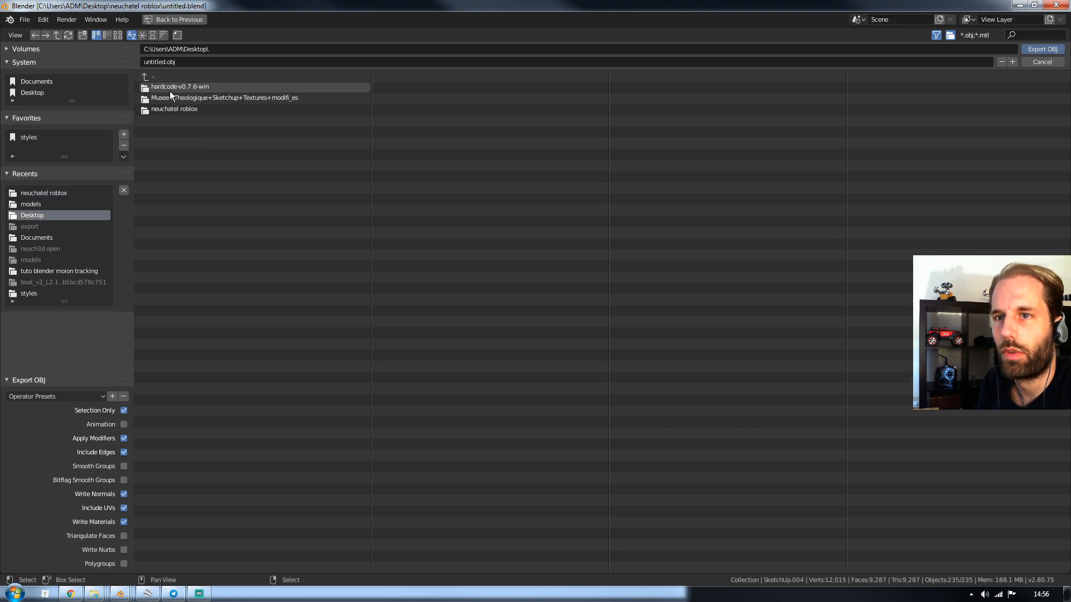
{"action": "double_click", "coordinate": [171, 97]}
{"action": "double_click", "coordinate": [166, 90]}
{"action": "double_click", "coordinate": [163, 94]}
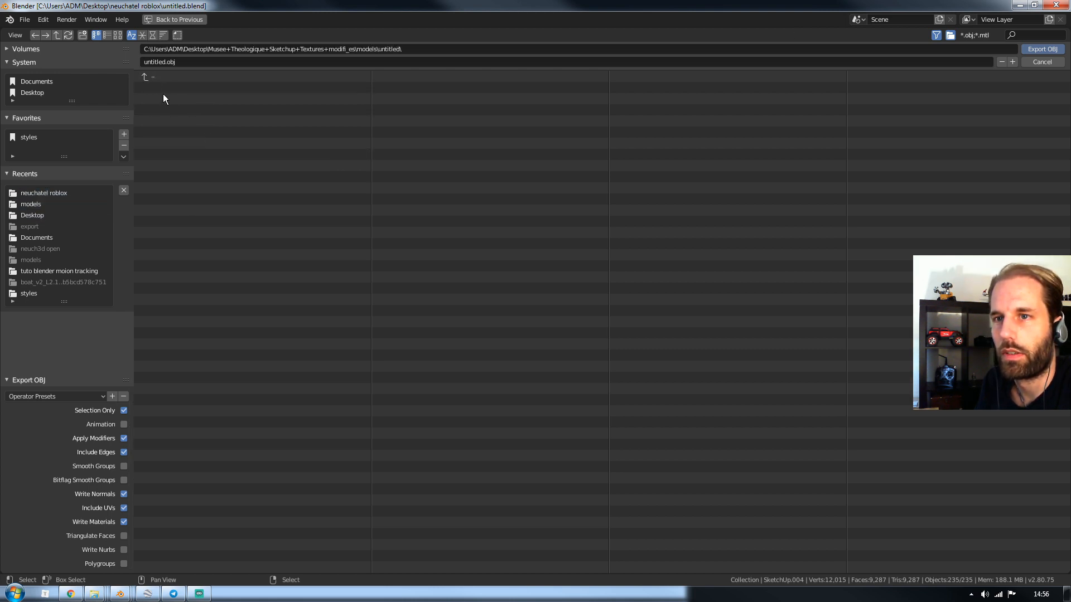
- Name the export file bat1.obj and export the museum
{"action": "left_click", "coordinate": [165, 63]}
{"action": "left_click_drag", "start_coordinate": [165, 63], "coordinate": [120, 64]}
{"action": "type", "text": "bat"}
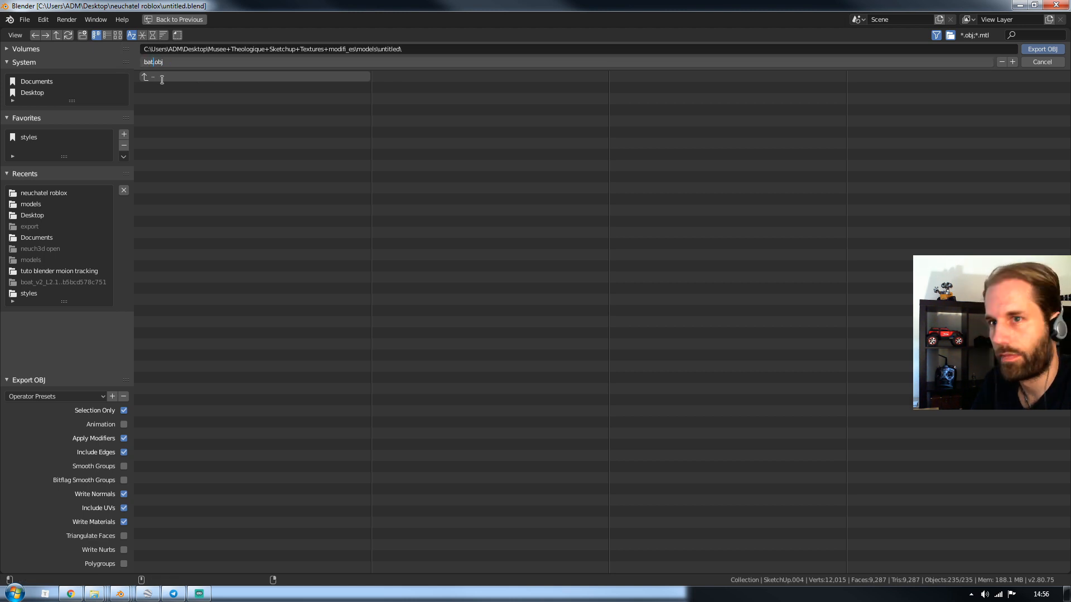
{"action": "type", "text": "1"}
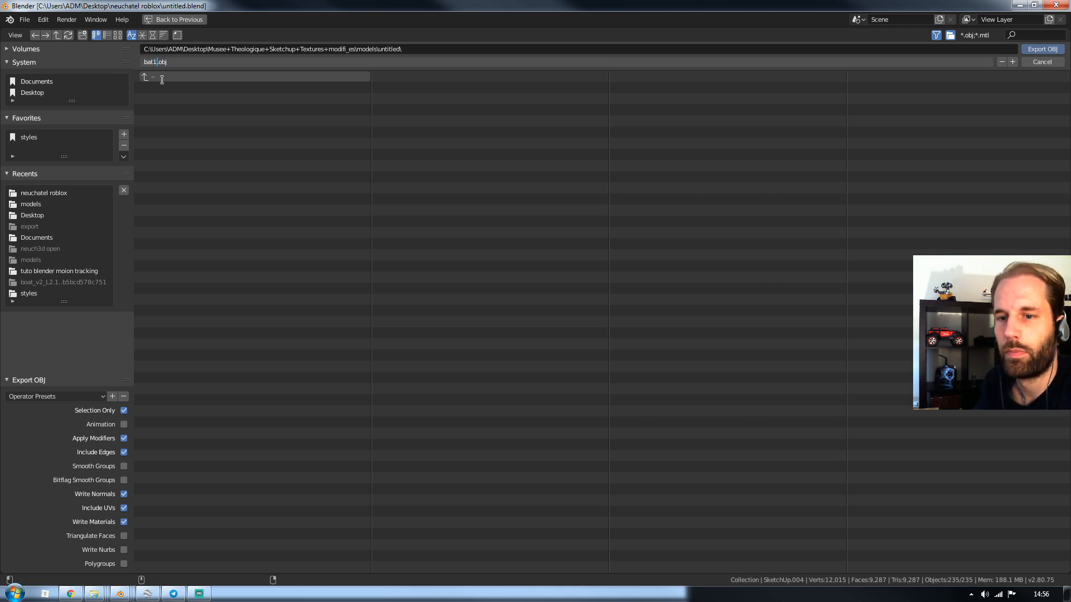
{"action": "left_click", "coordinate": [1045, 50]}
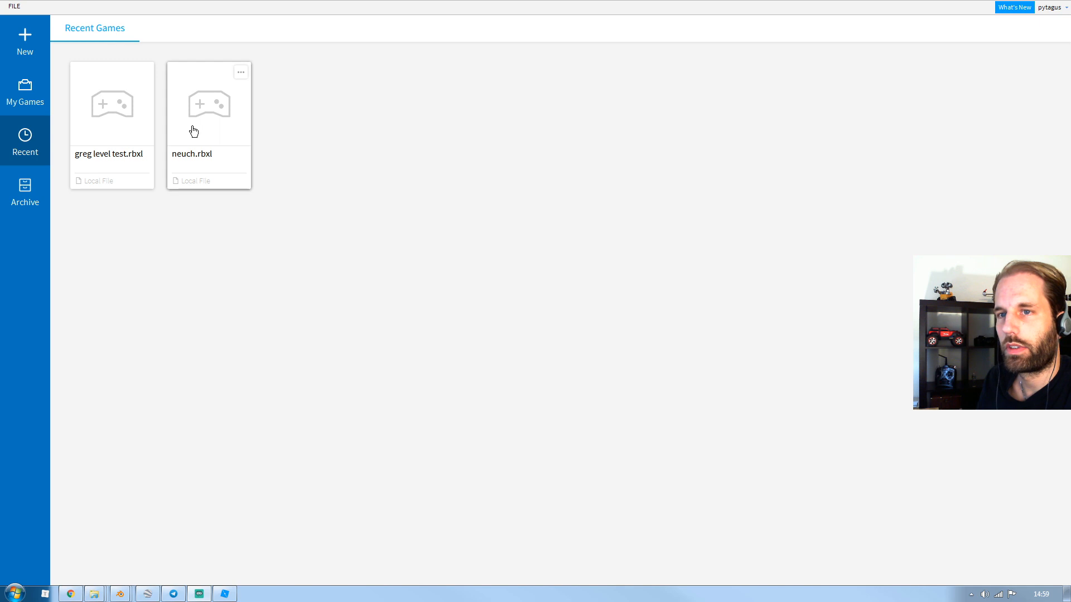
- Switch to Roblox Studio, open the recent local game greg level test.rbxl, and look over its terrain and buildings
{"action": "left_click", "coordinate": [122, 117]}
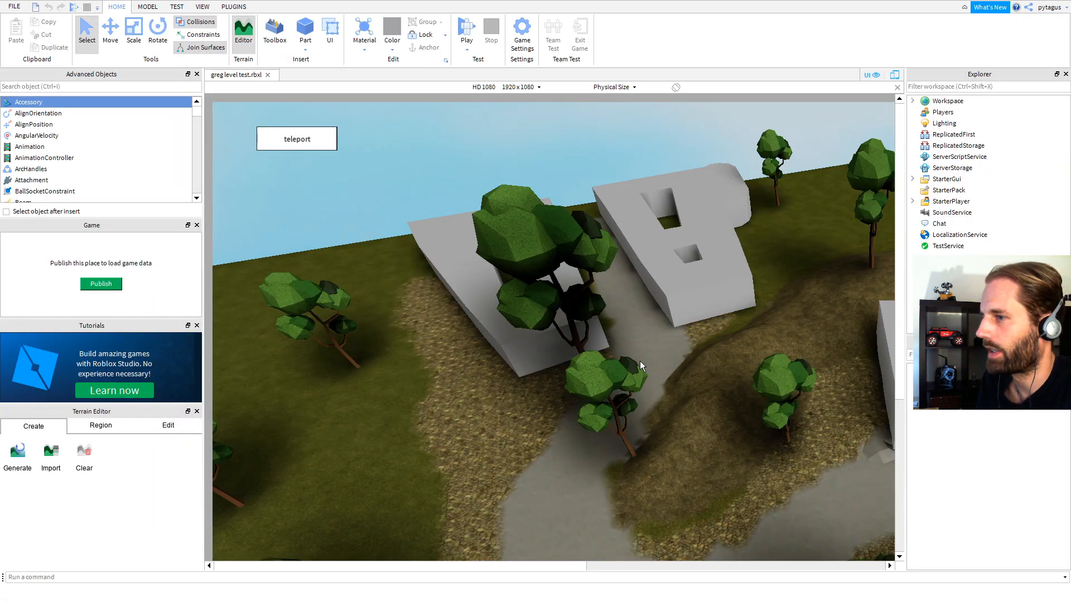
{"action": "middle_click_drag", "start_coordinate": [640, 361], "coordinate": [513, 310]}
{"action": "scroll", "coordinate": [514, 309], "scroll_direction": "down", "scroll_amount": 5}
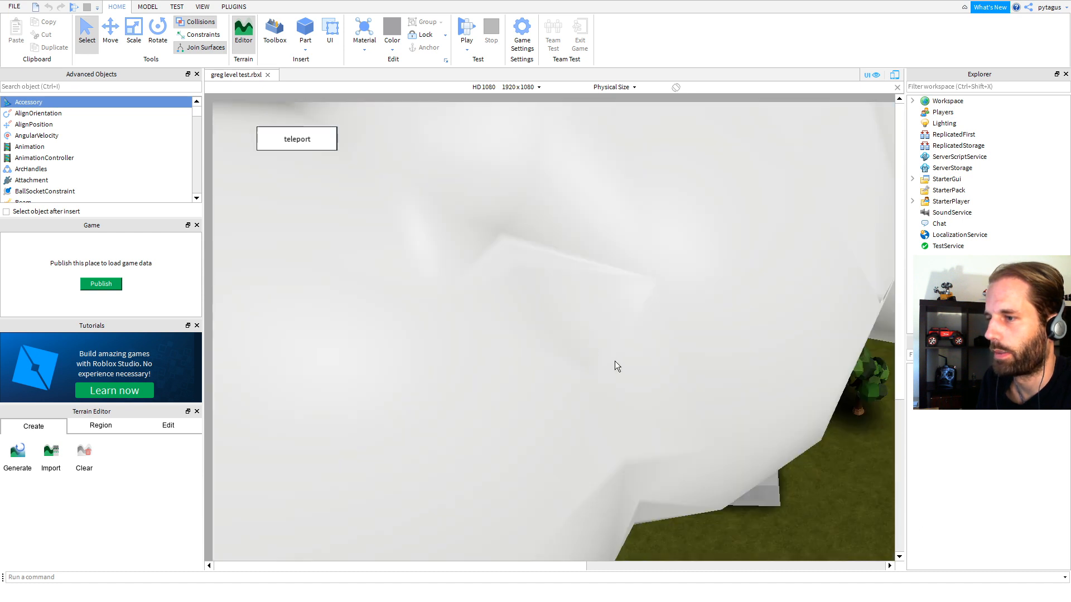
{"action": "scroll", "coordinate": [615, 362], "scroll_direction": "down", "scroll_amount": 5}
{"action": "middle_click_drag", "start_coordinate": [615, 363], "coordinate": [599, 308]}
{"action": "right_click_drag", "start_coordinate": [599, 307], "coordinate": [600, 306]}
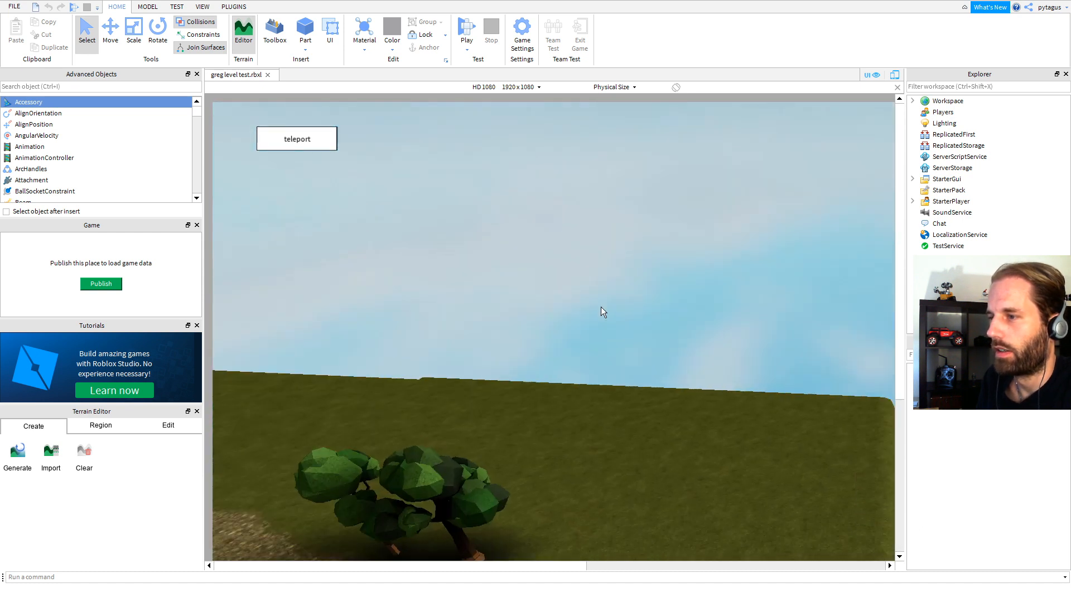
{"action": "middle_click_drag", "start_coordinate": [601, 307], "coordinate": [546, 385]}
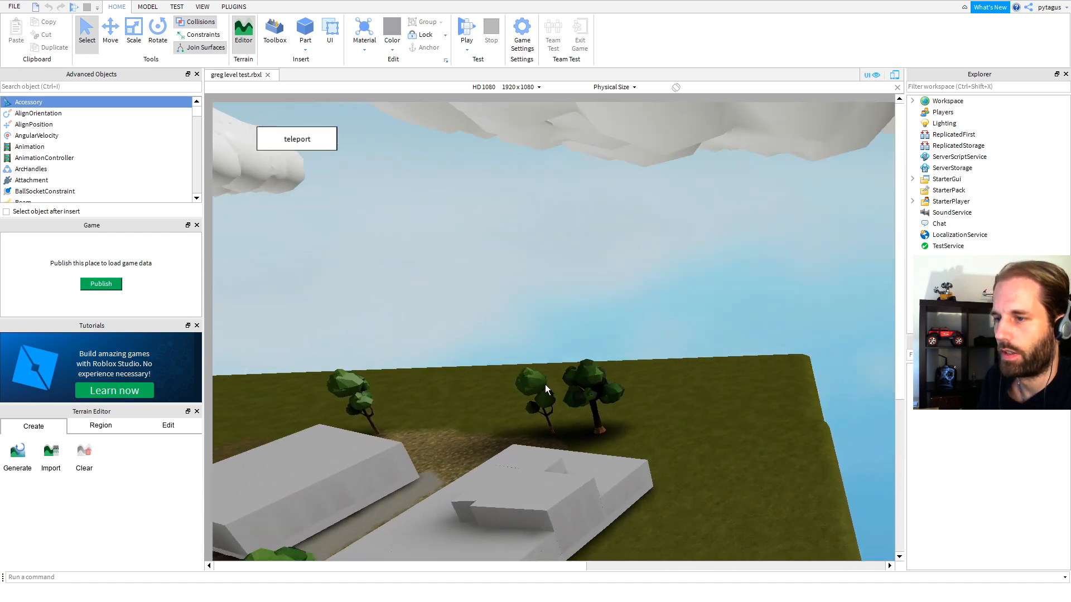
{"action": "scroll", "coordinate": [546, 385], "scroll_direction": "down", "scroll_amount": 3}
{"action": "middle_click_drag", "start_coordinate": [445, 383], "coordinate": [681, 269]}
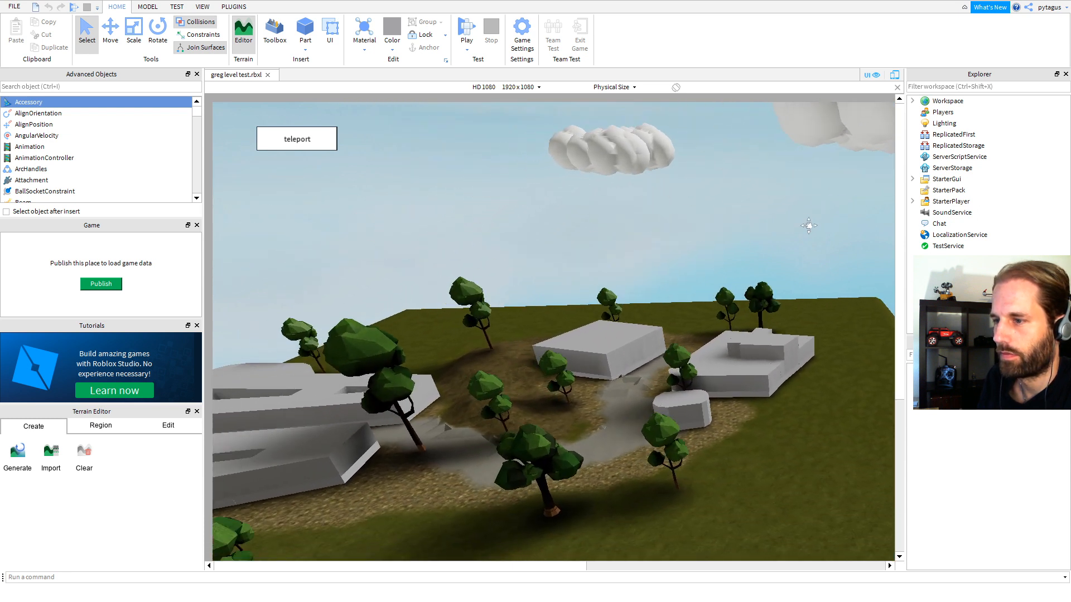
- Delete the bats group containing the grey buildings from the Workspace
{"action": "left_click", "coordinate": [503, 329]}
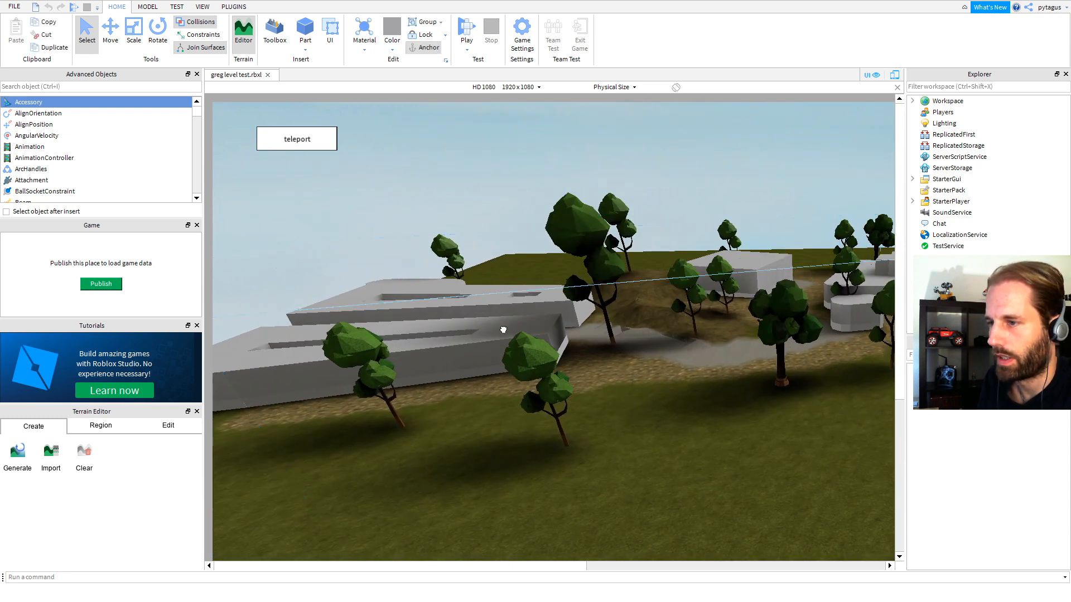
{"action": "scroll", "coordinate": [544, 318], "scroll_direction": "down", "scroll_amount": 5}
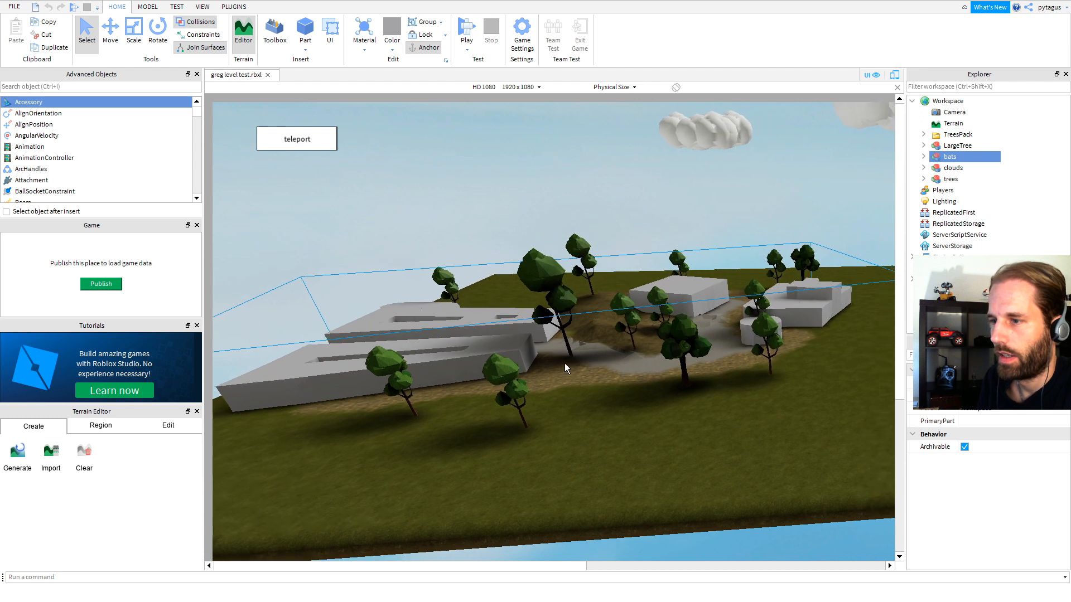
{"action": "right_click_drag", "start_coordinate": [564, 363], "coordinate": [564, 363]}
{"action": "scroll", "coordinate": [573, 326], "scroll_direction": "down", "scroll_amount": 3}
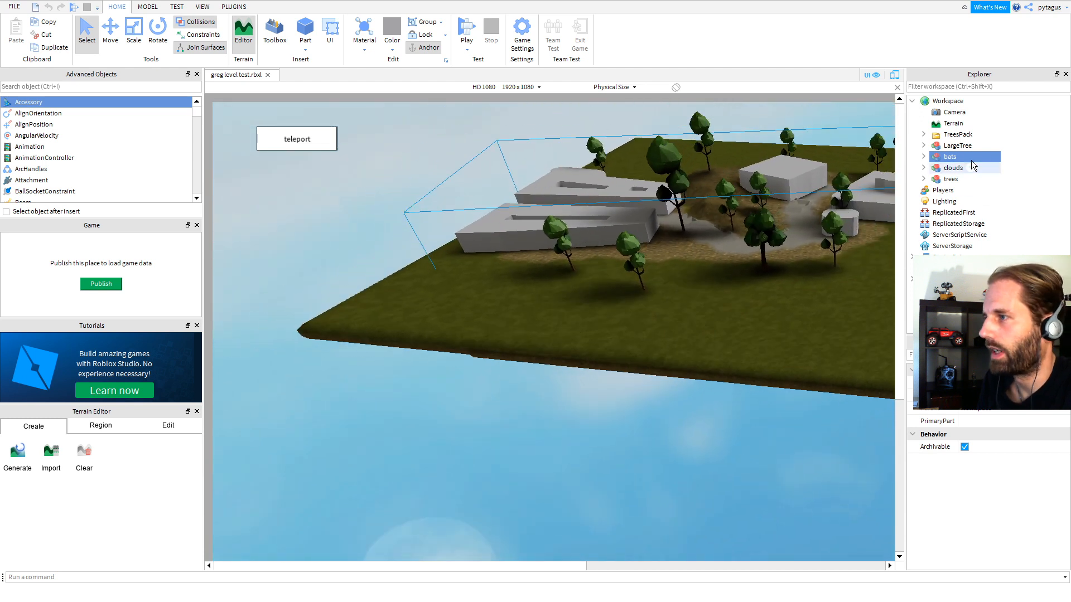
{"action": "key", "text": "Delete"}
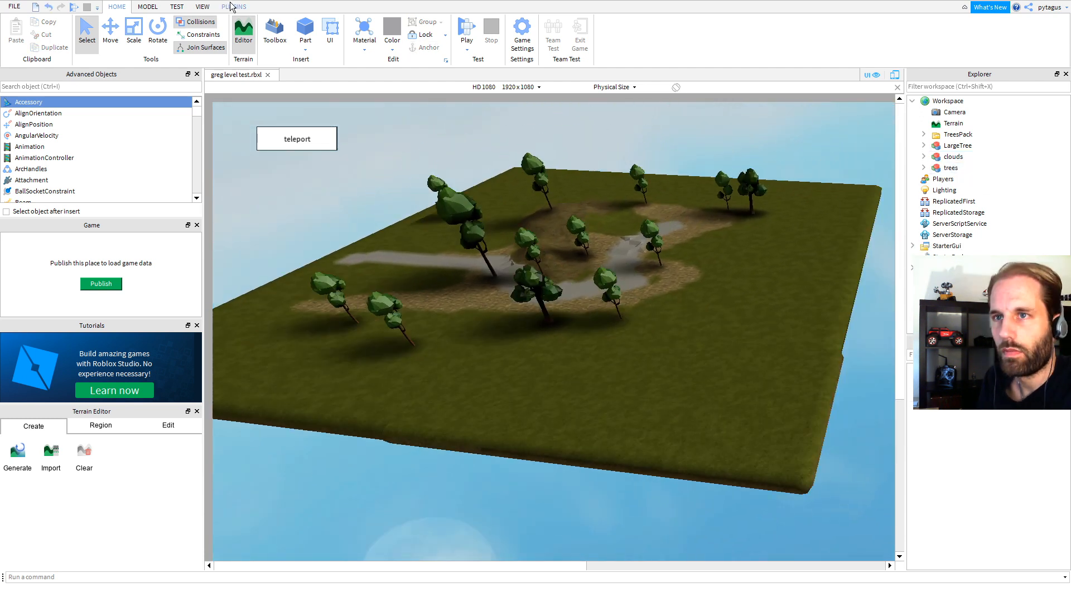
- Open the OBJ Collision Gen plugin and browse for an OBJ mesh to load from the museum's models folder
{"action": "left_click", "coordinate": [232, 5]}
{"action": "left_click", "coordinate": [89, 30]}
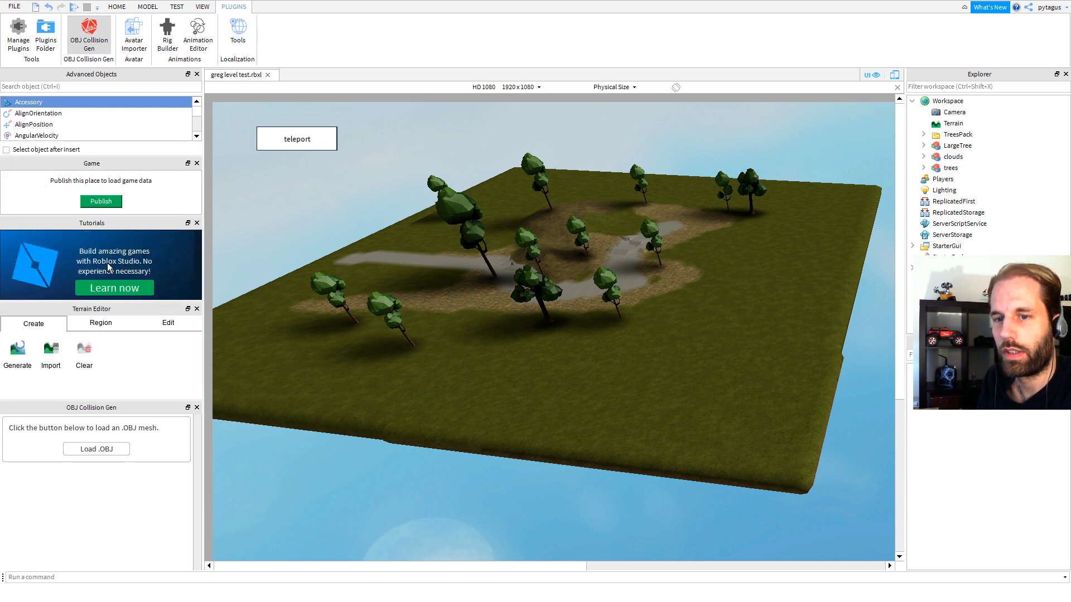
{"action": "left_click", "coordinate": [96, 448]}
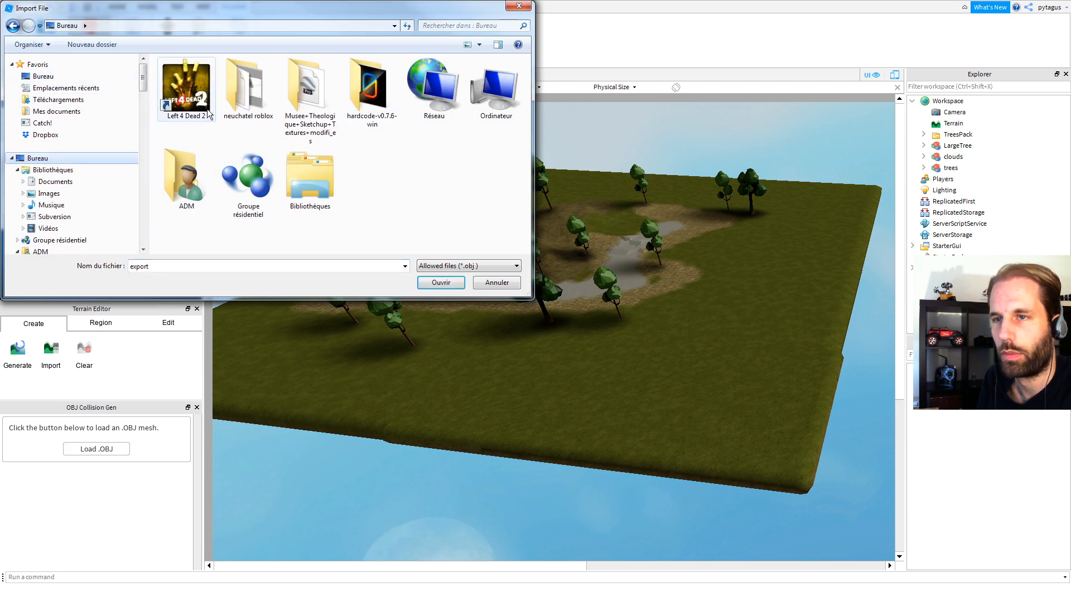
{"action": "double_click", "coordinate": [303, 100]}
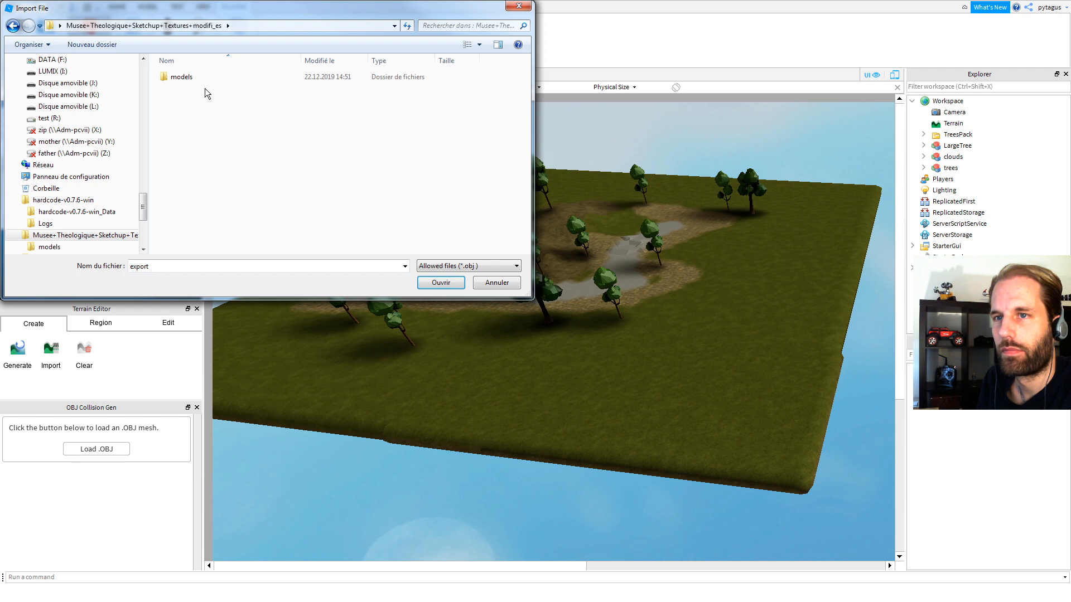
{"action": "double_click", "coordinate": [178, 77]}
{"action": "double_click", "coordinate": [186, 89]}
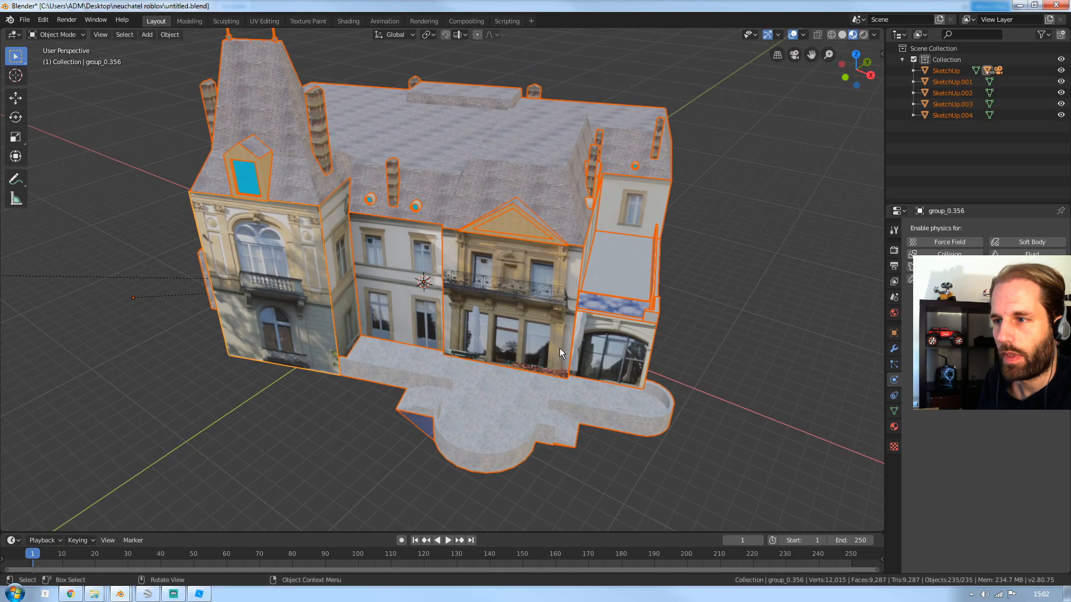
- Switch to Blender and examine the museum's separate facade and terrace pieces from several angles
{"action": "middle_click_drag", "start_coordinate": [560, 348], "coordinate": [625, 333]}
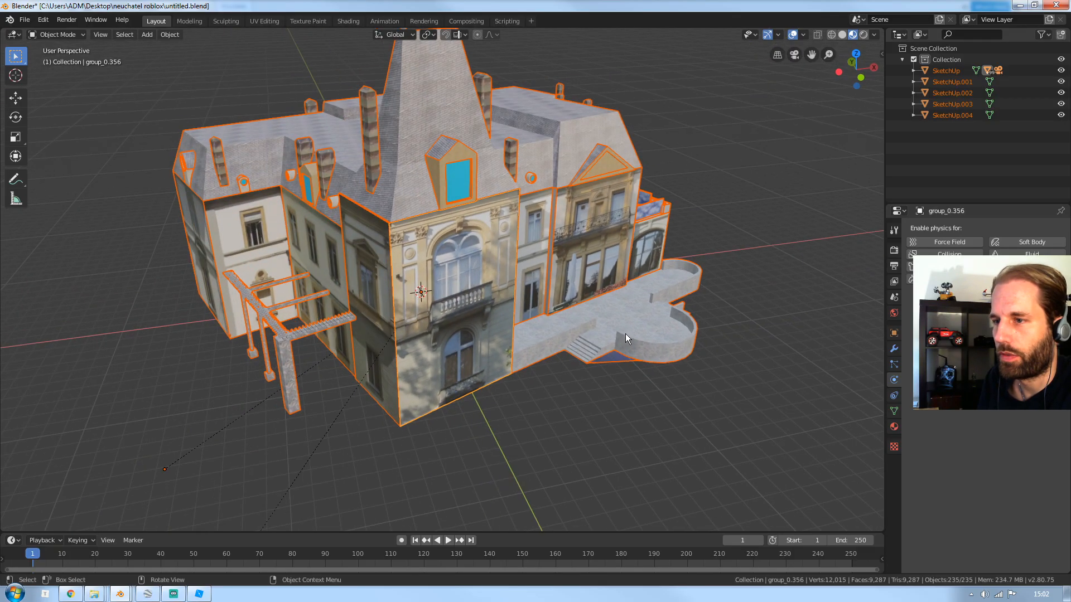
{"action": "left_click", "coordinate": [473, 360]}
{"action": "middle_click_drag", "start_coordinate": [493, 326], "coordinate": [434, 320]}
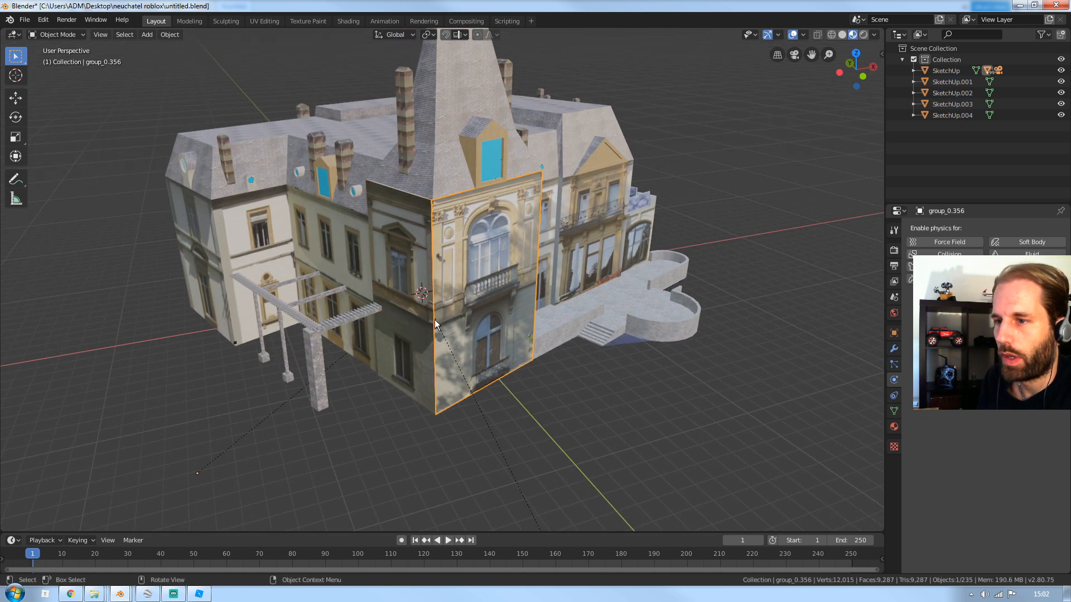
{"action": "left_click", "coordinate": [419, 329]}
{"action": "left_click", "coordinate": [532, 307]}
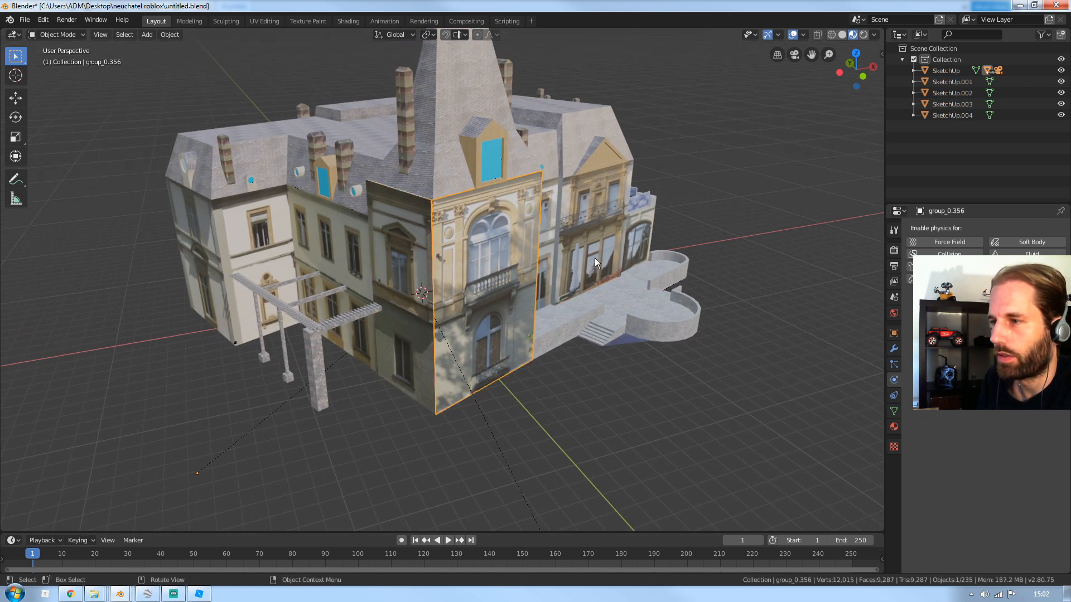
{"action": "middle_click_drag", "start_coordinate": [594, 261], "coordinate": [506, 247]}
{"action": "left_click", "coordinate": [512, 276]}
{"action": "left_click", "coordinate": [588, 333]}
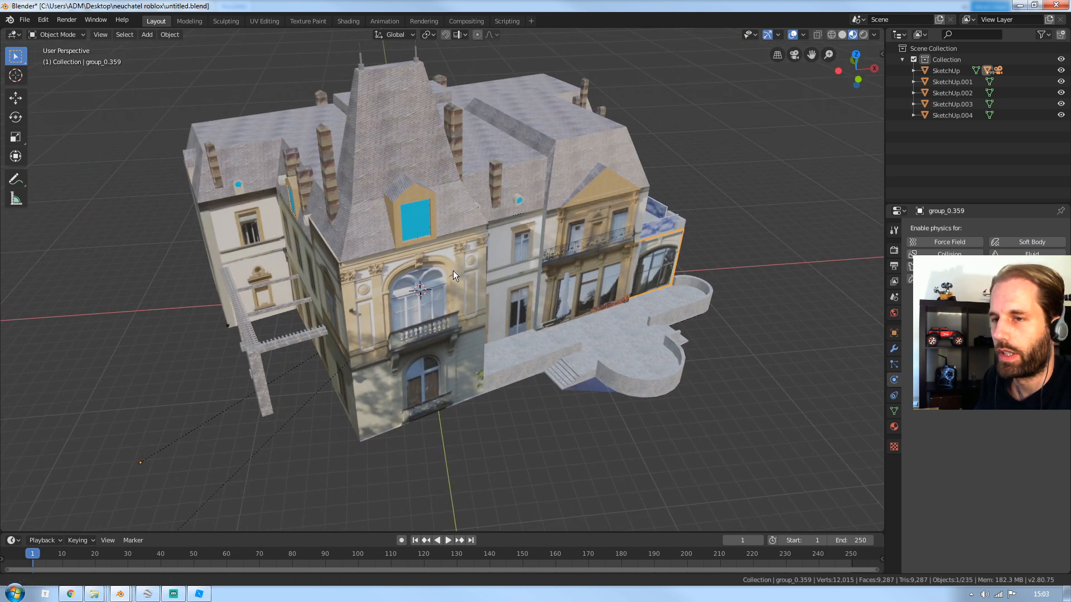
{"action": "middle_click_drag", "start_coordinate": [452, 270], "coordinate": [575, 157]}
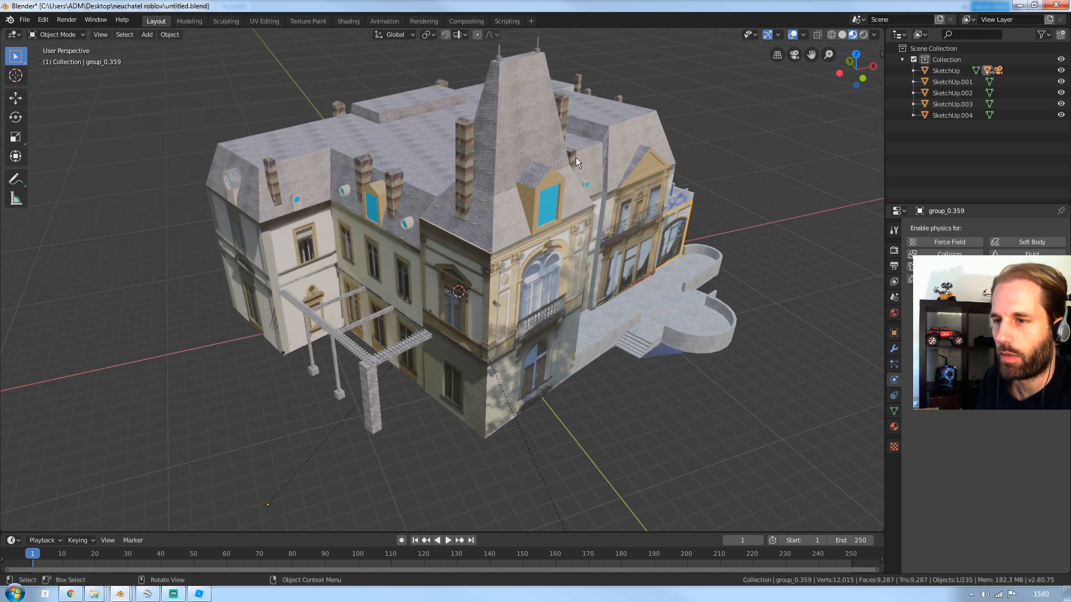
{"action": "scroll", "coordinate": [560, 274], "scroll_direction": "down", "scroll_amount": 2}
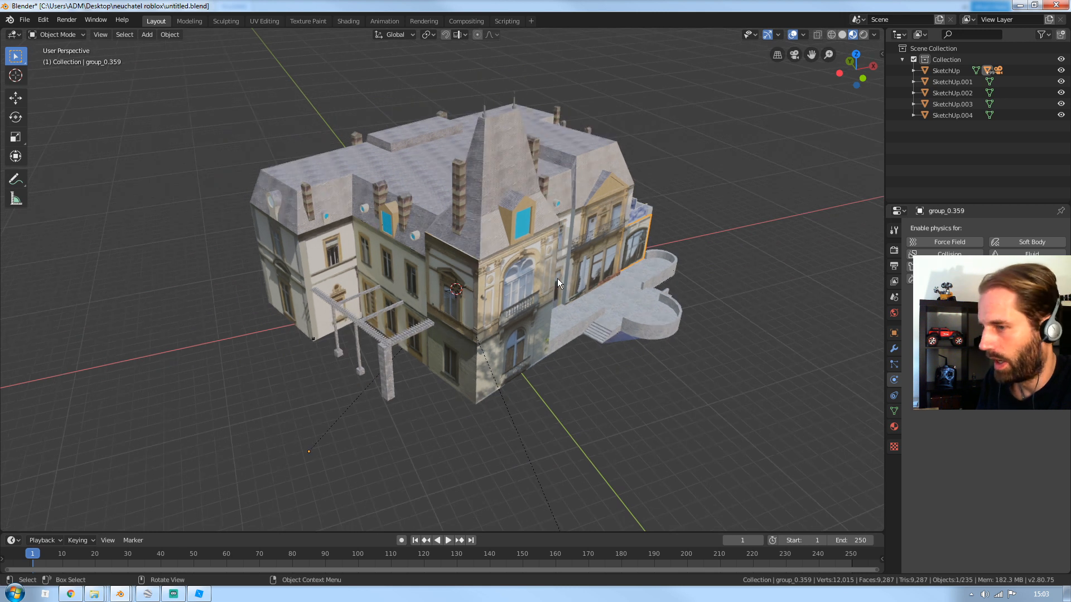
- Make the front tower facade the active object, then box-select the whole museum in wireframe shading
{"action": "left_click", "coordinate": [515, 300]}
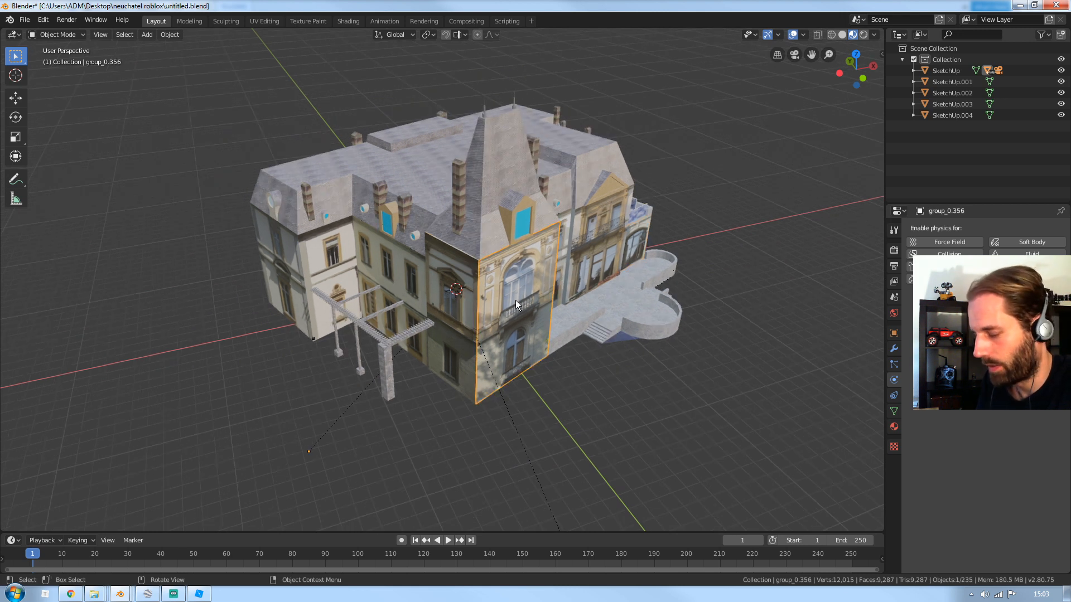
{"action": "key", "text": "z"}
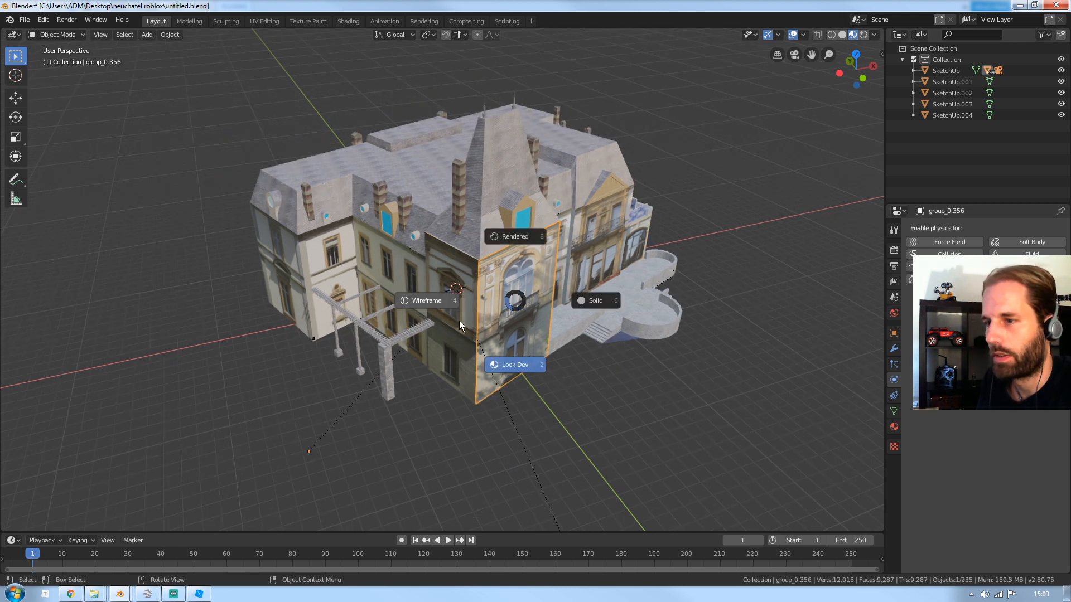
{"action": "left_click", "coordinate": [432, 302]}
{"action": "scroll", "coordinate": [525, 431], "scroll_direction": "down", "scroll_amount": 1}
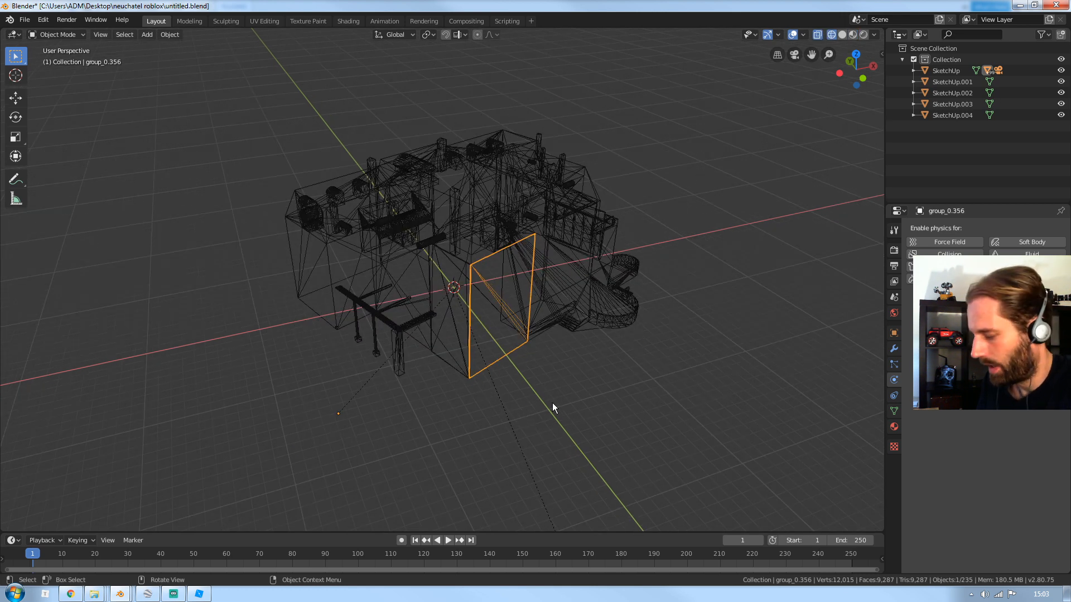
{"action": "key", "text": "b"}
{"action": "left_click_drag", "start_coordinate": [230, 117], "coordinate": [689, 406]}
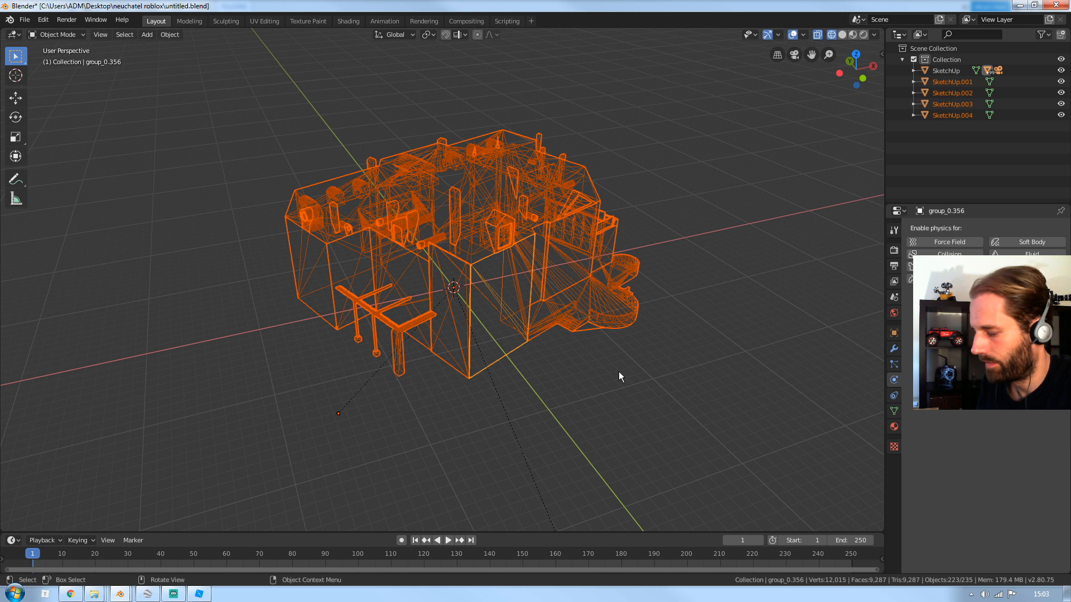
- Return the viewport shading to Look Dev with the museum pieces still selected
{"action": "key", "text": "z"}
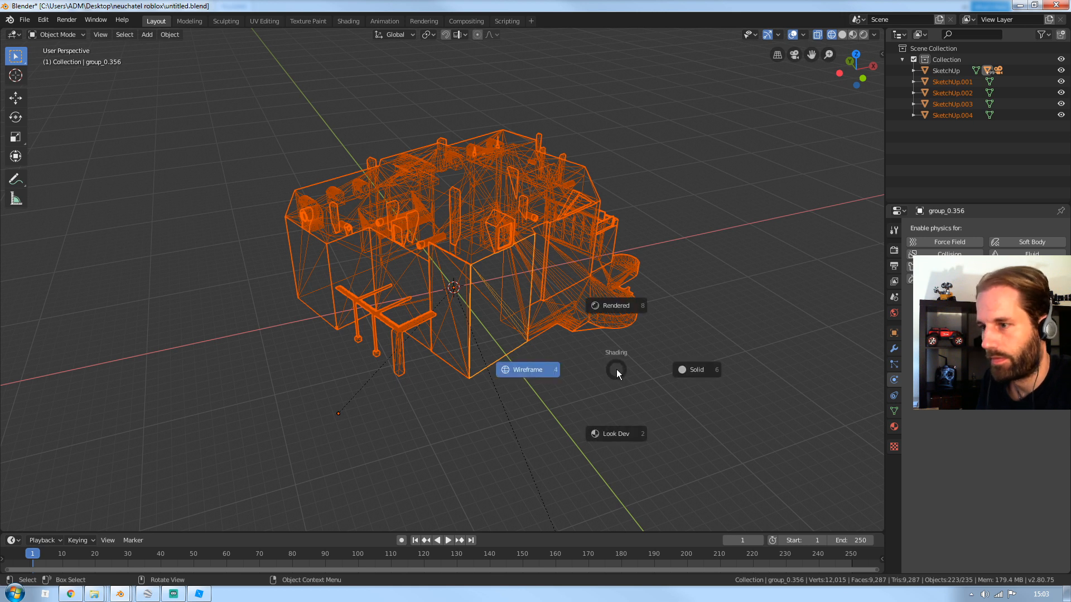
{"action": "left_click", "coordinate": [692, 363]}
{"action": "key", "text": "z"}
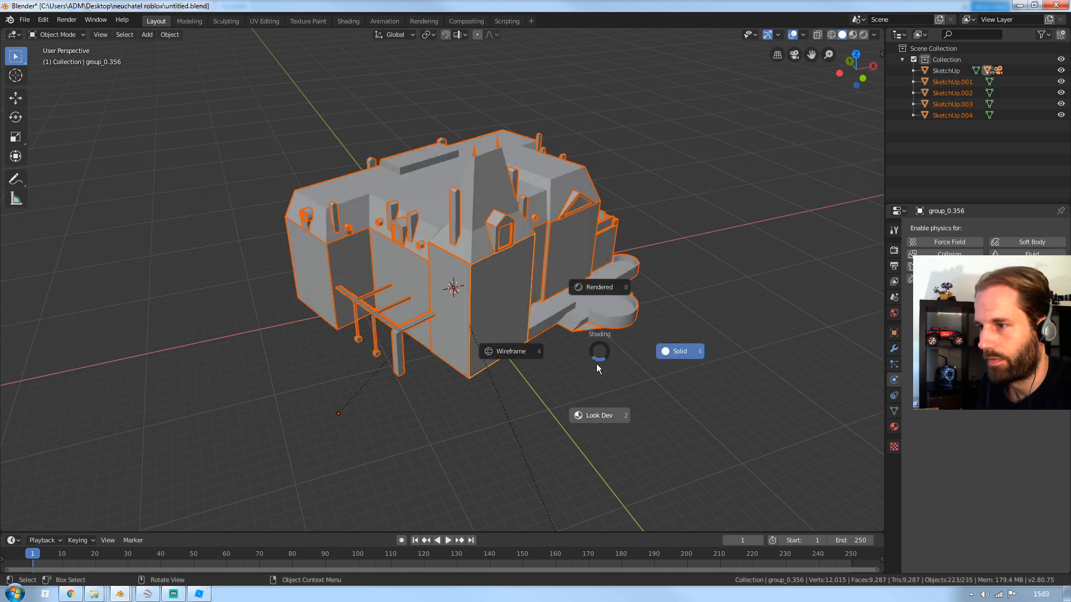
{"action": "left_click", "coordinate": [609, 417]}
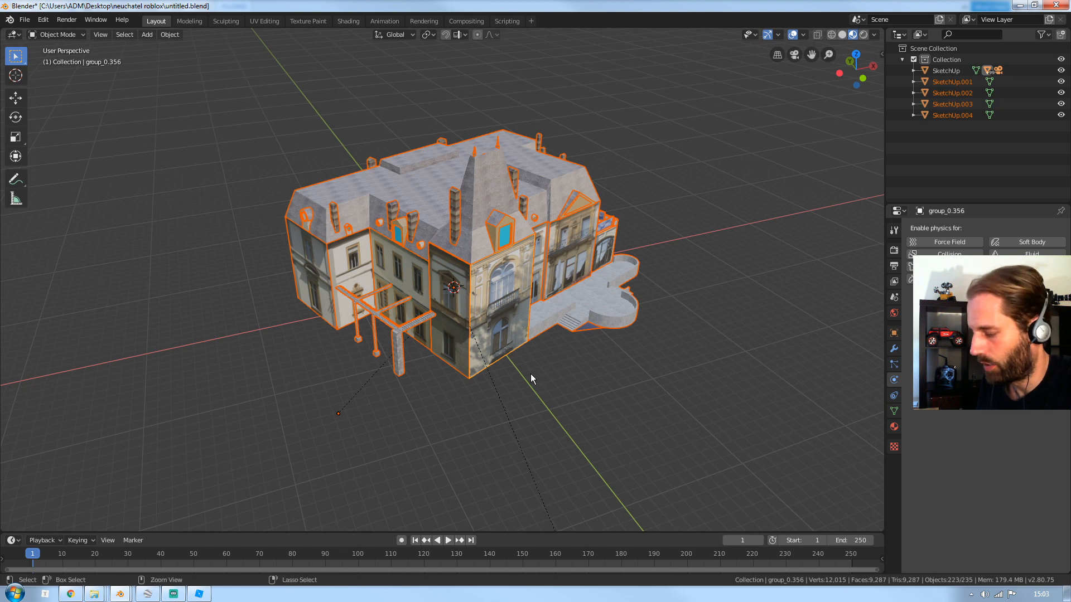
- Join the selected museum pieces into a single object and check it from the tower and terrace sides
{"action": "key", "text": "ctrl+j"}
{"action": "scroll", "coordinate": [523, 267], "scroll_direction": "up", "scroll_amount": 3}
{"action": "middle_click_drag", "start_coordinate": [523, 268], "coordinate": [558, 318]}
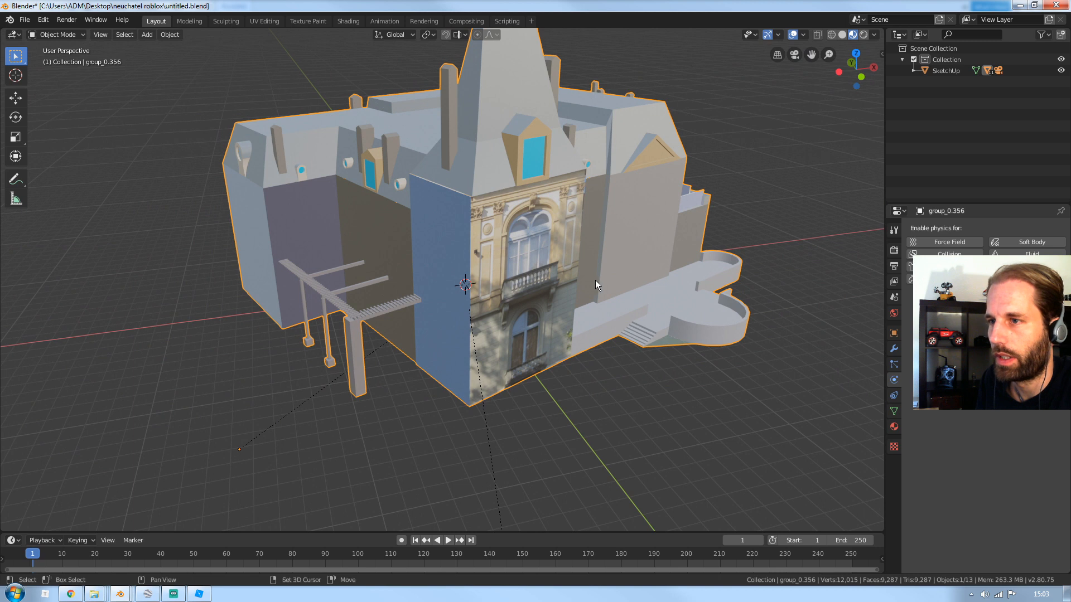
{"action": "middle_click_drag", "start_coordinate": [594, 280], "coordinate": [489, 304]}
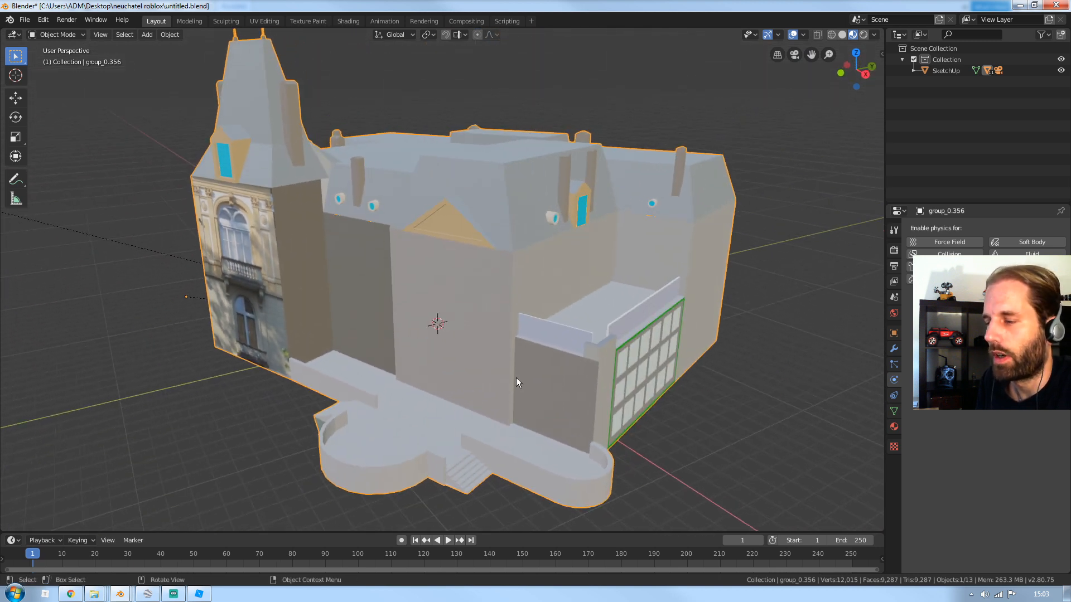
{"action": "middle_click_drag", "start_coordinate": [521, 377], "coordinate": [580, 367], "text": "shift"}
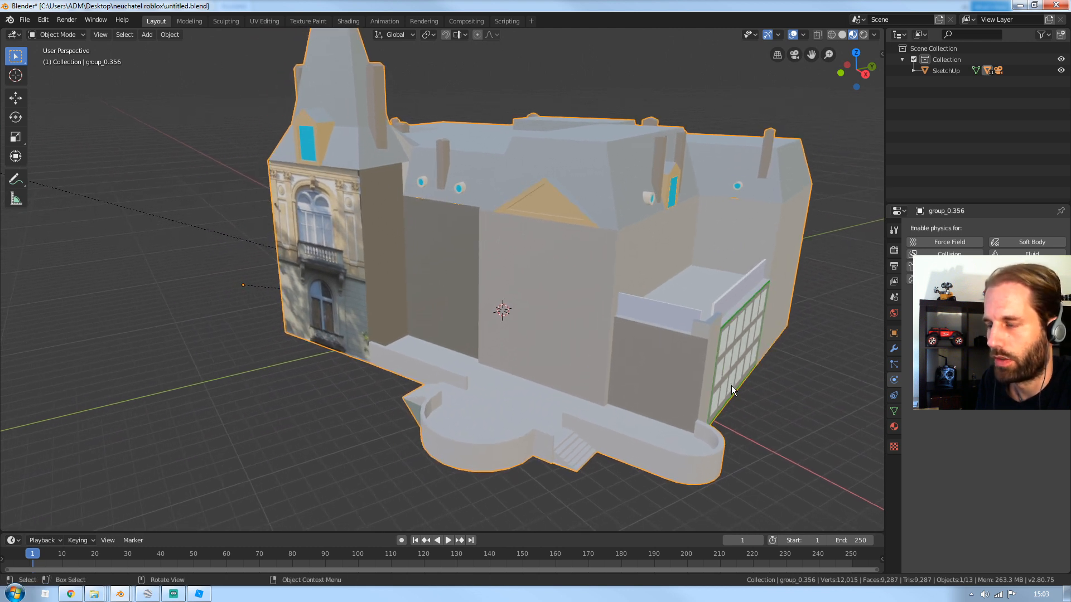
{"action": "middle_click_drag", "start_coordinate": [623, 336], "coordinate": [568, 325], "text": "shift"}
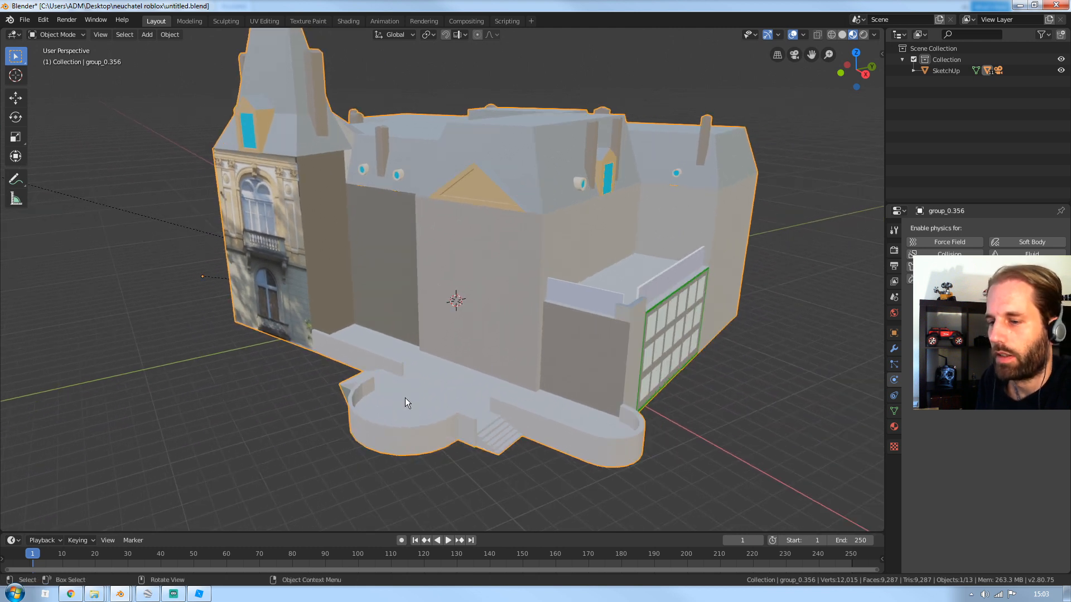
- Switch to the museum's untitled models folder in Windows Explorer and look through its facade and aerial texture images
{"action": "mouse_move", "coordinate": [94, 597]}
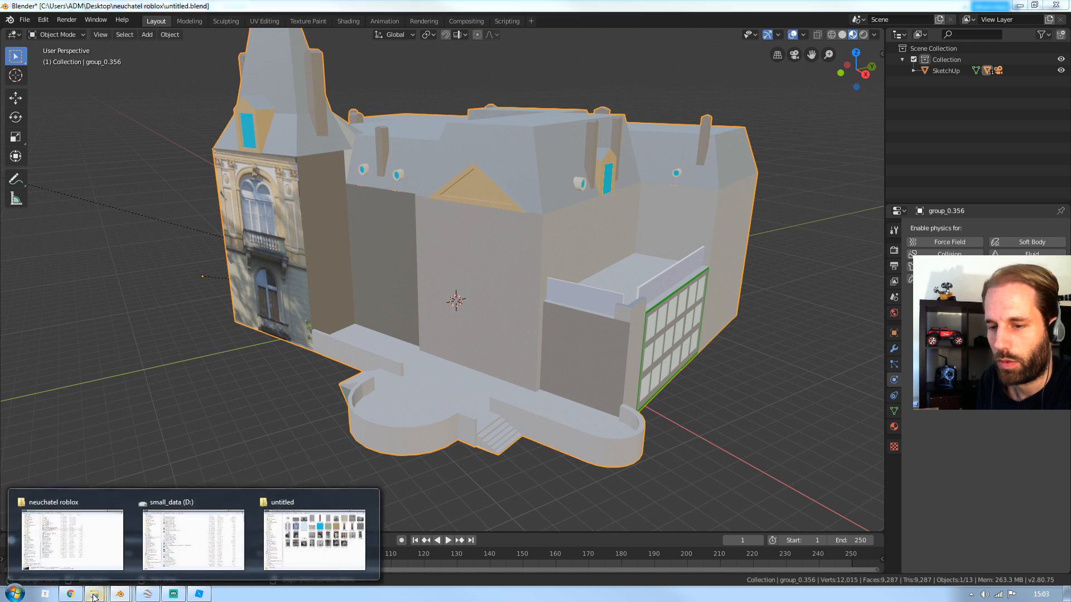
{"action": "left_click", "coordinate": [315, 537]}
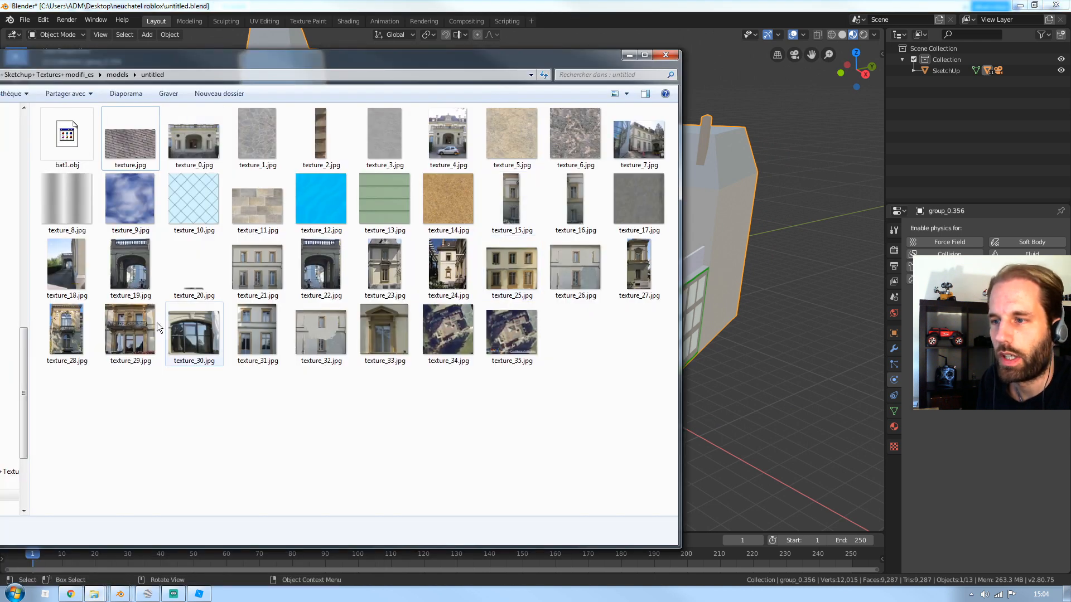
{"action": "left_click", "coordinate": [389, 273]}
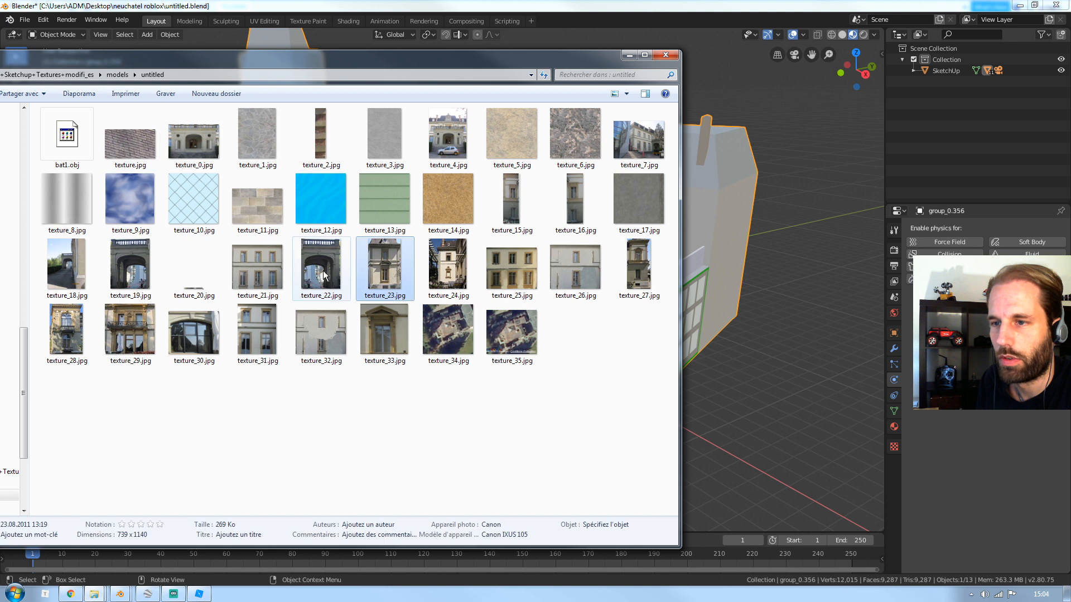
{"action": "left_click", "coordinate": [323, 271]}
{"action": "left_click", "coordinate": [259, 270]}
{"action": "left_click", "coordinate": [261, 321]}
{"action": "left_click", "coordinate": [140, 346]}
{"action": "left_click", "coordinate": [134, 276]}
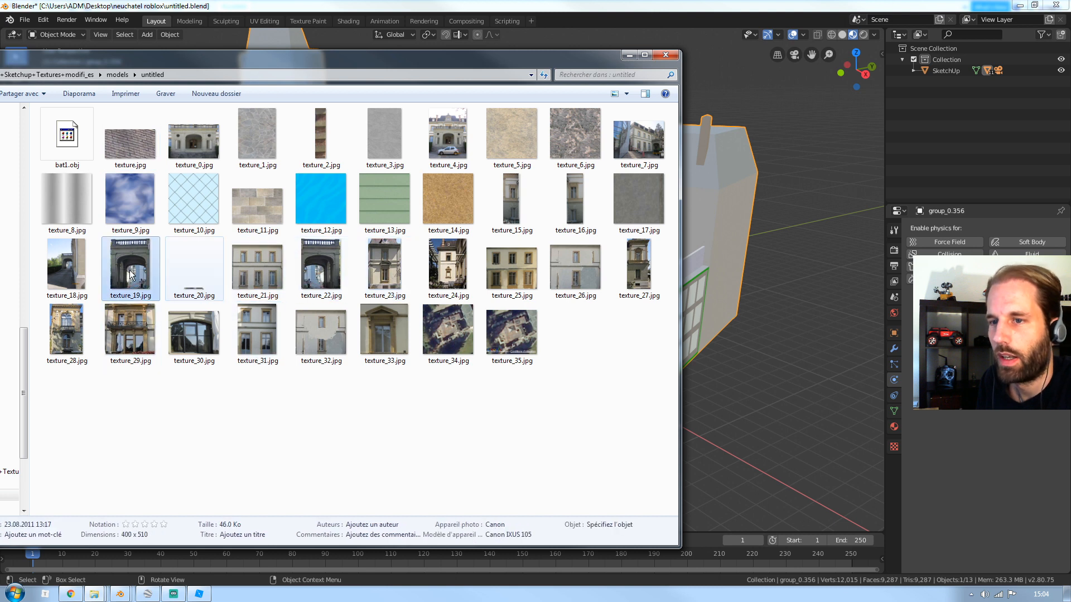
{"action": "left_click", "coordinate": [258, 275]}
{"action": "left_click", "coordinate": [322, 274]}
{"action": "left_click", "coordinate": [385, 274]}
{"action": "left_click", "coordinate": [448, 275]}
{"action": "left_click", "coordinate": [510, 278]}
{"action": "left_click", "coordinate": [512, 330]}
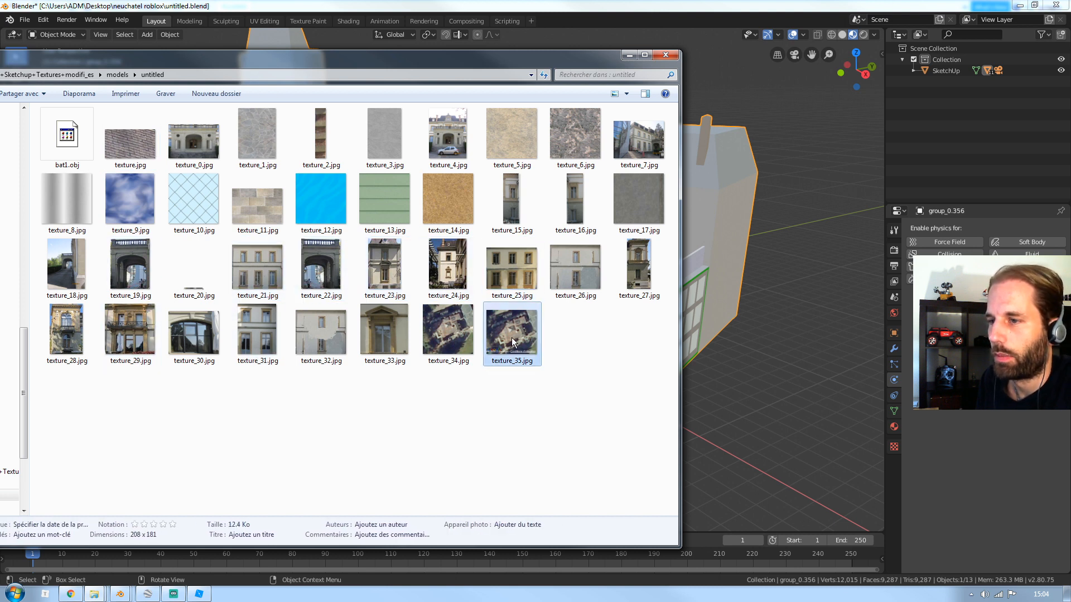
{"action": "left_click", "coordinate": [448, 330]}
{"action": "left_click", "coordinate": [368, 331]}
{"action": "left_click", "coordinate": [377, 437]}
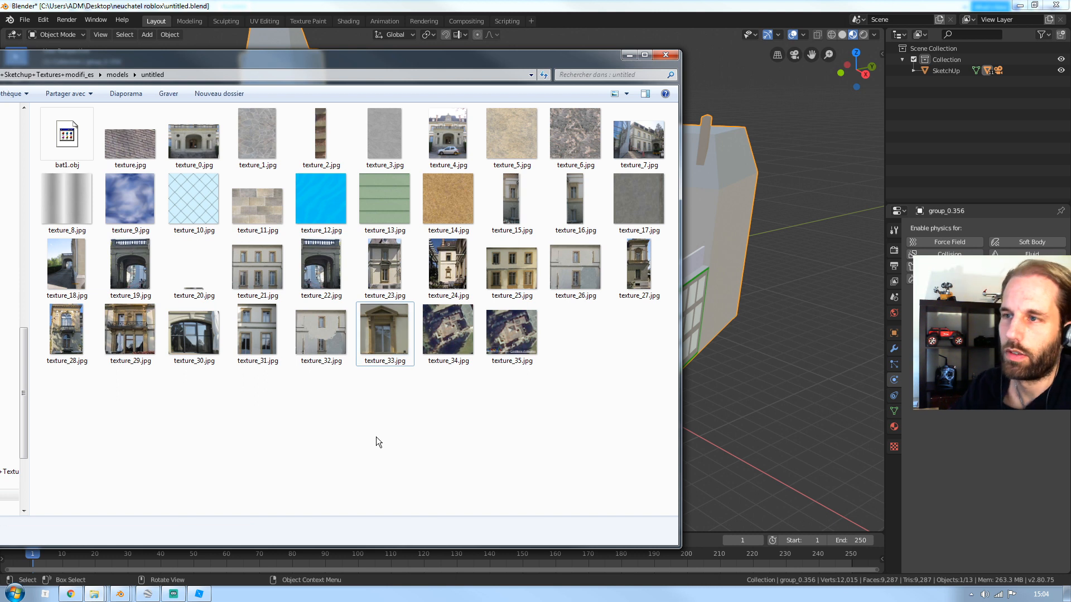
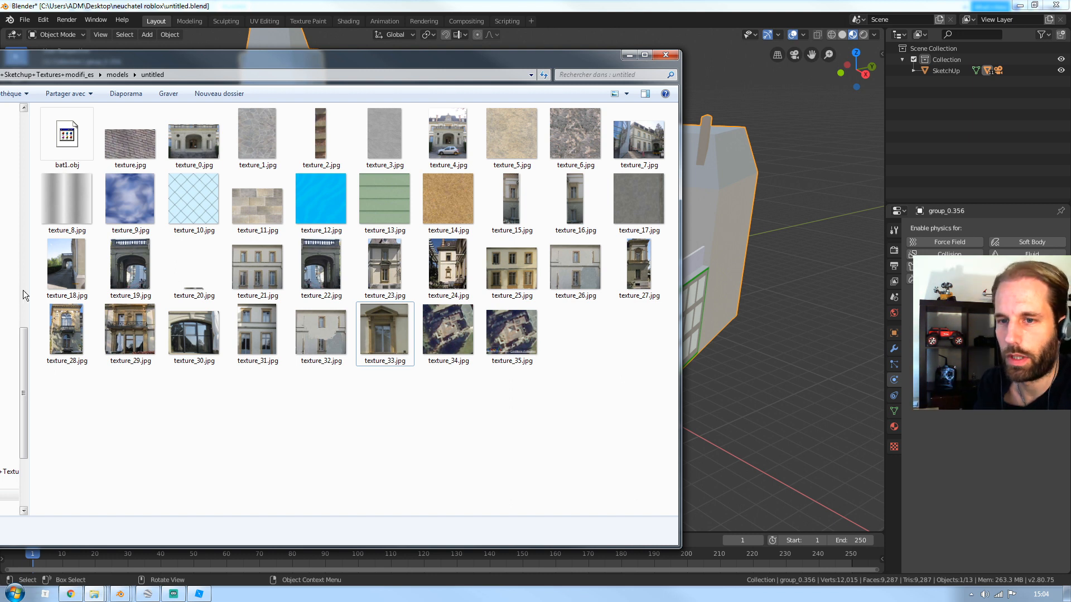
- View texture_28.jpg at full size, then close the image and the textures folder
{"action": "double_click", "coordinate": [67, 330]}
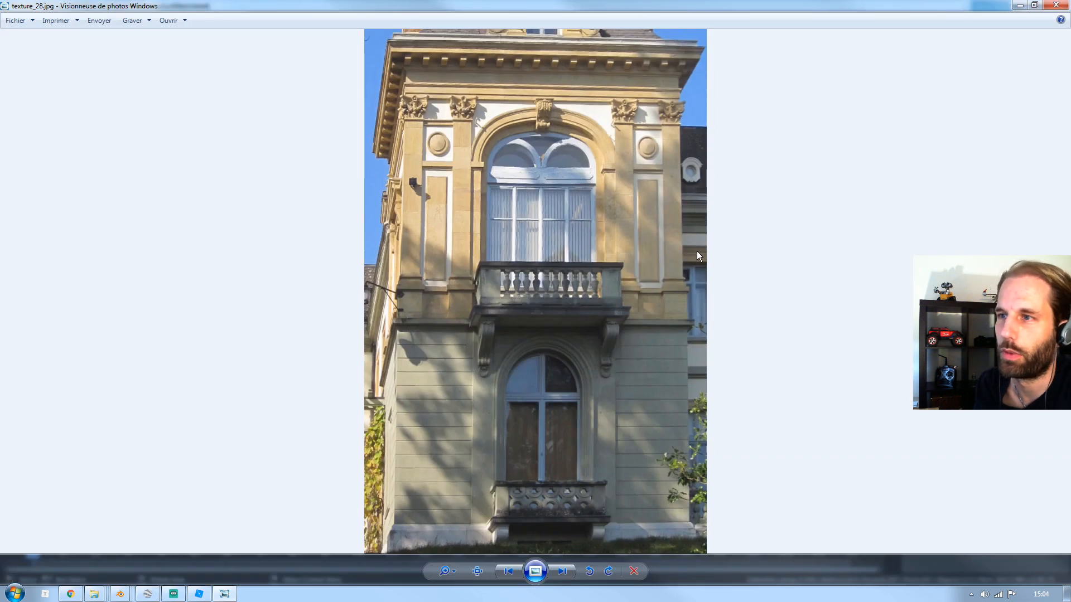
{"action": "left_click", "coordinate": [1058, 5]}
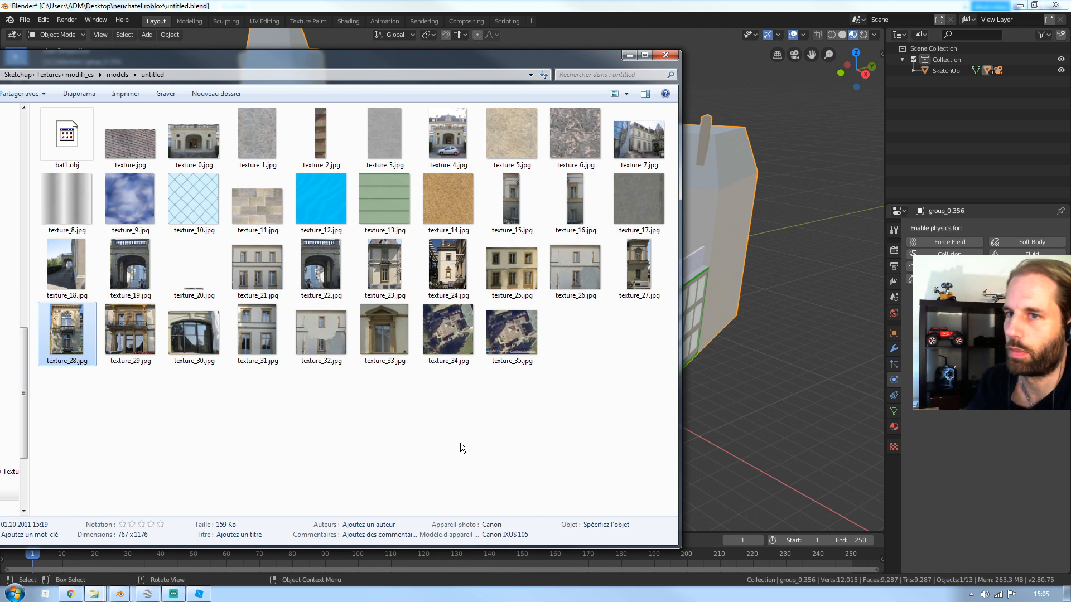
{"action": "left_click", "coordinate": [666, 55]}
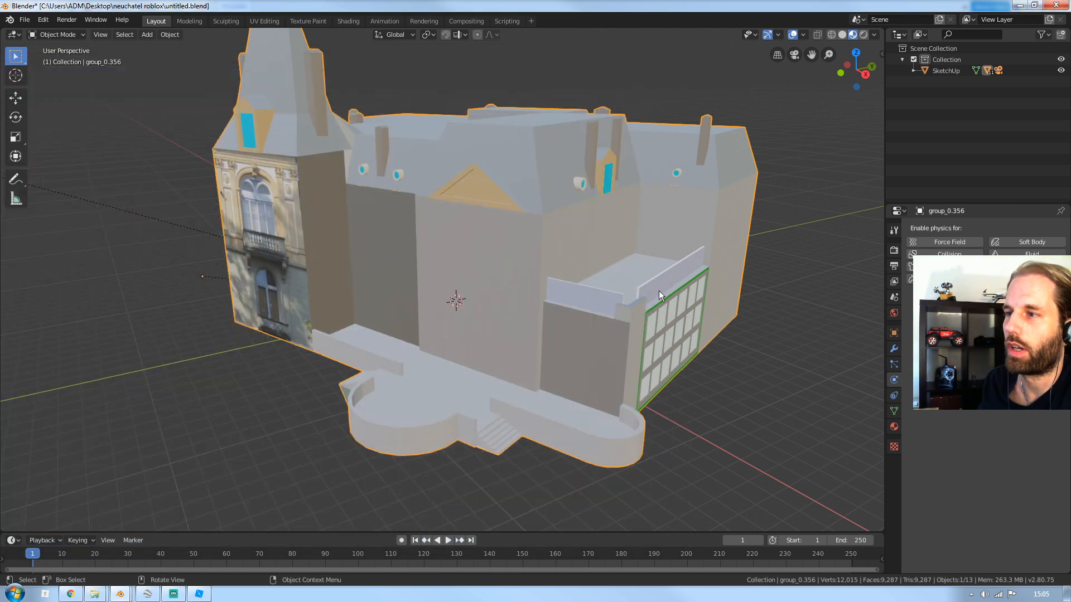
- Examine the joined museum's facades, roof and front terrace stairs from several angles and close up
{"action": "middle_click_drag", "start_coordinate": [612, 306], "coordinate": [699, 300]}
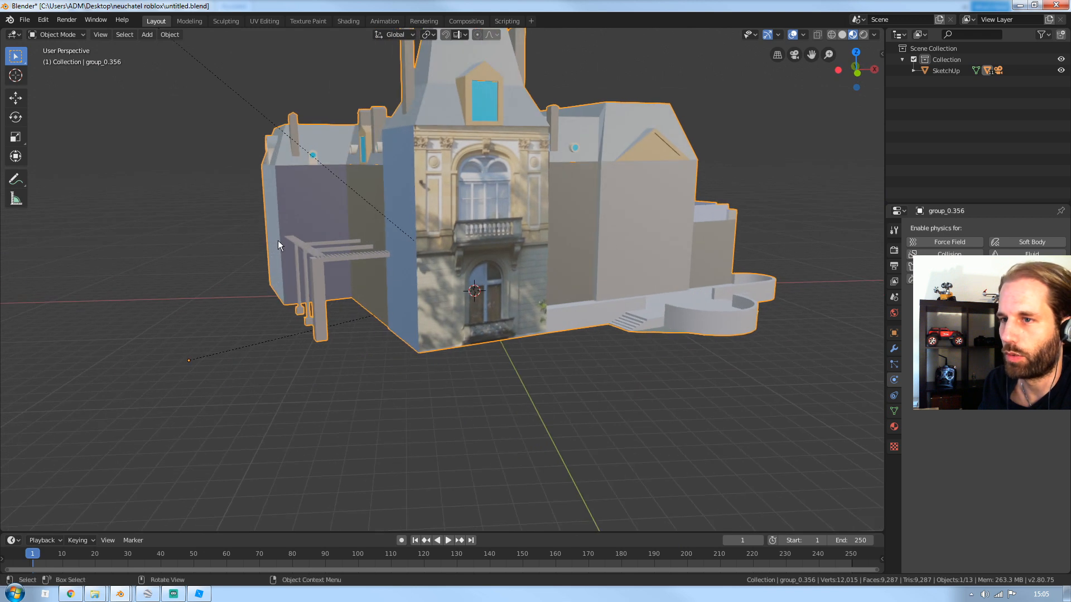
{"action": "middle_click_drag", "start_coordinate": [278, 240], "coordinate": [322, 246]}
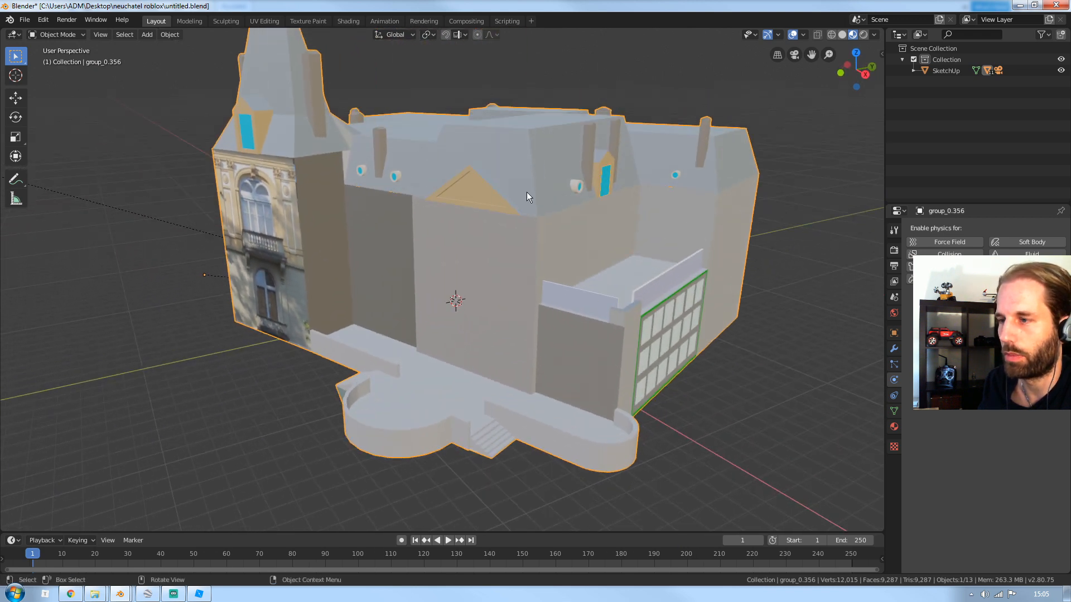
{"action": "middle_click_drag", "start_coordinate": [527, 195], "coordinate": [546, 313]}
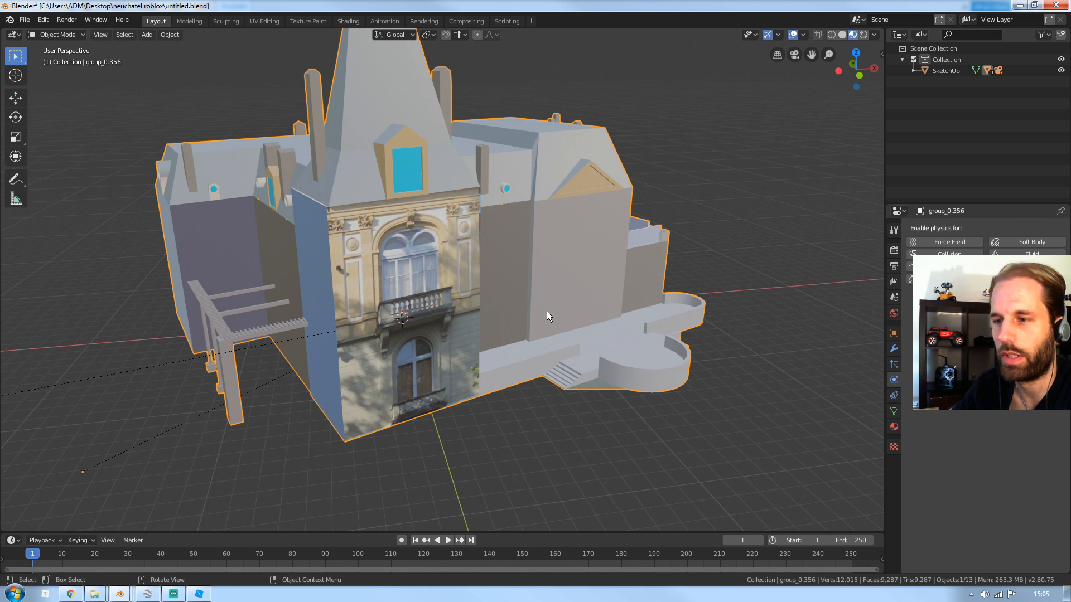
{"action": "middle_click_drag", "start_coordinate": [546, 312], "coordinate": [529, 327], "text": "shift"}
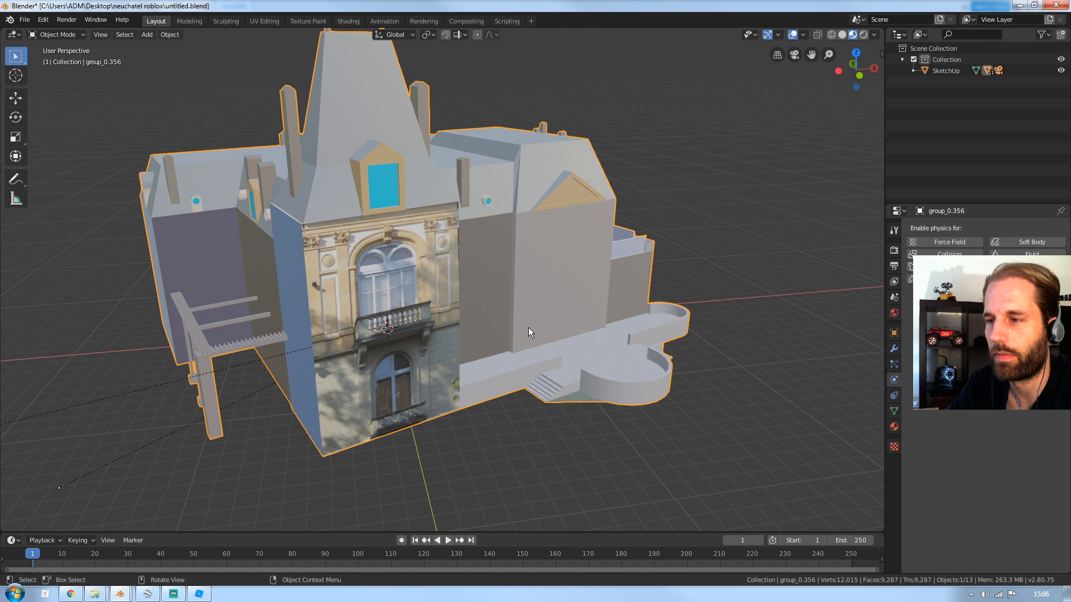
{"action": "middle_click_drag", "start_coordinate": [527, 326], "coordinate": [571, 296]}
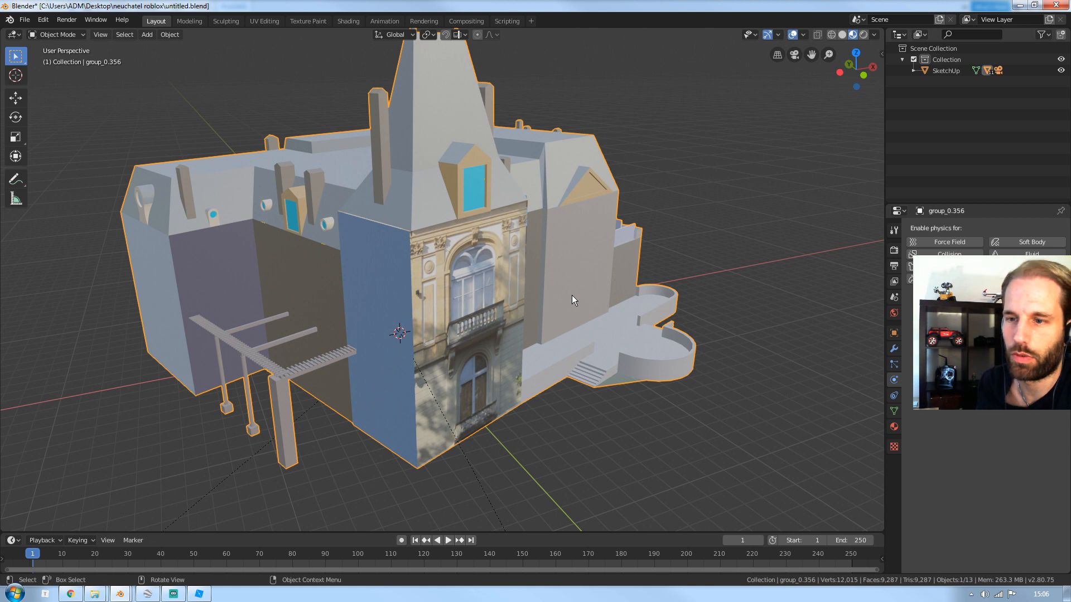
{"action": "middle_click_drag", "start_coordinate": [699, 341], "coordinate": [638, 357]}
{"action": "scroll", "coordinate": [637, 357], "scroll_direction": "up", "scroll_amount": 8}
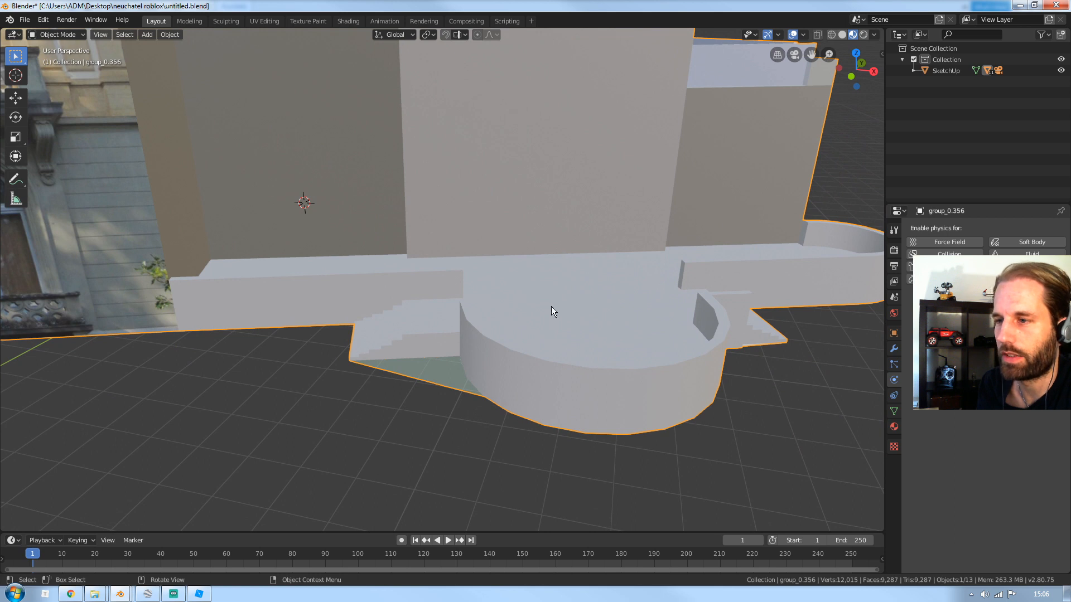
{"action": "scroll", "coordinate": [625, 309], "scroll_direction": "down", "scroll_amount": 10}
{"action": "middle_click_drag", "start_coordinate": [560, 302], "coordinate": [479, 313]}
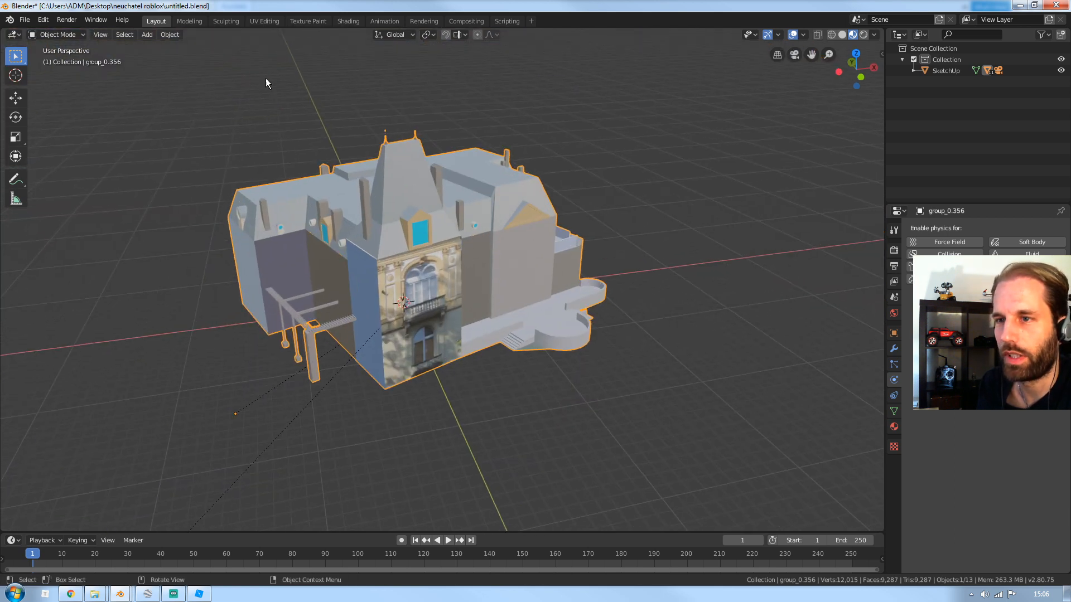
- Export the museum in Wavefront OBJ format as bat2.obj in the untitled models folder
{"action": "left_click", "coordinate": [24, 20]}
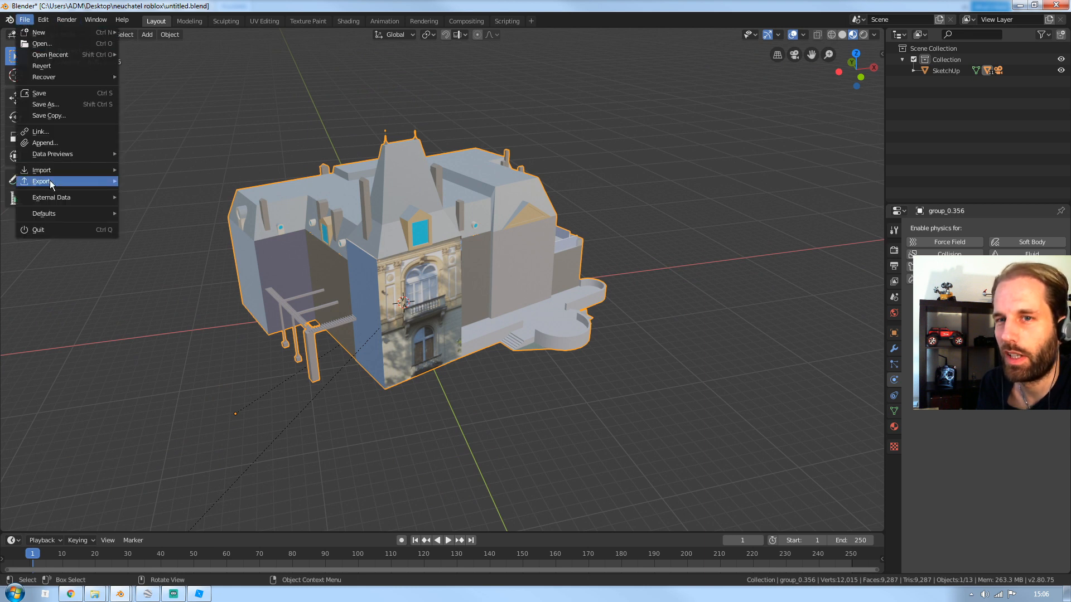
{"action": "mouse_move", "coordinate": [51, 183]}
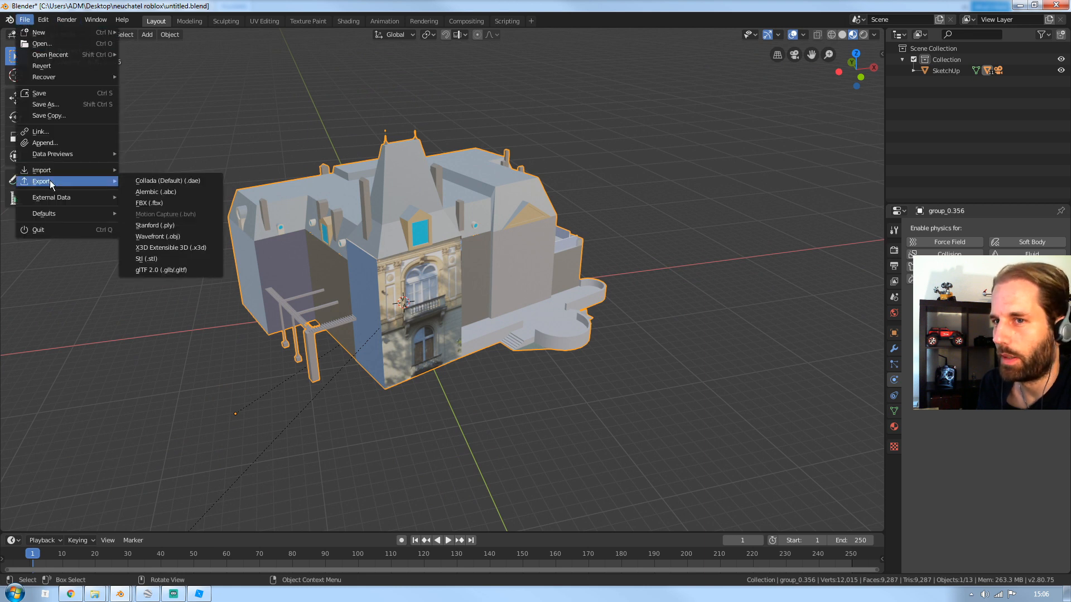
{"action": "left_click", "coordinate": [177, 238]}
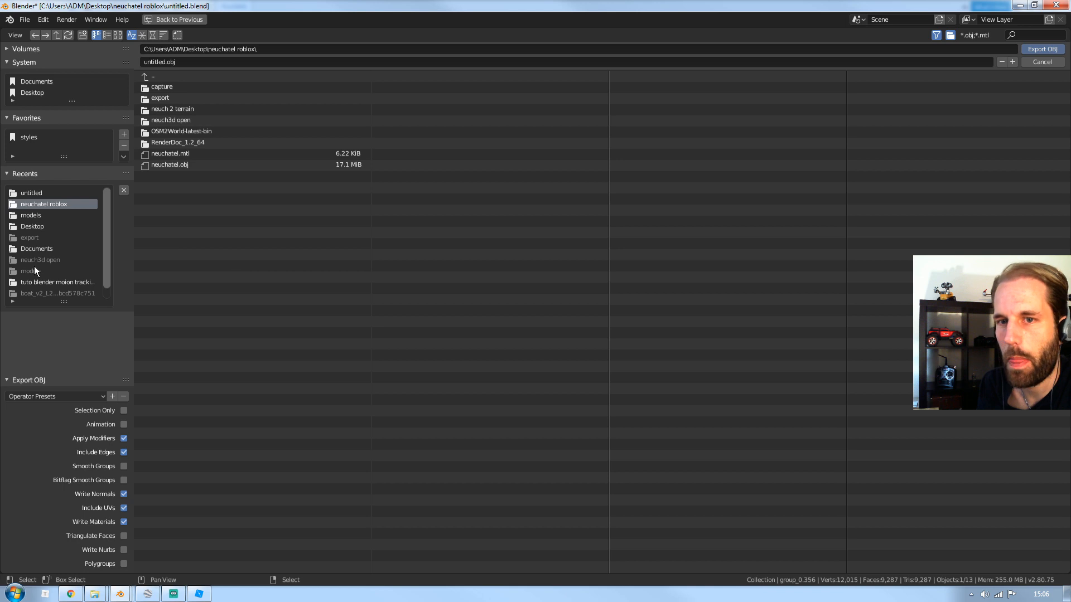
{"action": "left_click", "coordinate": [159, 61]}
{"action": "key", "text": "ctrl+a"}
{"action": "key", "text": "Return"}
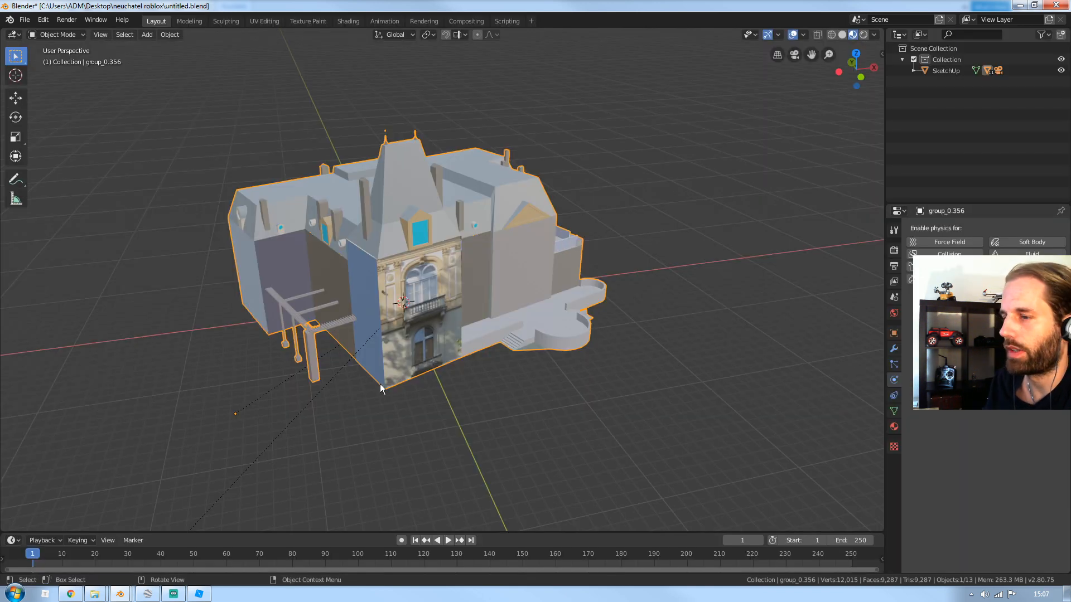
- Switch to Roblox Studio, select the trees model in the level and save the place file
{"action": "mouse_move", "coordinate": [121, 596]}
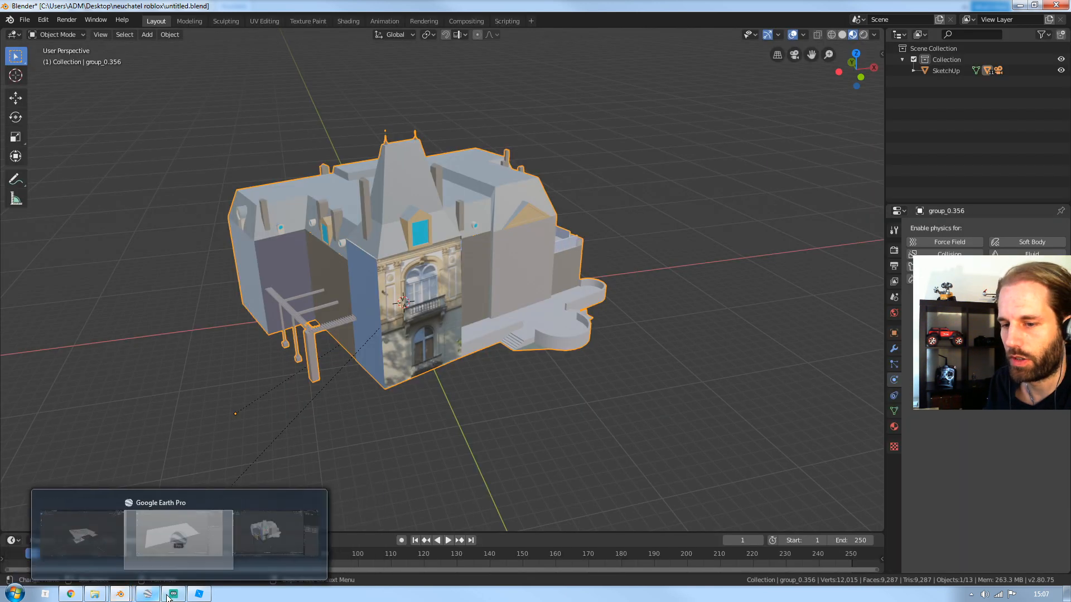
{"action": "left_click", "coordinate": [200, 594]}
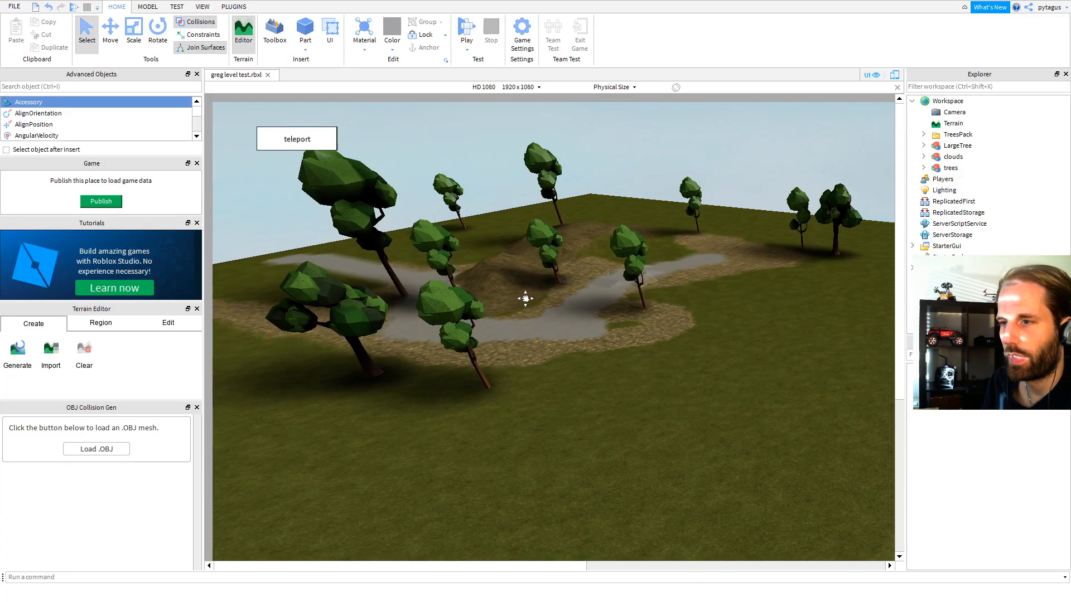
{"action": "right_click_drag", "start_coordinate": [526, 298], "coordinate": [502, 250]}
{"action": "left_click", "coordinate": [527, 301]}
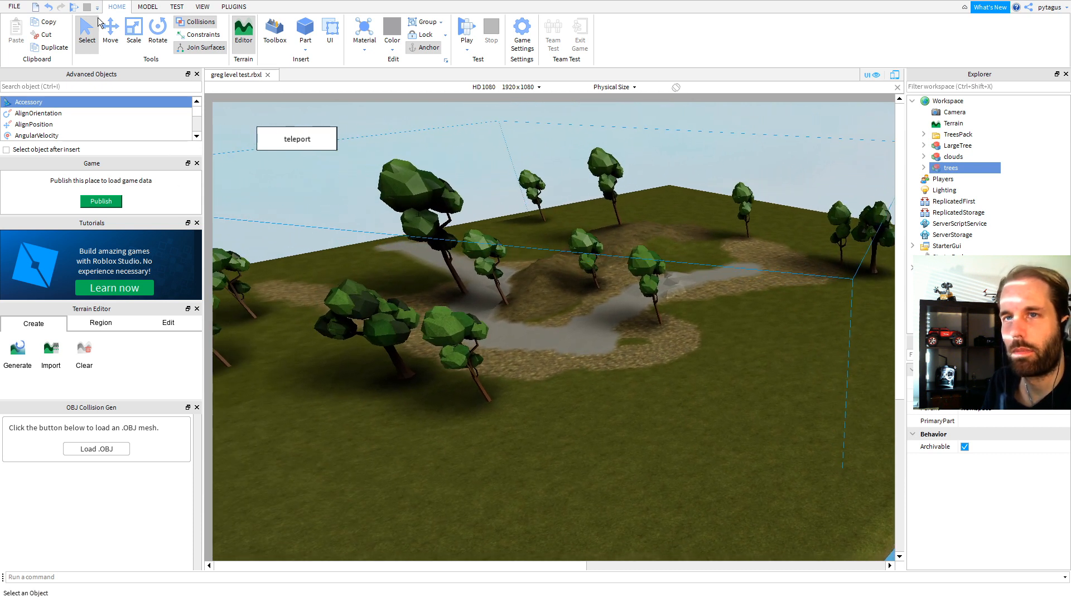
{"action": "left_click", "coordinate": [14, 6]}
{"action": "left_click", "coordinate": [39, 79]}
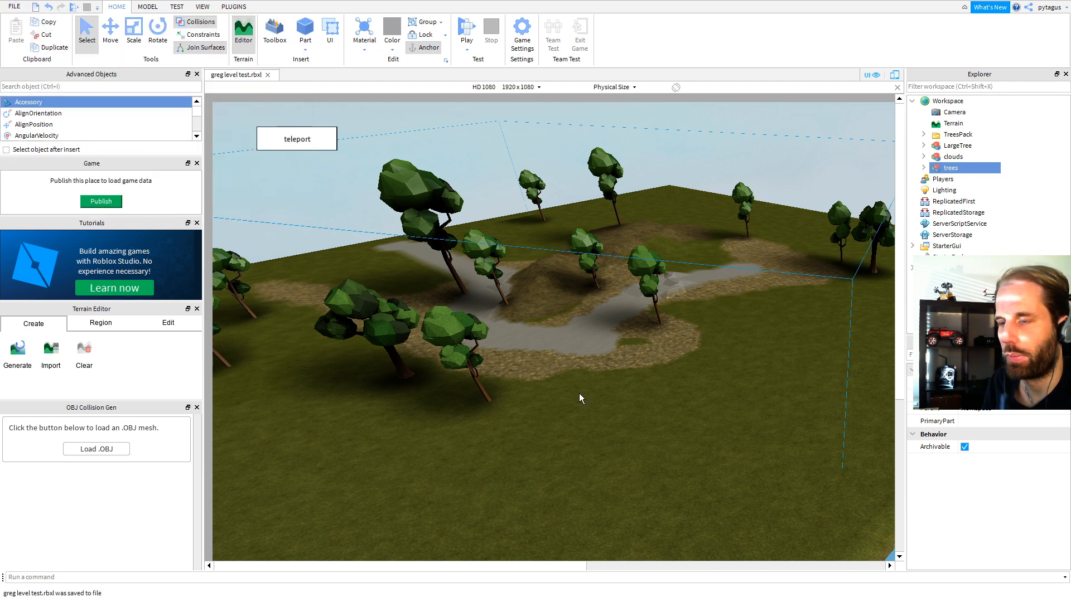
- Load bat2.obj from the untitled folder with OBJ Collision Gen and insert its mesh using the With Location mode
{"action": "left_click", "coordinate": [99, 449]}
{"action": "left_click", "coordinate": [195, 83]}
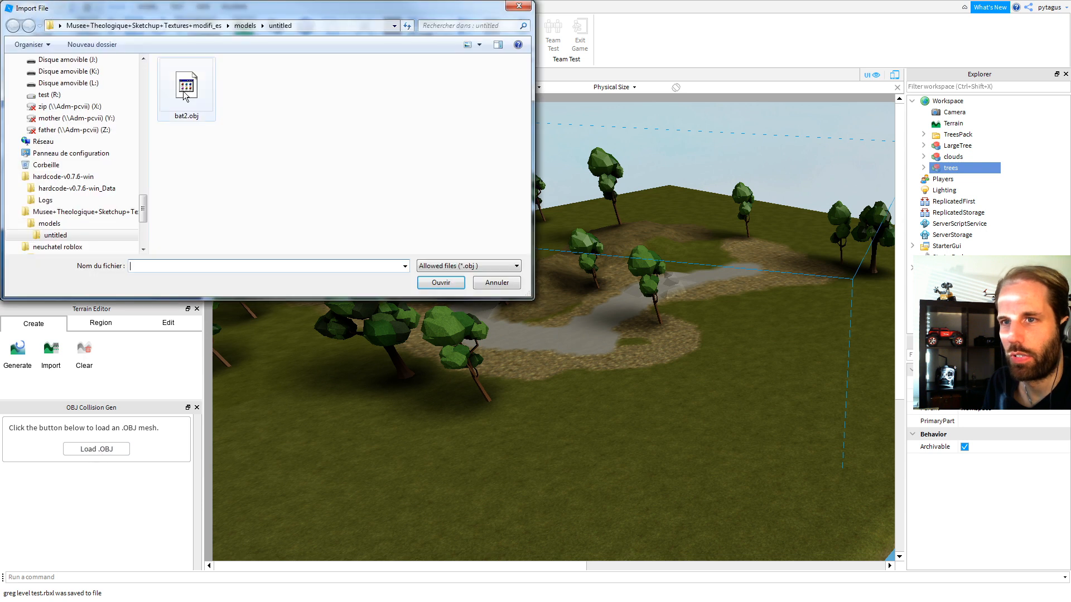
{"action": "left_click", "coordinate": [437, 279]}
{"action": "scroll", "coordinate": [702, 364], "scroll_direction": "down", "scroll_amount": 3}
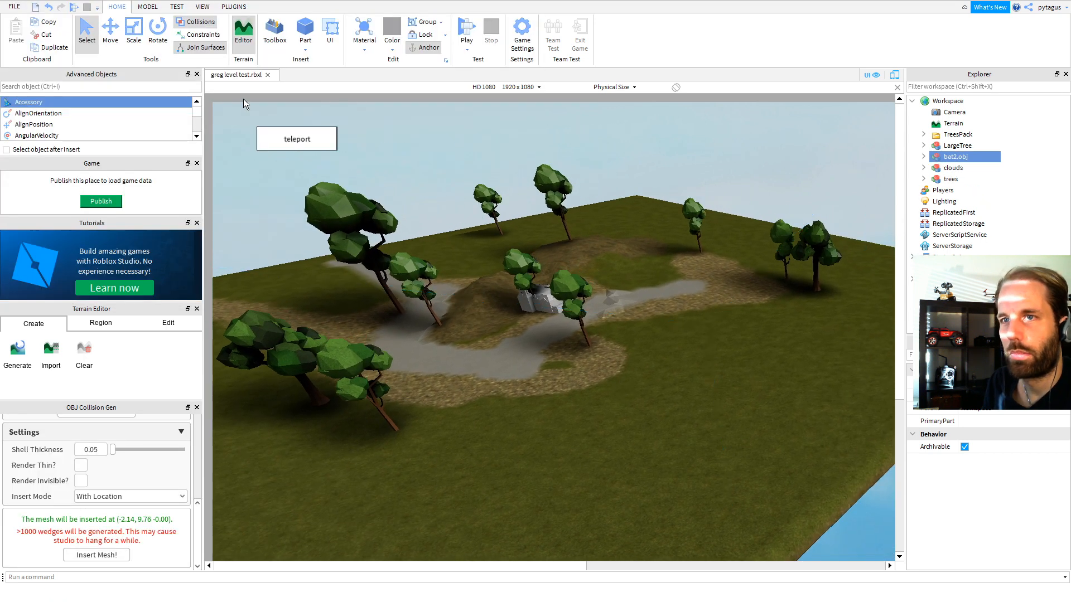
- Activate the Move tool, then playtest the level and walk the character around the inserted museum to inspect it
{"action": "left_click", "coordinate": [110, 32]}
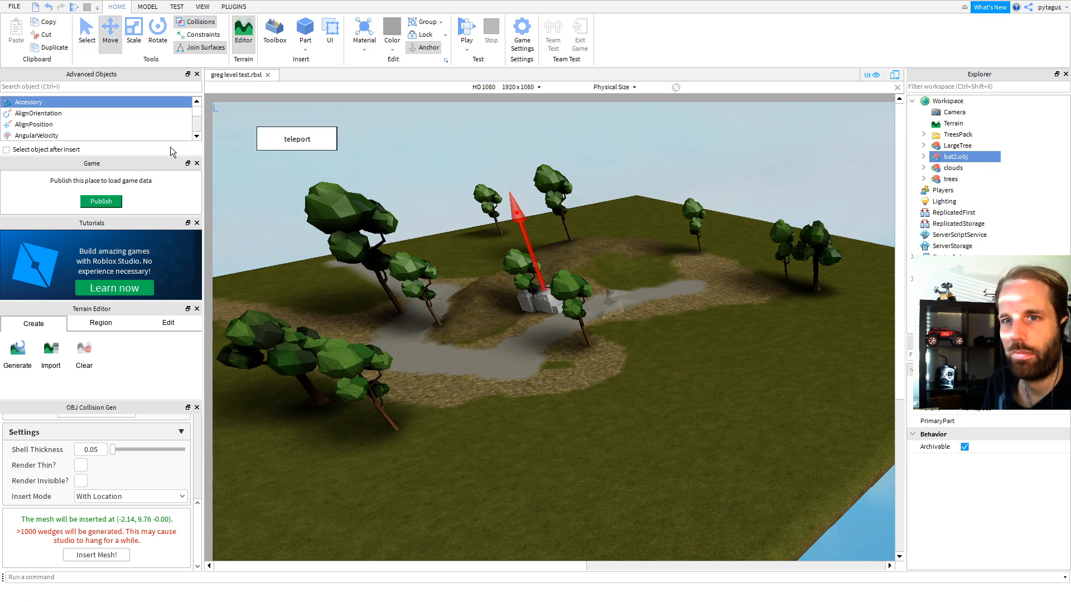
{"action": "key", "text": "F5"}
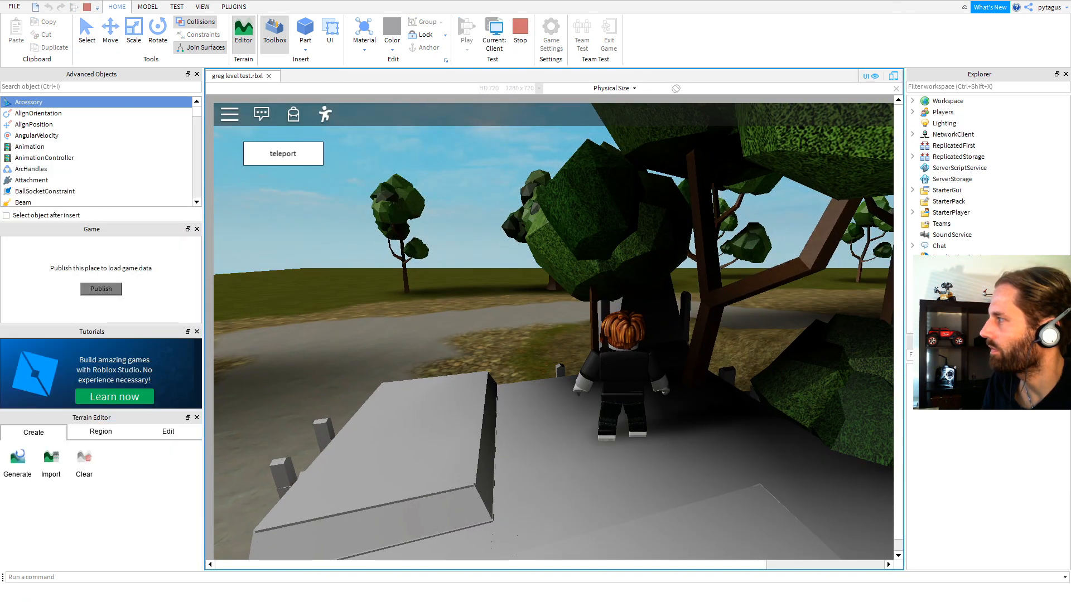
{"action": "key", "text": "w"}
{"action": "key", "text": "a"}
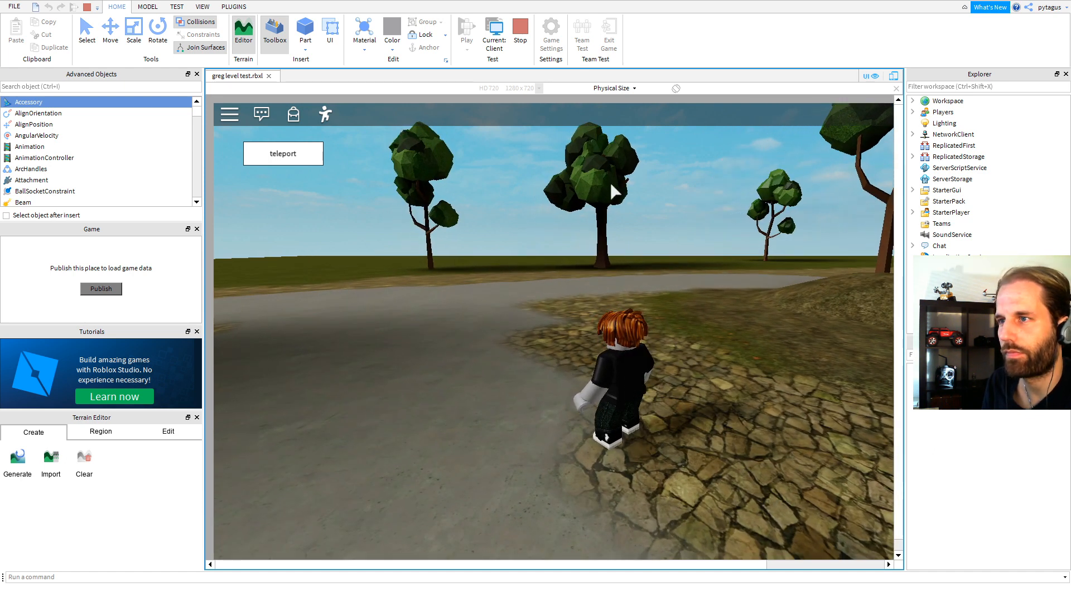
{"action": "scroll", "coordinate": [589, 369], "scroll_direction": "up", "scroll_amount": 5}
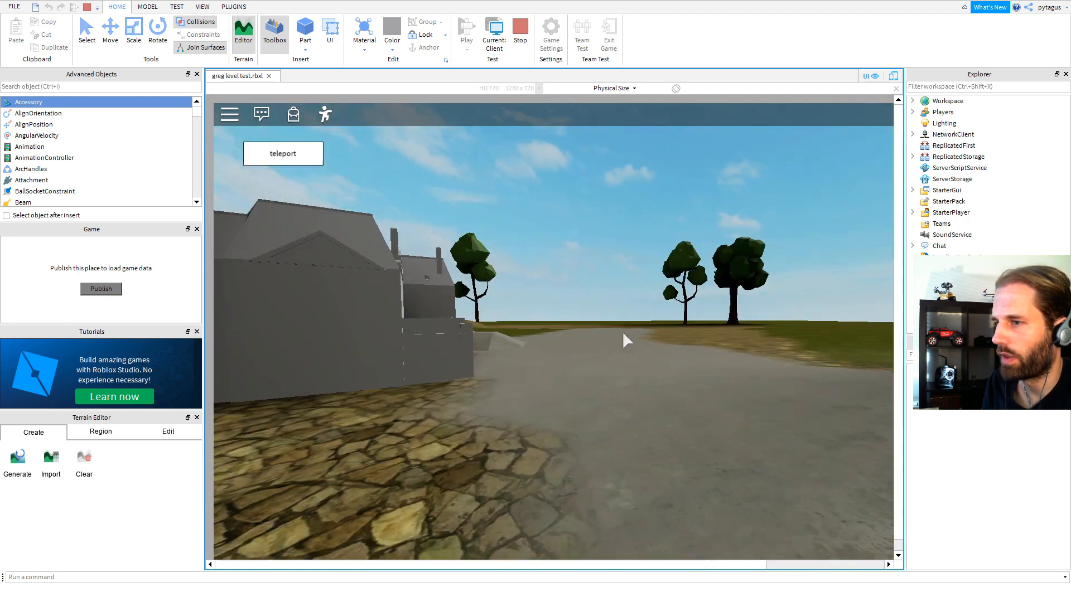
- Walk the playtest character to the museum and jump up onto its roof to check the mesh's collisions
{"action": "key", "text": "w"}
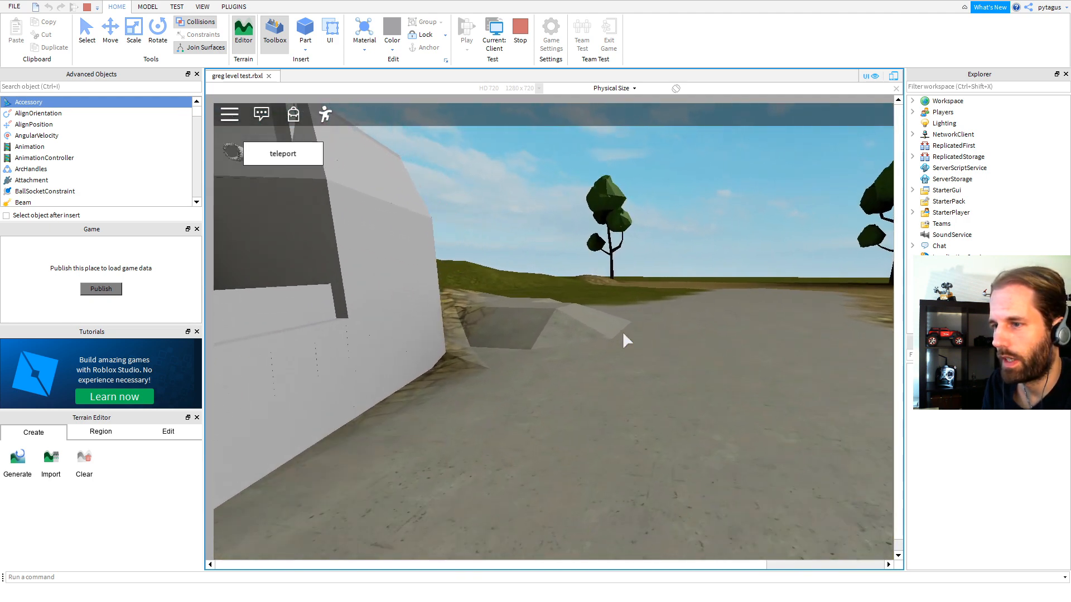
{"action": "key", "text": "w"}
{"action": "key", "text": "space"}
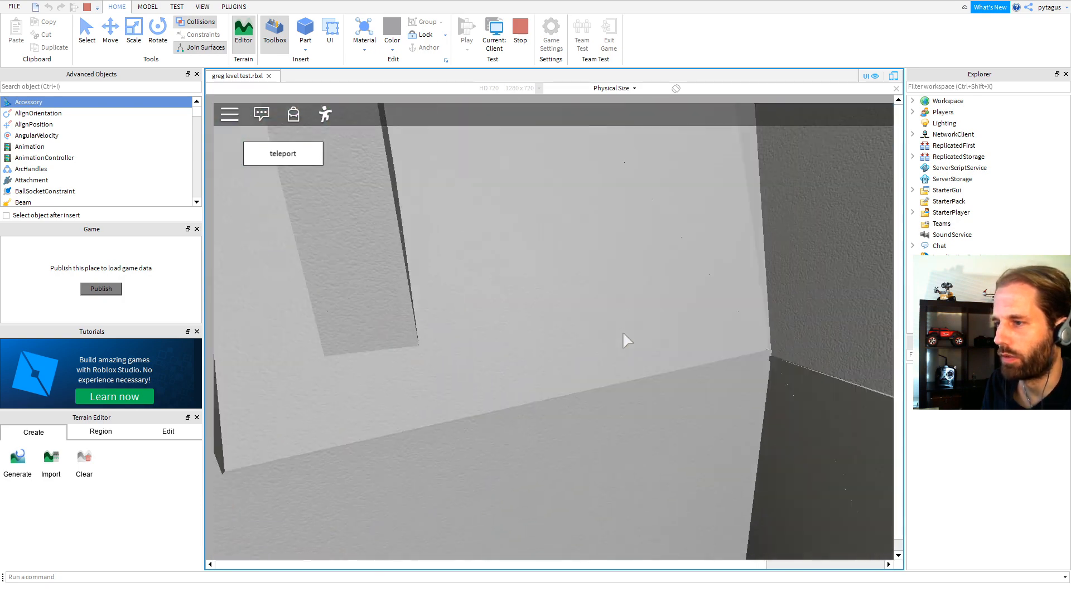
{"action": "key", "text": "w"}
{"action": "key", "text": "space"}
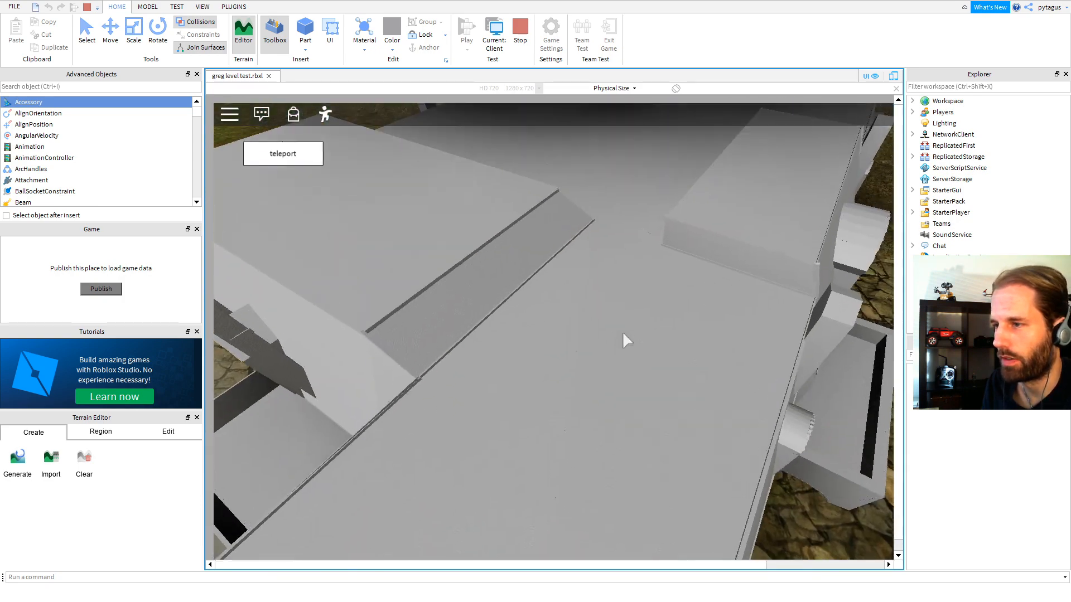
{"action": "key", "text": "w"}
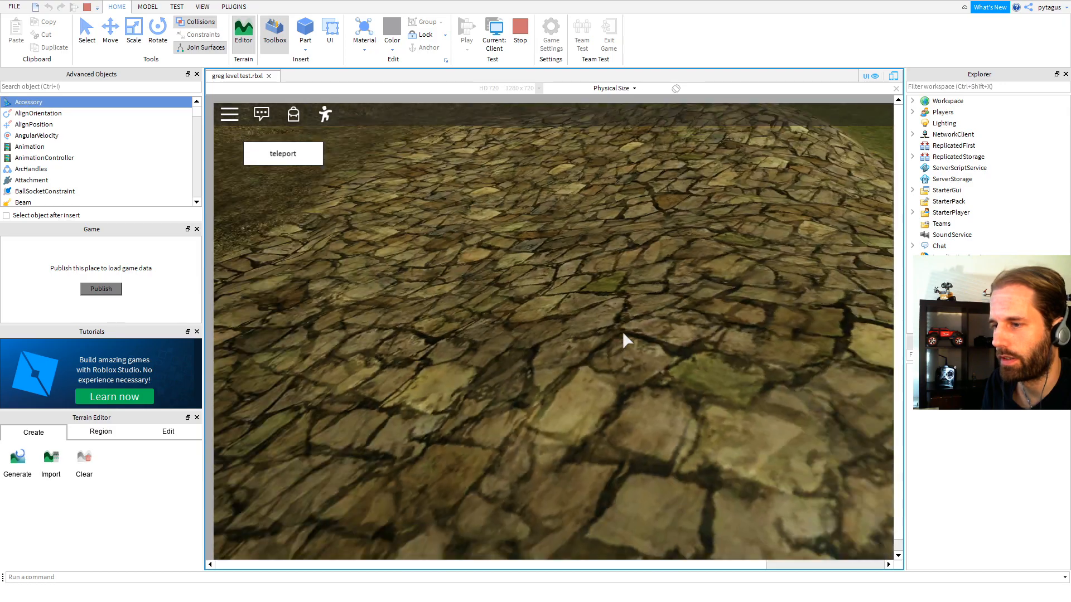
- Move down beside the museum's balcony, jump back onto the roof and cross it to the building's corner
{"action": "key", "text": "s"}
{"action": "key", "text": "w"}
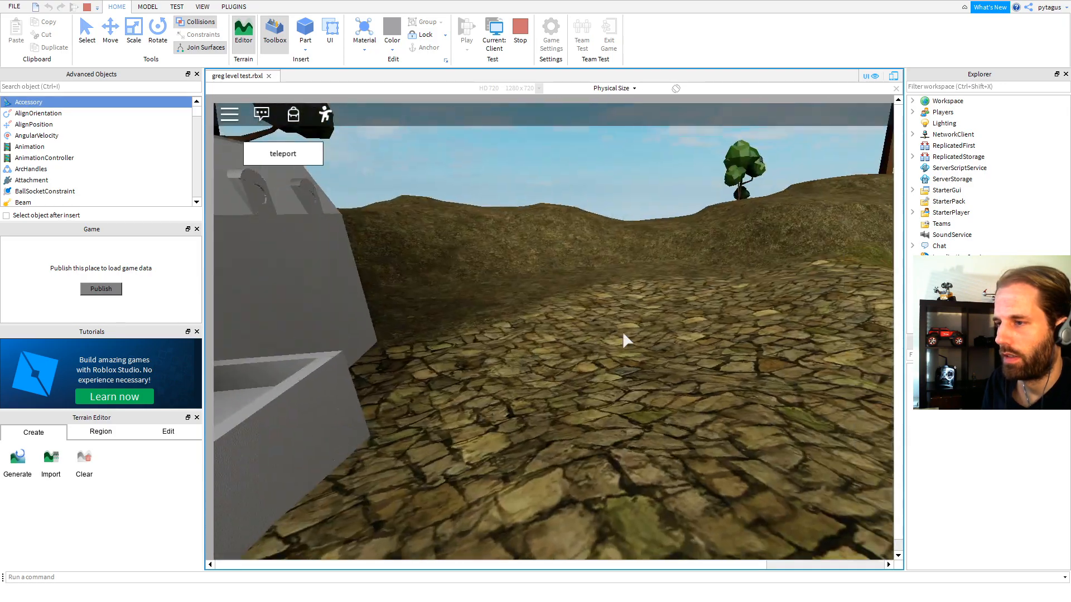
{"action": "key", "text": "w"}
{"action": "key", "text": "space"}
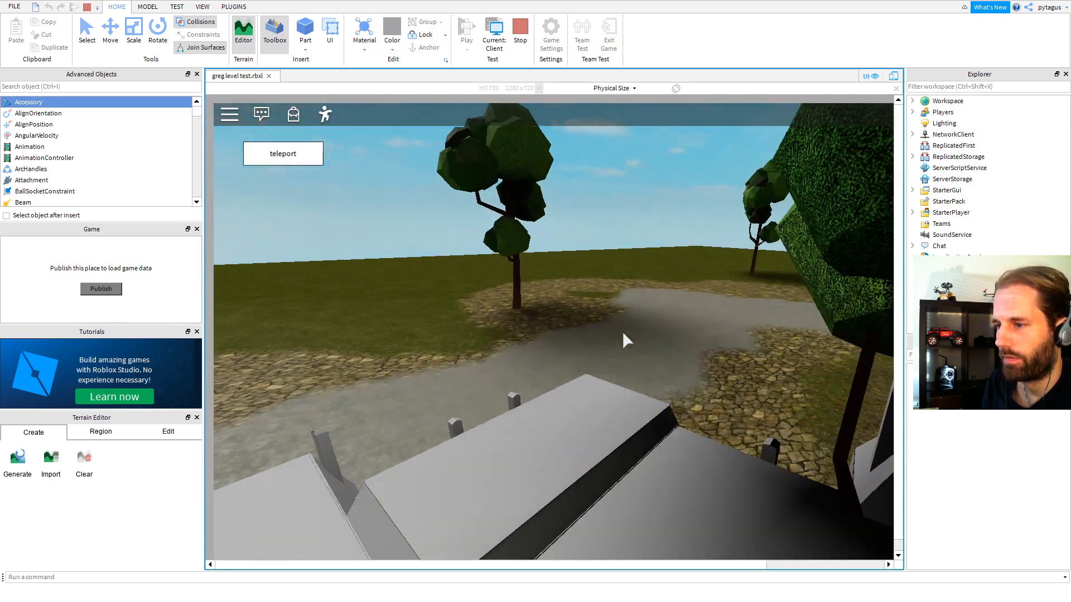
{"action": "key", "text": "w"}
{"action": "key", "text": "d"}
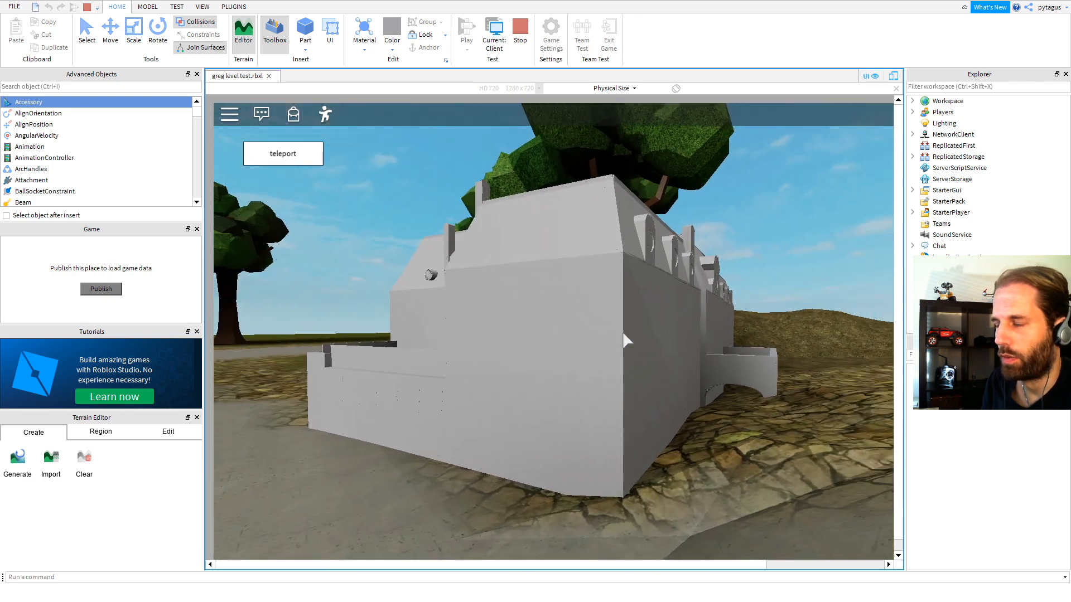
- Circle the museum on the ground to inspect its front facade and the end tower by the hills
{"action": "key", "text": "a"}
{"action": "key", "text": "s"}
{"action": "key", "text": "w"}
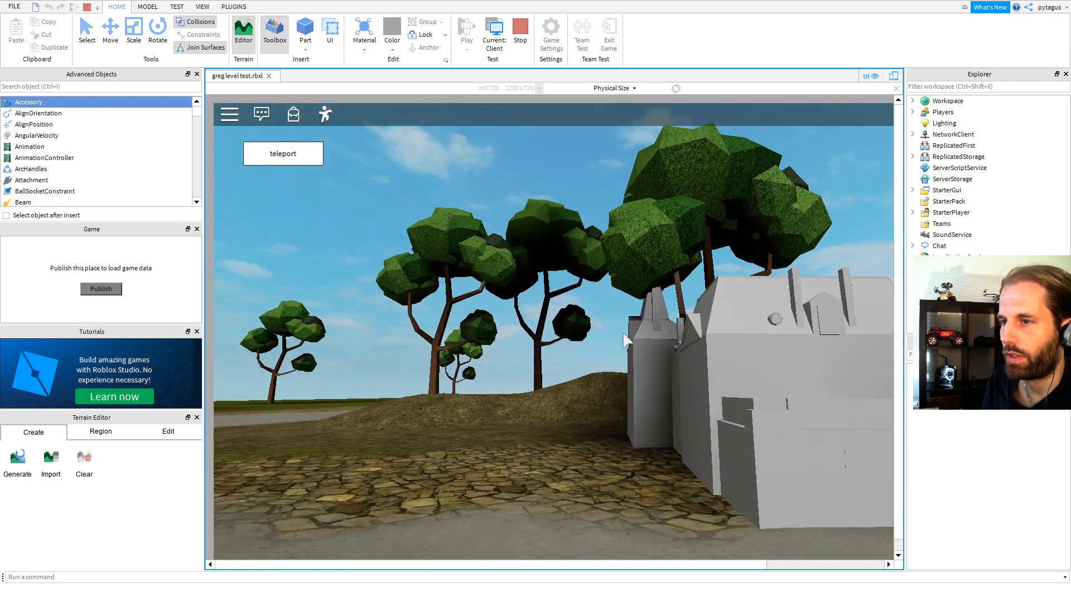
{"action": "key", "text": "w"}
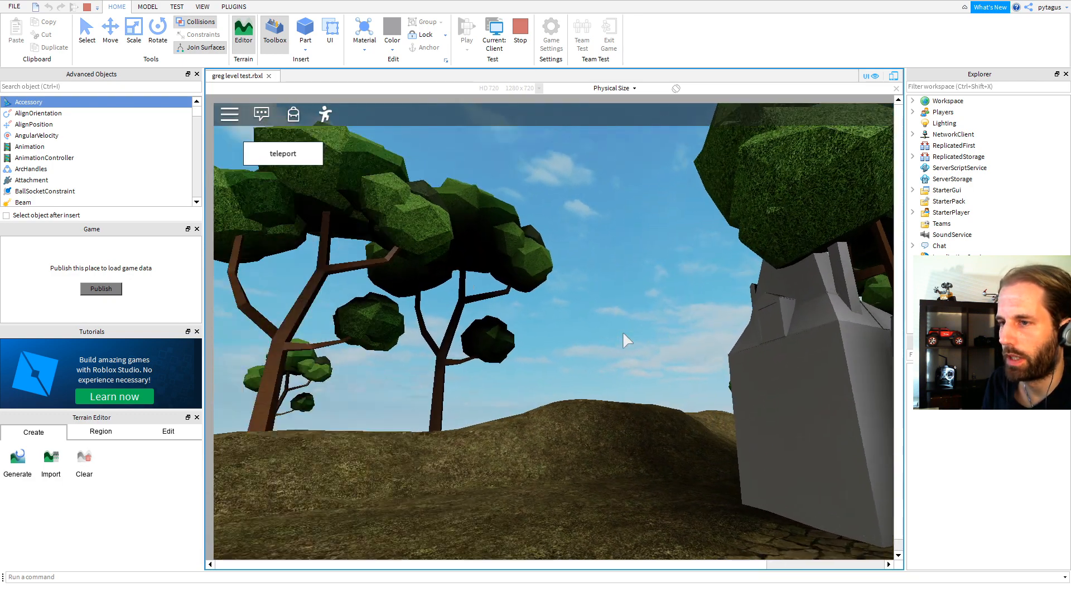
{"action": "key", "text": "w"}
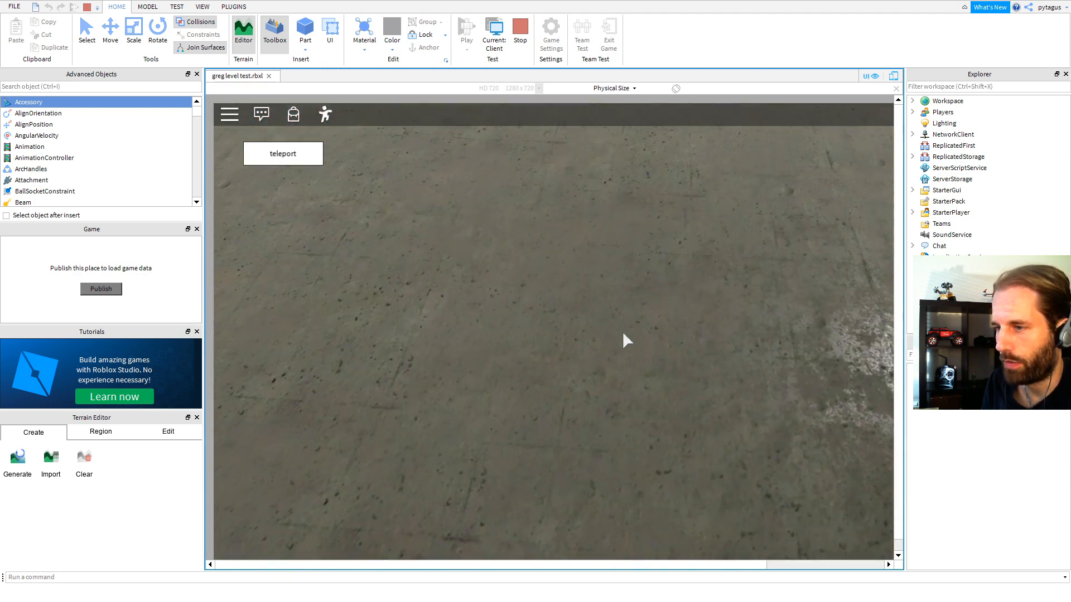
- Walk away over the cobblestones and grass, and turn around to examine the museum from a distance
{"action": "key", "text": "w"}
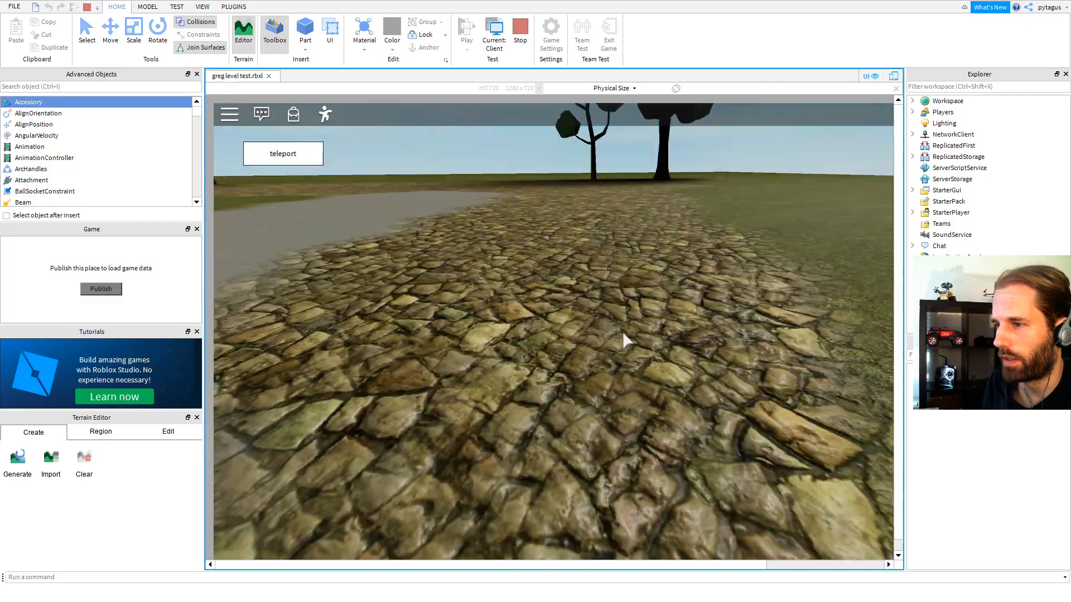
{"action": "key", "text": "w"}
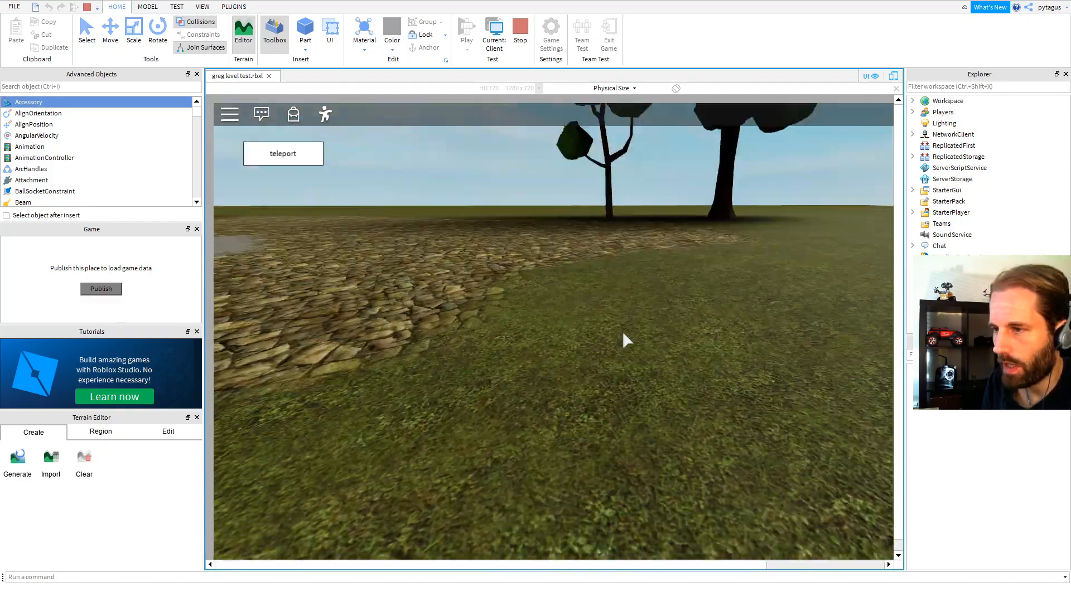
{"action": "right_click_drag", "start_coordinate": [622, 331], "coordinate": [622, 331]}
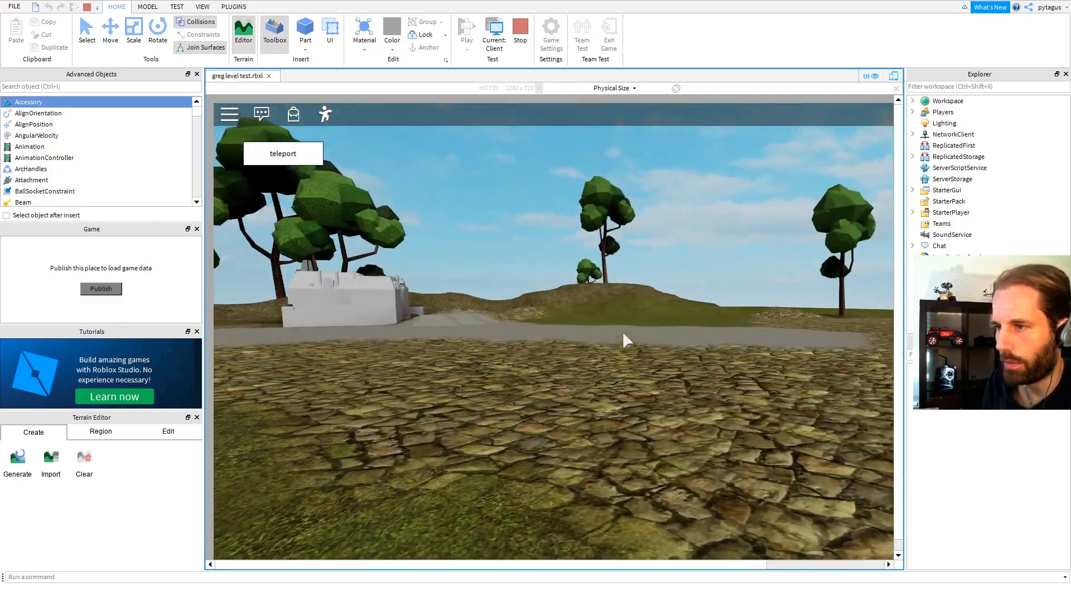
{"action": "key", "text": "w"}
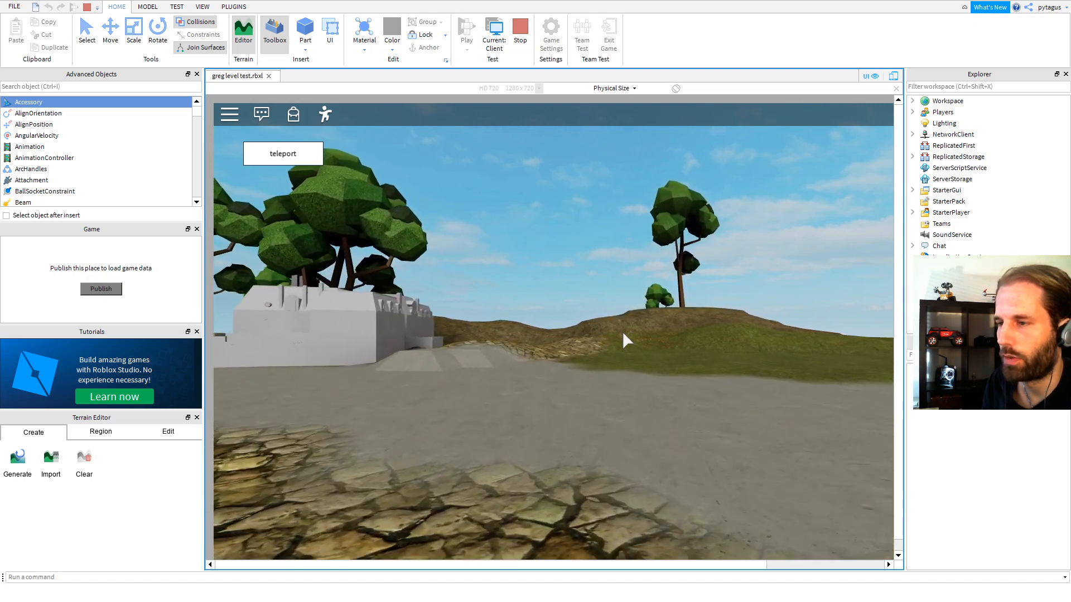
- Follow the cobbled path past the museum and climb the hill to the tall tree on top
{"action": "key", "text": "w"}
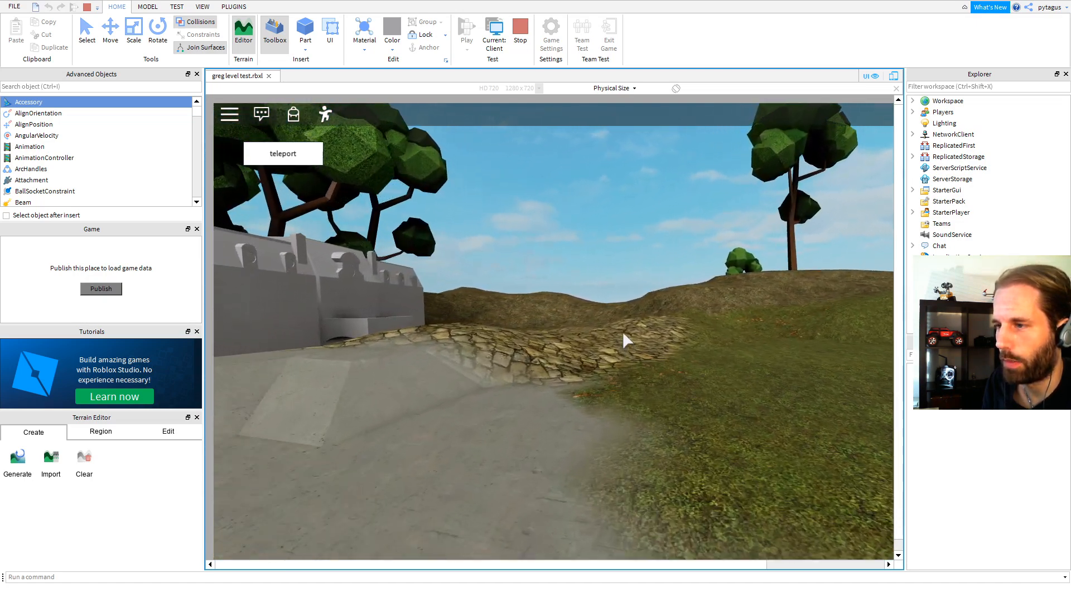
{"action": "key", "text": "w"}
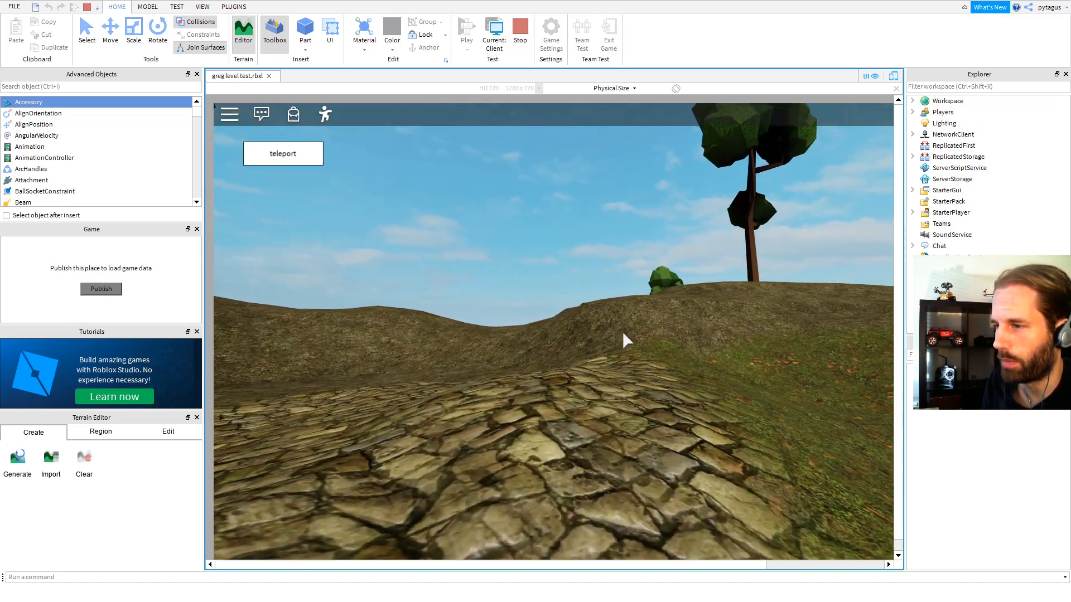
{"action": "key", "text": "w"}
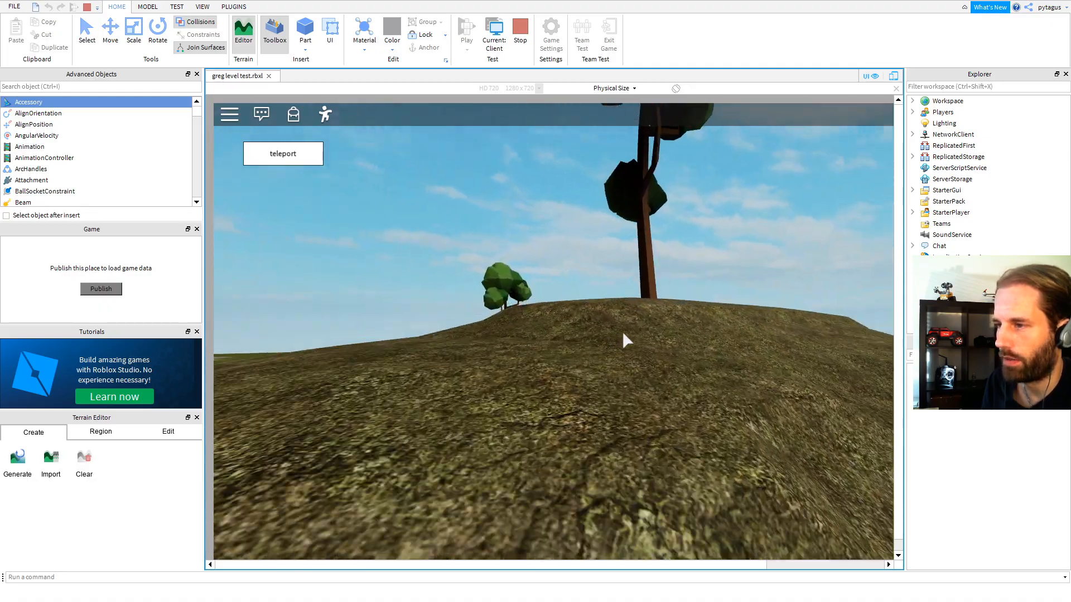
{"action": "key", "text": "w"}
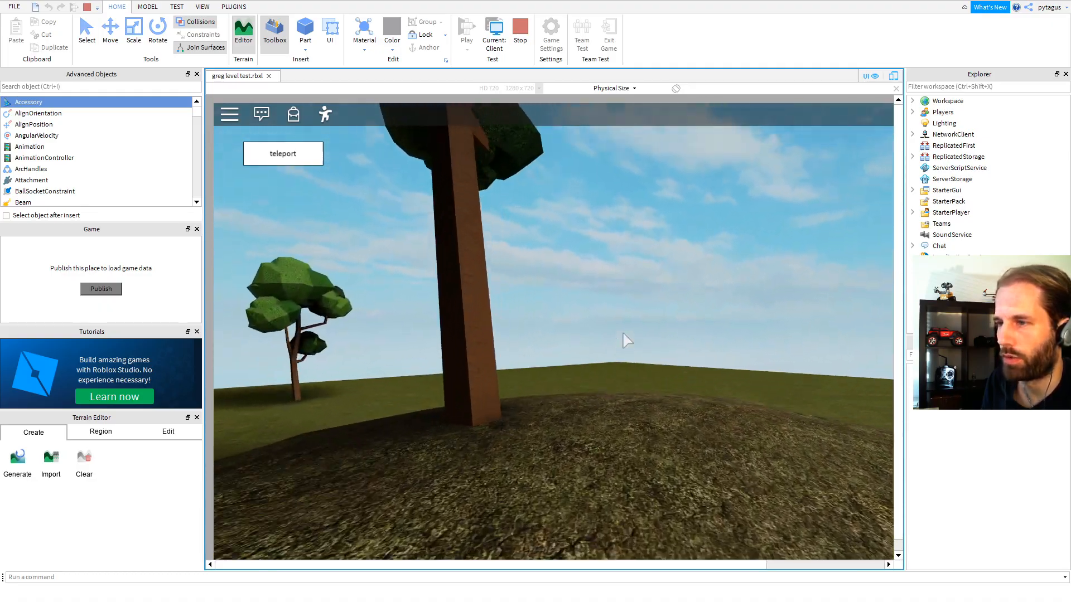
- Examine the cloud models in the sky while walking from the hill back towards the museum
{"action": "key", "text": "w"}
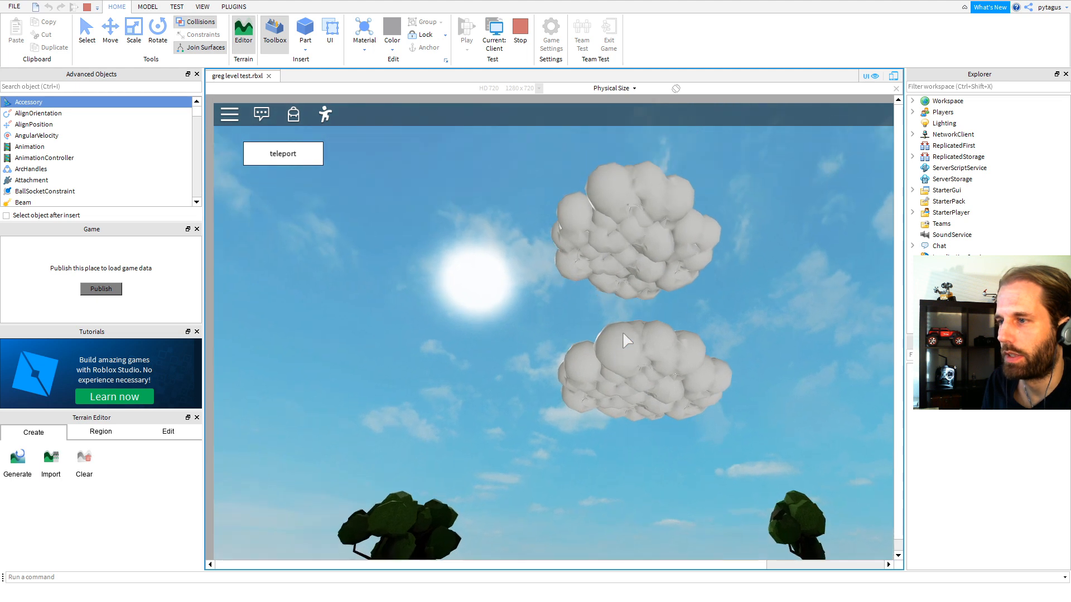
{"action": "key", "text": "w"}
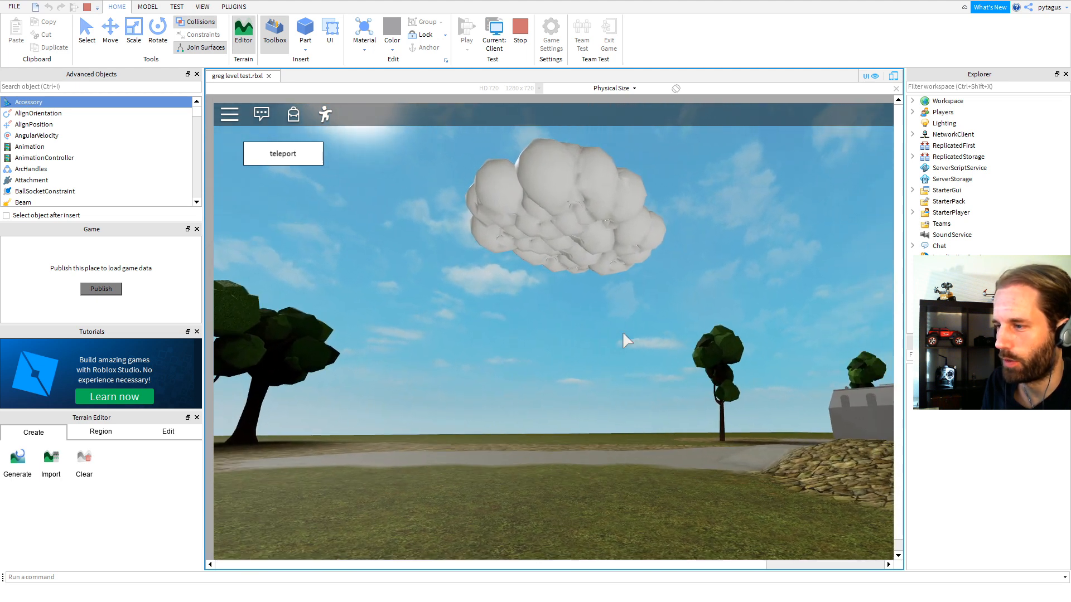
{"action": "key", "text": "w"}
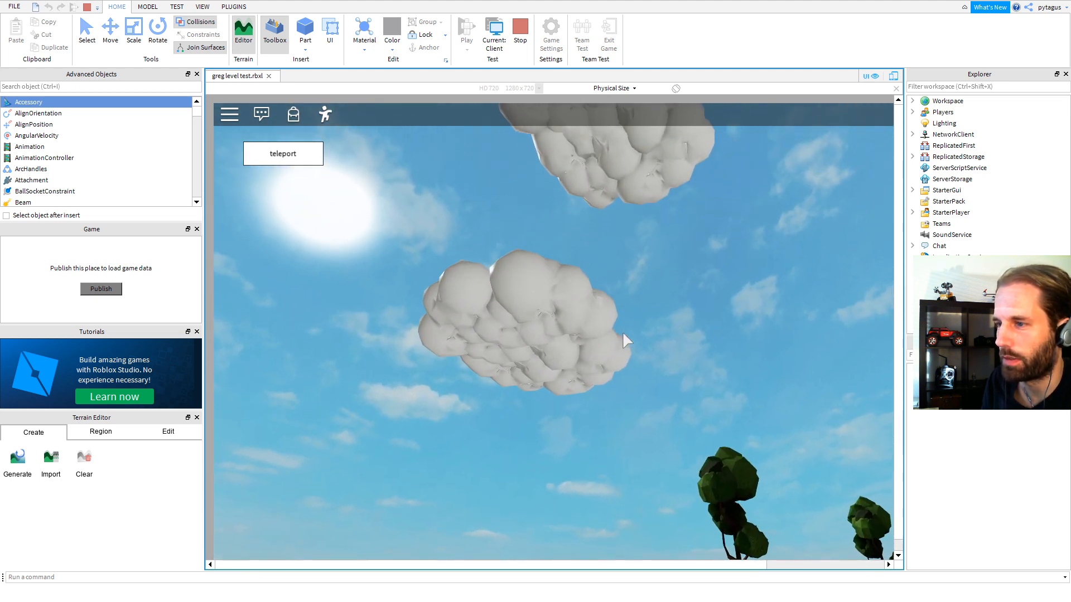
{"action": "key", "text": "w"}
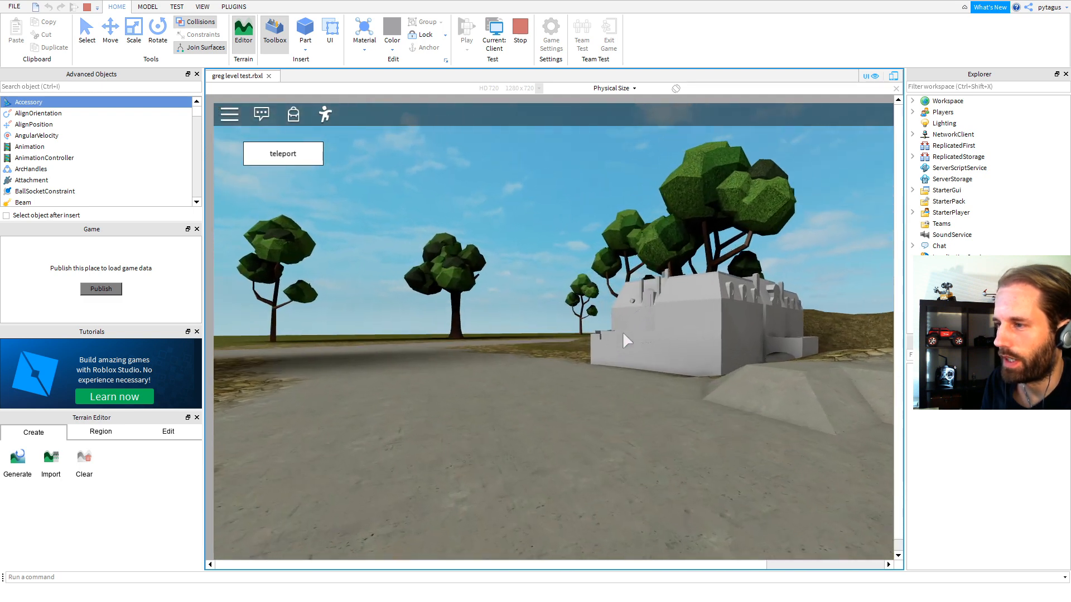
- Walk around the museum's front terrace and gabled side wing to examine the walls up close
{"action": "key", "text": "w"}
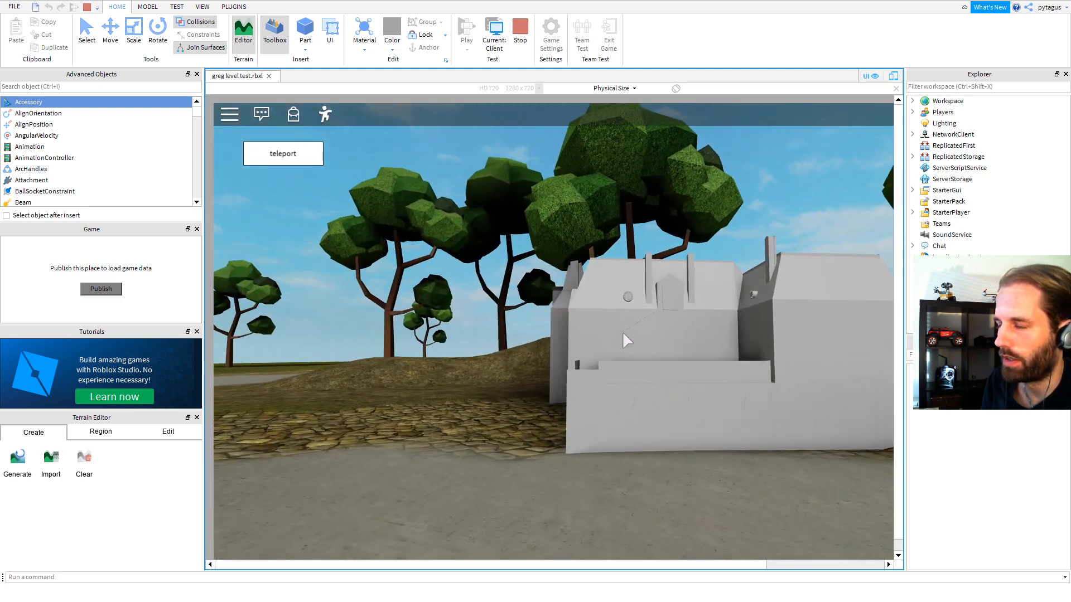
{"action": "key", "text": "s"}
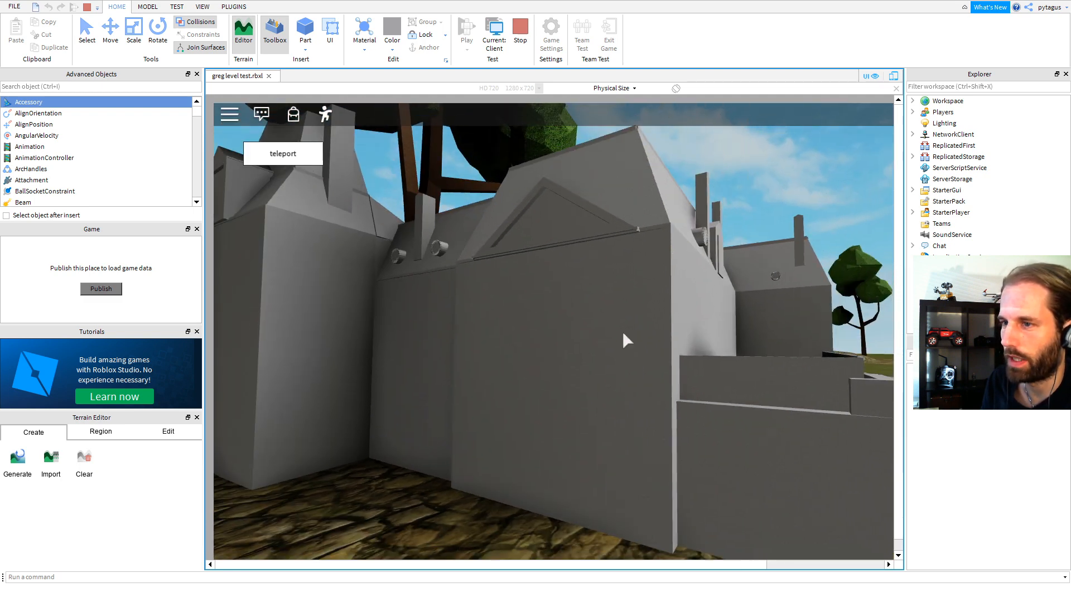
{"action": "key", "text": "a"}
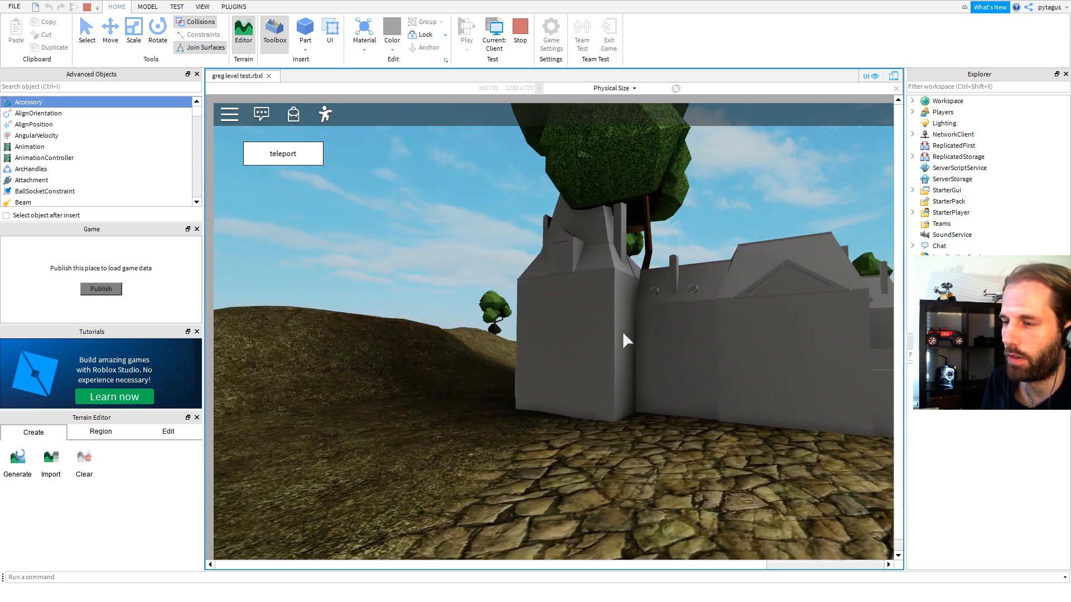
{"action": "key", "text": "d"}
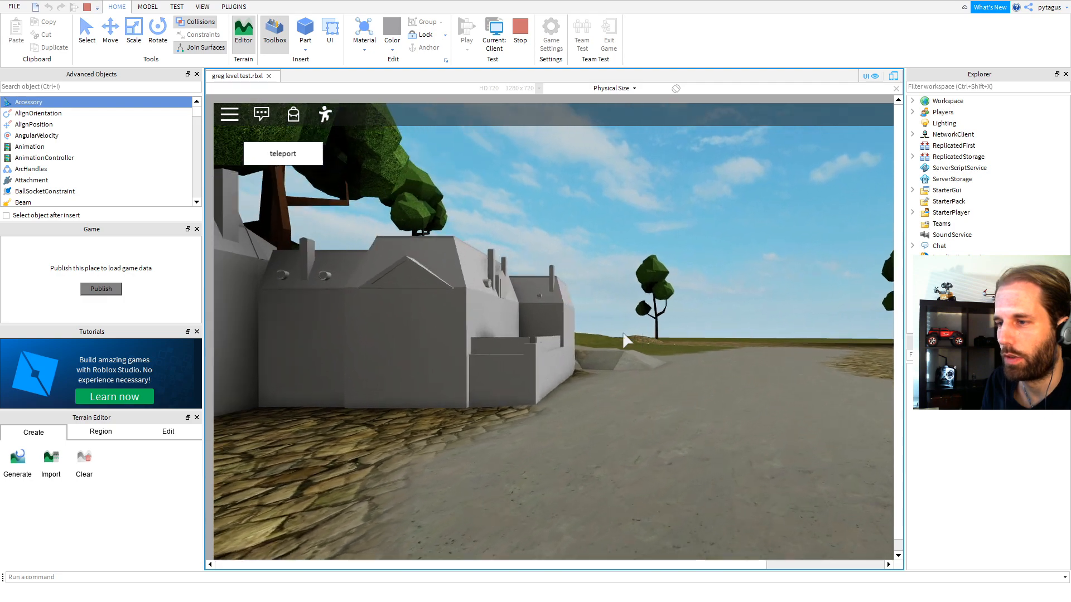
- Jump onto the museum's roof again to check its dormers, and descend to the balcony side
{"action": "key", "text": "w"}
{"action": "key", "text": "space"}
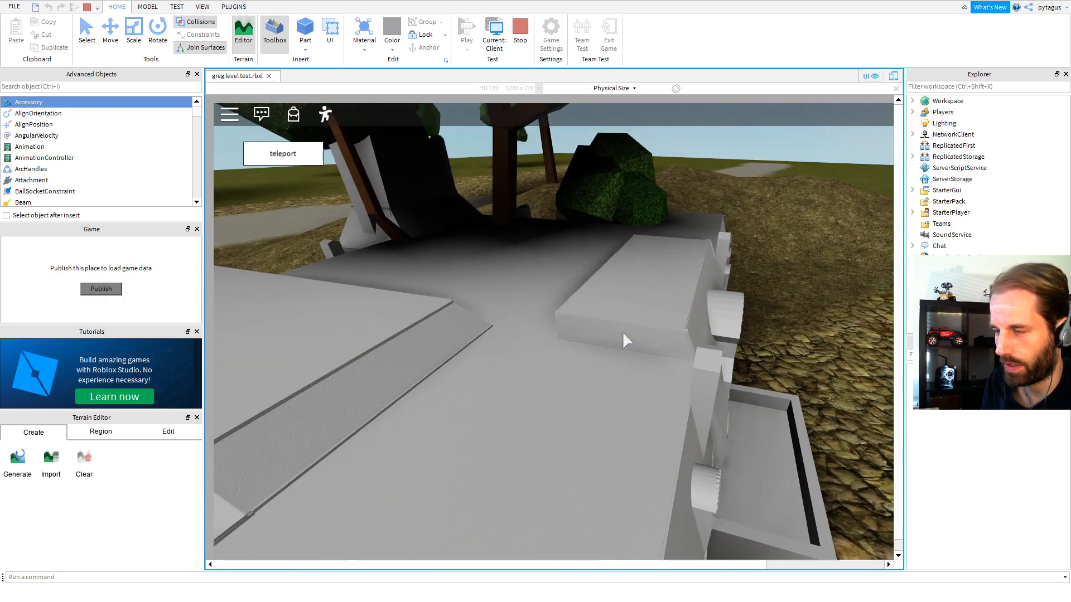
{"action": "key", "text": "w"}
{"action": "key", "text": "s"}
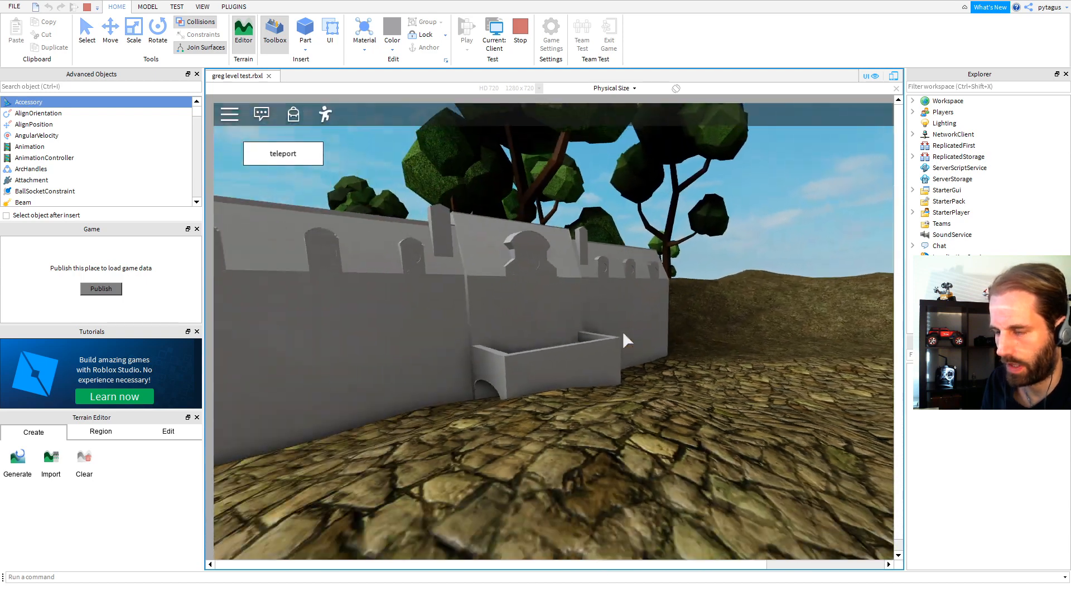
- Strafe around the museum to compare its gabled wing, front terrace and dormered long side
{"action": "key", "text": "a"}
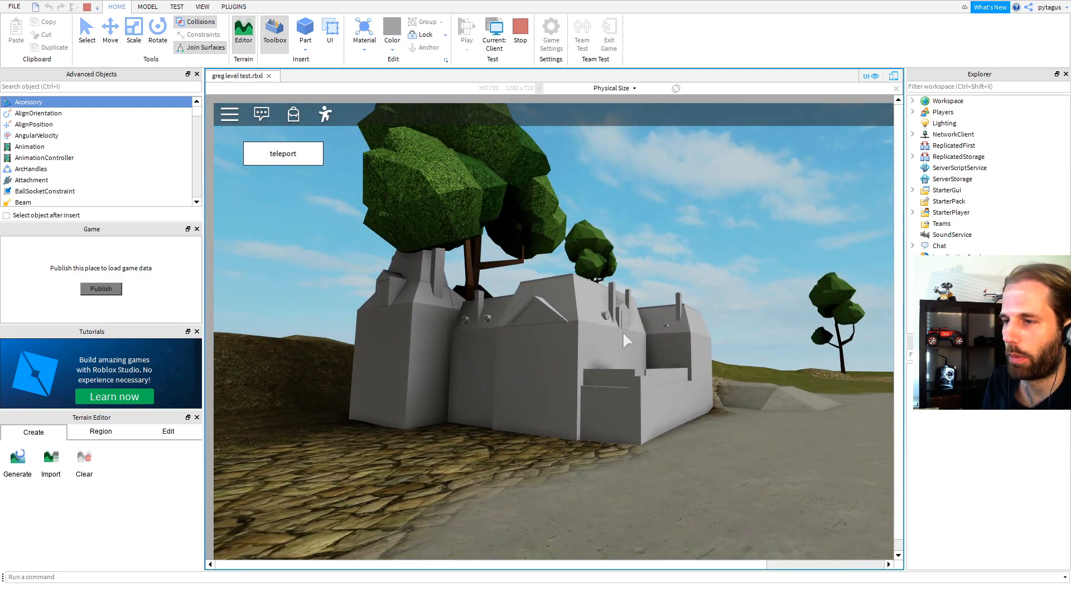
{"action": "key", "text": "d"}
{"action": "key", "text": "d"}
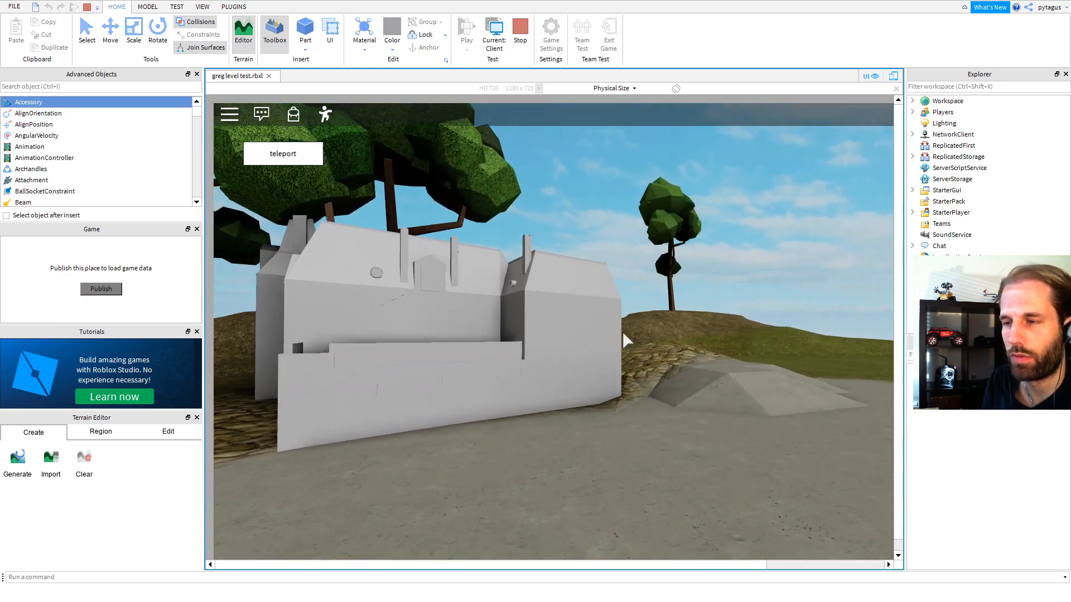
{"action": "key", "text": "a"}
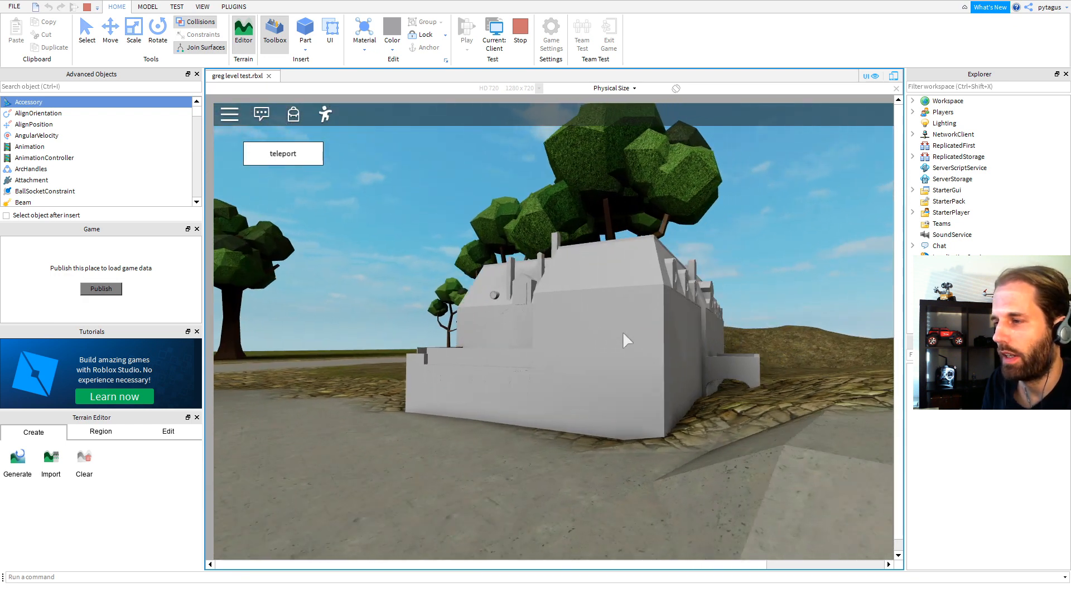
{"action": "key", "text": "a"}
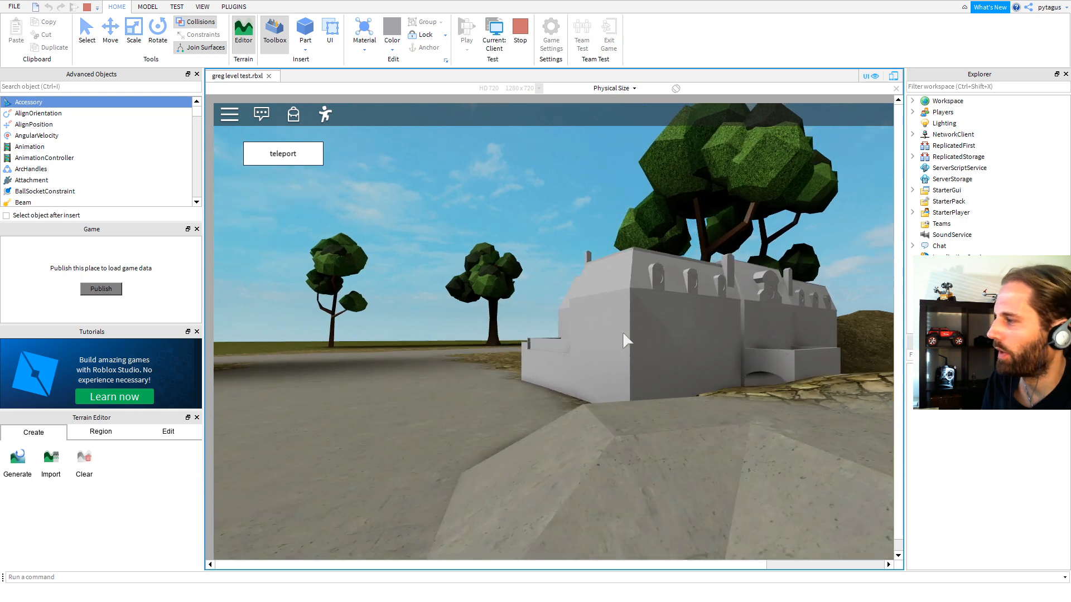
- Back away from the museum's front to judge its scale against the surrounding trees and hills
{"action": "key", "text": "w"}
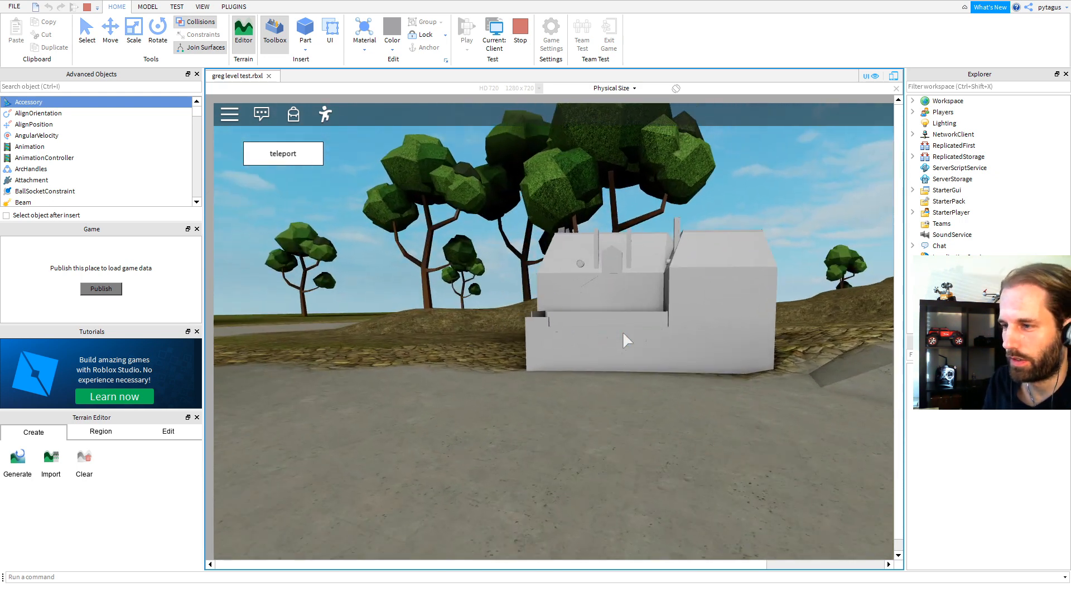
{"action": "key", "text": "s"}
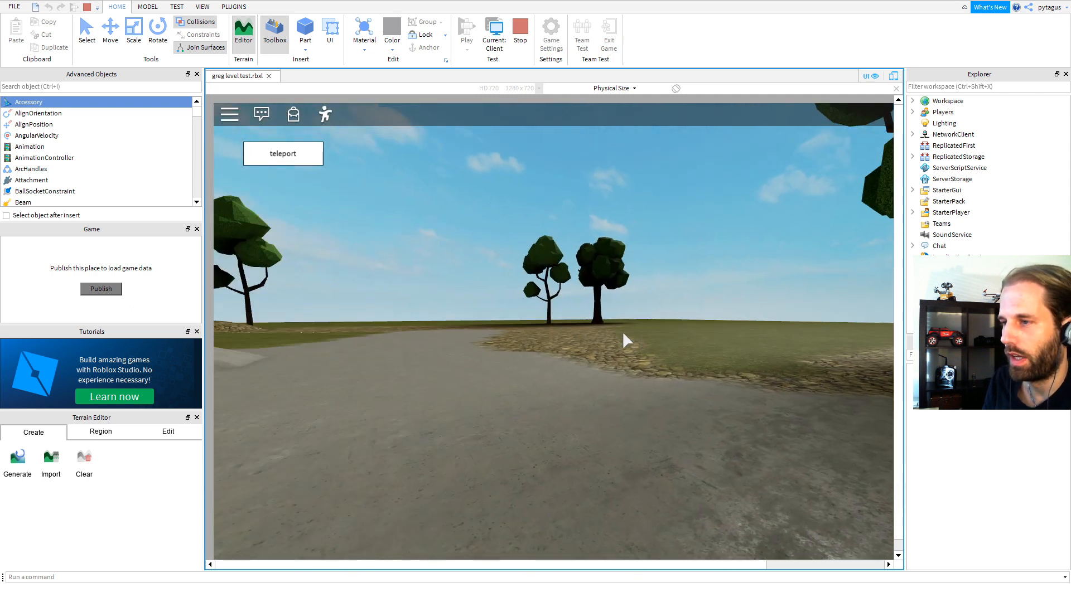
{"action": "key", "text": "w"}
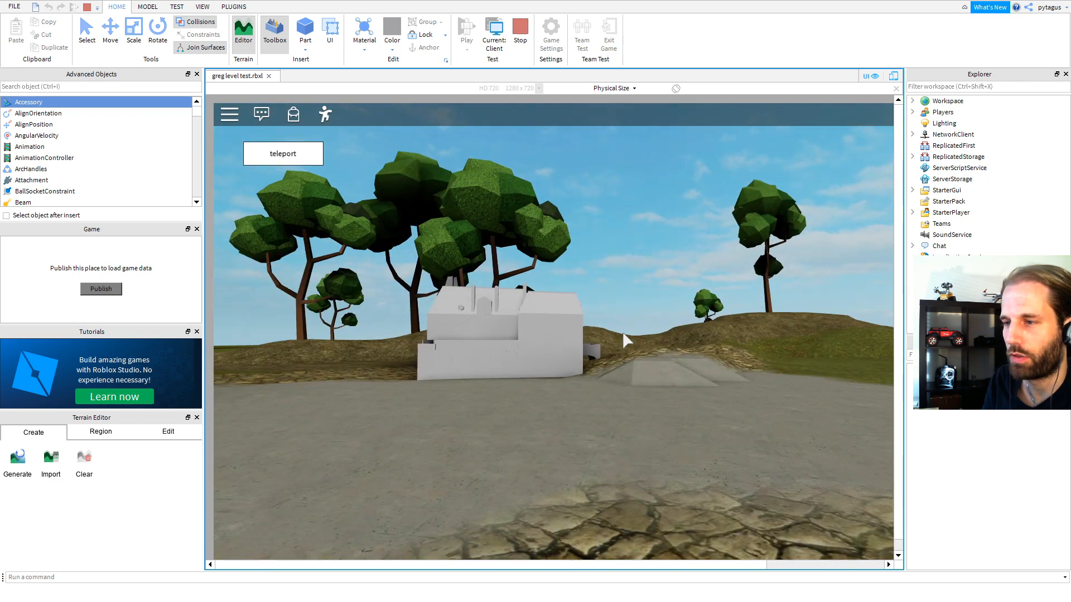
- Circle the museum in first person to inspect its tower side, and return to a third-person view of the character at the front
{"action": "key", "text": "w"}
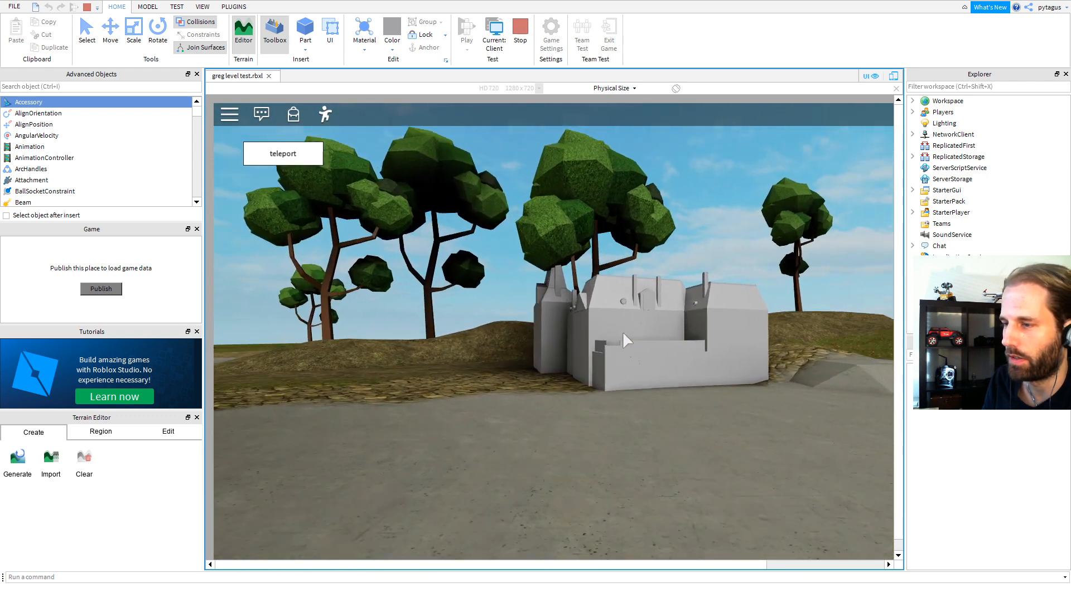
{"action": "key", "text": "w"}
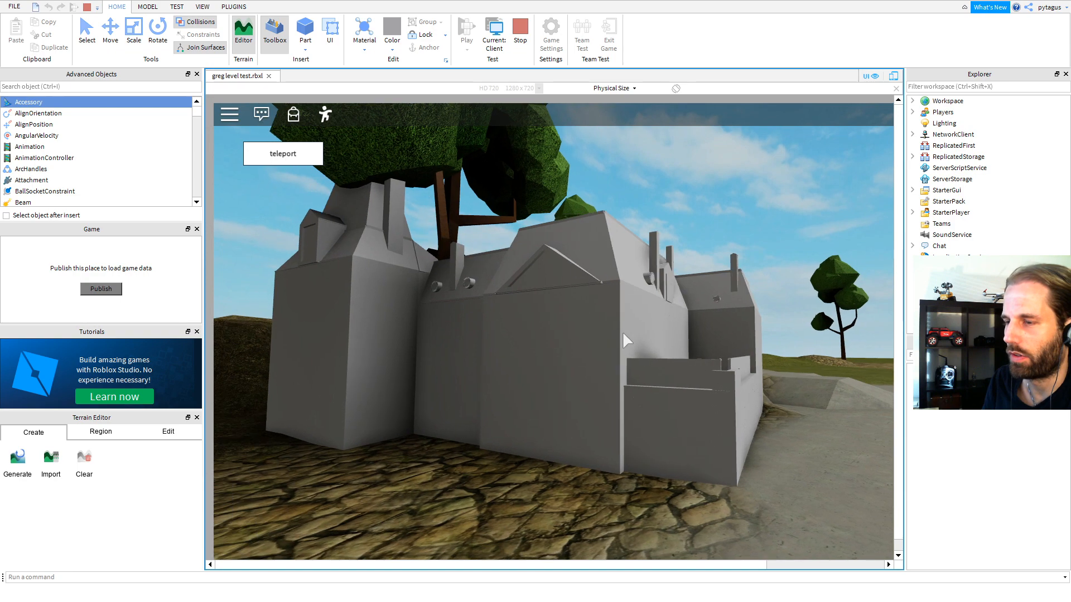
{"action": "scroll", "coordinate": [623, 331], "scroll_direction": "down", "scroll_amount": 5}
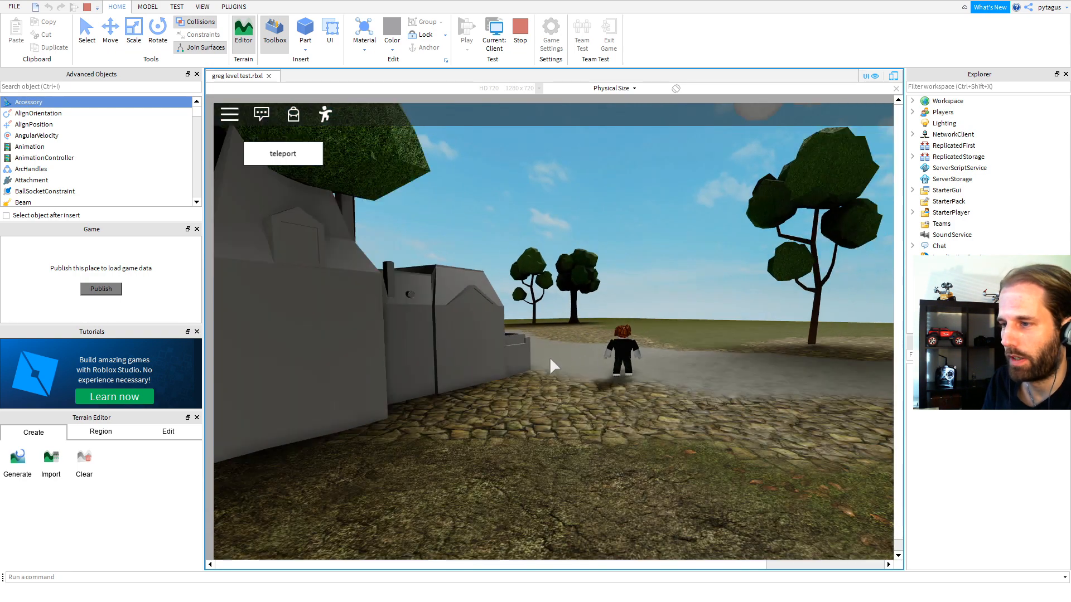
{"action": "scroll", "coordinate": [558, 349], "scroll_direction": "up", "scroll_amount": 5}
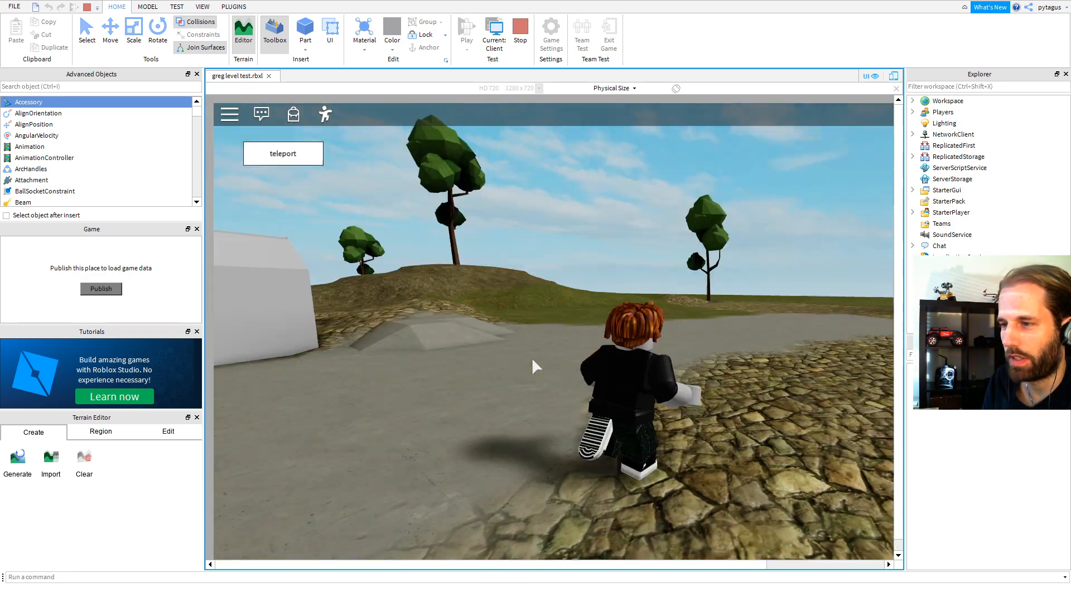
{"action": "key", "text": "a"}
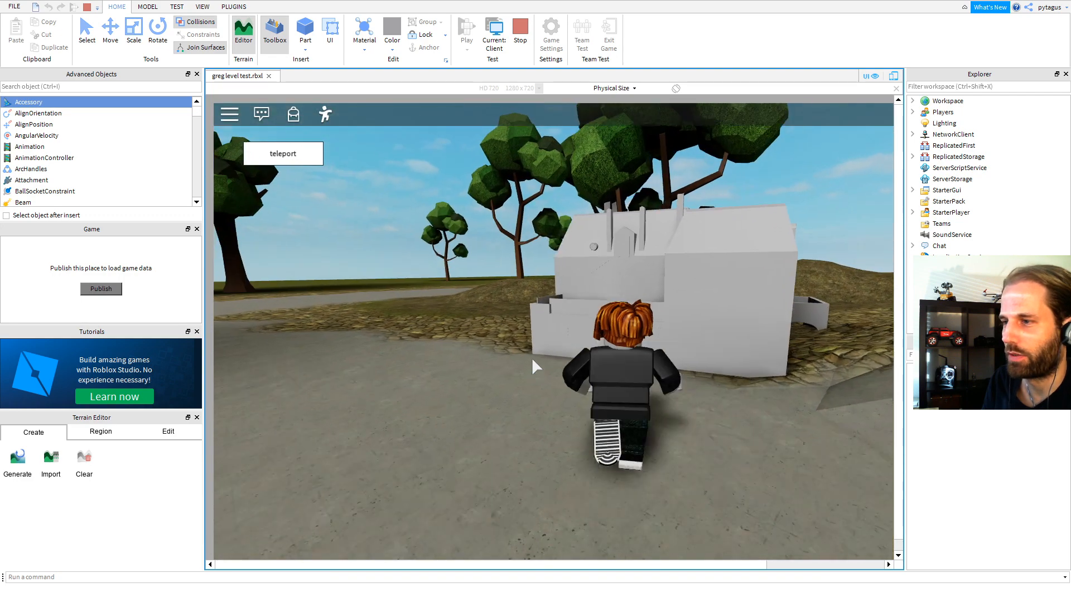
- Jump onto the museum's roof and walk across its ridges to test how the character stands on the roof surfaces
{"action": "key", "text": "w"}
{"action": "key", "text": "space"}
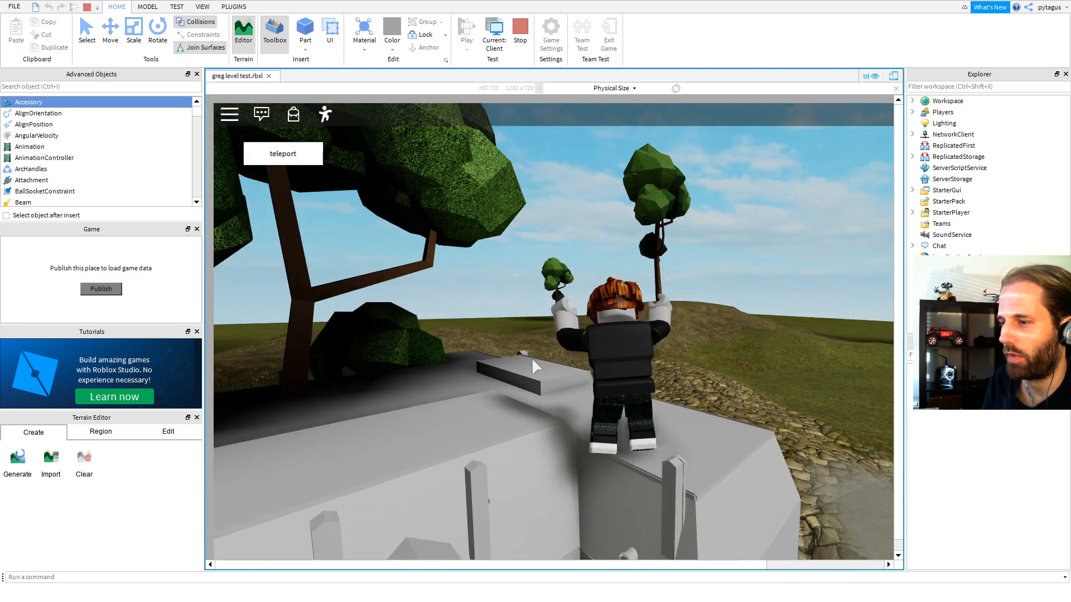
{"action": "key", "text": "d"}
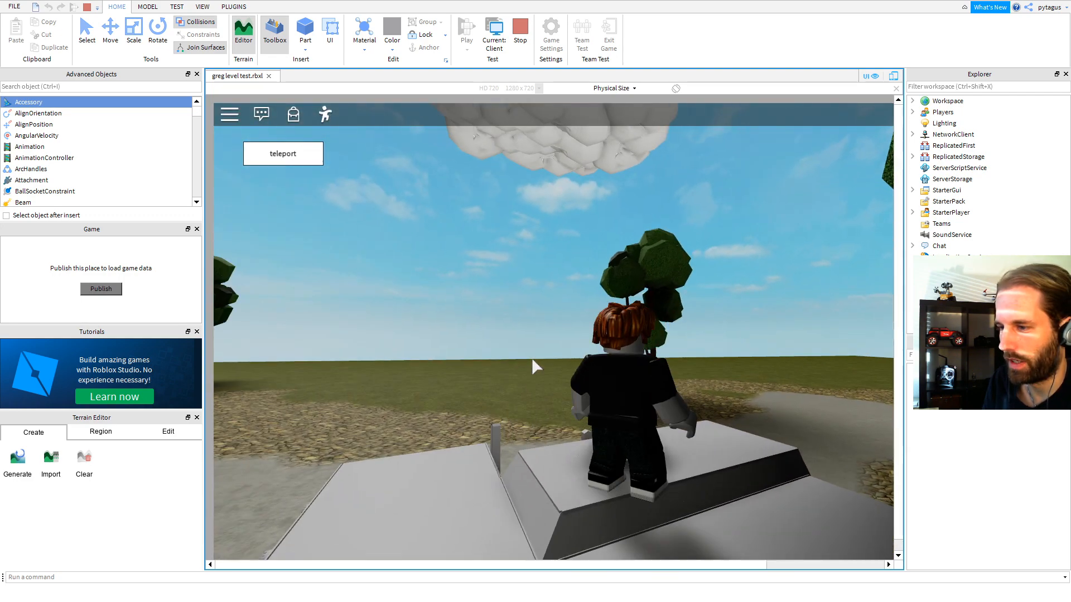
{"action": "key", "text": "Right"}
{"action": "key", "text": "w"}
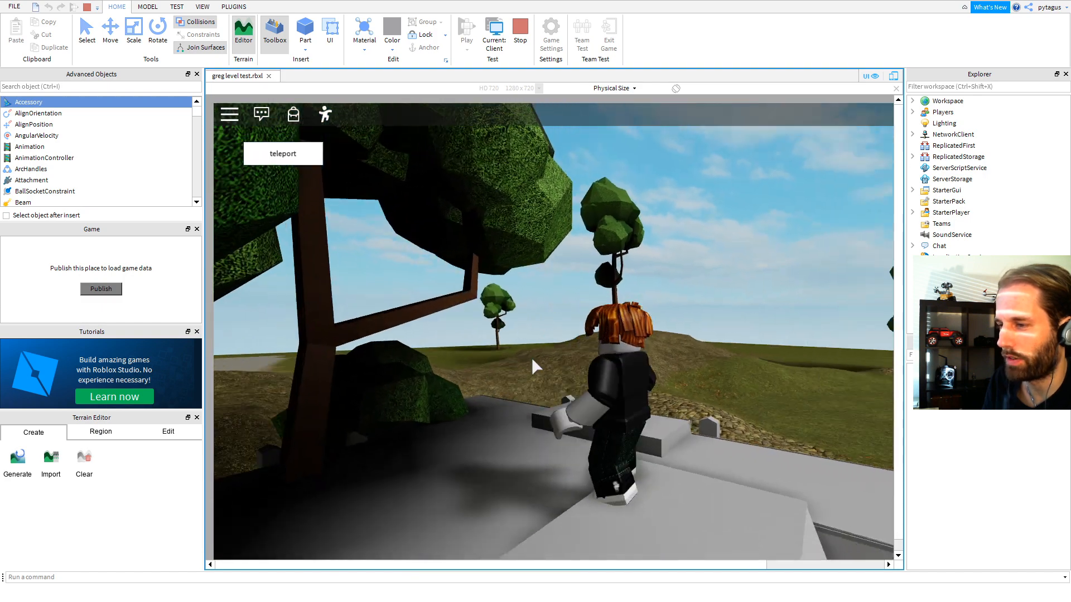
{"action": "key", "text": "Right"}
{"action": "key", "text": "w"}
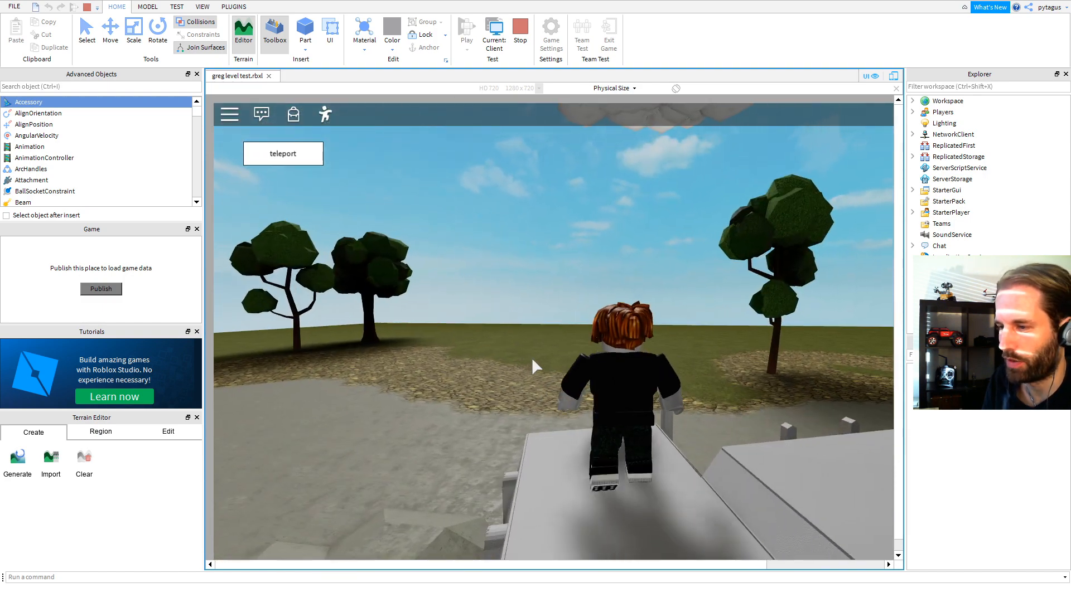
{"action": "key", "text": "Right"}
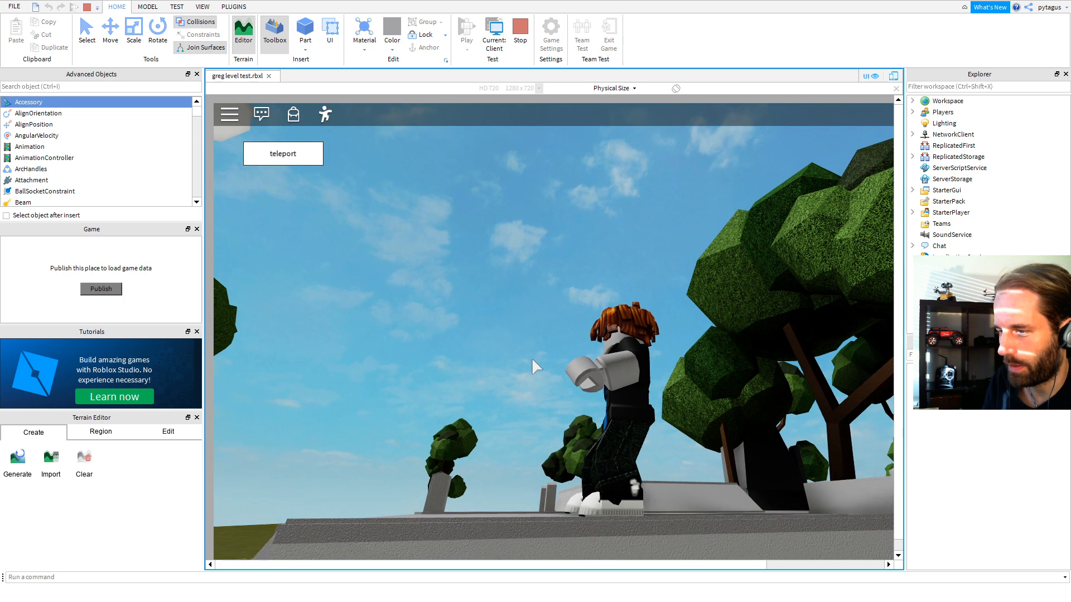
- Leave the museum's roof and run across the paved plaza to compare the building's size with the character
{"action": "key", "text": "s"}
{"action": "right_click_drag", "start_coordinate": [532, 359], "coordinate": [531, 356]}
{"action": "key", "text": "w"}
{"action": "key", "text": "w"}
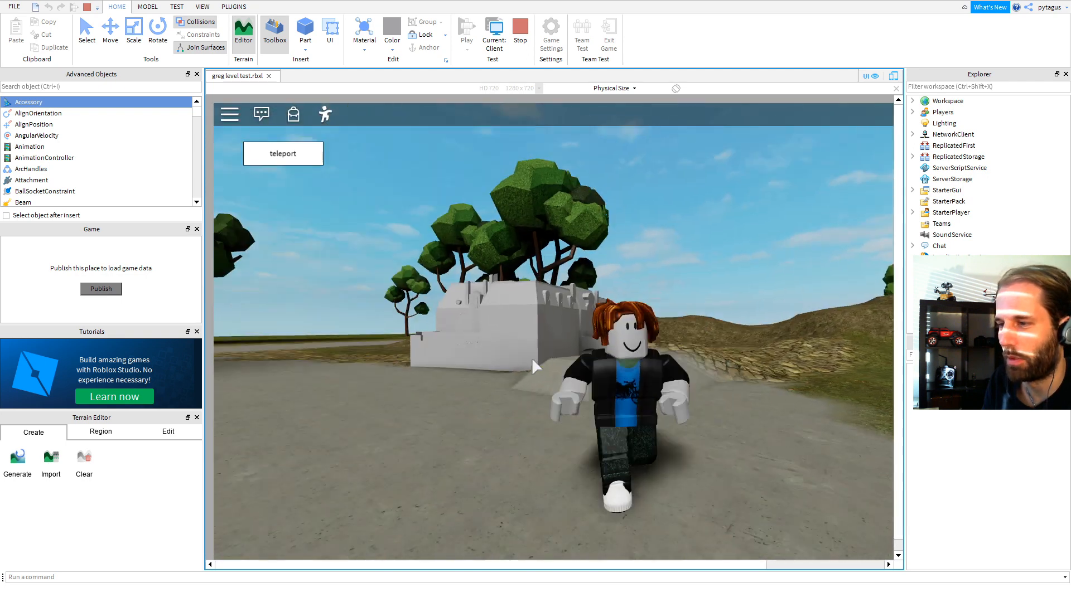
{"action": "key", "text": "w"}
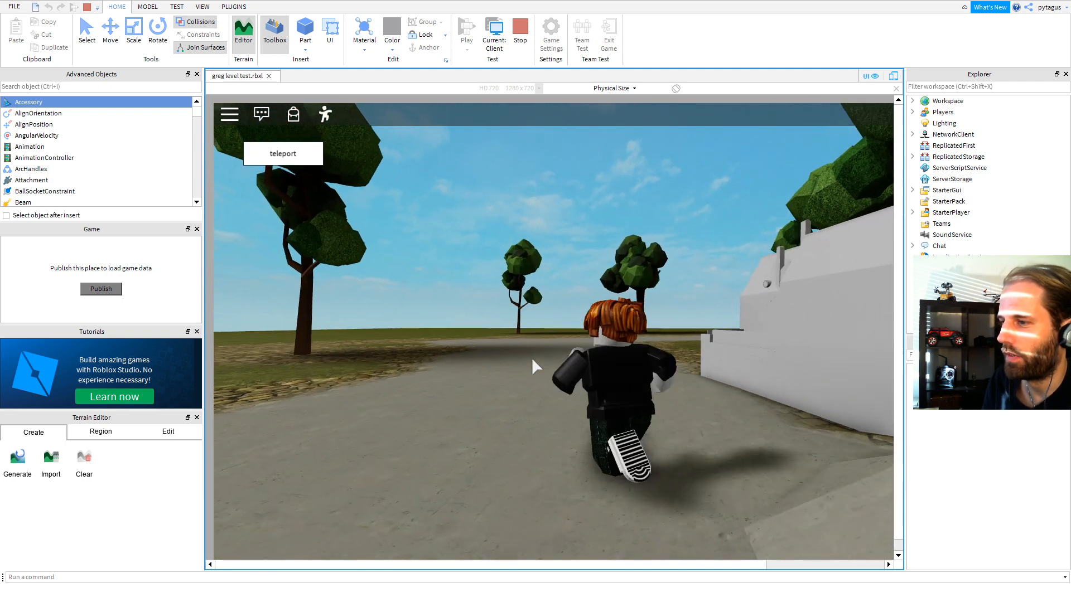
{"action": "right_click_drag", "start_coordinate": [531, 357], "coordinate": [531, 357]}
{"action": "key", "text": "w"}
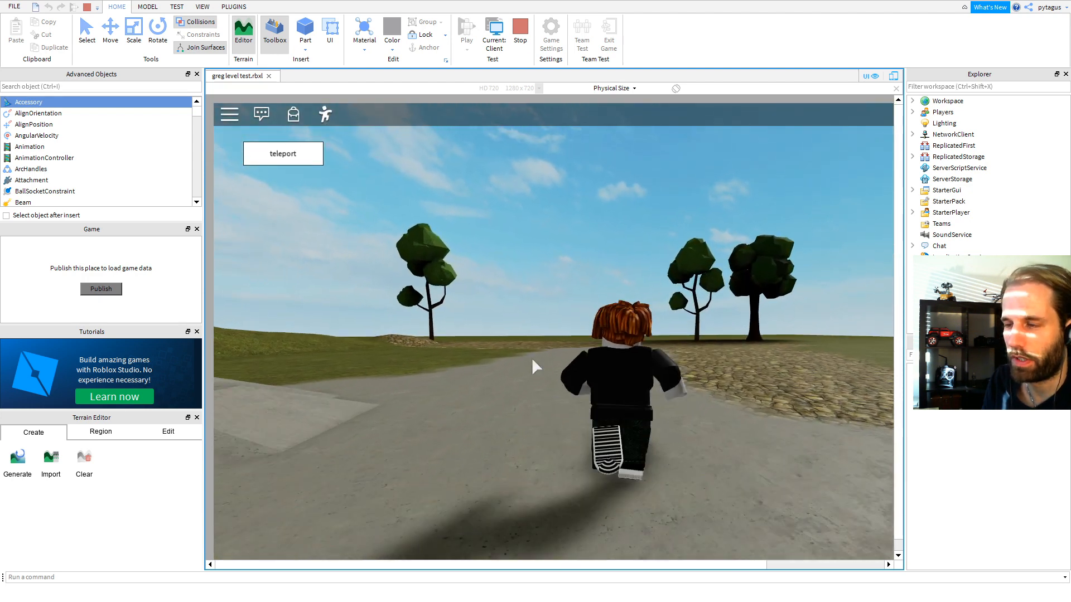
- Run over the grass beyond the plaza and head back toward the museum's dormered long side to view it from afar
{"action": "key", "text": "w"}
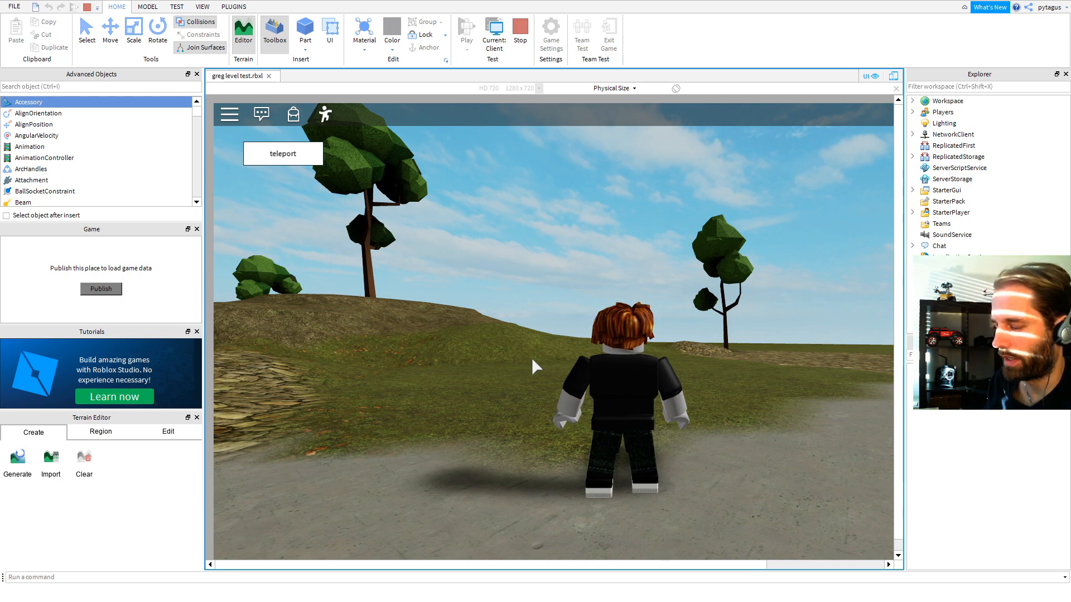
{"action": "key", "text": "w"}
{"action": "key", "text": "w"}
{"action": "key", "text": "Right"}
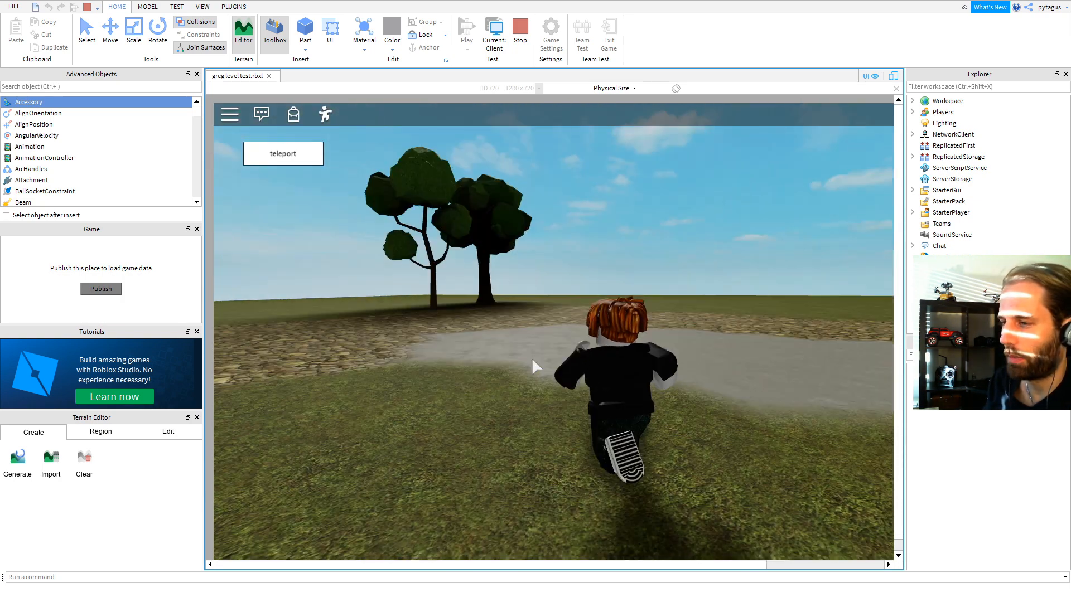
{"action": "key", "text": "w"}
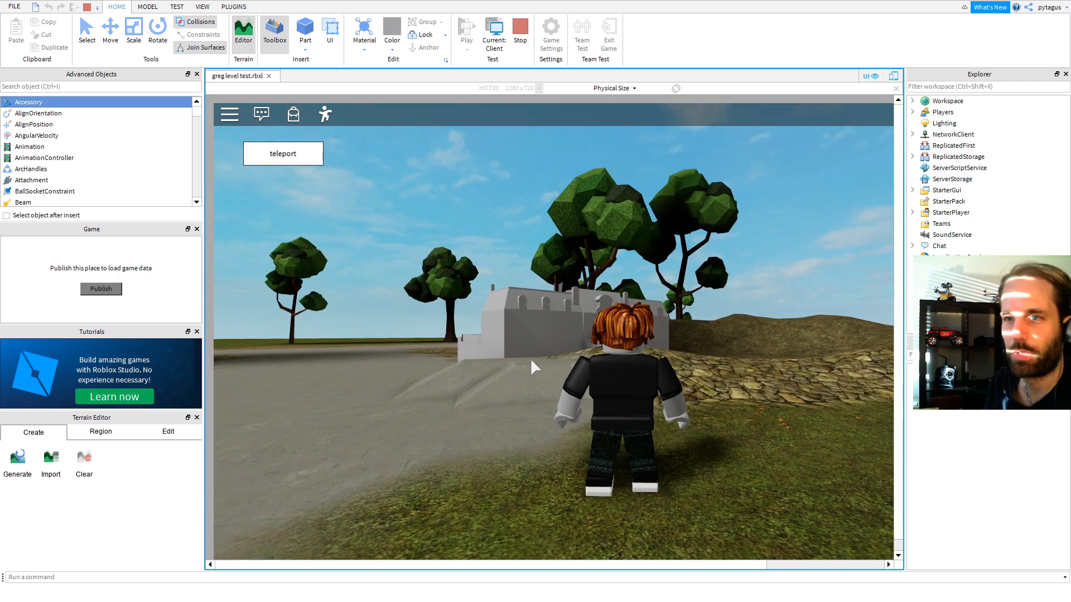
{"action": "key", "text": "w"}
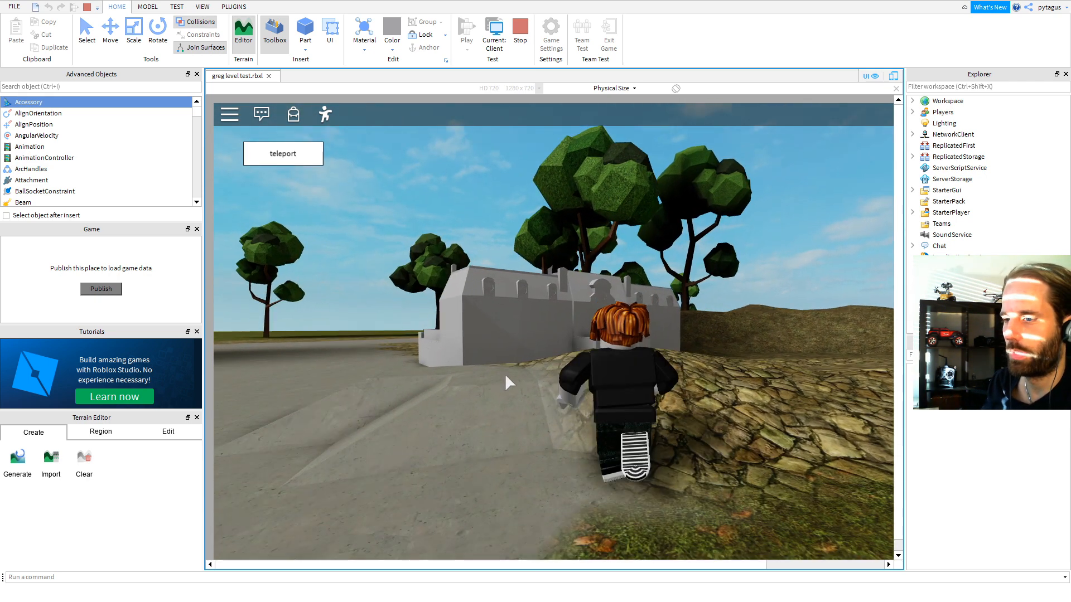
- Run around to the museum's front and approach its terrace to view the facade and corner tower together
{"action": "key", "text": "Left"}
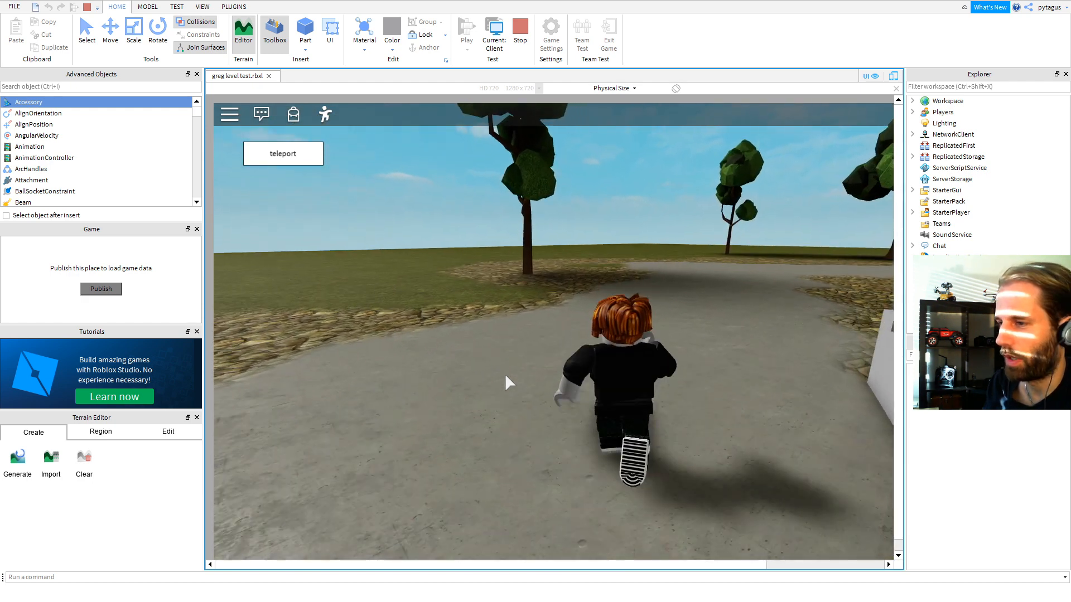
{"action": "key", "text": "Right"}
{"action": "key", "text": "a"}
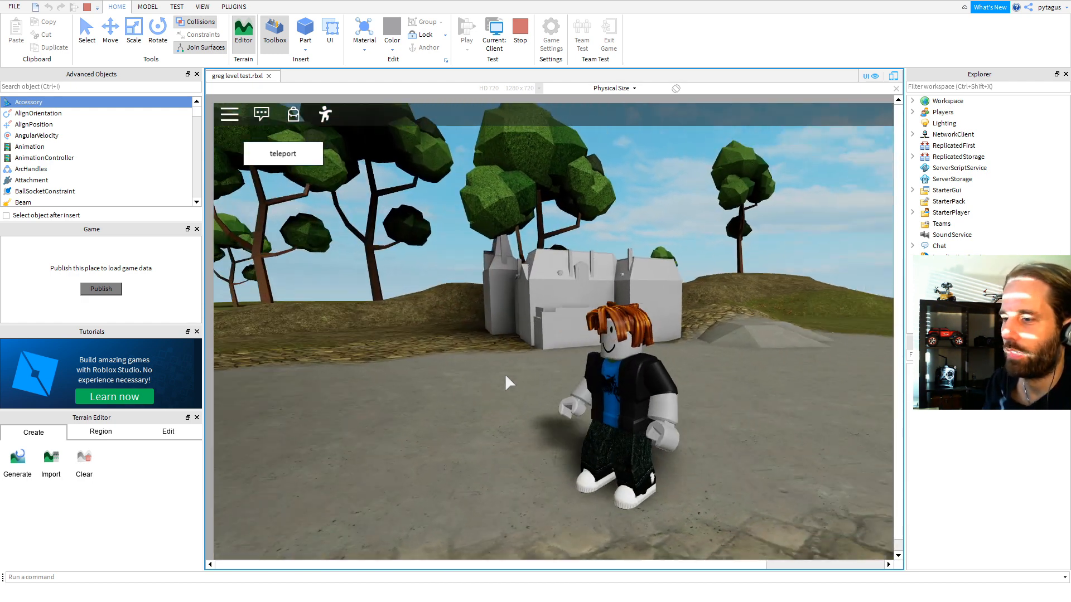
{"action": "key", "text": "w"}
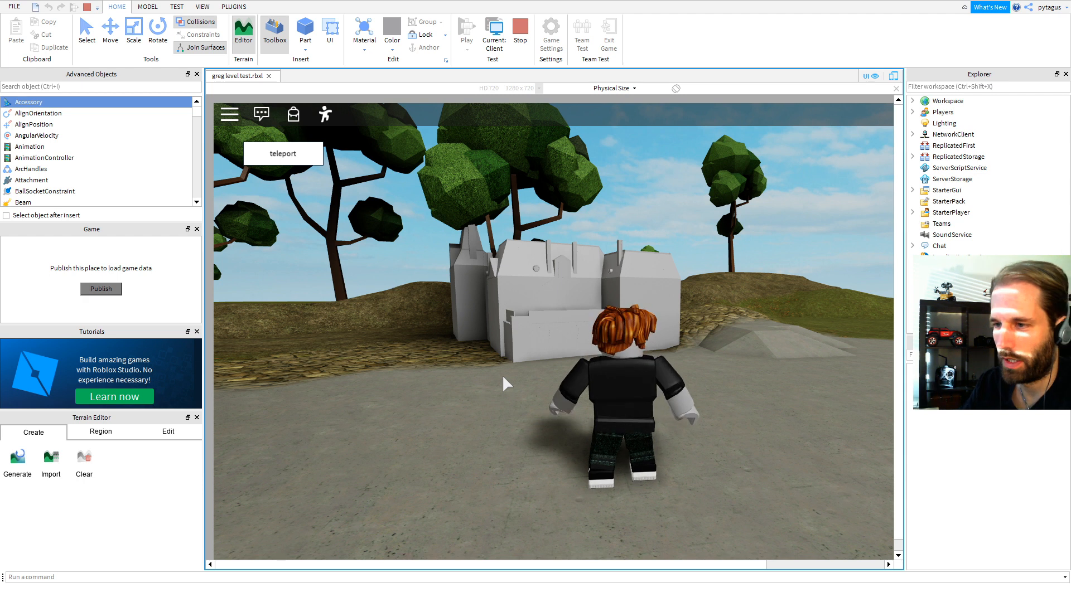